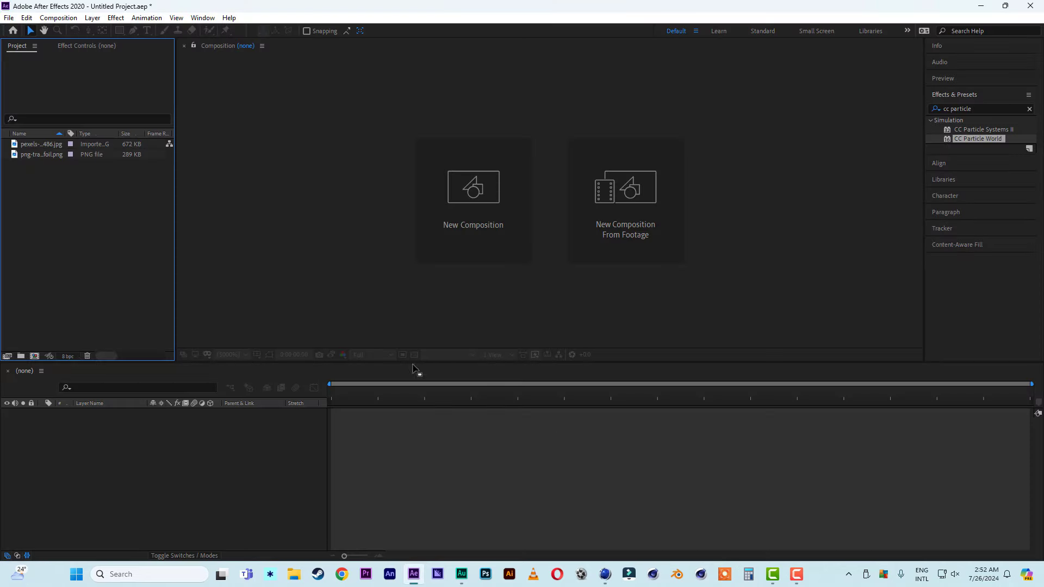
- Create a new composition named "'scene 1" with the HDTV 1080 24 preset and a 20-second duration
click(482, 210)
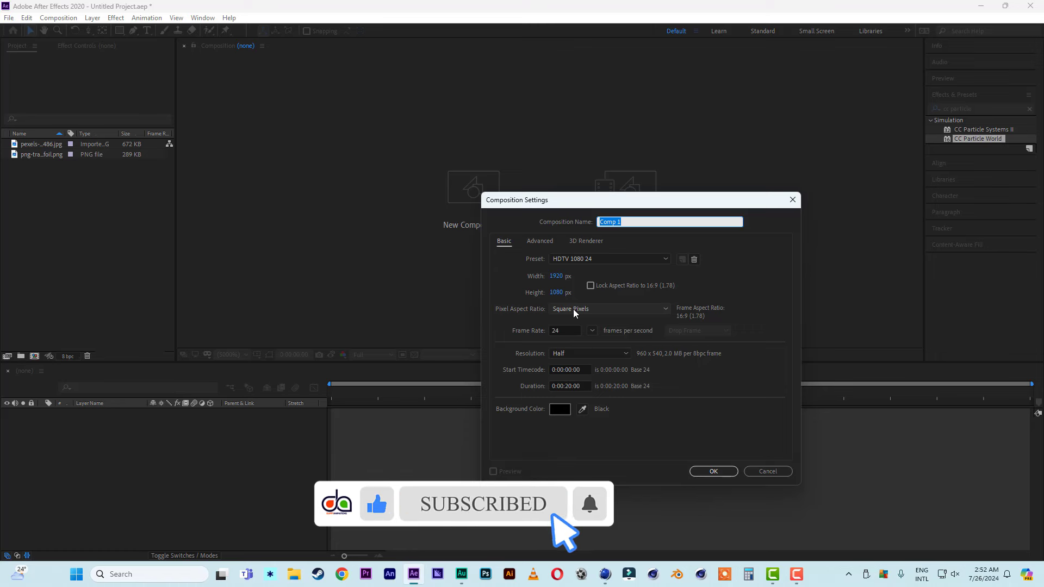
text(scene 1)
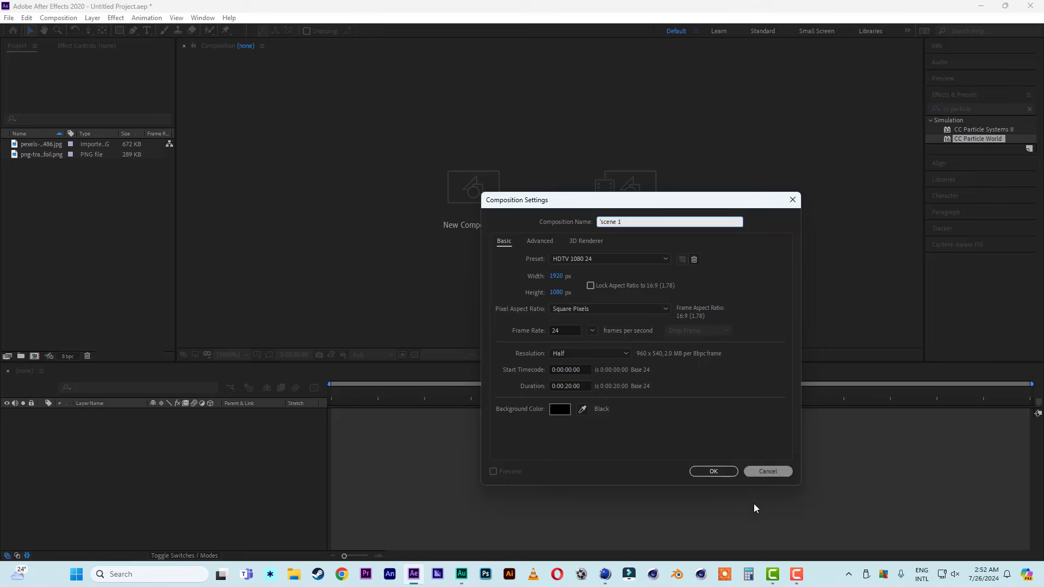
click(713, 471)
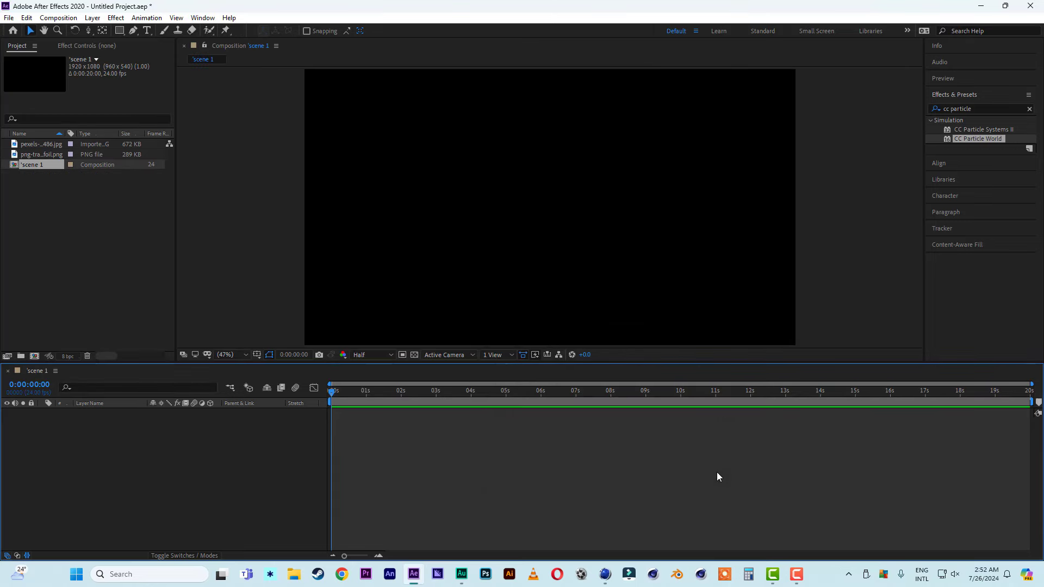
- Add a black solid layer named "particles" matching the composition size
right_click(100, 507)
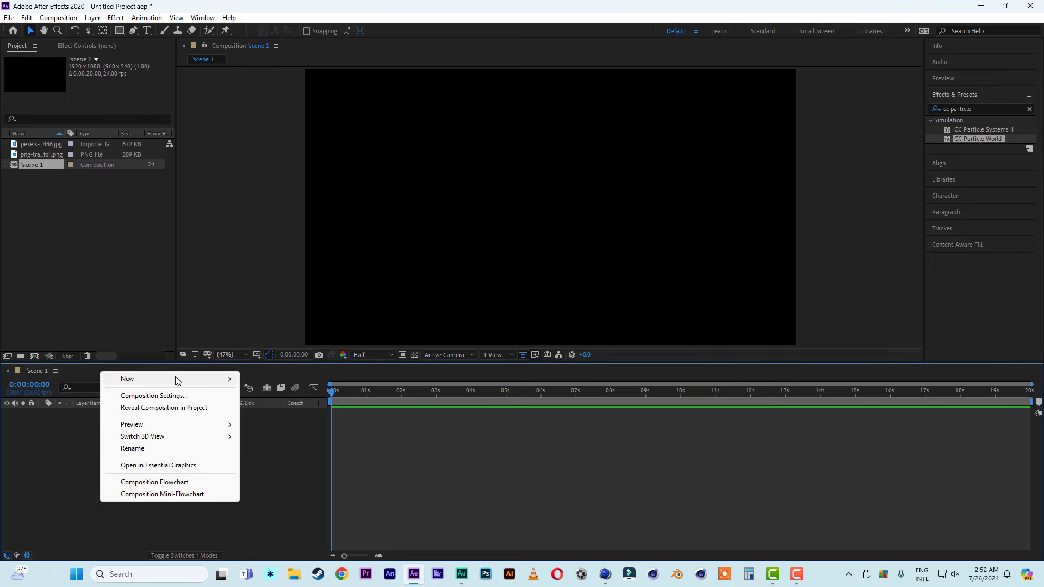
mouse_move(177, 379)
click(279, 410)
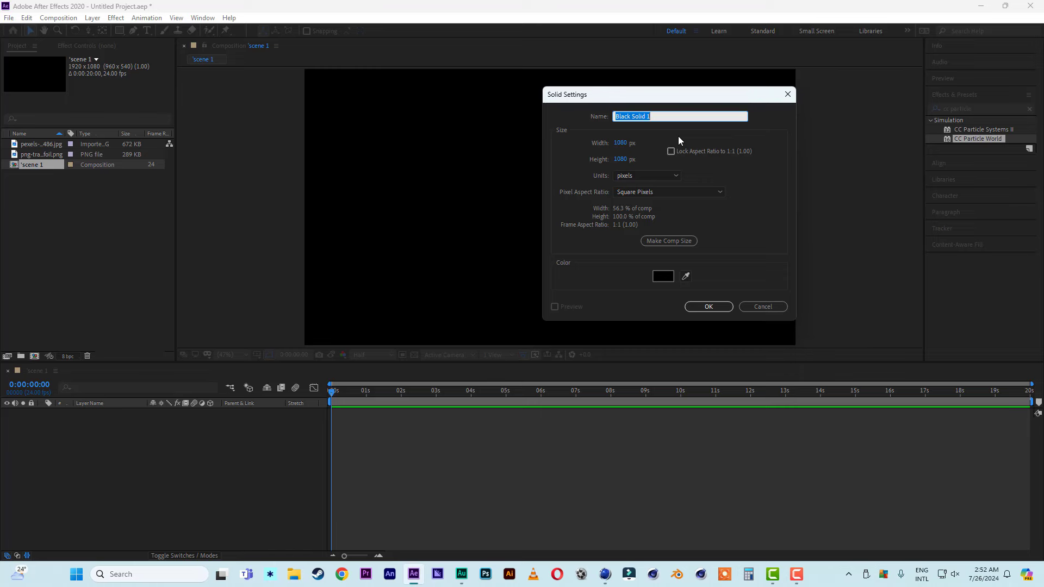
text(particles)
click(672, 242)
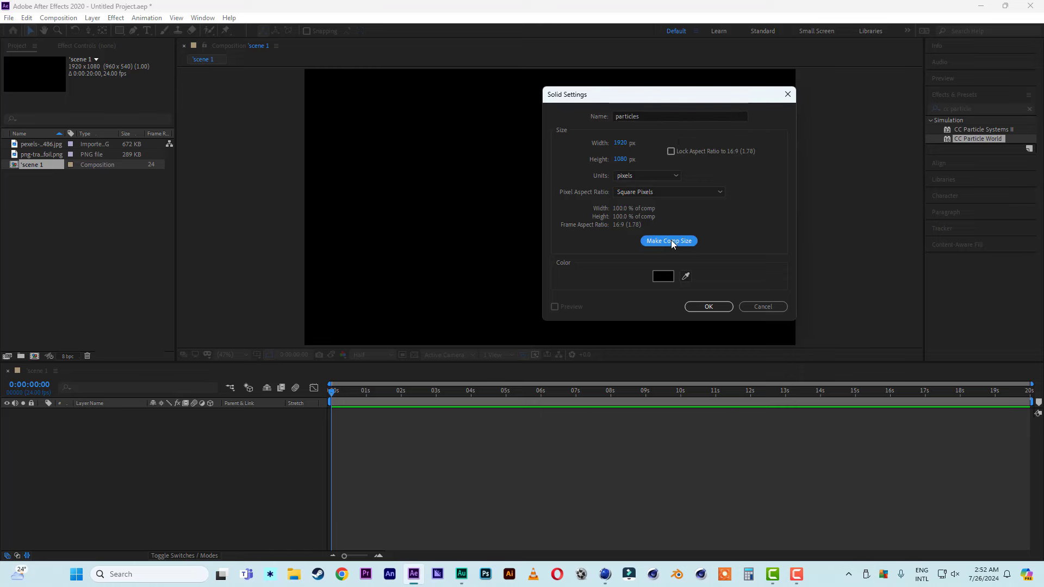
click(709, 307)
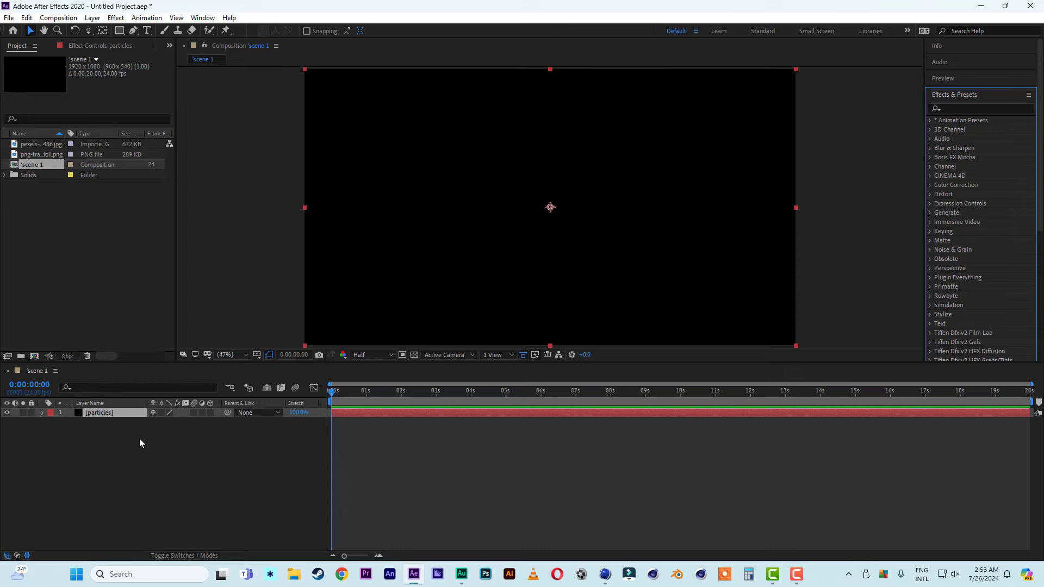
- Add a null object layer to the composition
right_click(139, 438)
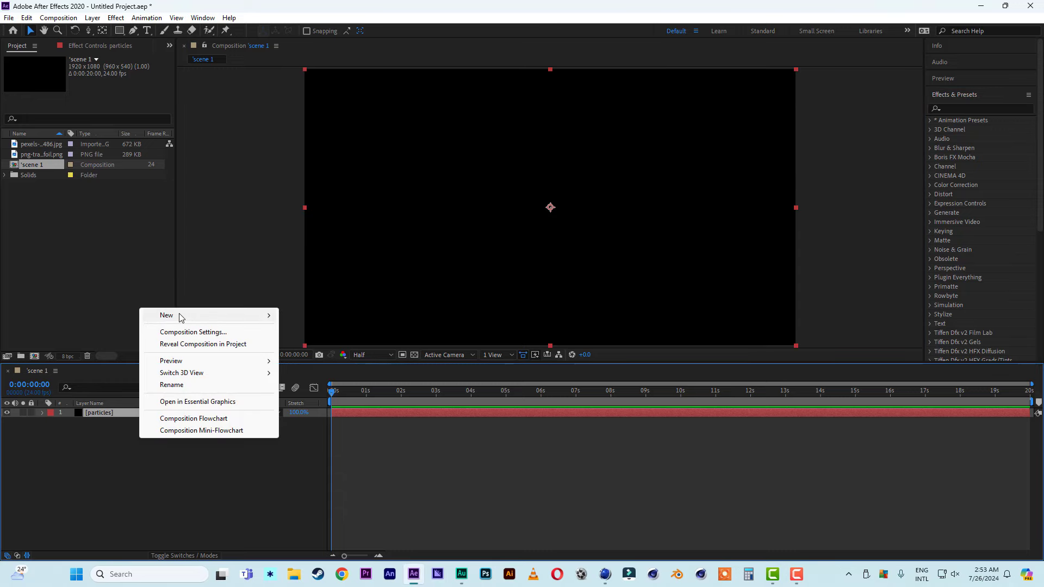
mouse_move(180, 317)
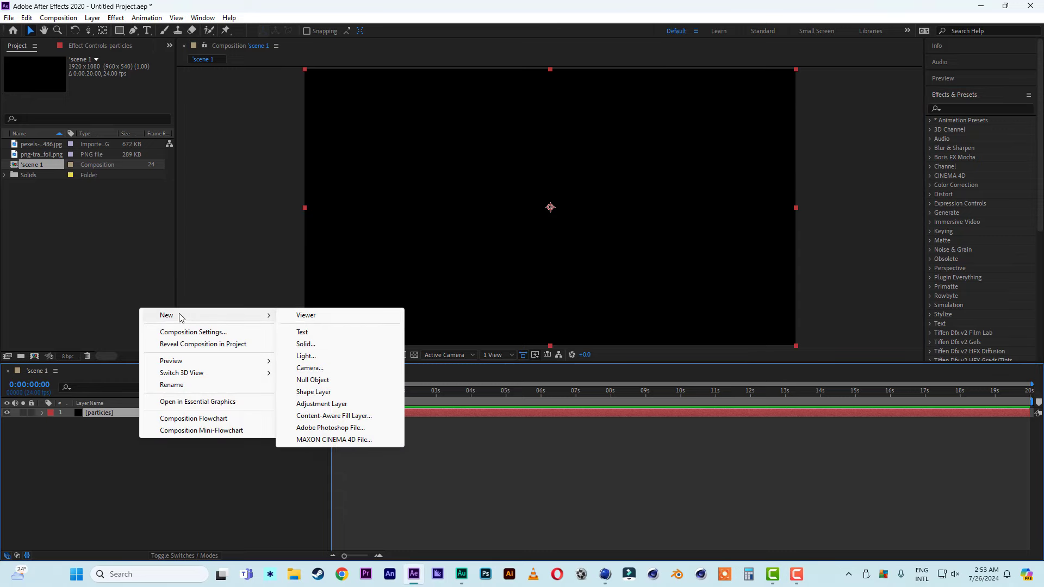
click(313, 380)
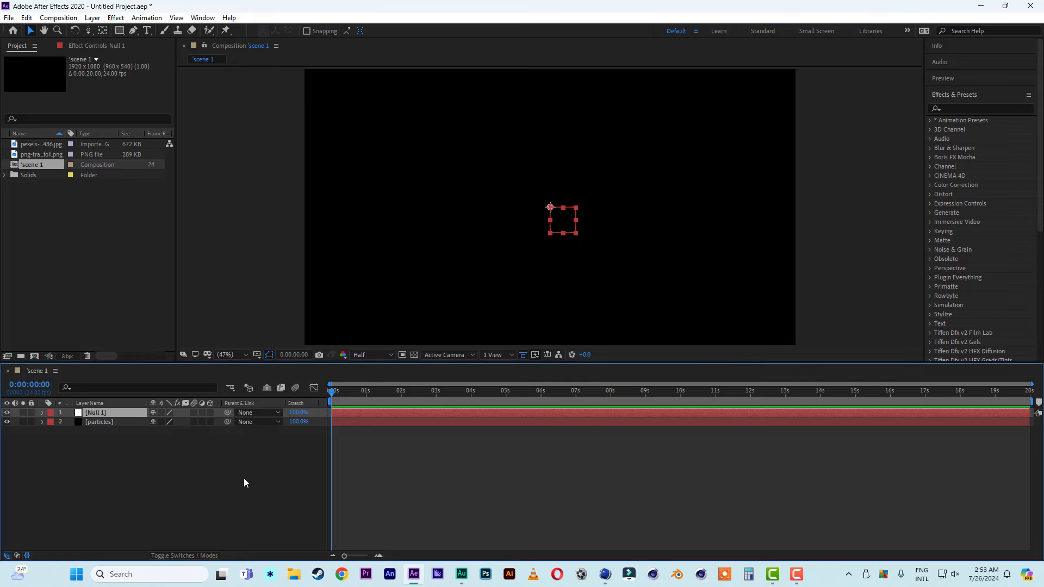
- Find the CC Particle World effect by searching for "cc particle" and apply it to the particles layer
click(106, 422)
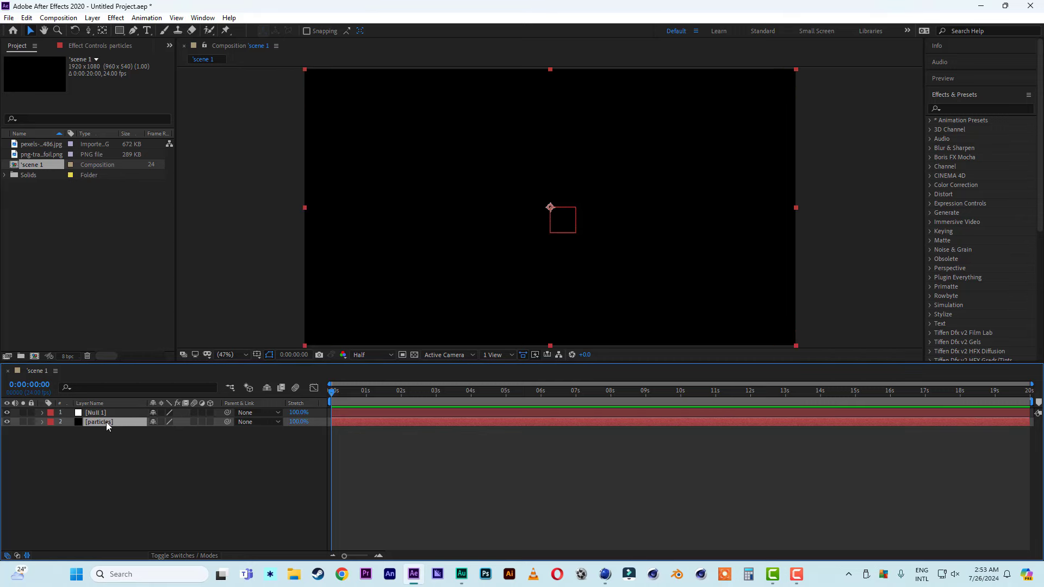
click(961, 108)
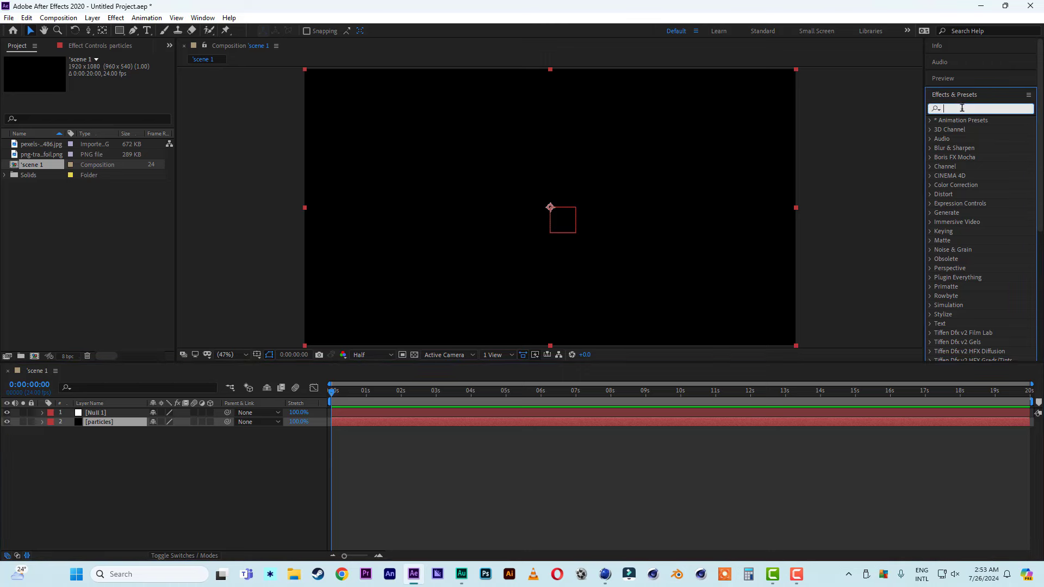
text(cc)
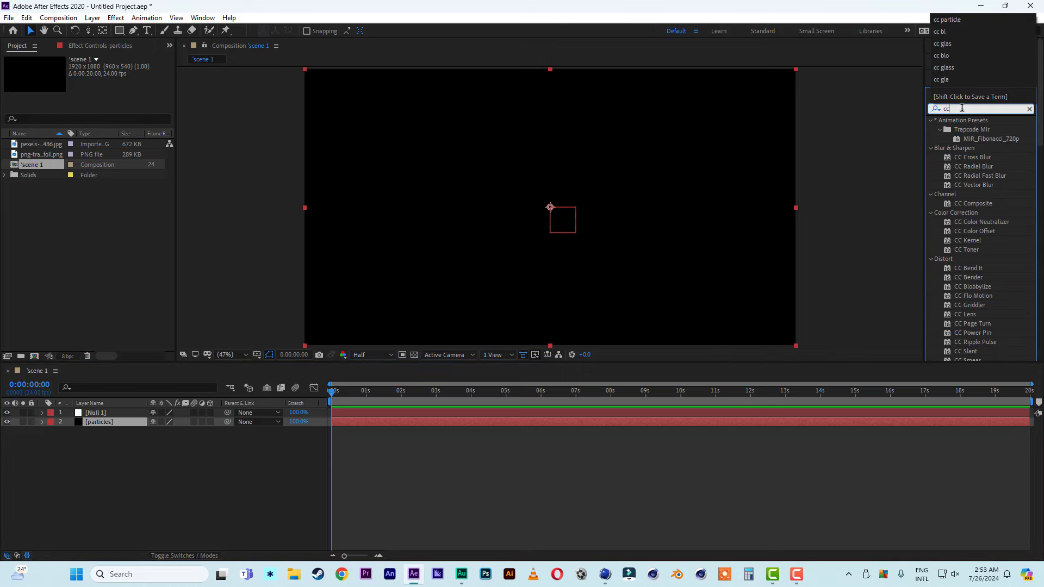
text( particle)
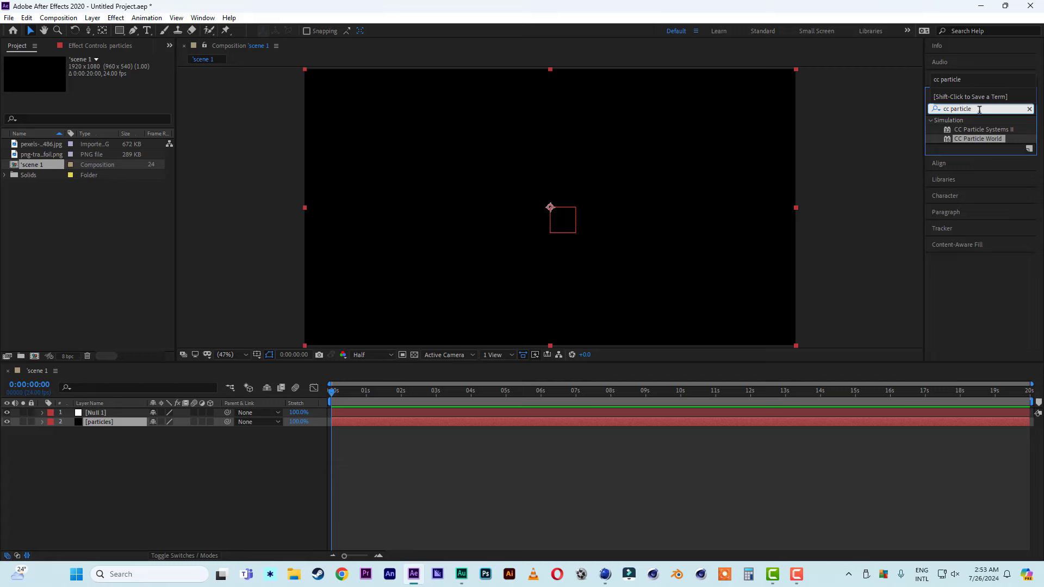
click(988, 139)
double_click(989, 138)
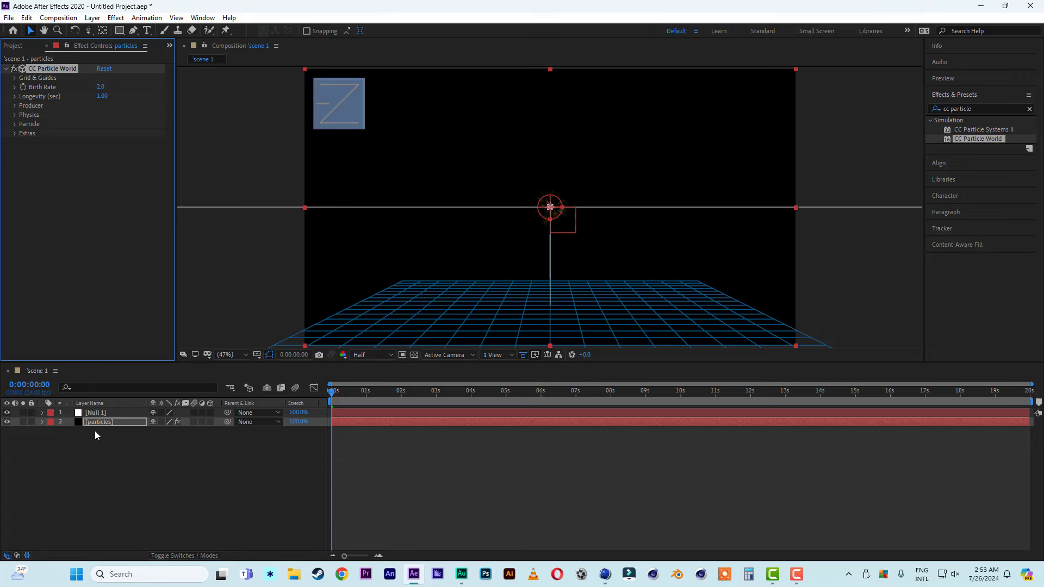
- Turn both the null layer and the particles layer into 3D layers
drag(95, 434, 100, 416)
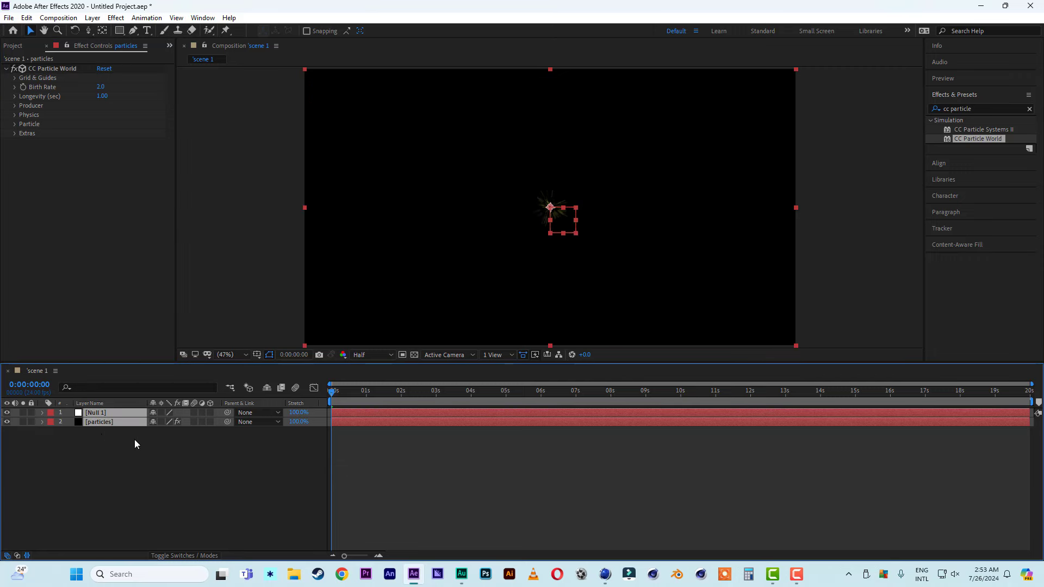
click(210, 413)
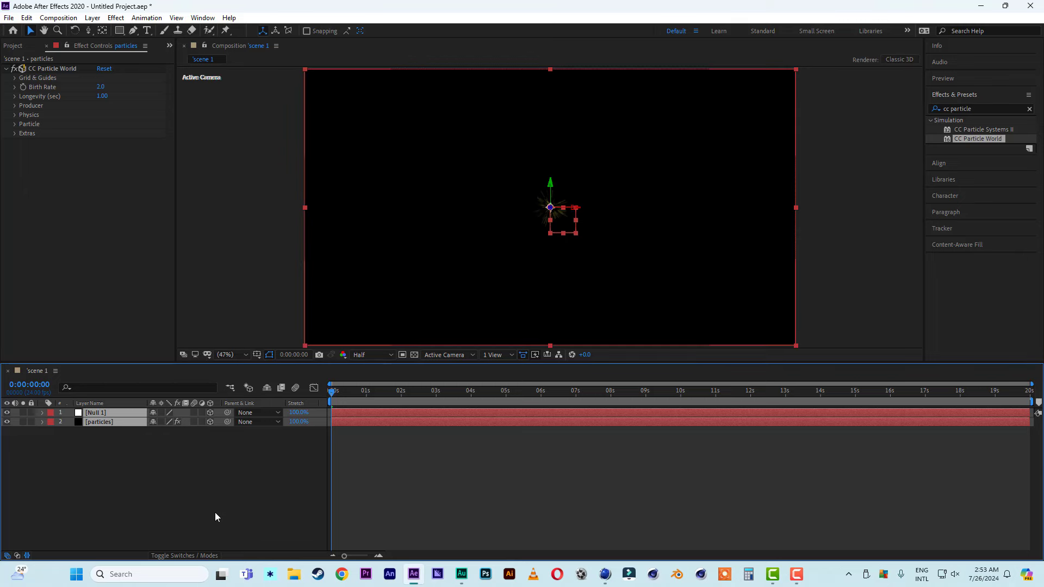
click(214, 512)
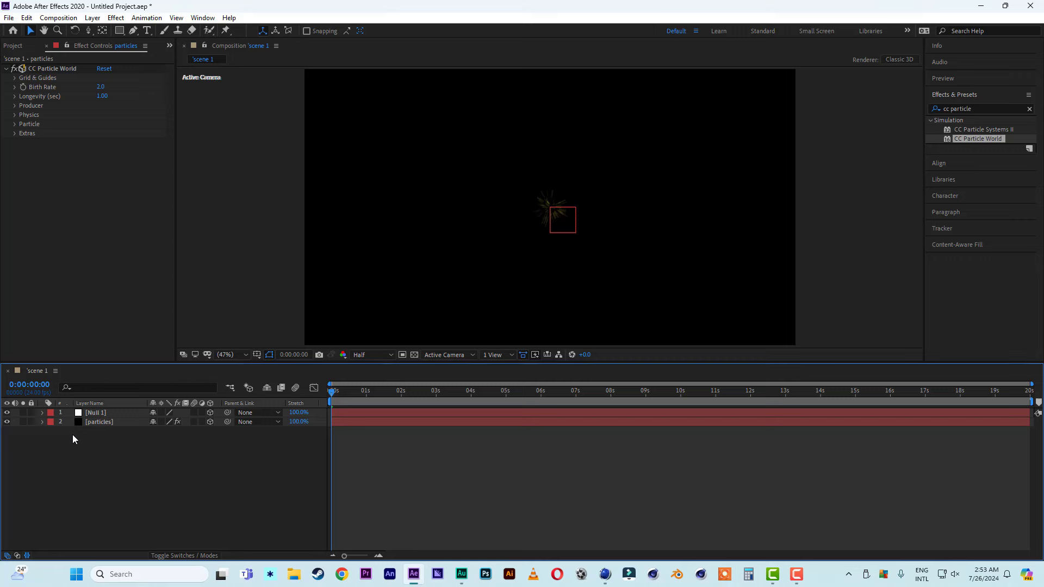
- Start an expression on CC Particle World's Producer Position X with "x=" and link it to Null 1's X position
click(91, 422)
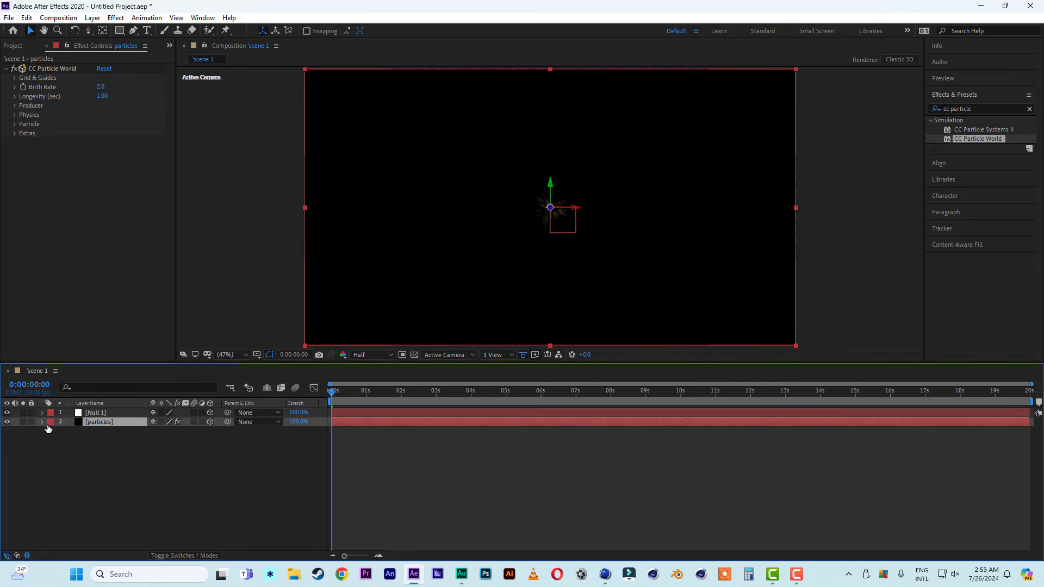
key(e)
click(61, 432)
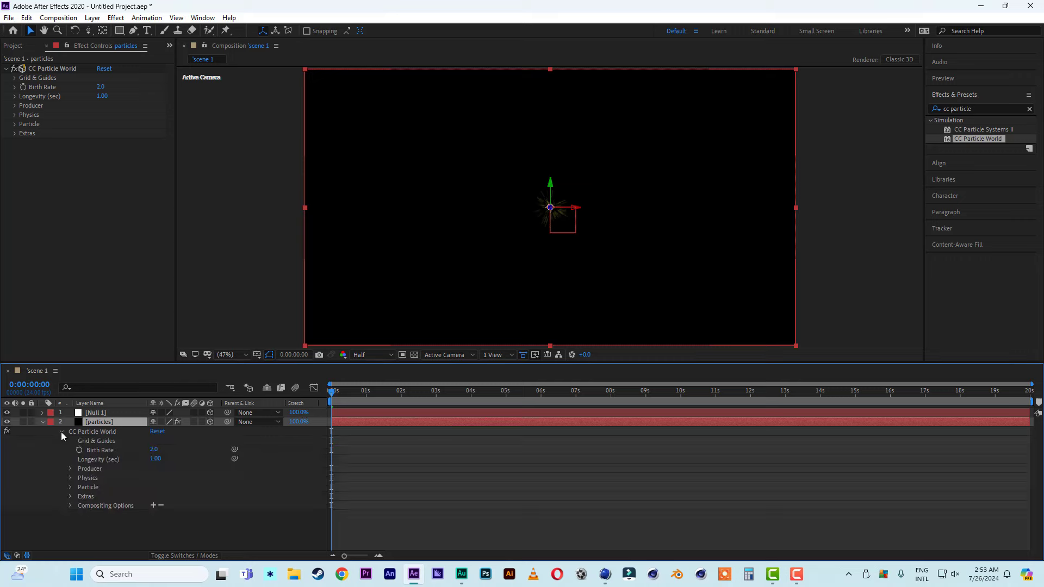
click(69, 469)
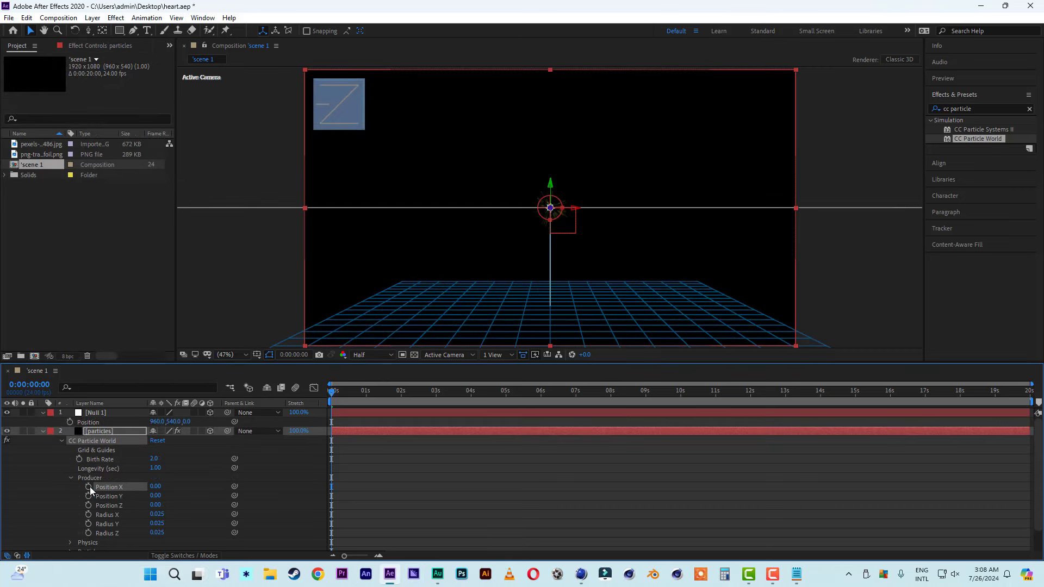
alt+click(89, 486)
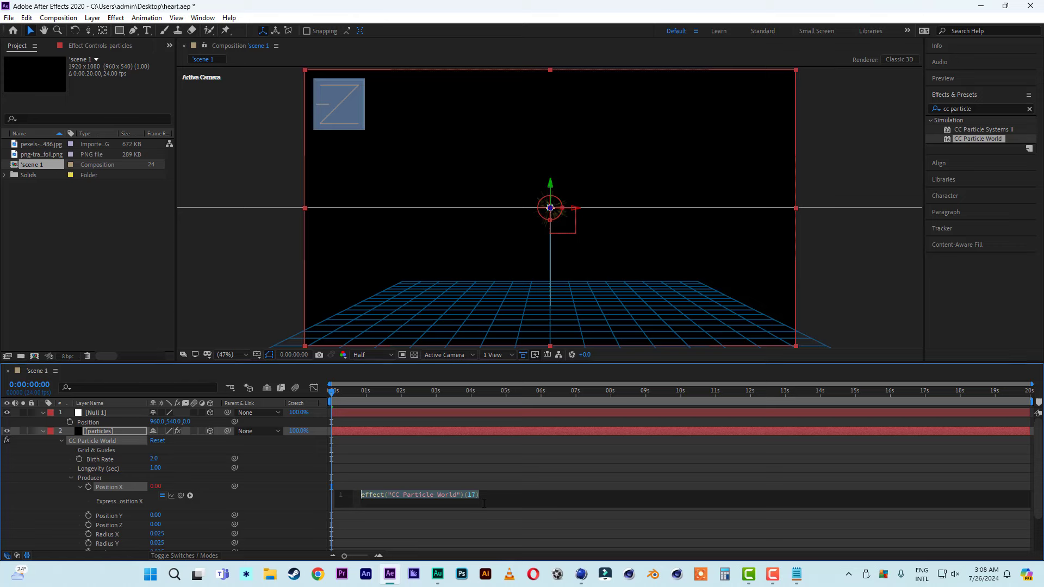
text(x=)
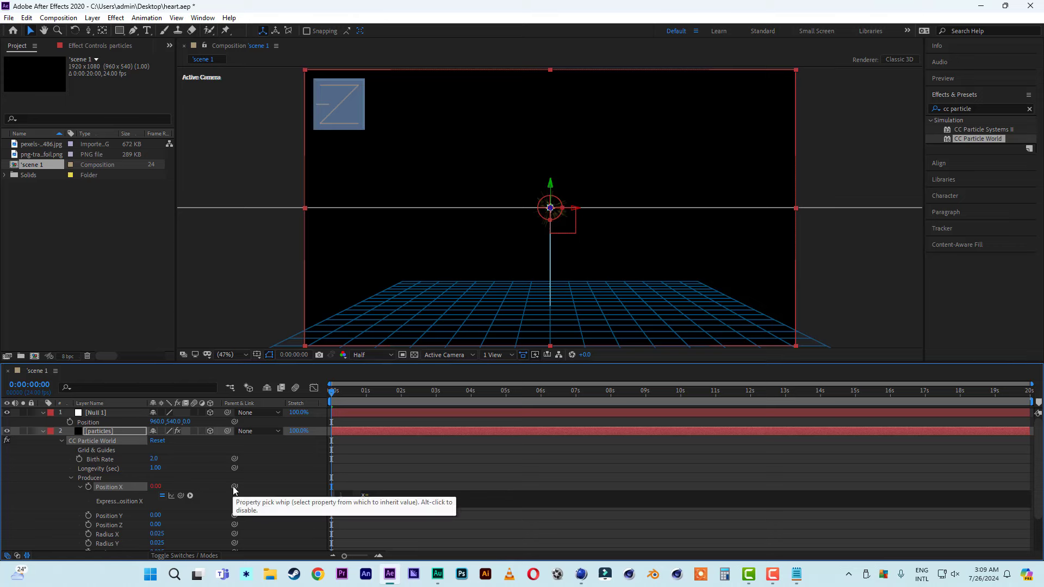
drag(235, 487, 158, 424)
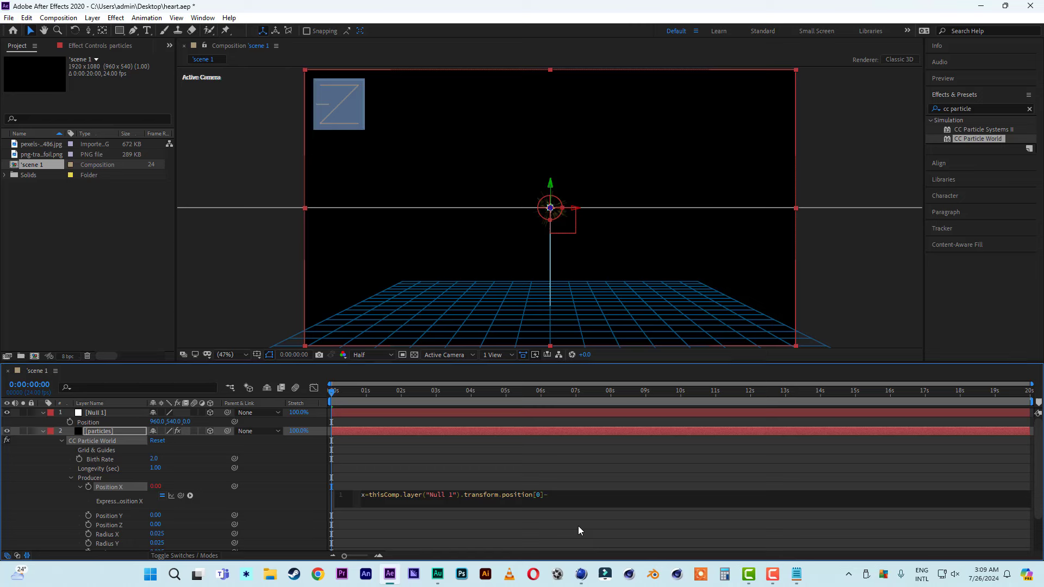
- Extend the Position X expression after the null link by subtracting half the composition width with "-thisComp.width/2;"
text(this co)
key(BackSpace)
key(BackSpace)
key(BackSpace)
text(wi)
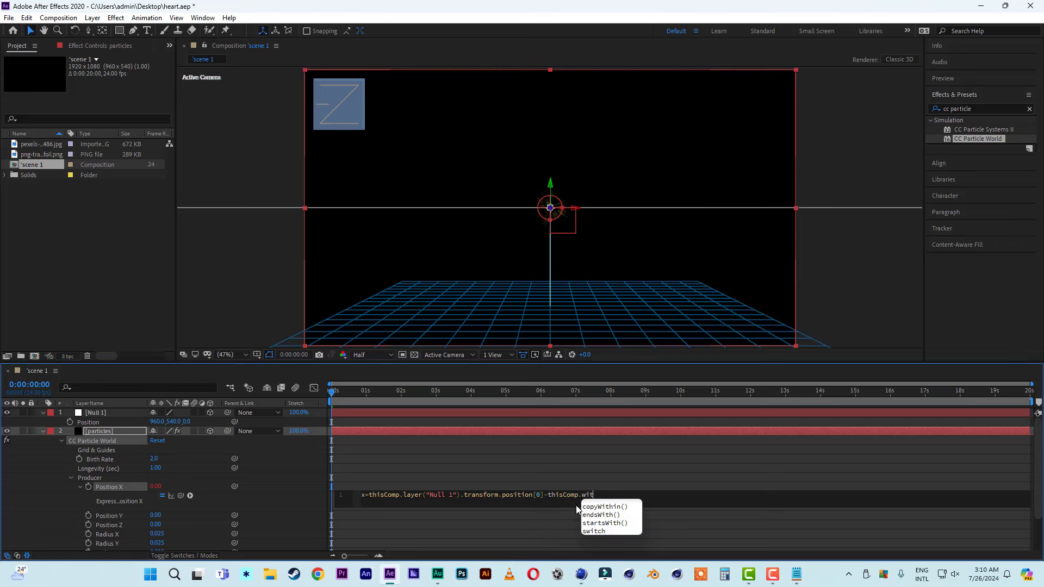
text(d)
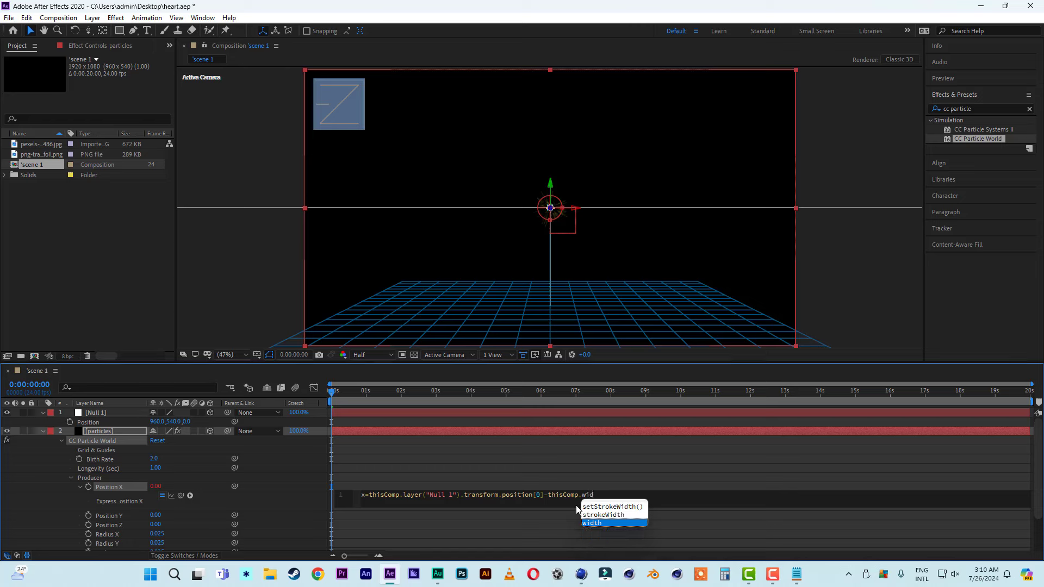
text(th/2;)
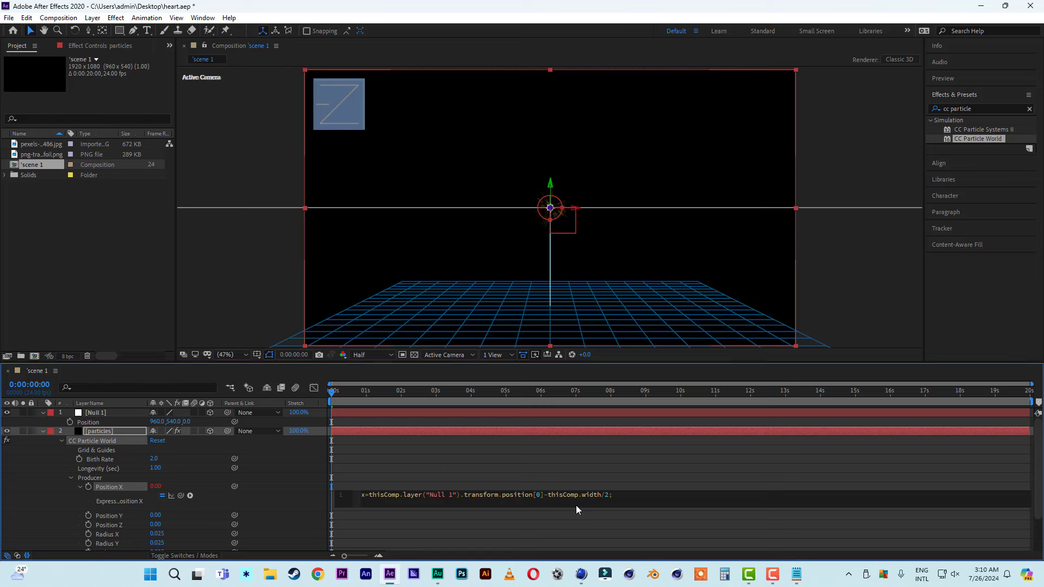
- Complete the Position X expression with "x/thisComp.width;" and apply it
text(x/this)
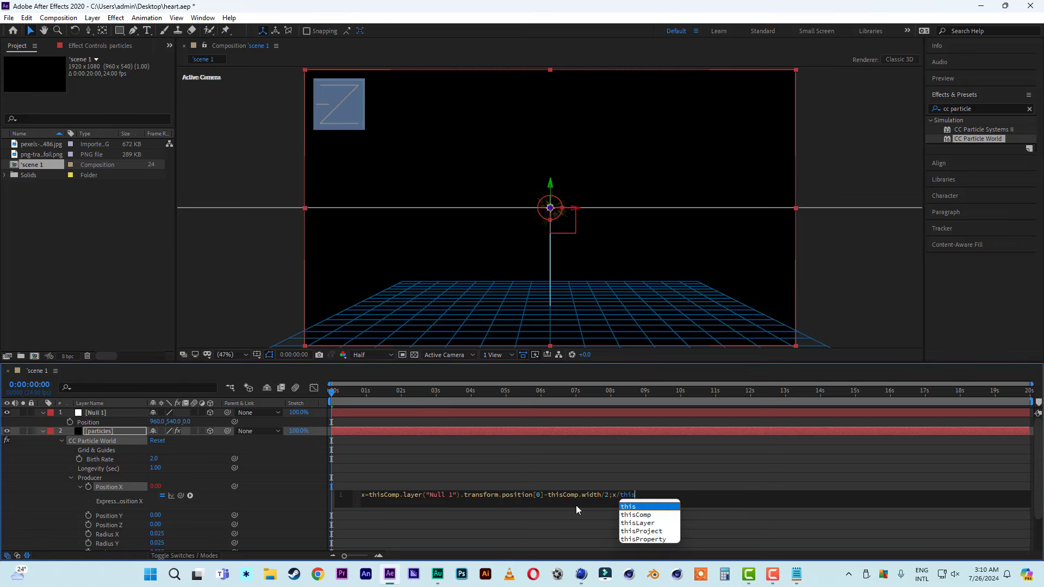
click(648, 516)
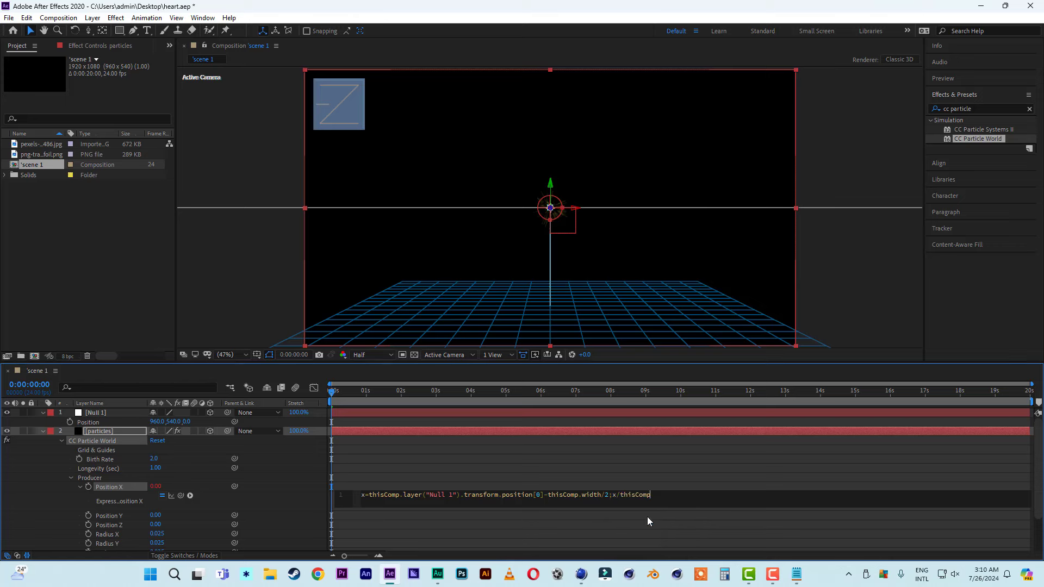
text(.wid)
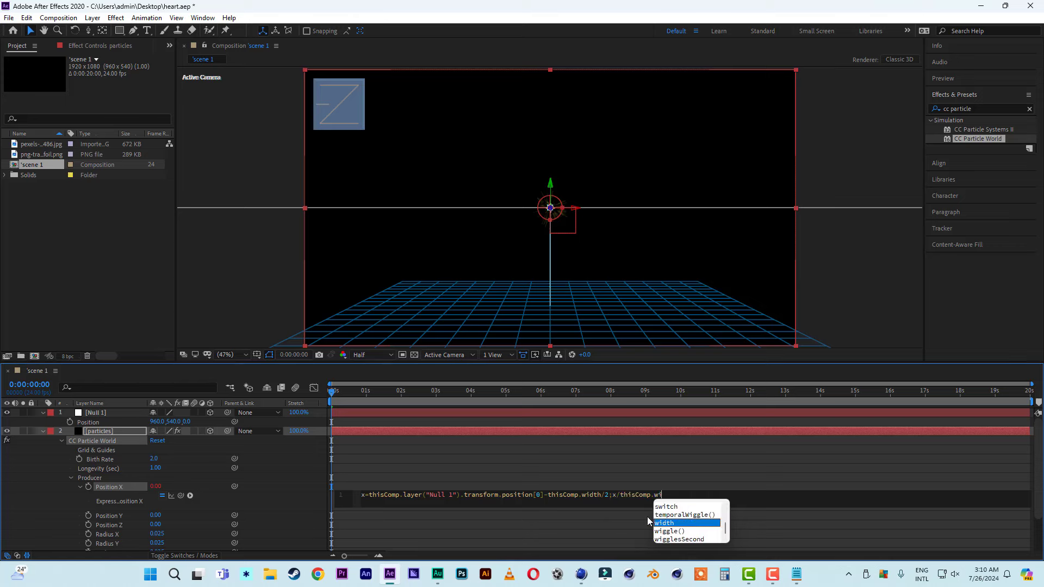
click(654, 521)
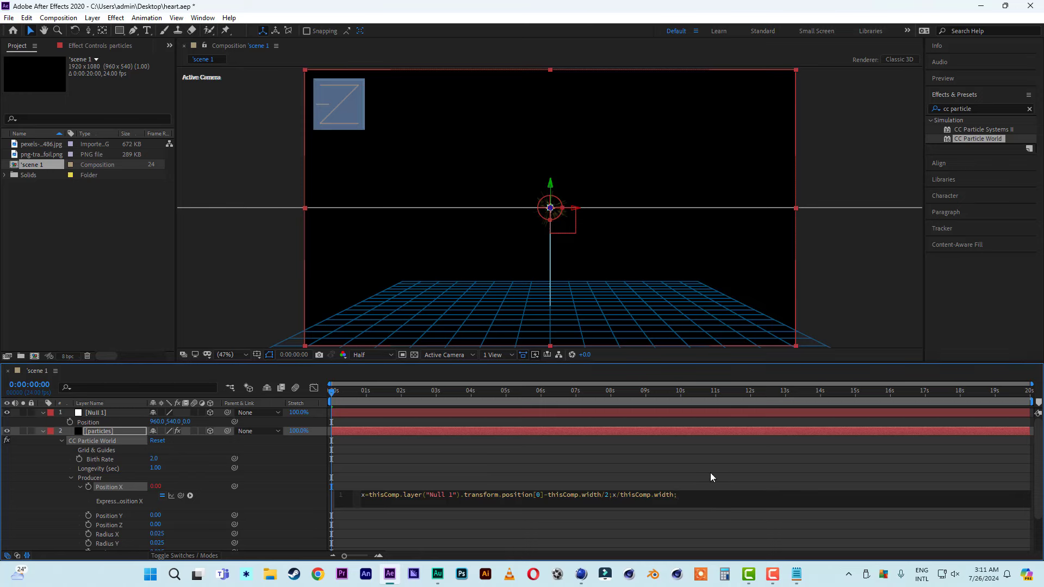
click(717, 520)
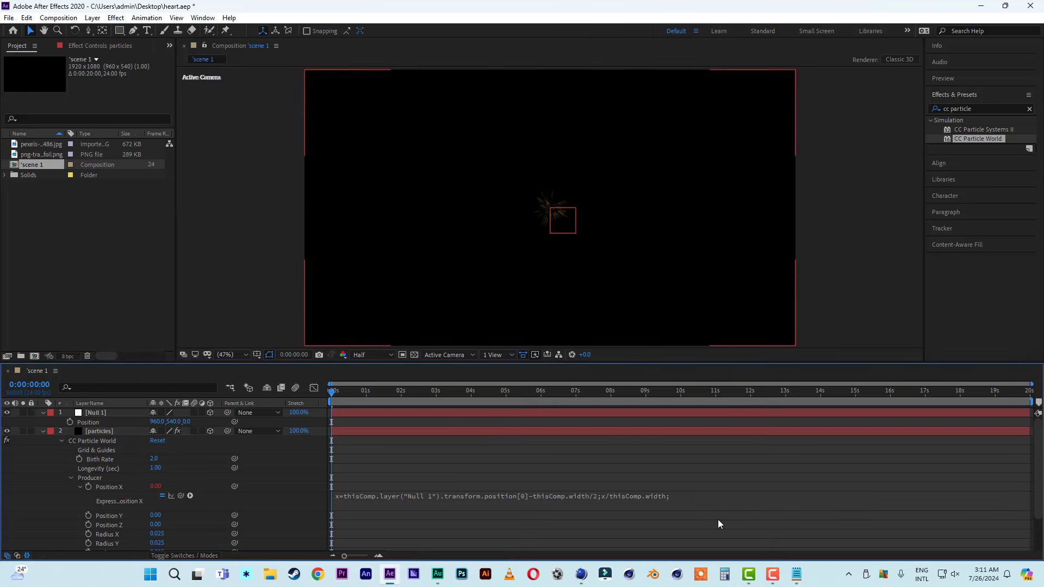
- Copy the whole Position X expression to the clipboard
click(465, 498)
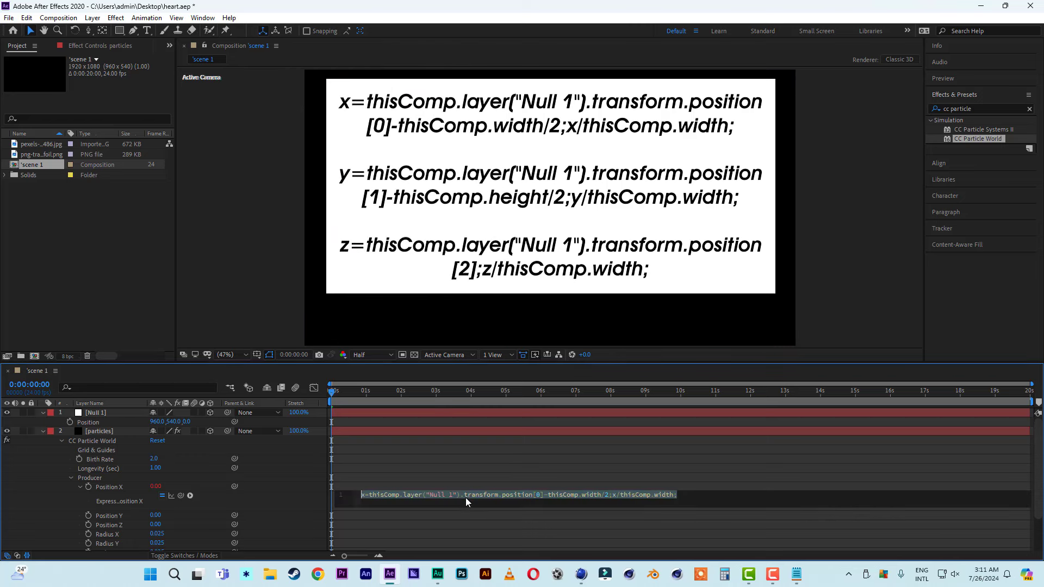
right_click(416, 495)
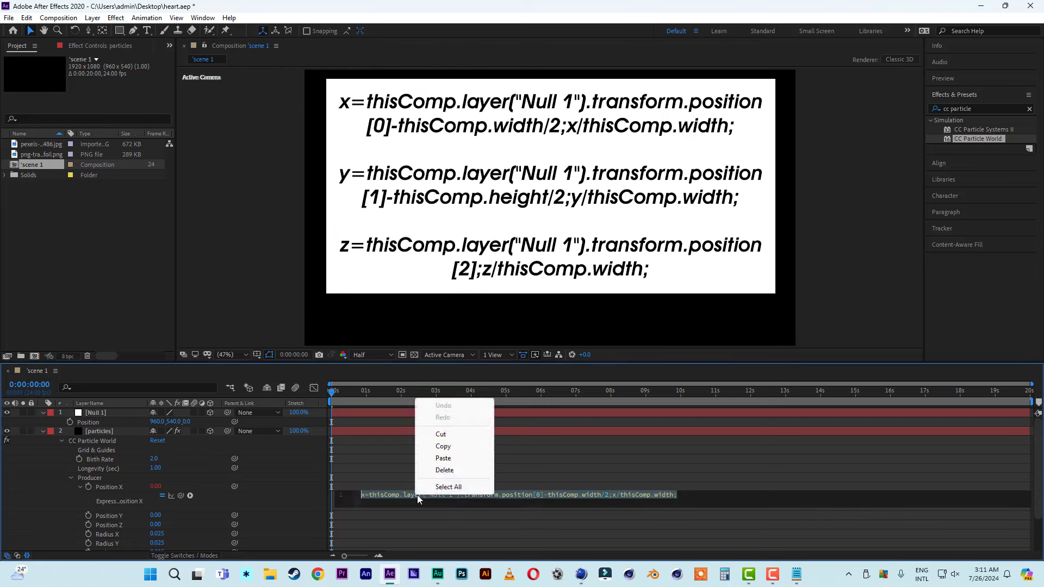
click(443, 447)
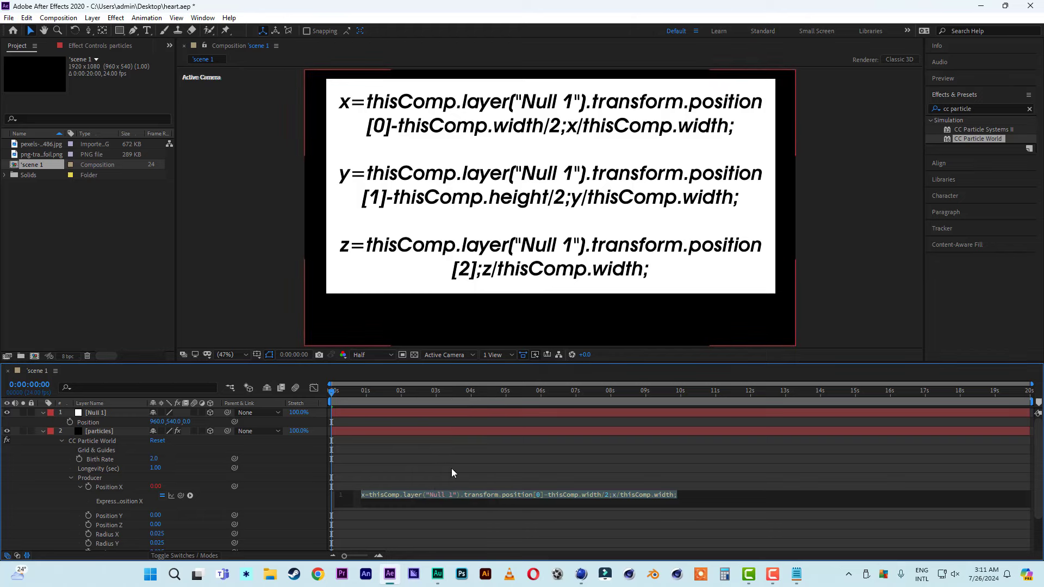
- Add an expression to the producer's Position Y, paste the copied Position X expression into it, and change its leading variable to y
scroll(163, 532, down, 2)
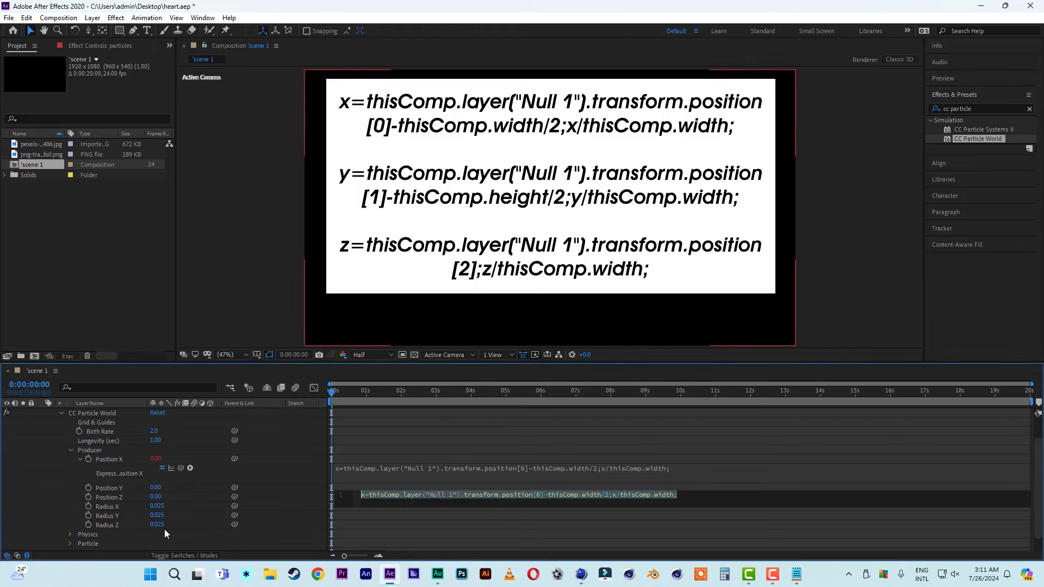
alt+click(89, 492)
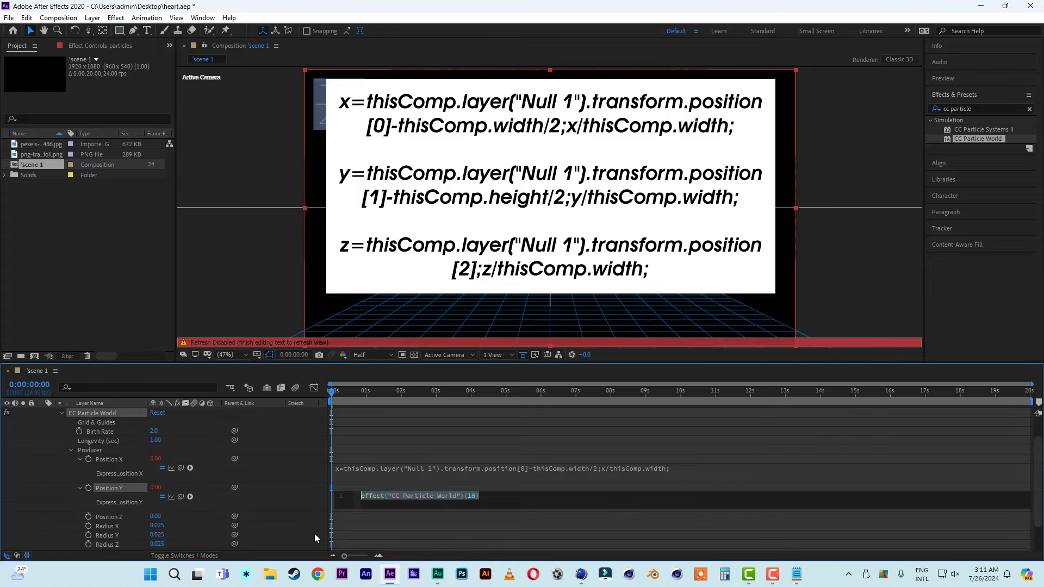
right_click(371, 494)
click(398, 457)
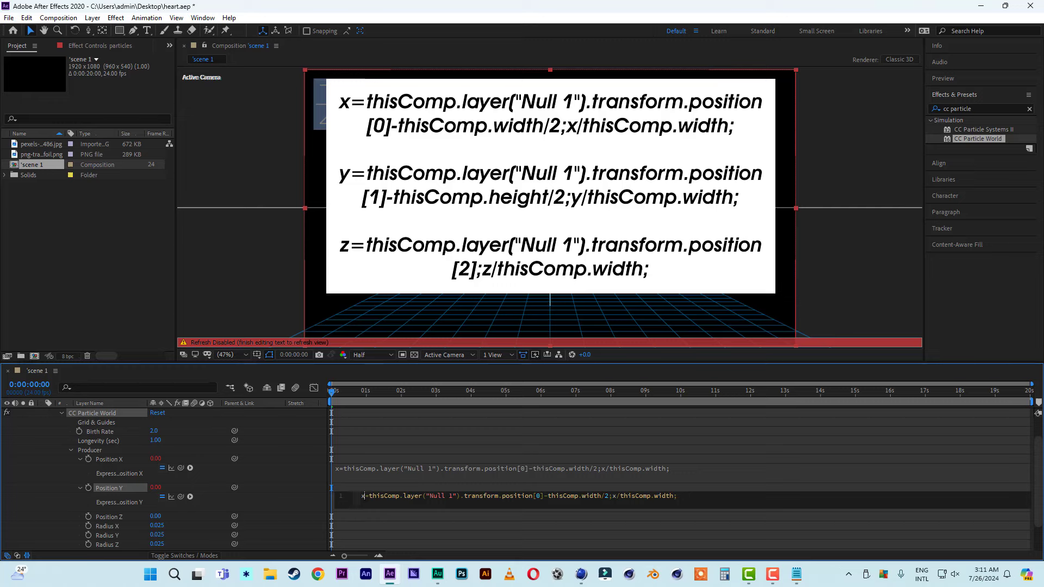
key(BackSpace)
text(y)
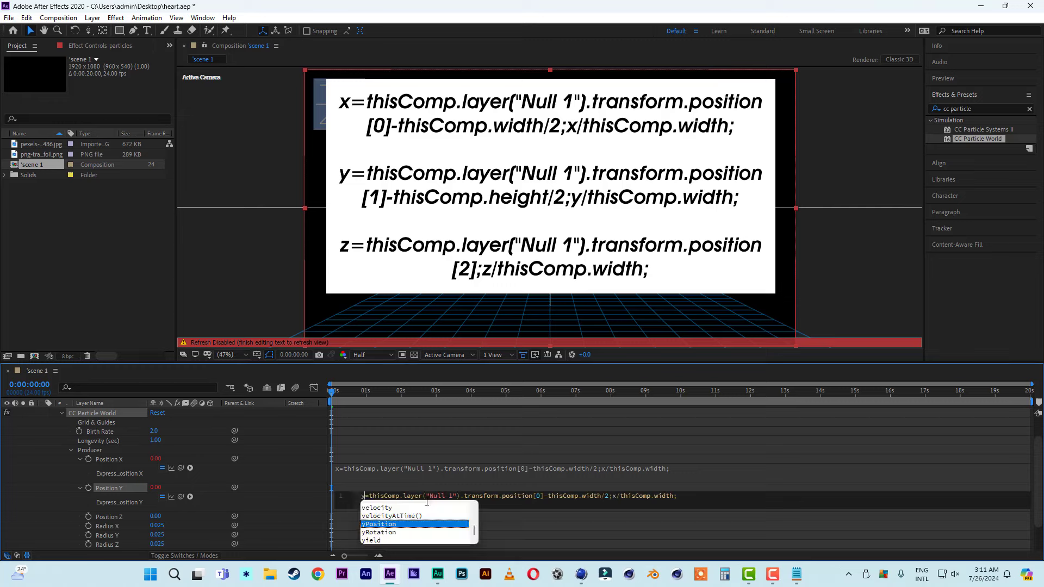
- In the Position Y expression, change the null's position index to 1 and the variable divided by the composition width to y
click(535, 506)
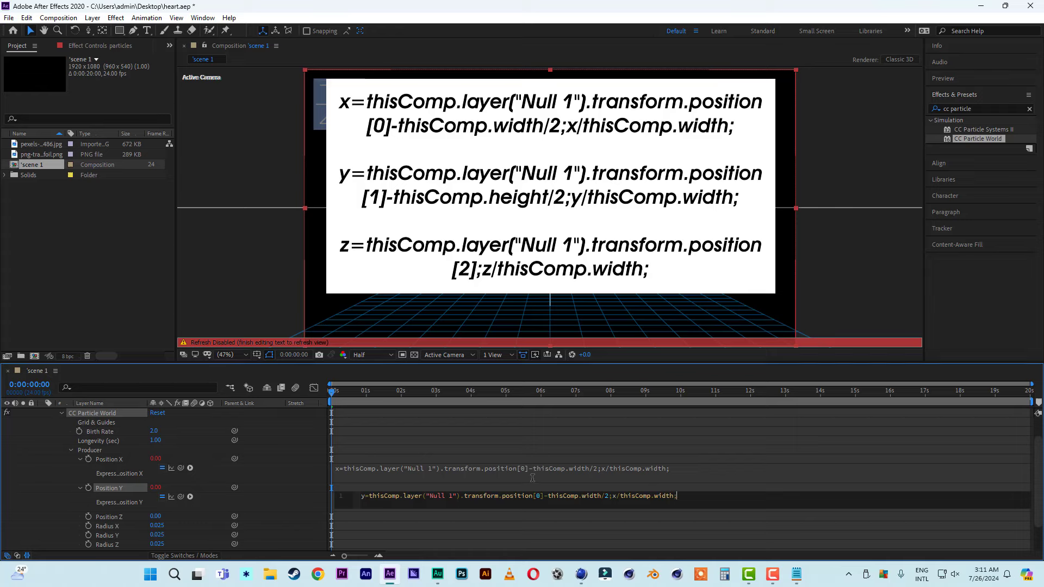
click(537, 496)
key(Delete)
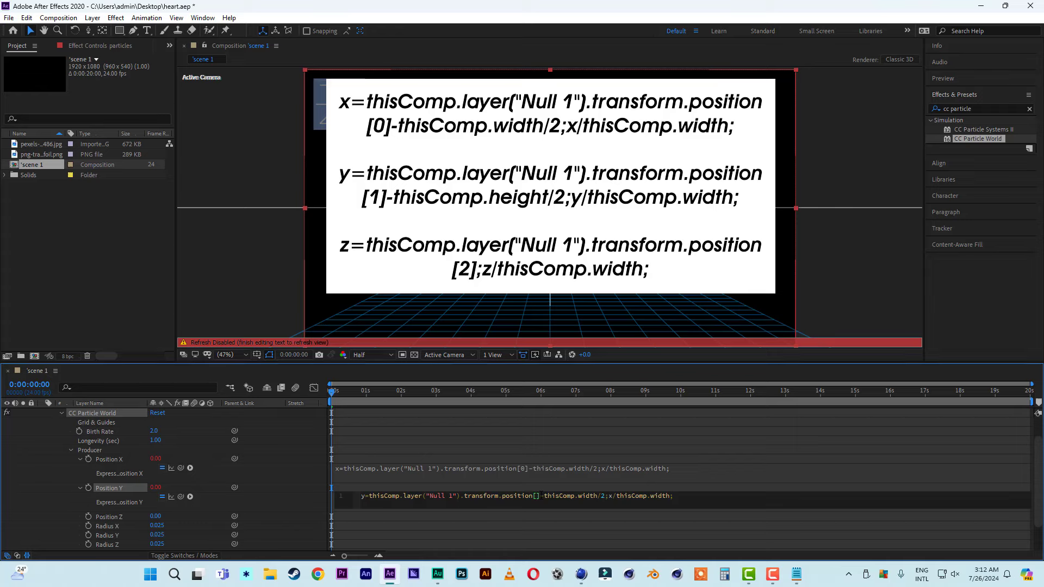
text(1)
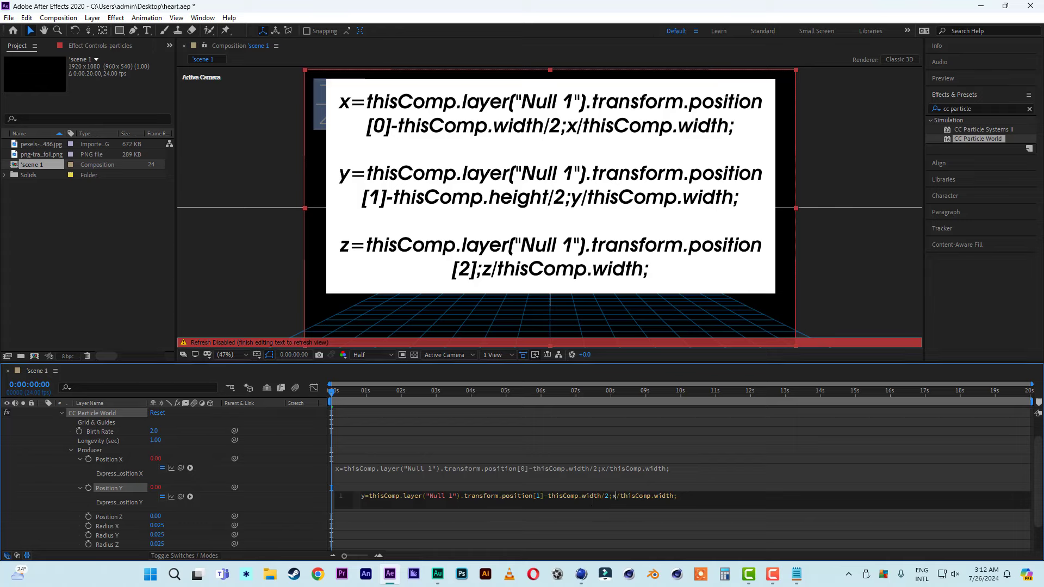
key(BackSpace)
text(y)
- Replace width with height in the half-size subtraction of the Position Y expression so it reads "-thisComp.height/2"
key(BackSpace)
key(BackSpace)
key(BackSpace)
key(BackSpace)
key(BackSpace)
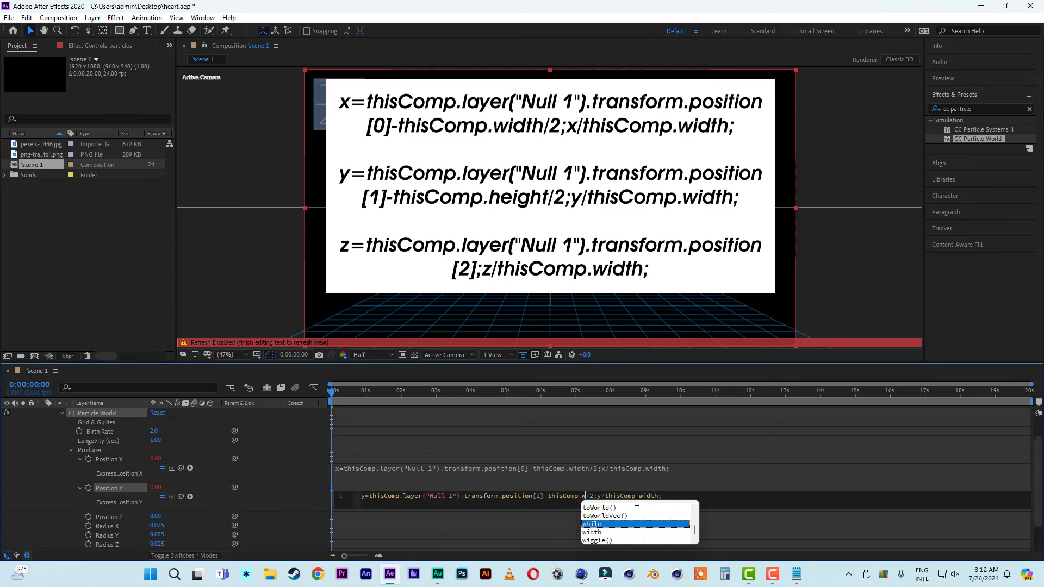
text(h)
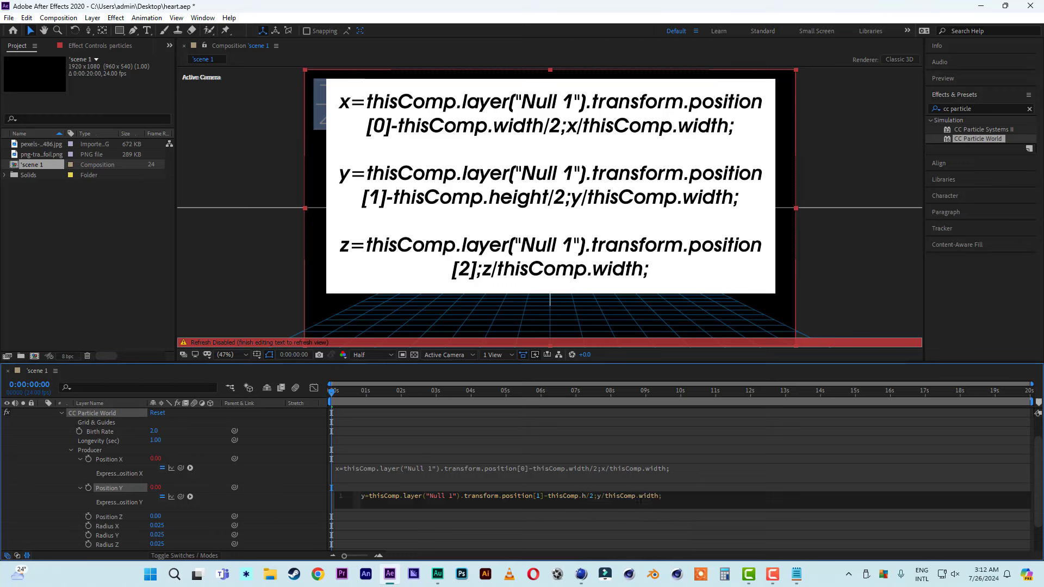
text(e)
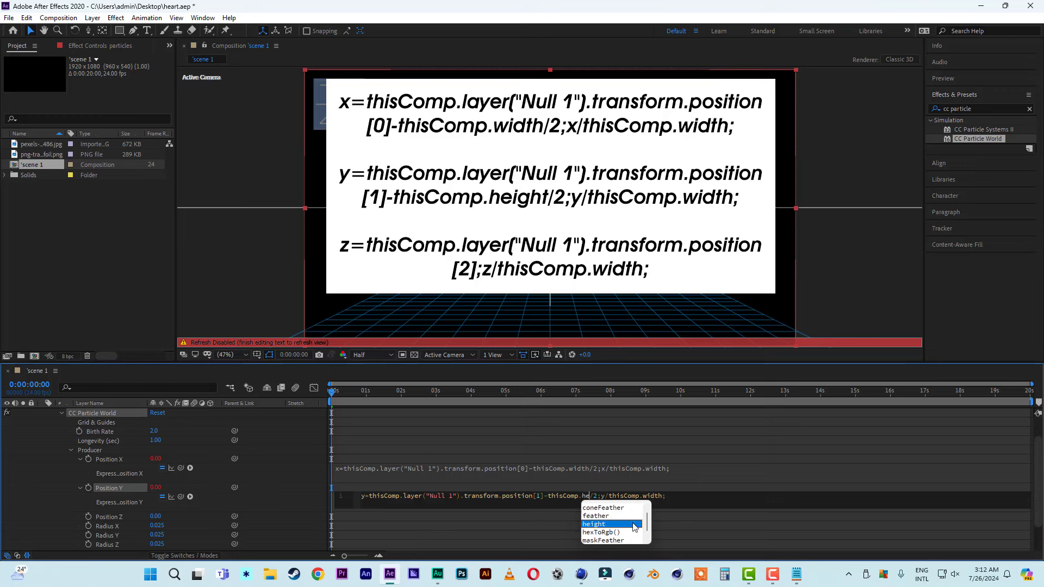
click(632, 524)
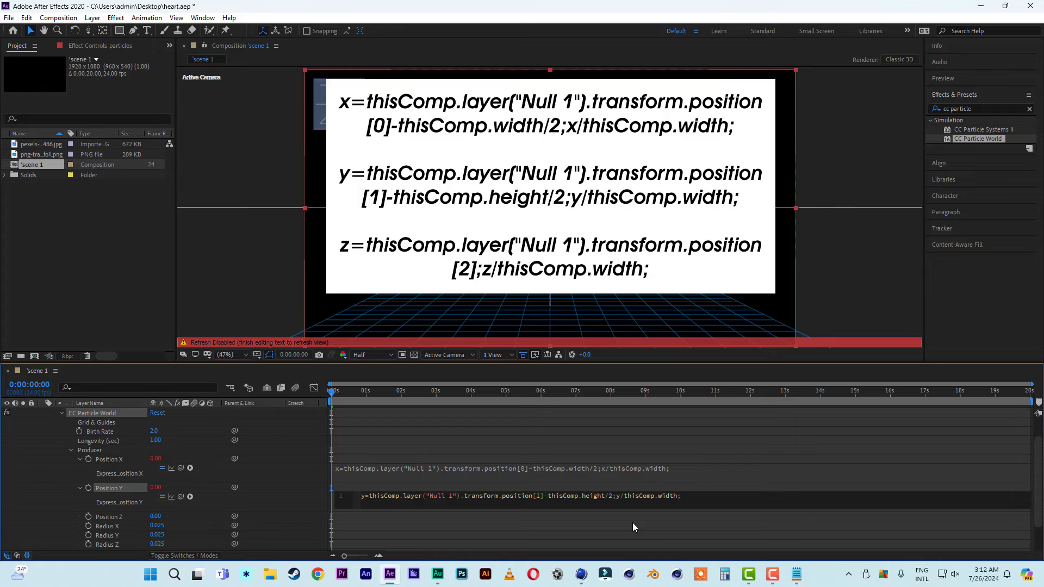
- Apply the Position Y expression, copy the Position X expression into a new Position Z expression, and change its leading variable to z
click(708, 473)
key(ctrl+c)
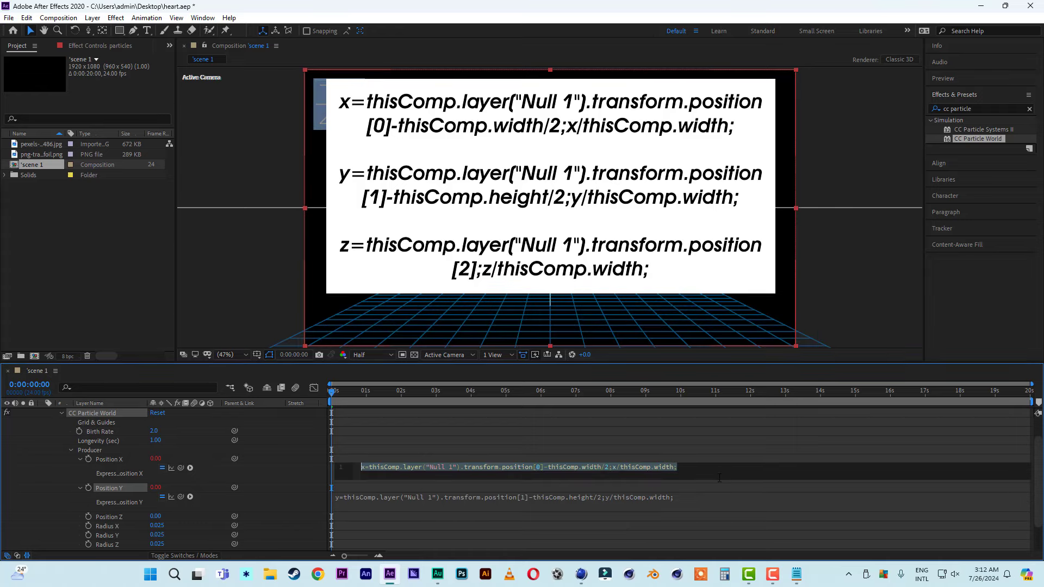
click(396, 504)
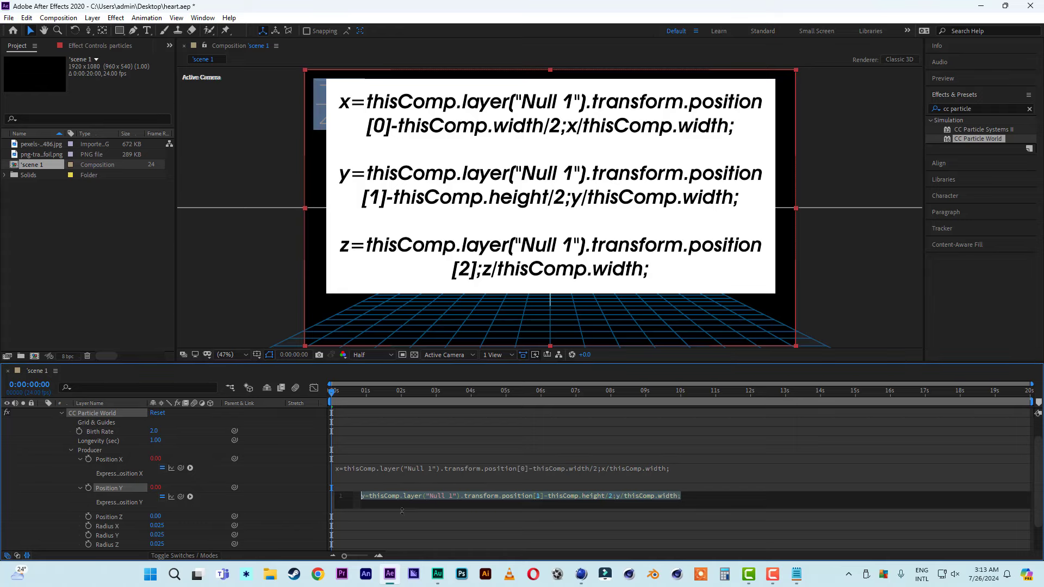
alt+click(89, 518)
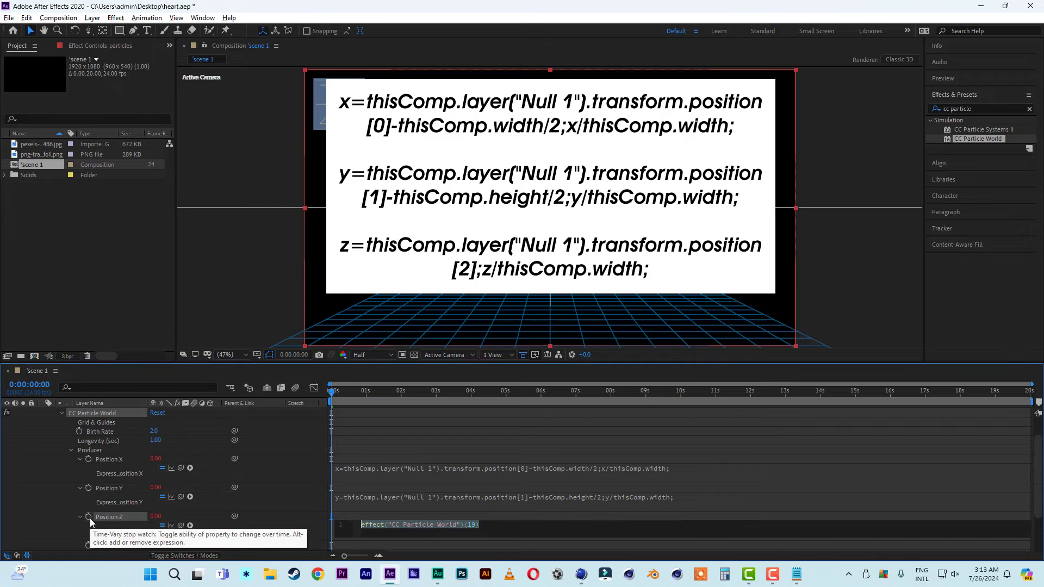
right_click(365, 524)
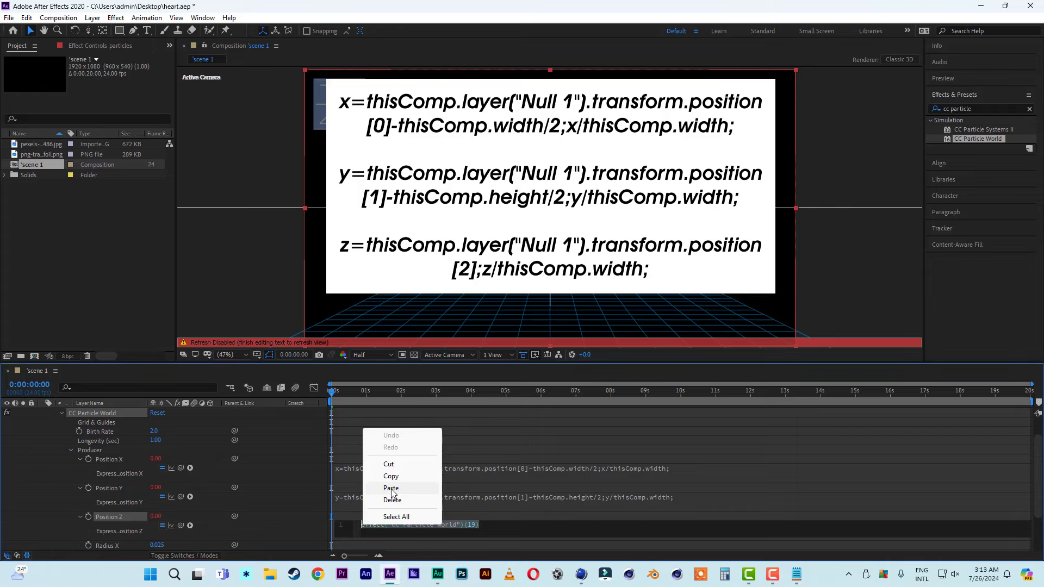
click(391, 488)
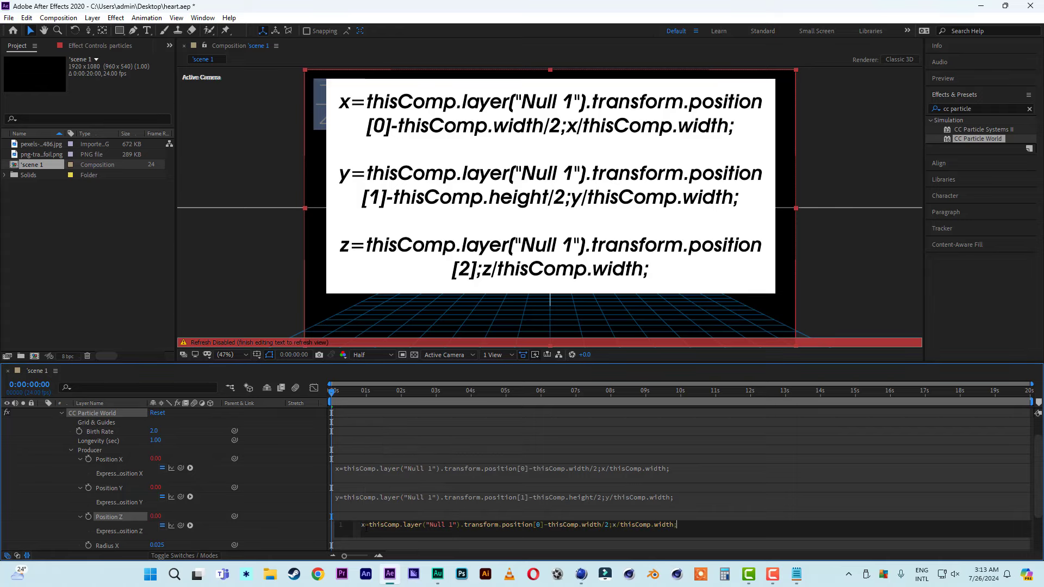
key(Delete)
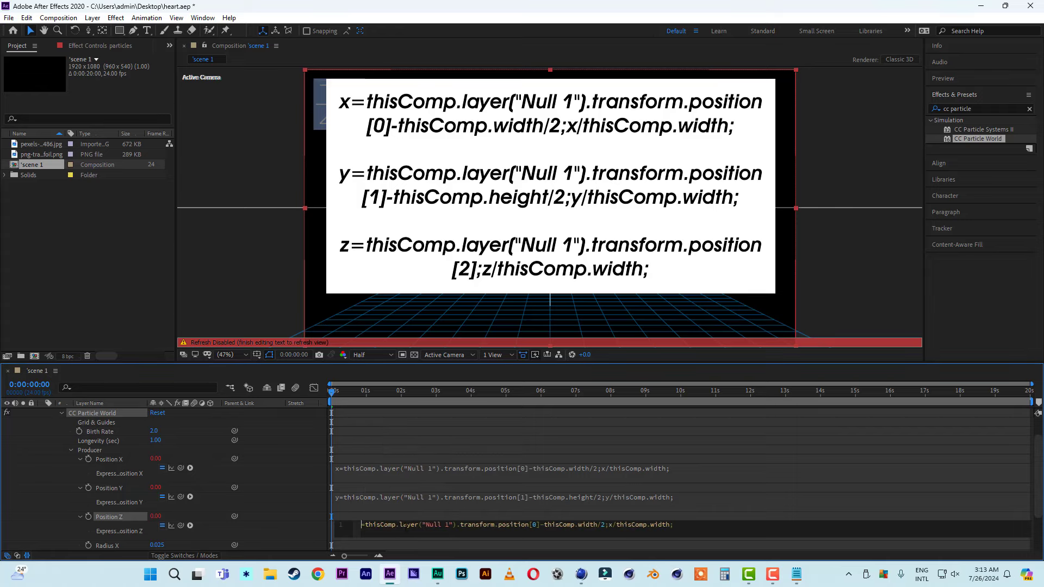
text(z)
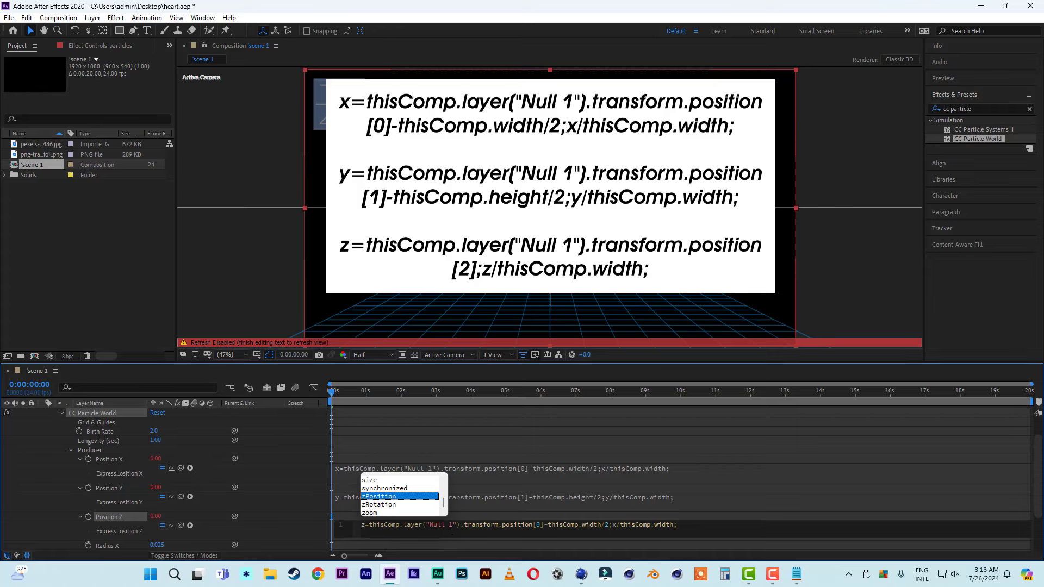
- In the Position Z expression, set the null's position index to 2 and remove the "-thisComp.width/2" subtraction
click(540, 525)
key(BackSpace)
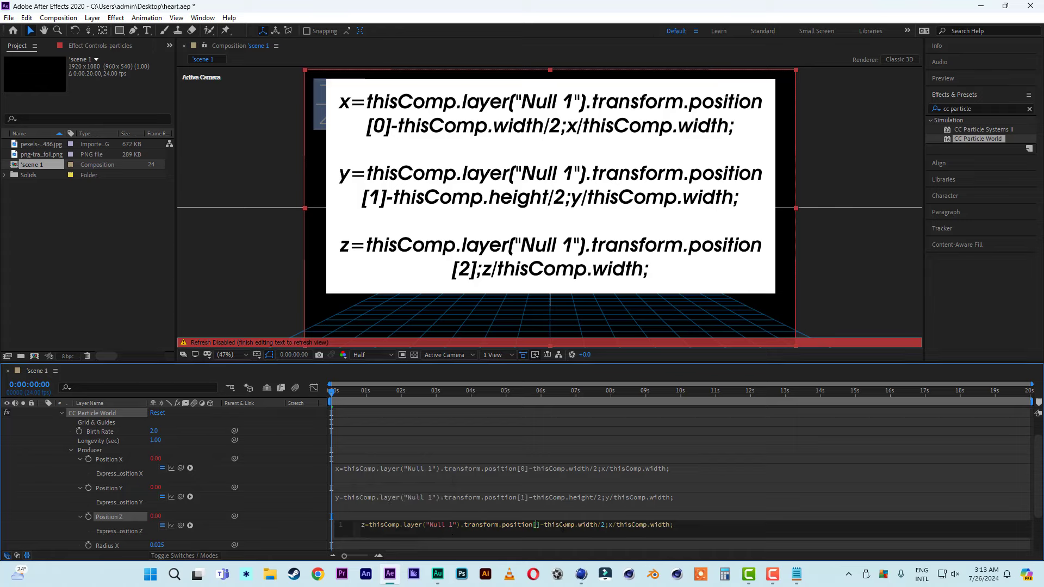
text(2)
drag(606, 525, 544, 526)
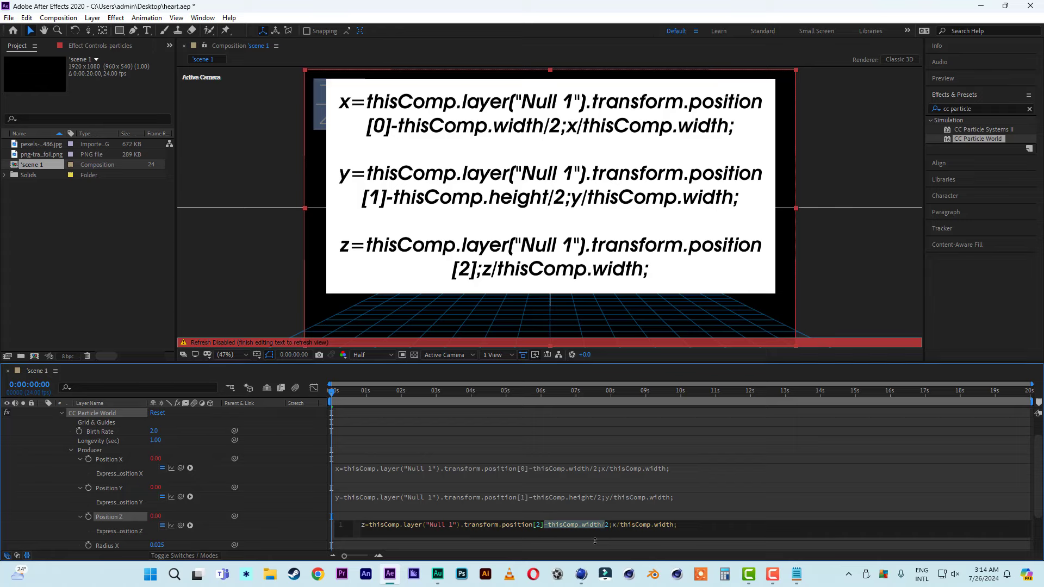
key(BackSpace)
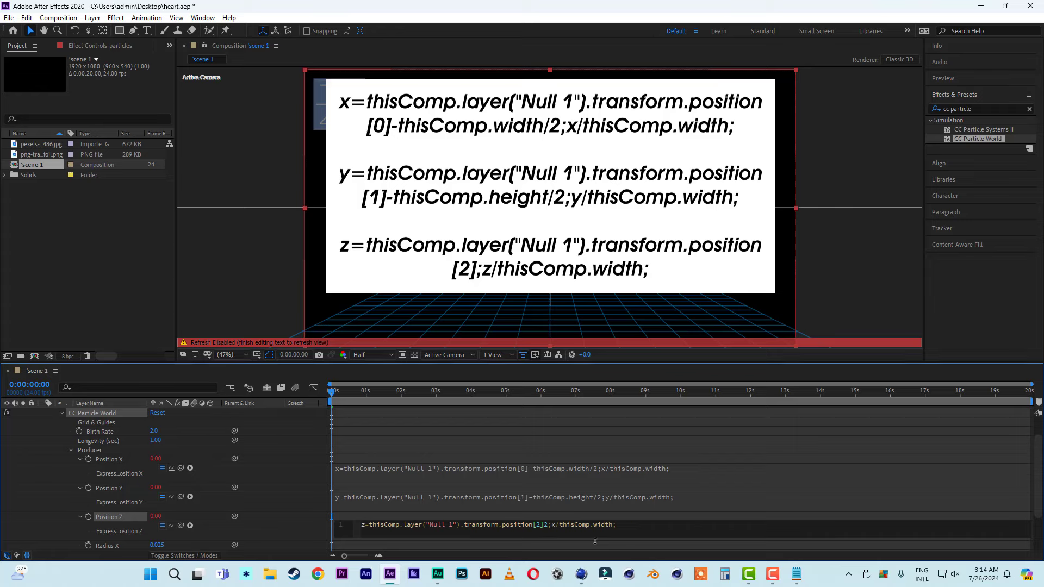
text(;)
key(BackSpace)
key(BackSpace)
- Finish the Position Z expression by changing the divided variable to z, ending in "z/thisComp.width;", and apply it
key(Right)
key(BackSpace)
text(z)
click(724, 499)
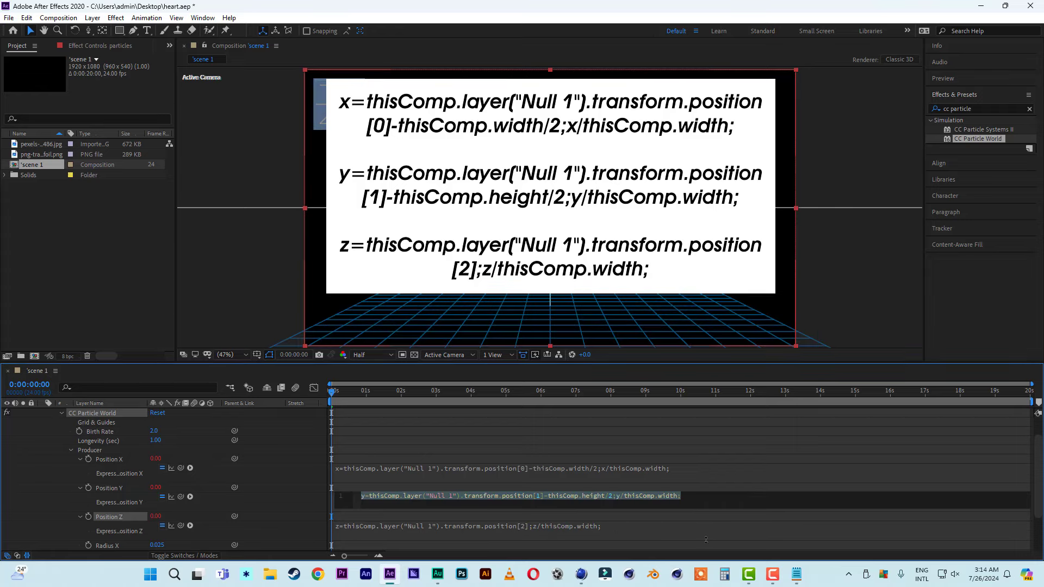
click(686, 544)
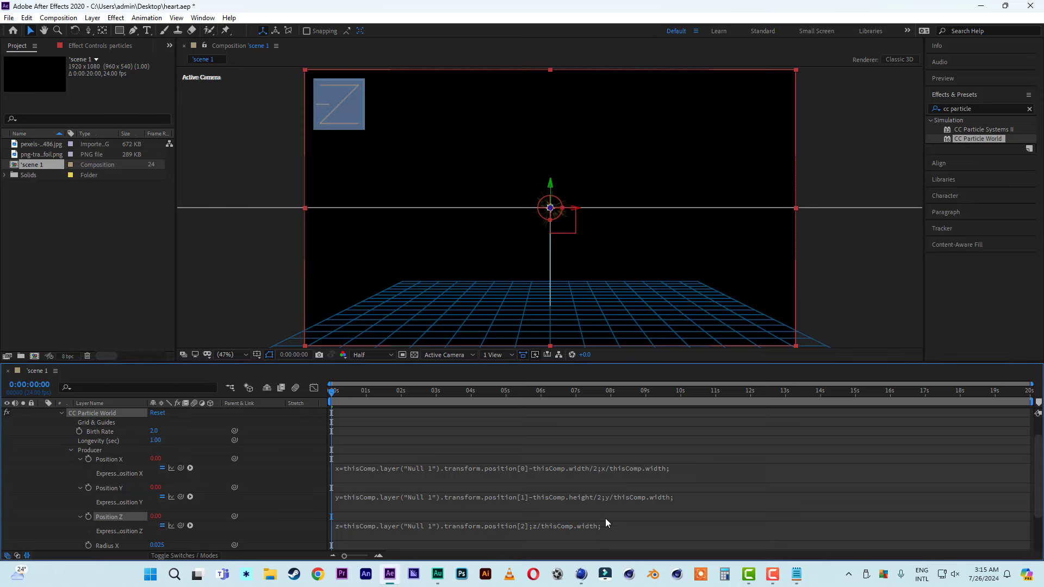
- Set CC Particle World's Producer Radius X to 0 in the particles layer's effect controls
scroll(552, 487, up, 2)
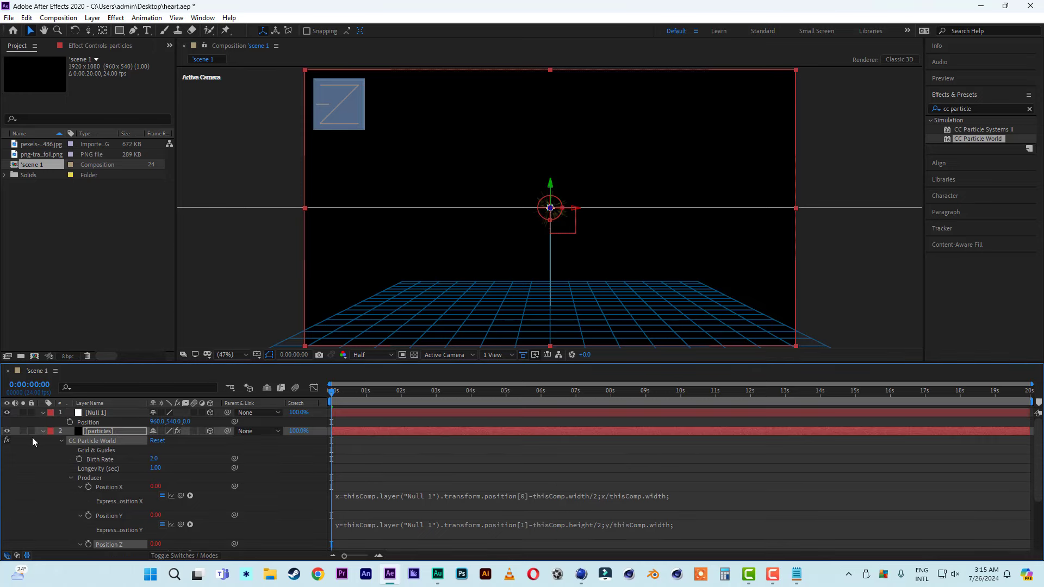
click(70, 478)
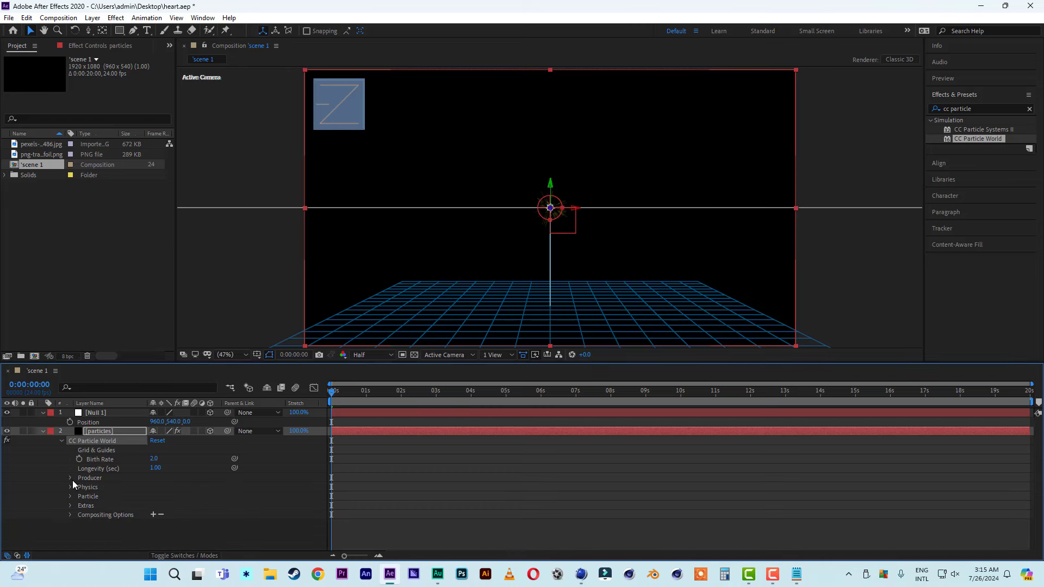
click(89, 49)
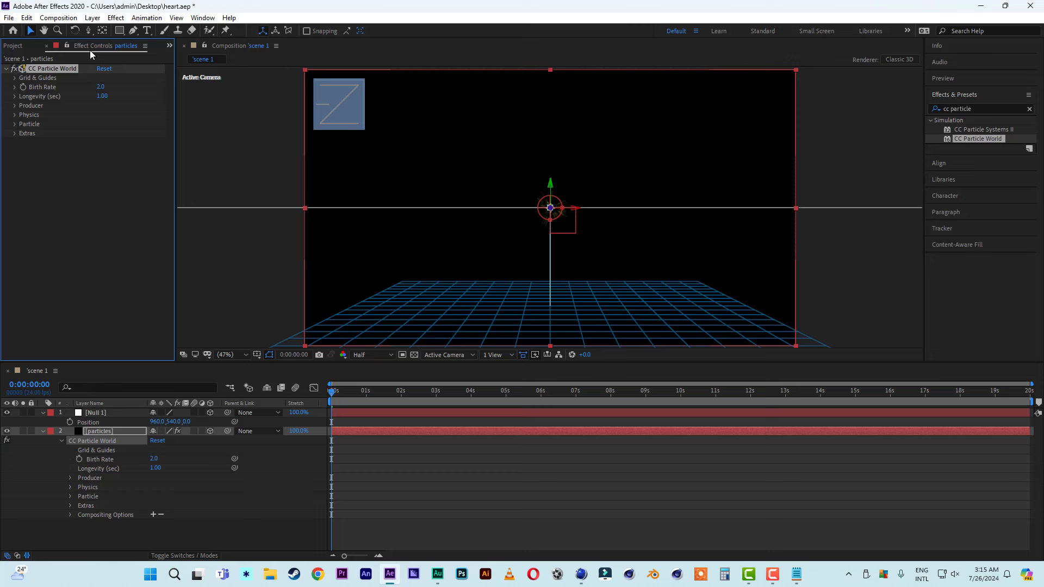
click(14, 106)
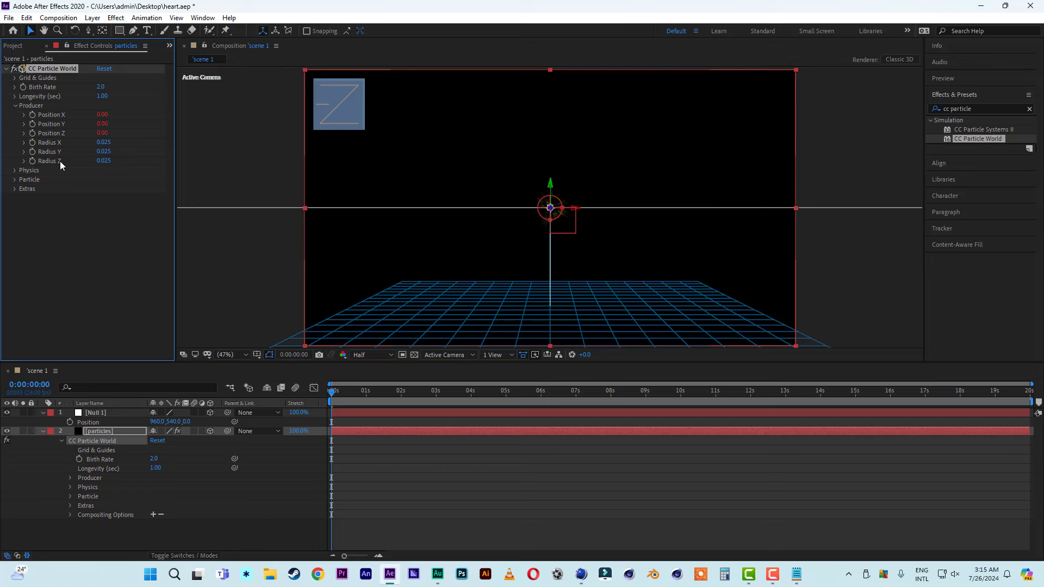
click(107, 143)
text(0)
key(Return)
- Set the Producer Radius Y and Radius Z to 0, and collapse the Producer settings
click(105, 153)
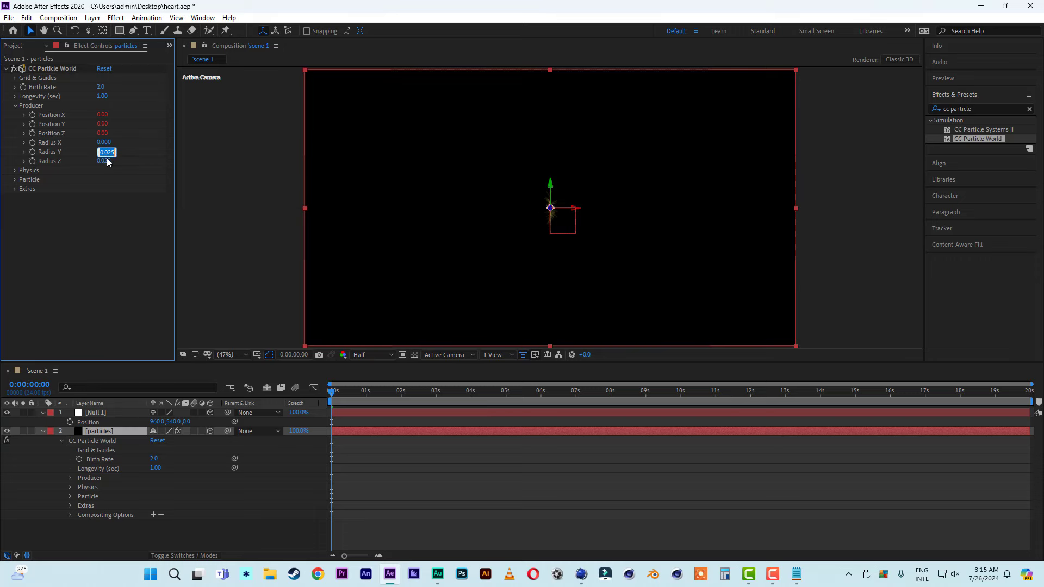
text(0)
key(Return)
click(104, 161)
text(0)
key(Return)
click(15, 106)
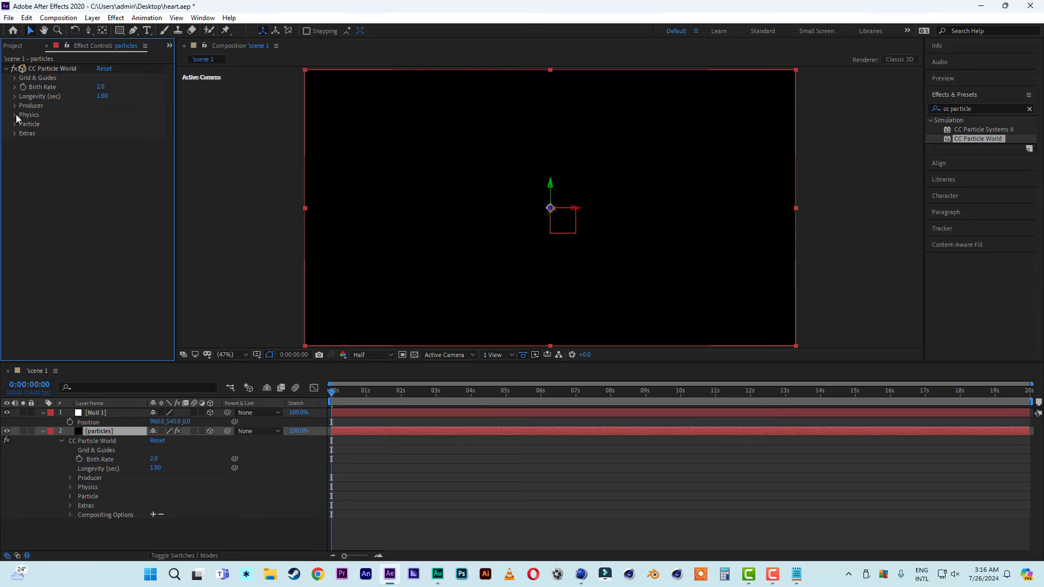
- Set the Velocity in CC Particle World's Physics settings to 0.10
click(15, 115)
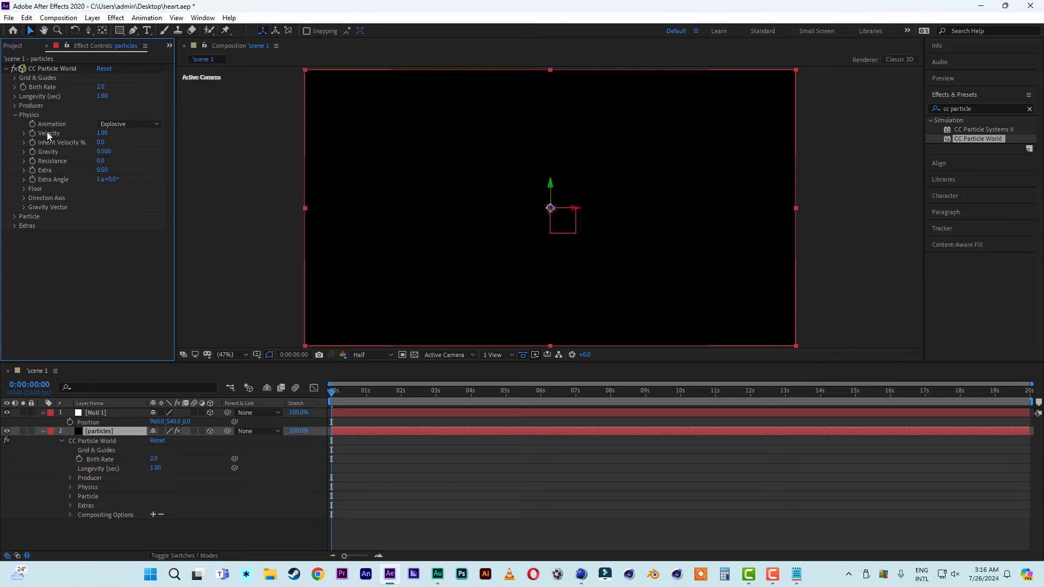
click(108, 134)
key(BackSpace)
text(.10)
key(Return)
- Change the Physics animation type to Viscouse and set Gravity to 0
click(121, 125)
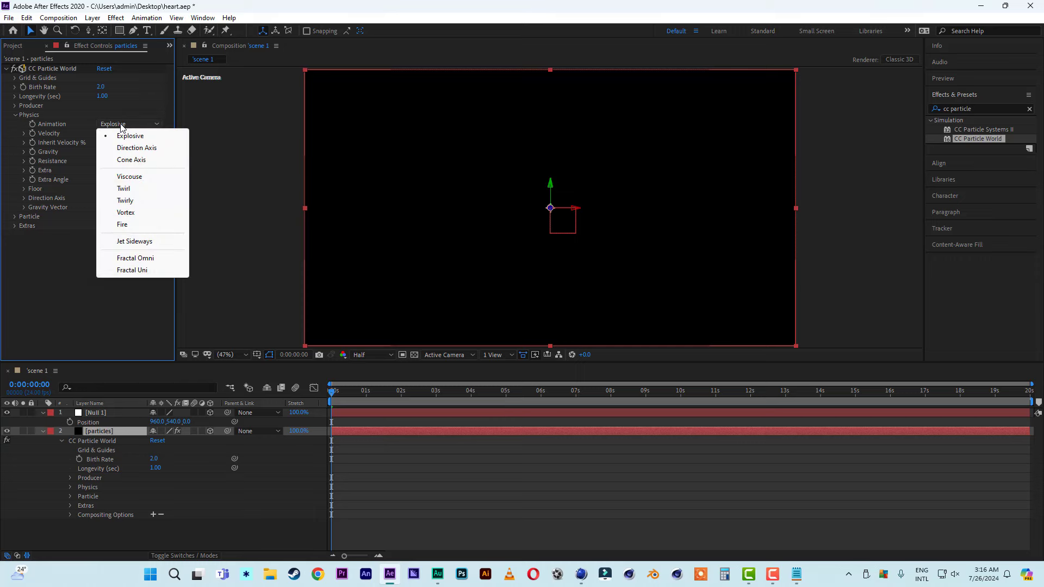
click(128, 178)
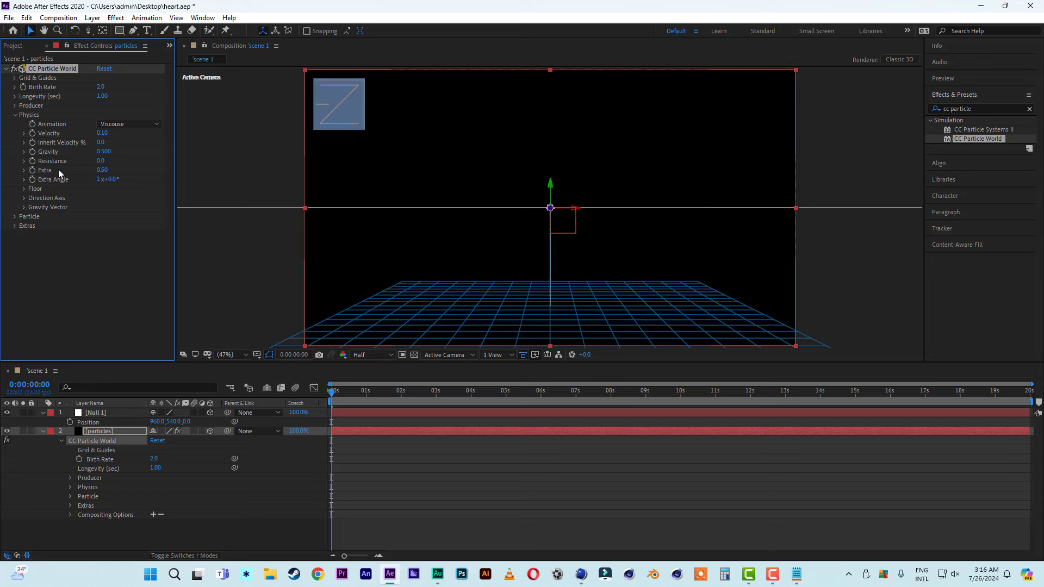
click(103, 152)
text(0)
click(128, 258)
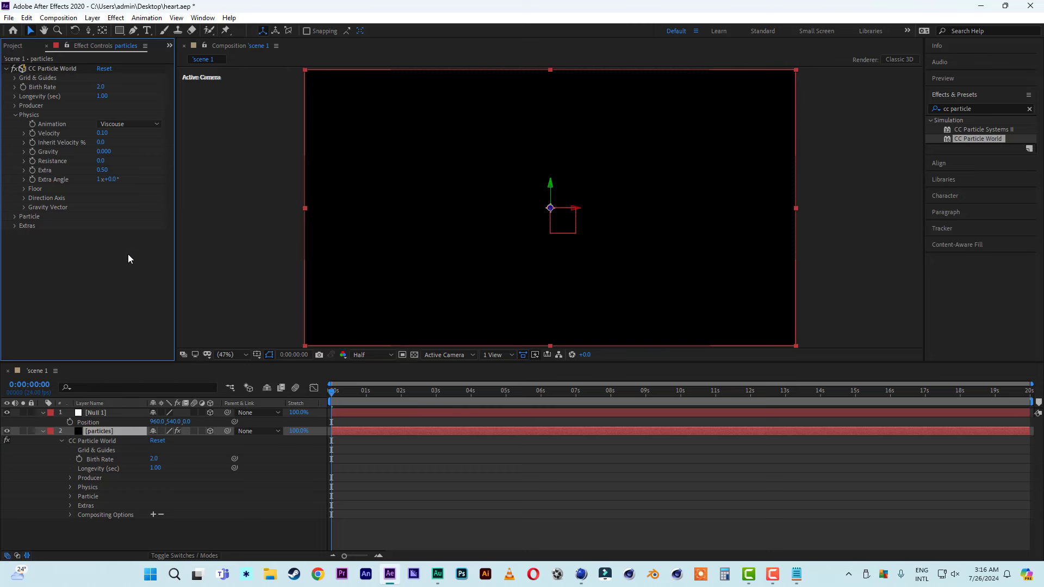
- Collapse the Physics settings and raise the particles' Max Opacity to 100% in the Particle settings
click(15, 116)
click(15, 124)
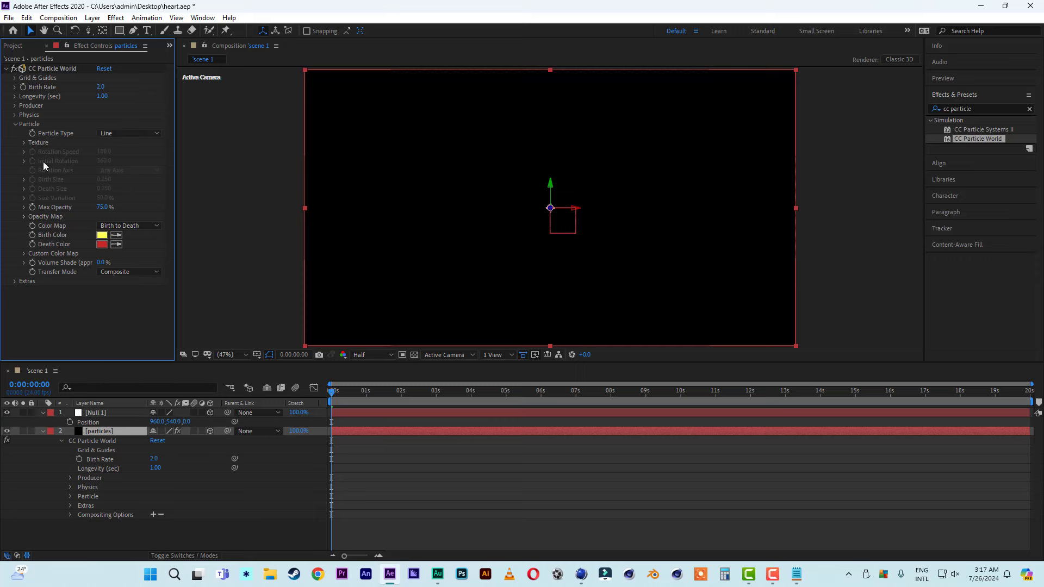
drag(103, 207, 270, 208)
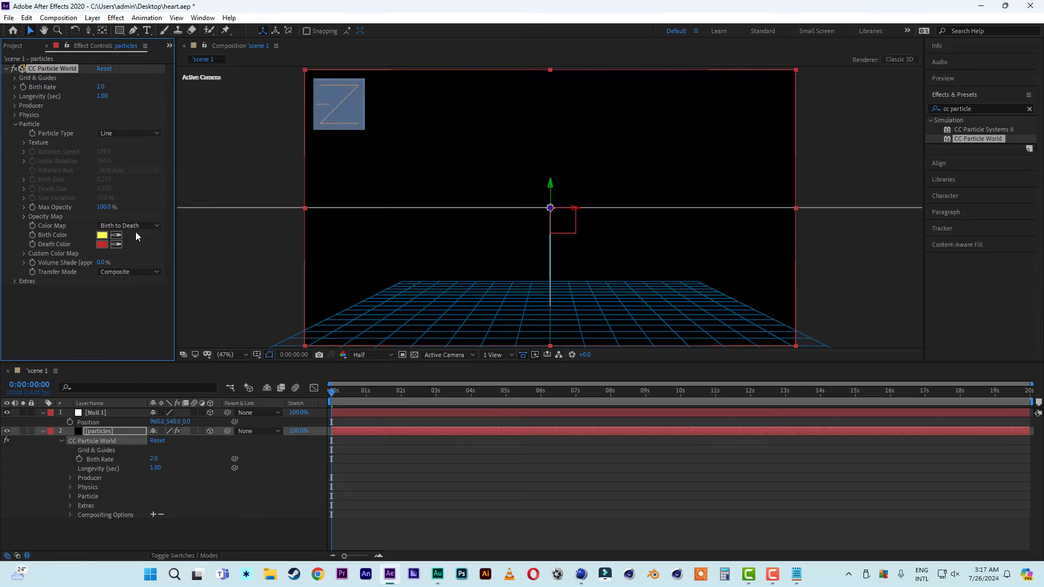
- Expand the particles' Opacity Map and redraw its curve flat along the graph's bottom edge
click(24, 216)
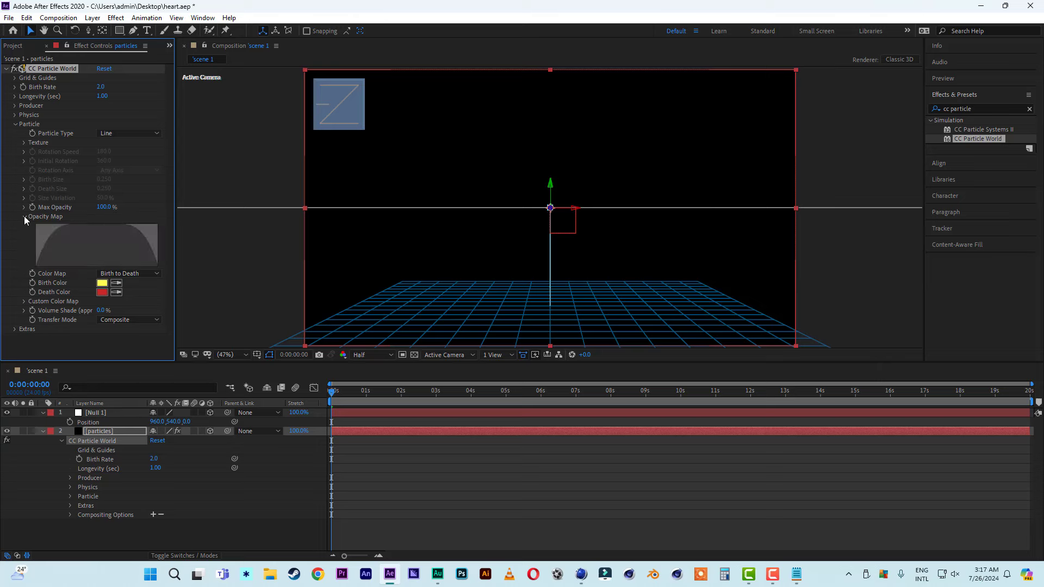
drag(38, 261, 197, 281)
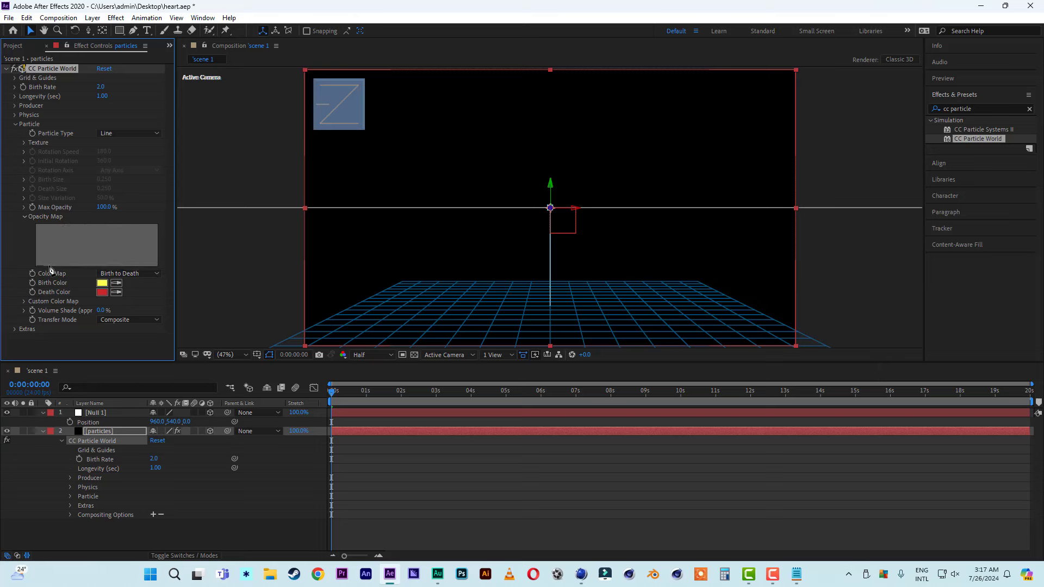
mouse_move(49, 266)
mouse_down()
mouse_move(22, 268)
mouse_move(164, 280)
mouse_up()
- Set the Longevity of CC Particle World to 20 seconds and preview the animation up to about 5 seconds
click(101, 96)
text(20)
key(Return)
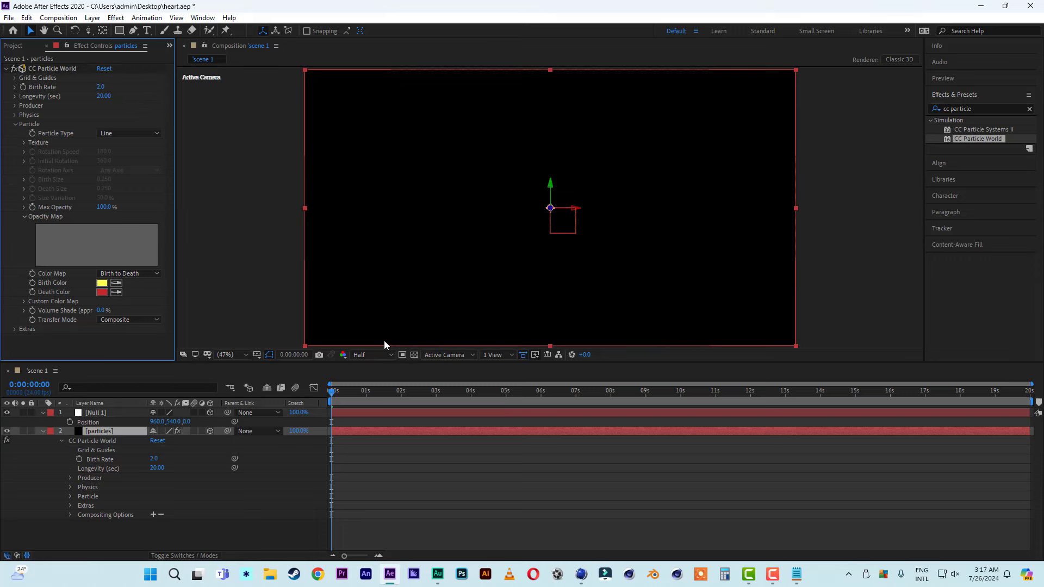
click(482, 463)
key(space)
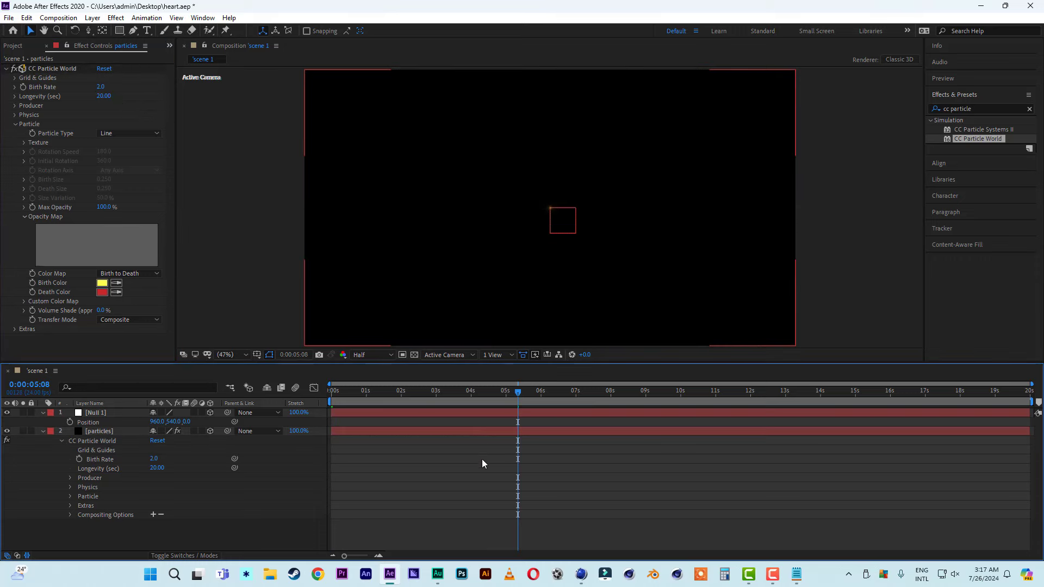
- Redraw the Opacity Map as a curve falling from full opacity at birth to zero at death, and collapse the Particle settings
click(483, 432)
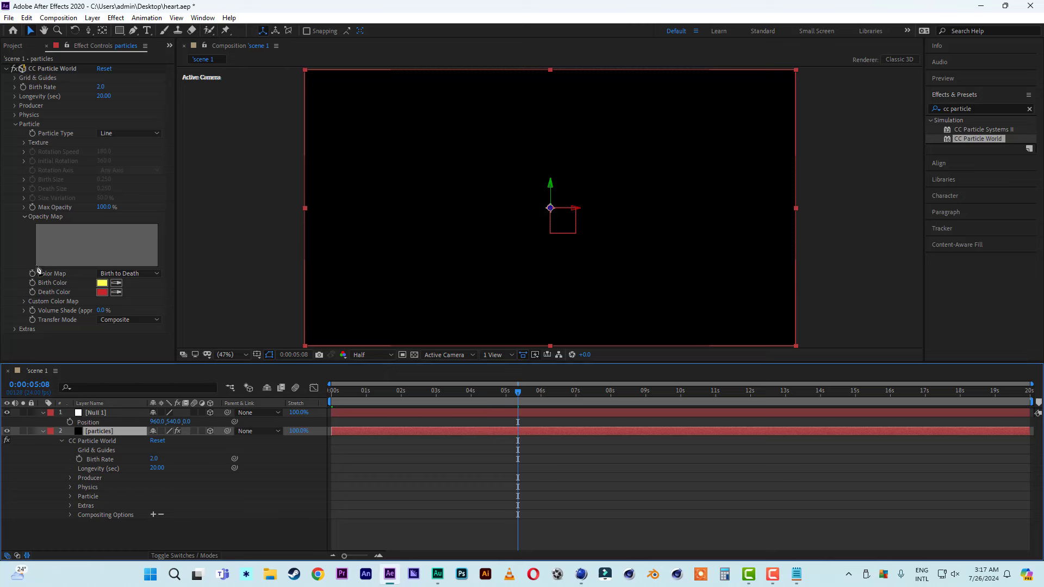
click(39, 231)
drag(39, 230, 163, 269)
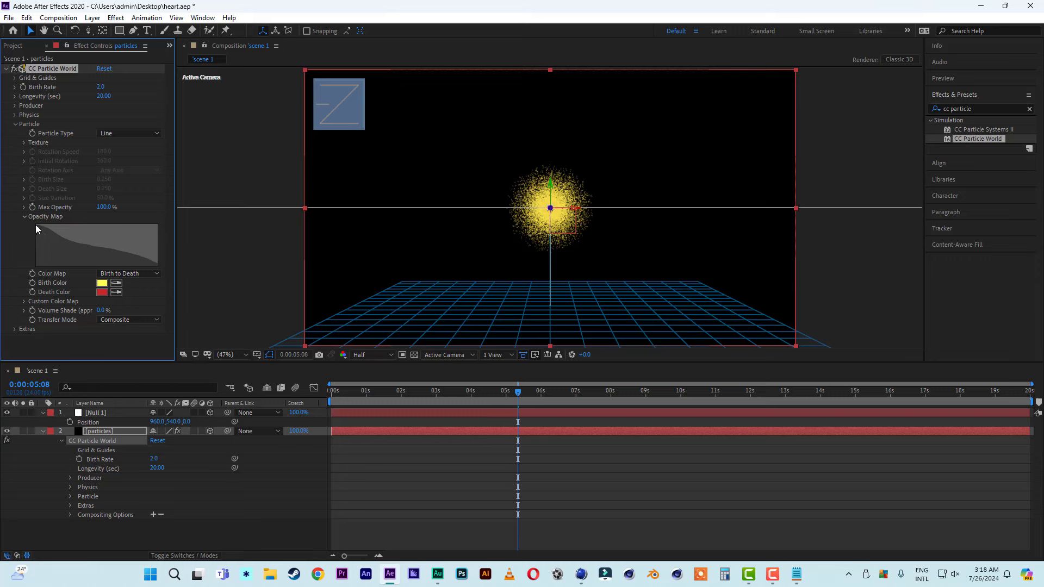
mouse_move(35, 224)
mouse_down()
mouse_move(161, 265)
mouse_move(18, 226)
mouse_up()
click(16, 125)
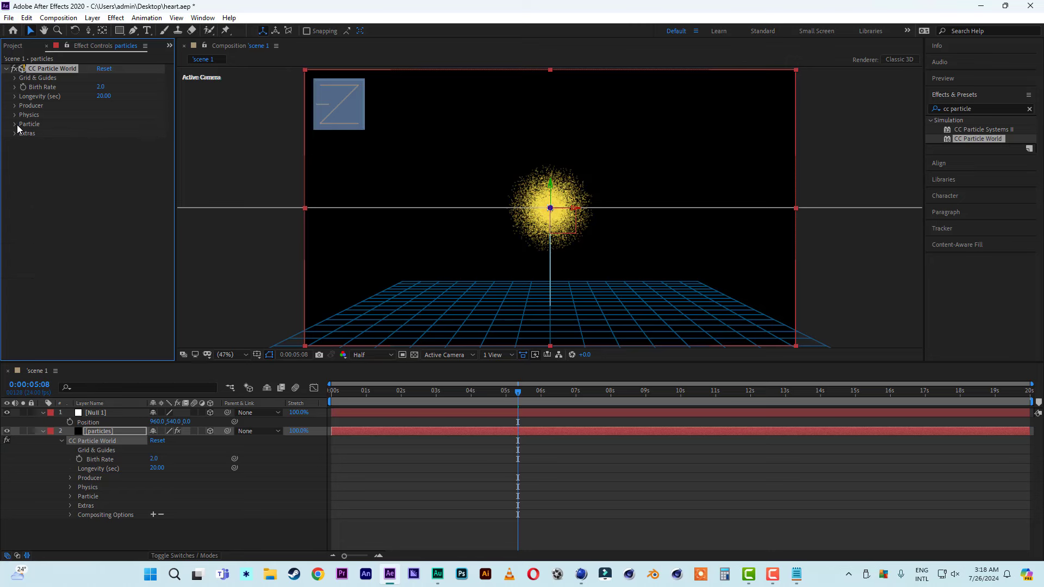
- Turn off the Grid in CC Particle World's Grid & Guides settings and move the current time to 0:00:00:05
click(15, 78)
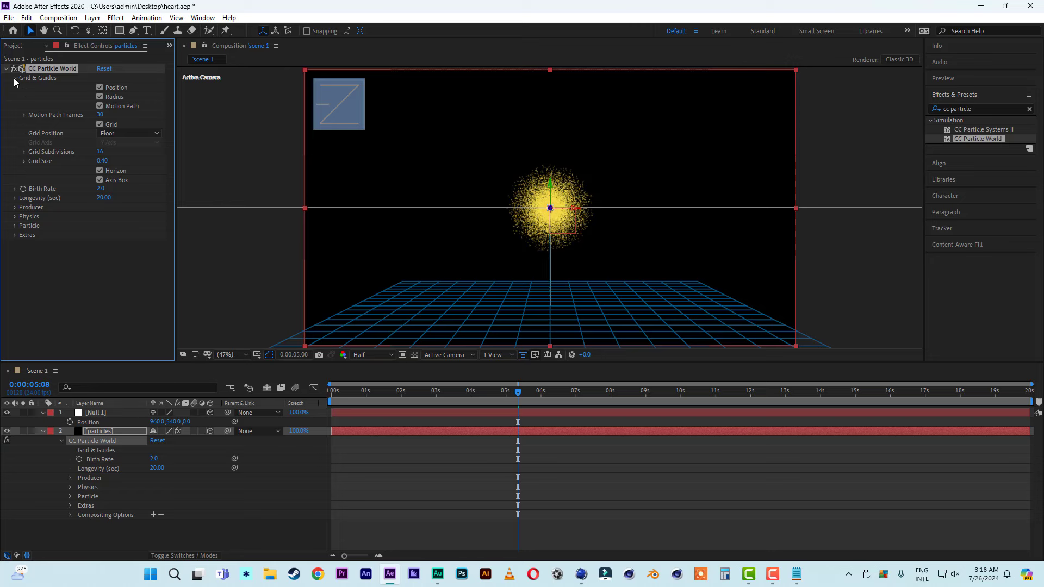
click(99, 124)
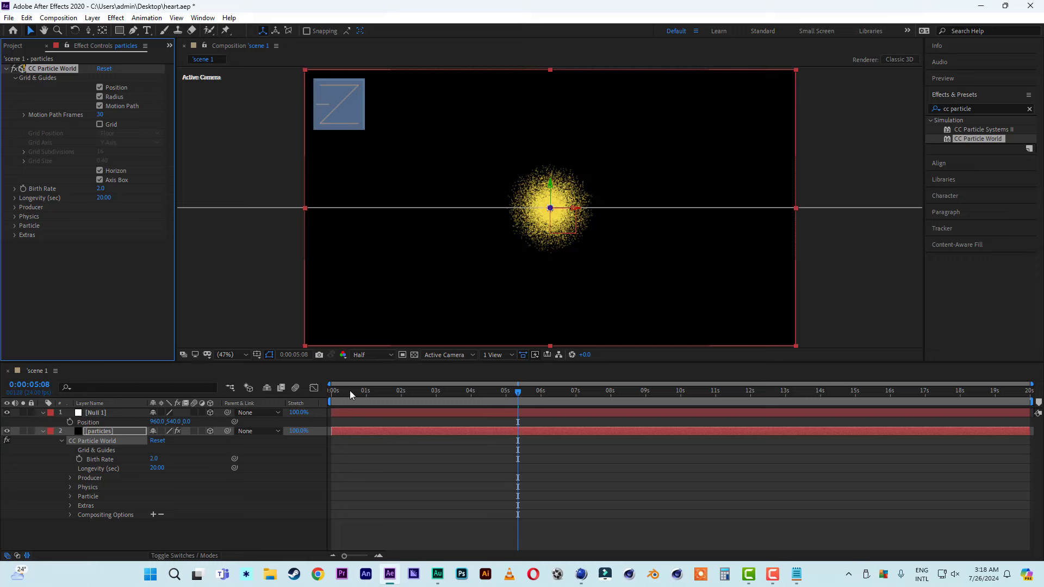
drag(350, 391, 339, 392)
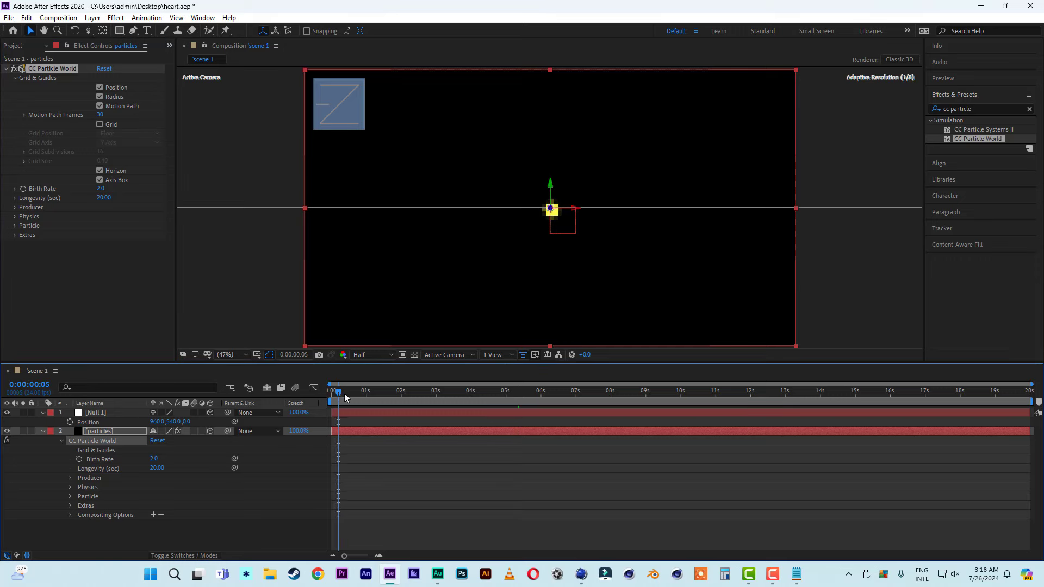
- Import the heart image hh.png into the project and add it to the composition as the lowest layer
click(43, 431)
click(105, 414)
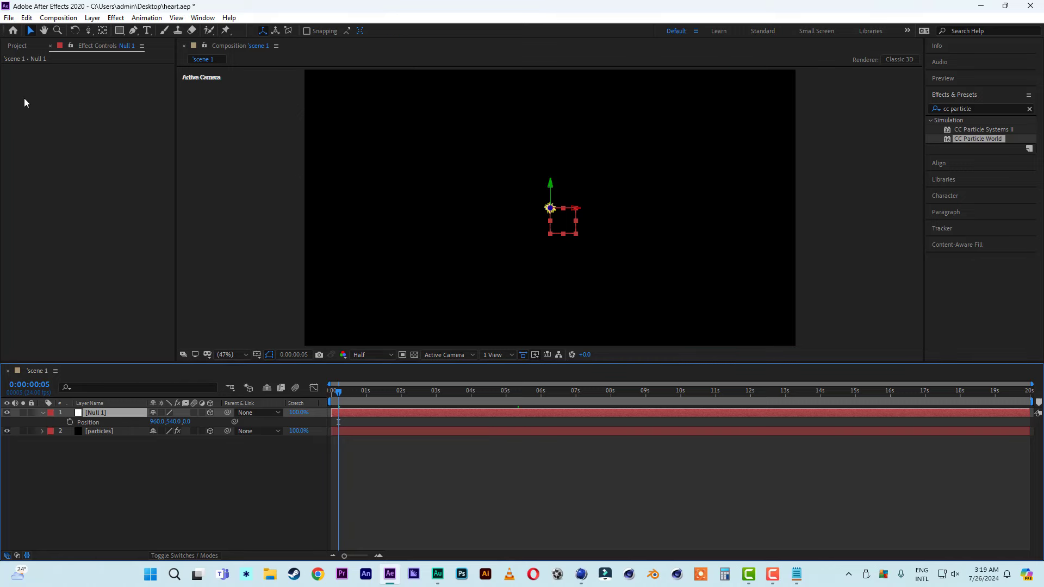
click(16, 47)
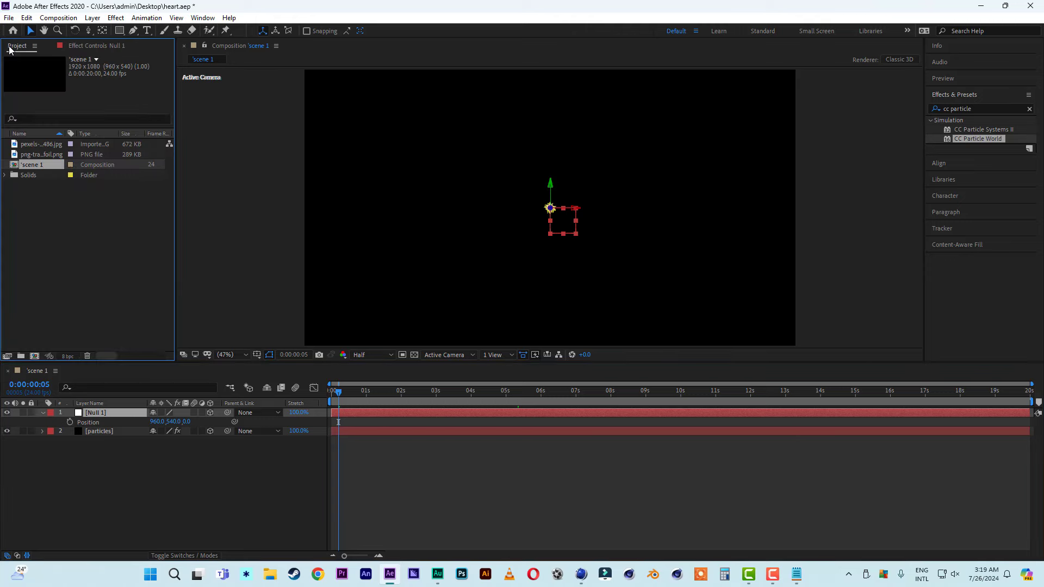
click(270, 575)
drag(551, 278, 67, 273)
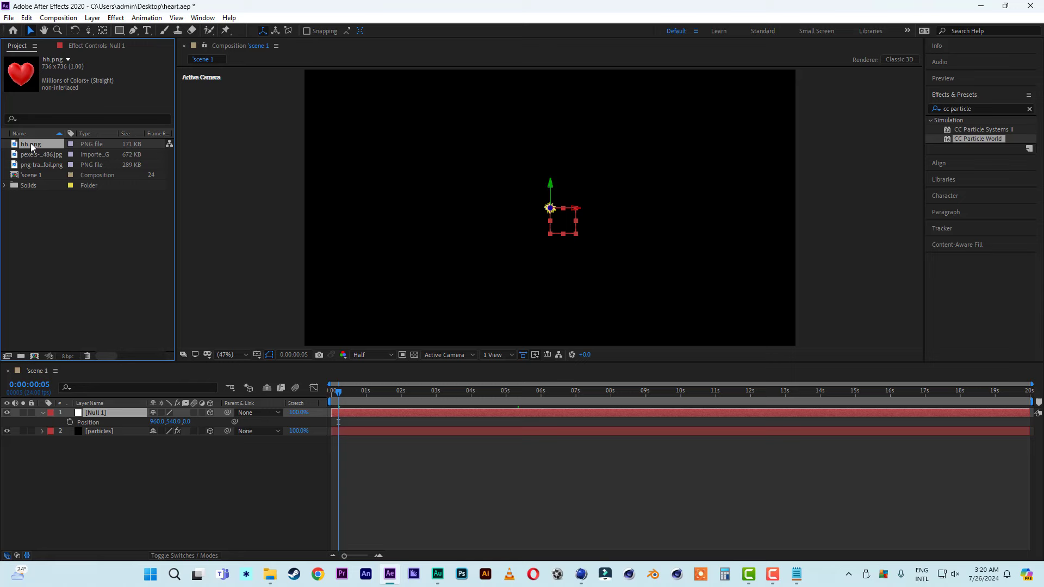
drag(31, 147, 187, 494)
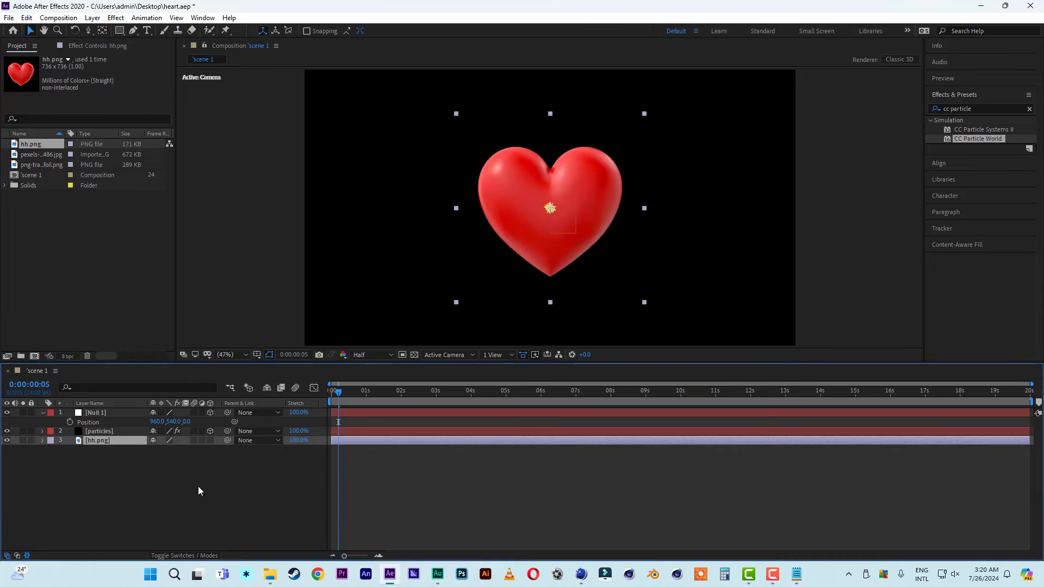
- Scale the hh.png layer to 197% and shift the heart horizontally to the right of the frame's centre
key(s)
drag(179, 449, 238, 454)
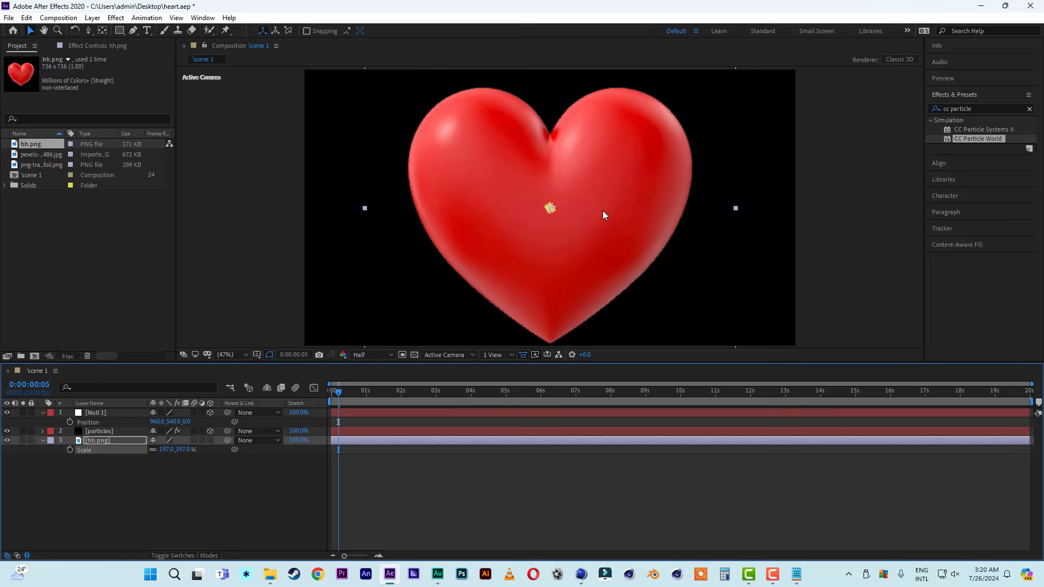
drag(582, 208, 631, 201)
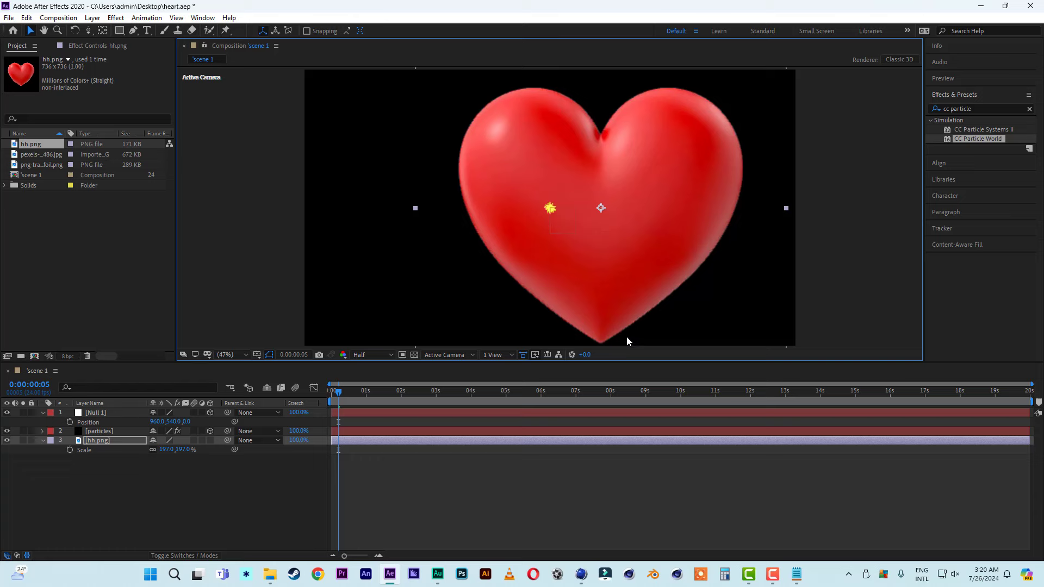
- Place the null at the heart's bottom tip, about 1147, 1076, and add a Position keyframe for it at 1 second
click(96, 413)
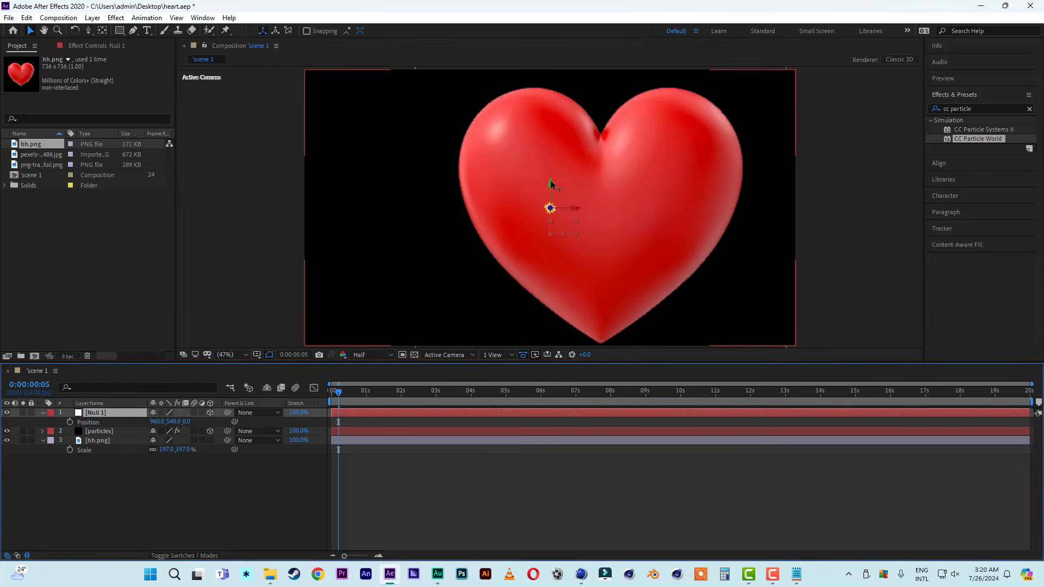
drag(550, 181, 571, 286)
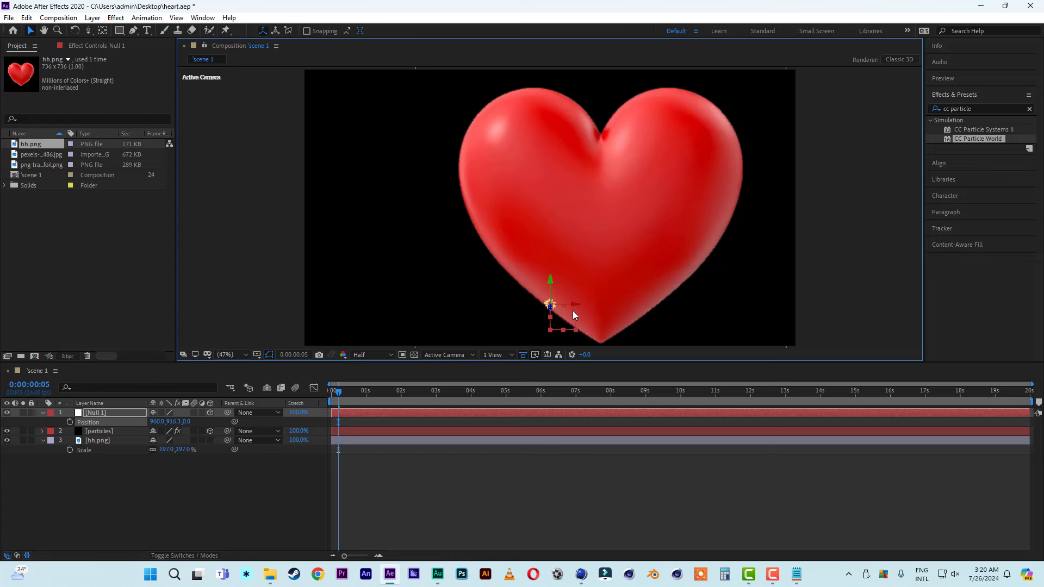
drag(576, 308, 592, 334)
click(70, 422)
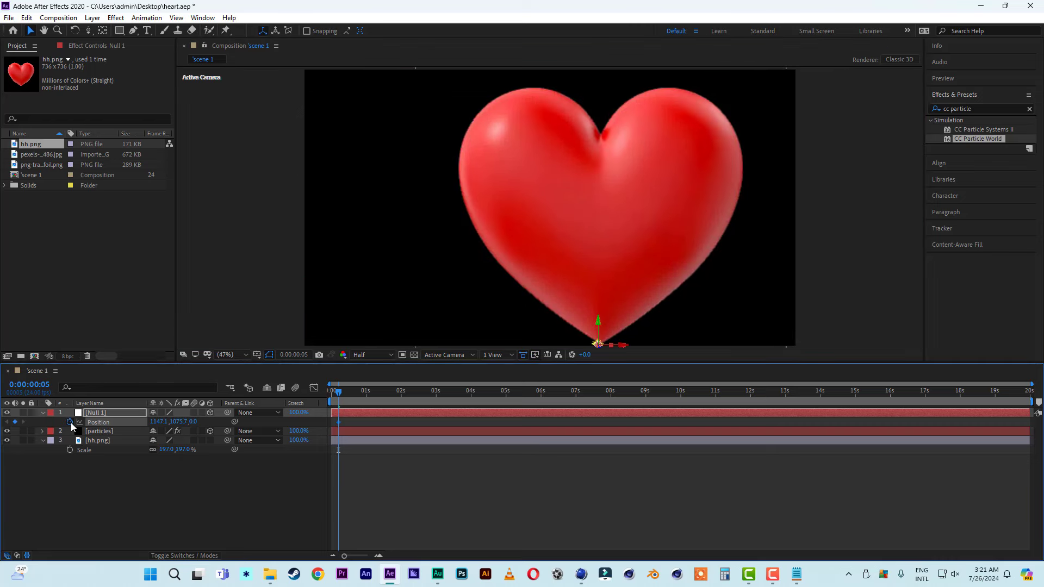
click(365, 391)
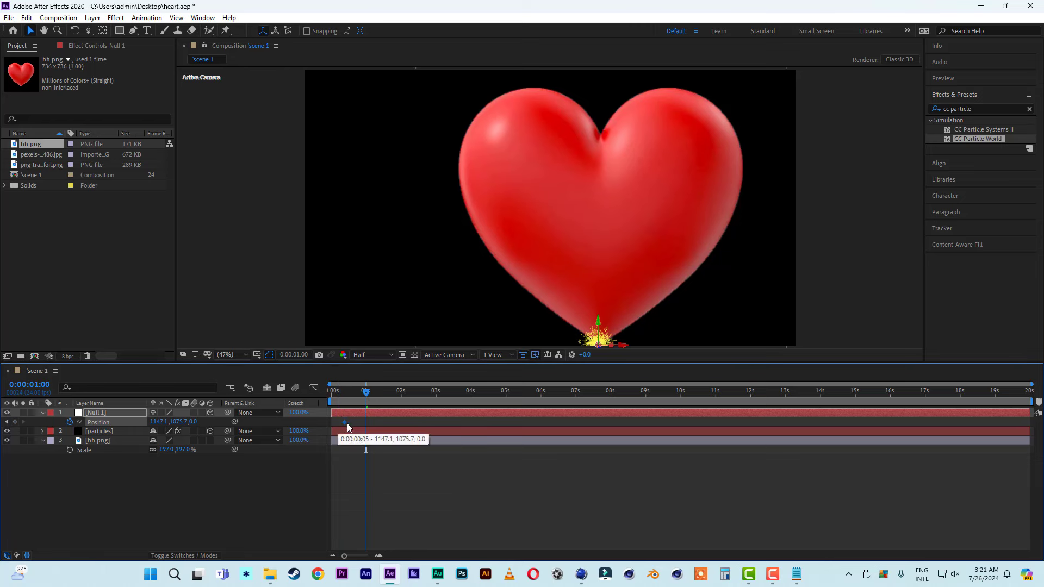
drag(347, 426, 362, 426)
- Keyframe the null at the heart's left edge, about 586, 372, at 2 seconds, and lock the particles layer
drag(366, 391, 401, 396)
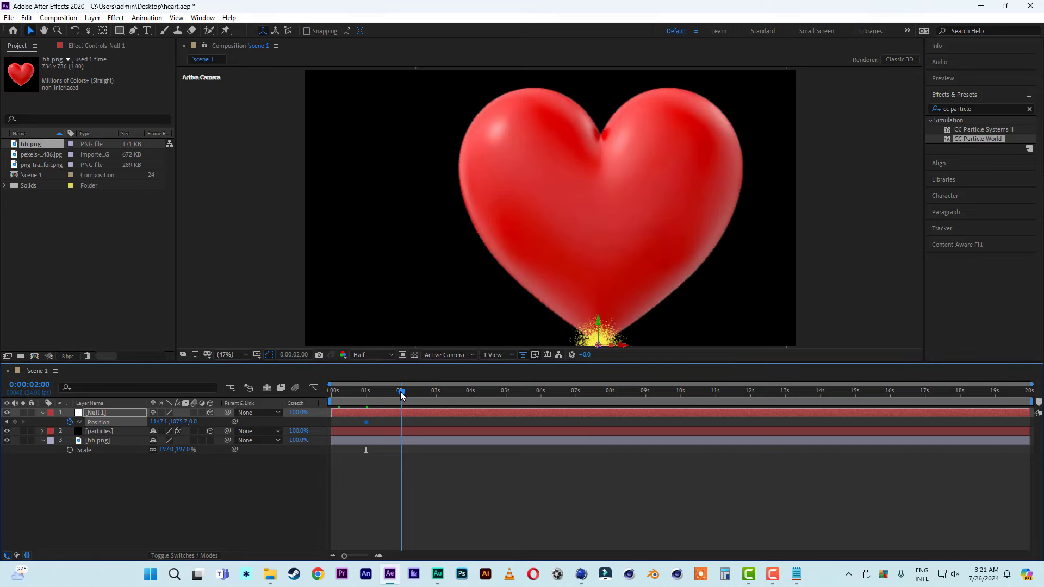
drag(604, 321, 470, 190)
click(554, 185)
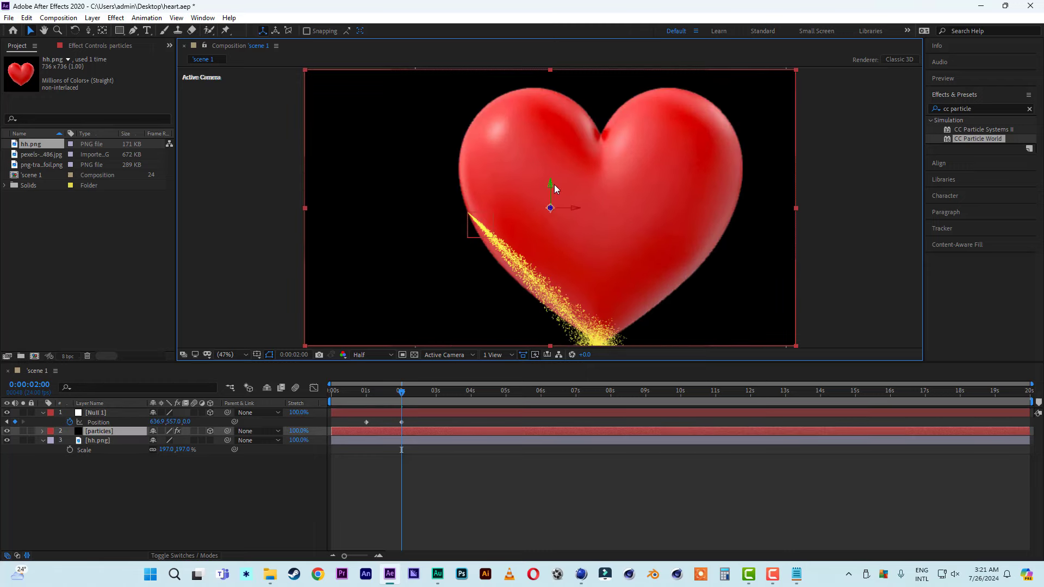
click(97, 413)
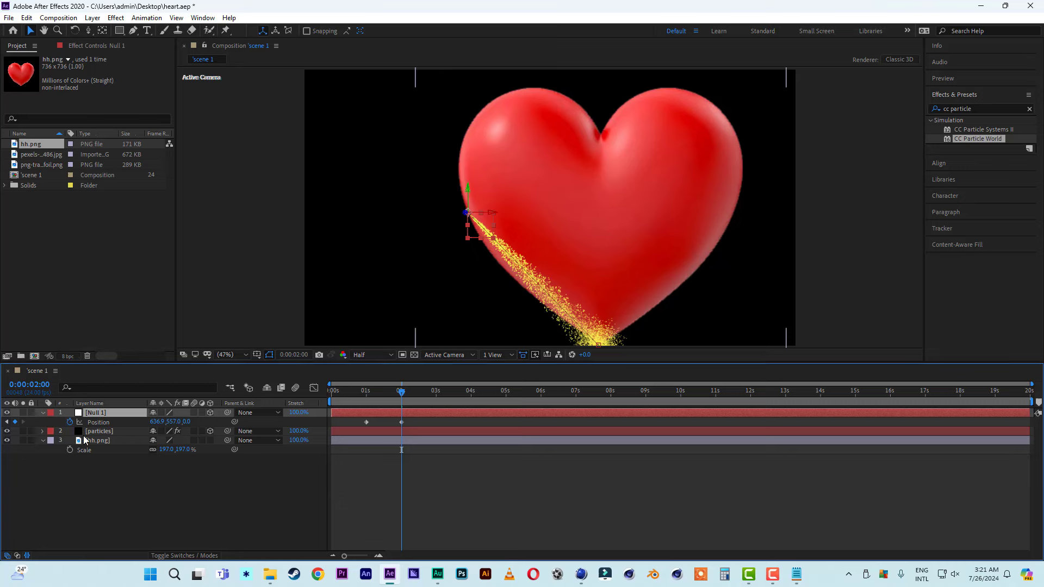
click(31, 430)
drag(469, 189, 454, 140)
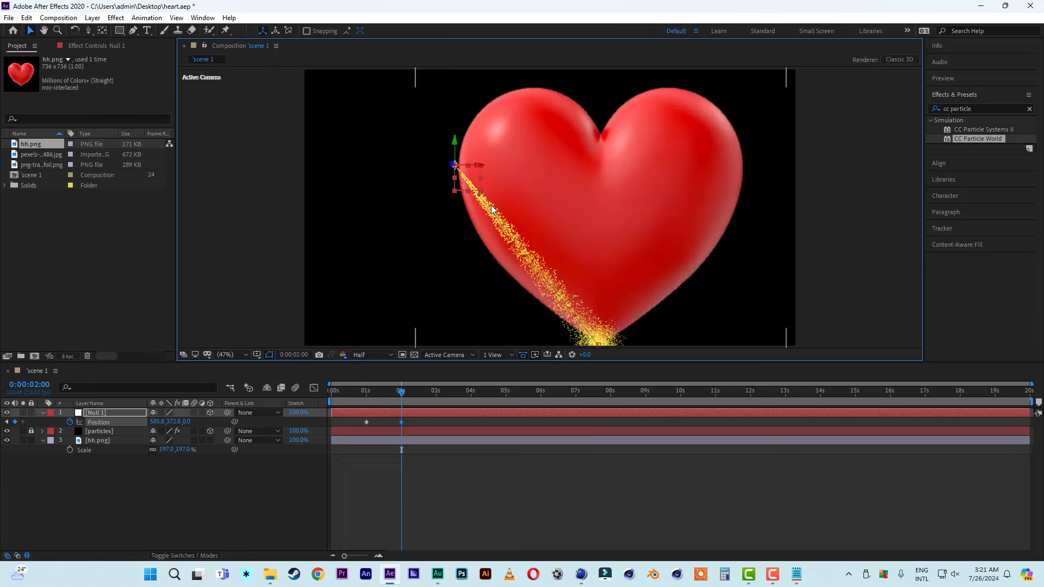
- Keyframe the null at the heart's upper notch, about 1147, 247, at 3 seconds and its right edge, about 1708, 315, at 4 seconds
drag(402, 391, 438, 399)
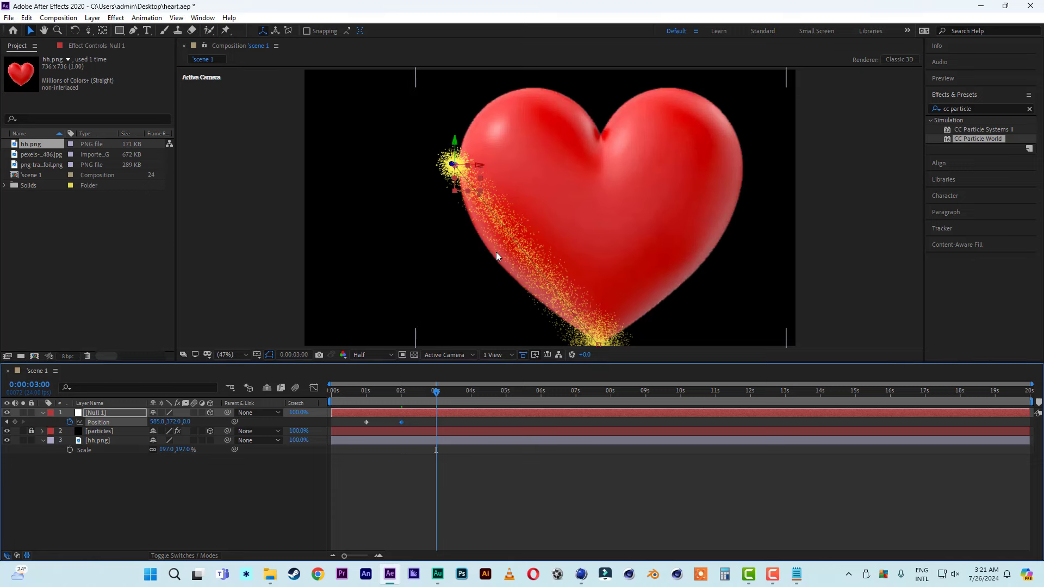
drag(477, 165, 606, 114)
drag(436, 391, 471, 401)
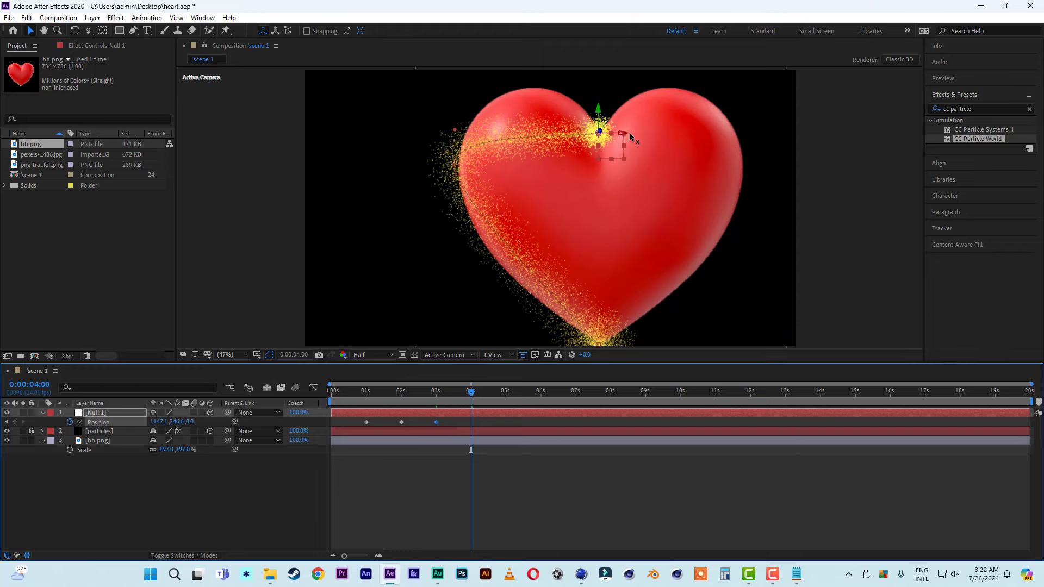
drag(629, 139, 766, 160)
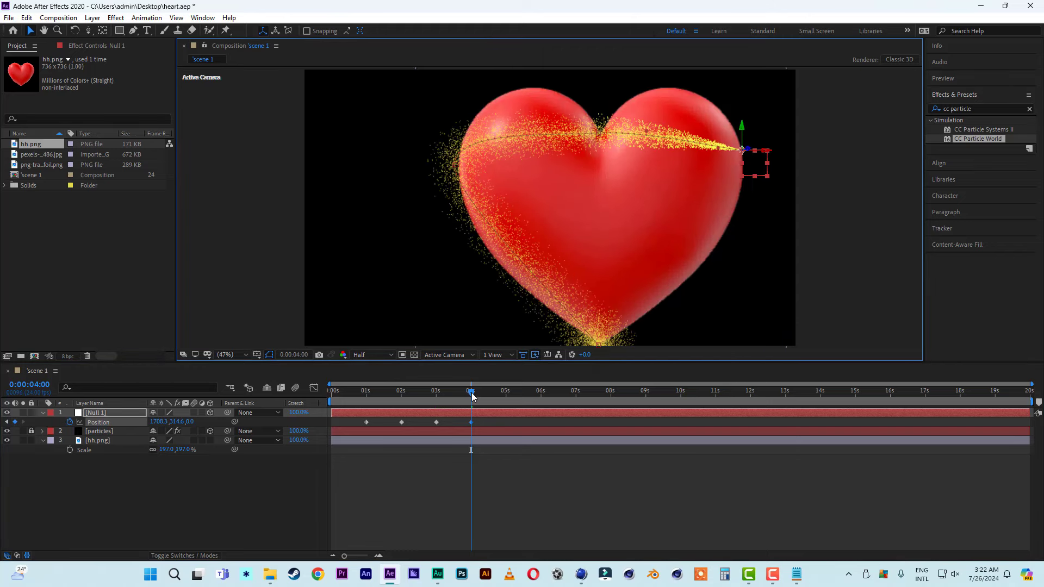
- Keyframe the null just below the heart's bottom tip, about 1078, 1144, at 5 seconds
drag(471, 395, 506, 395)
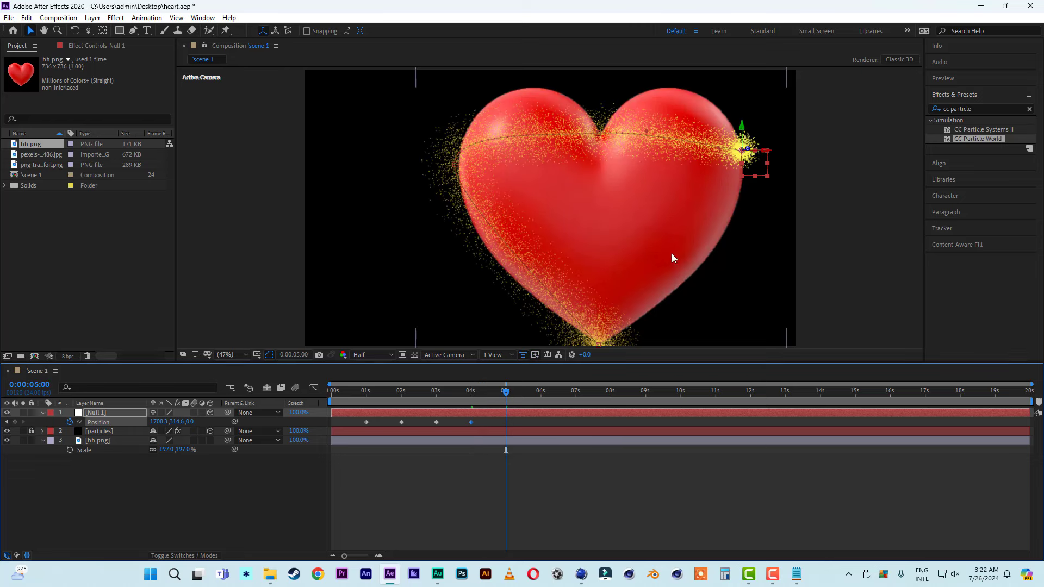
drag(743, 142, 642, 338)
scroll(642, 338, down, 2)
drag(612, 293, 579, 293)
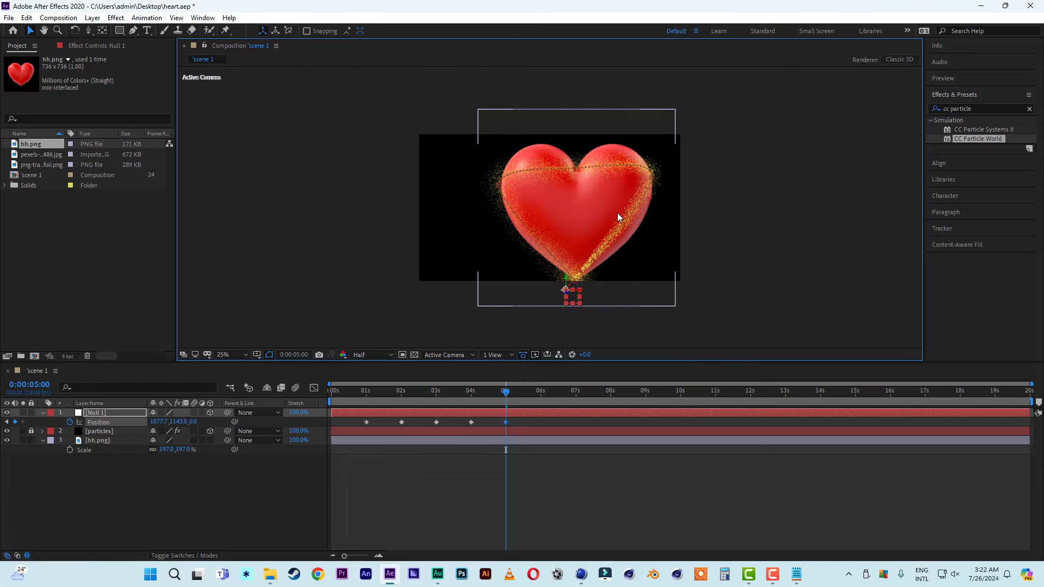
- Show the transparency grid and curve the null's motion path at its 2-second keyframe to follow the heart's left lobe and side
scroll(618, 213, up, 2)
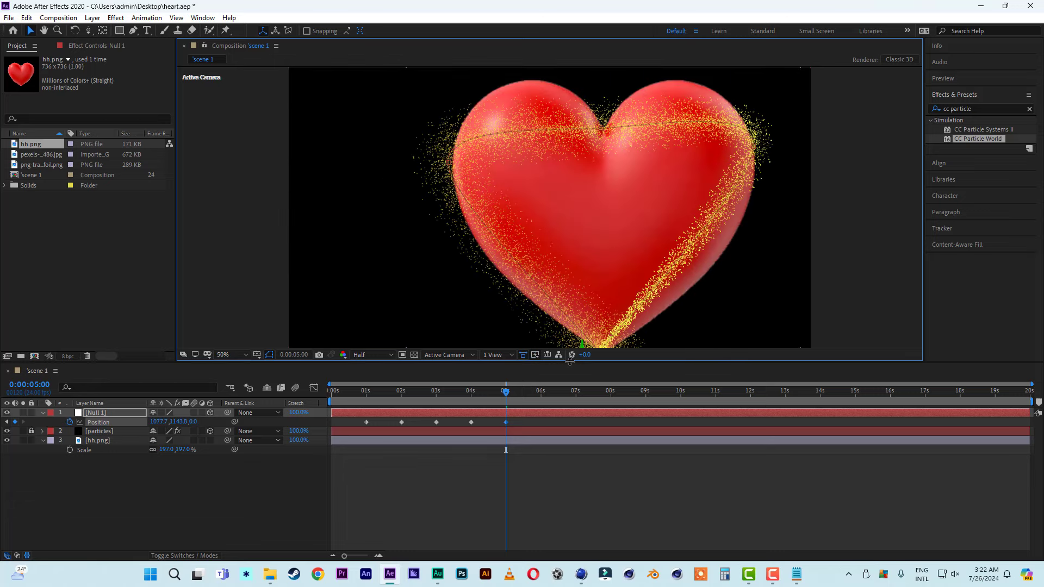
drag(566, 370, 565, 448)
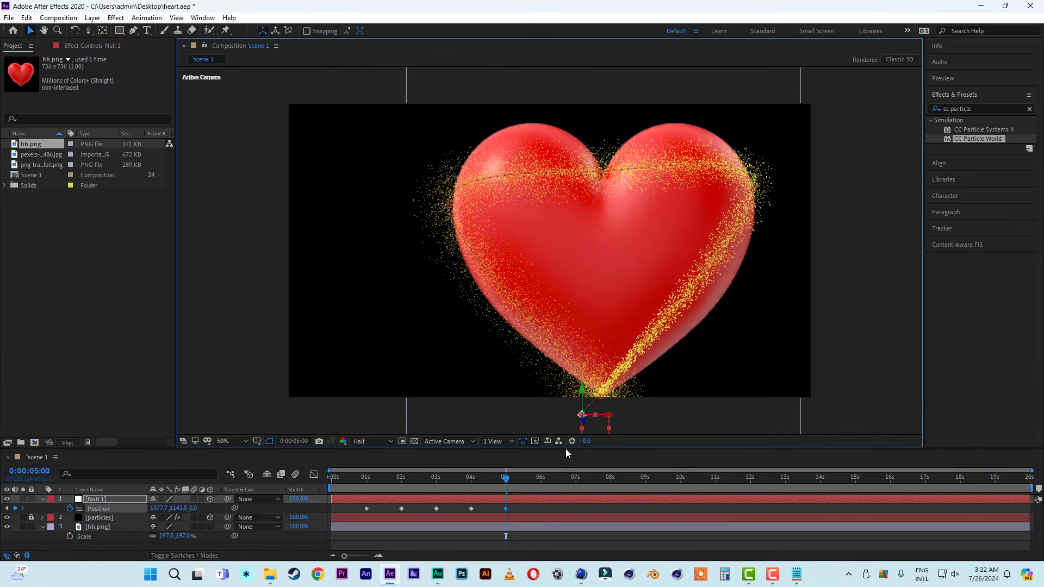
click(448, 206)
click(471, 483)
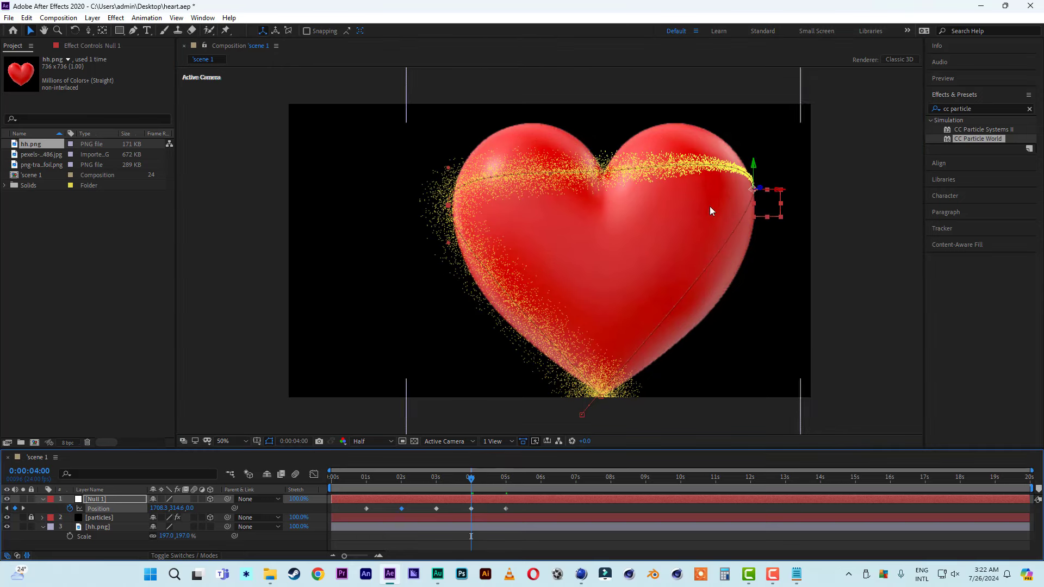
click(416, 441)
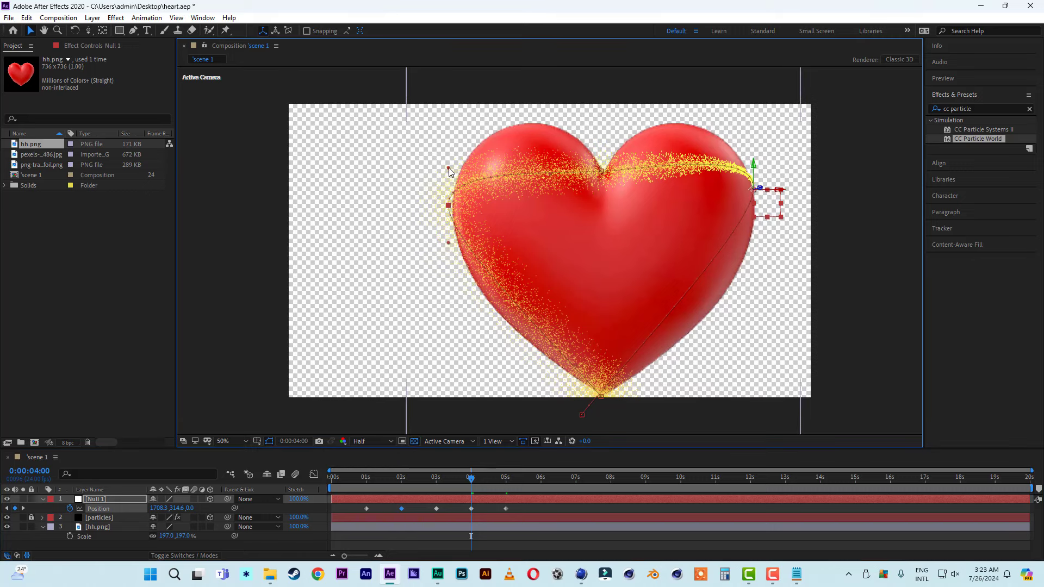
drag(449, 172, 459, 128)
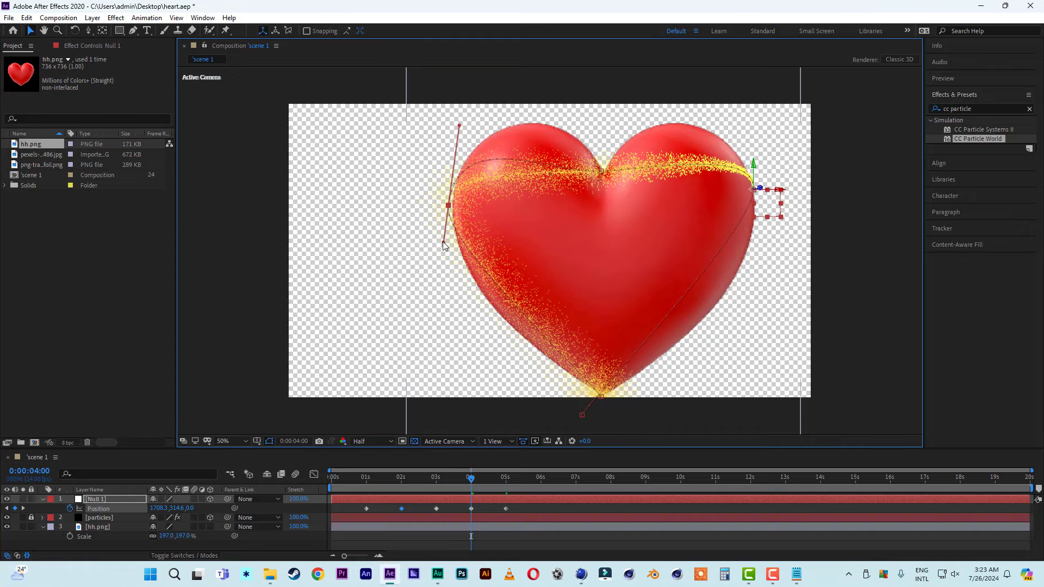
drag(446, 241, 452, 324)
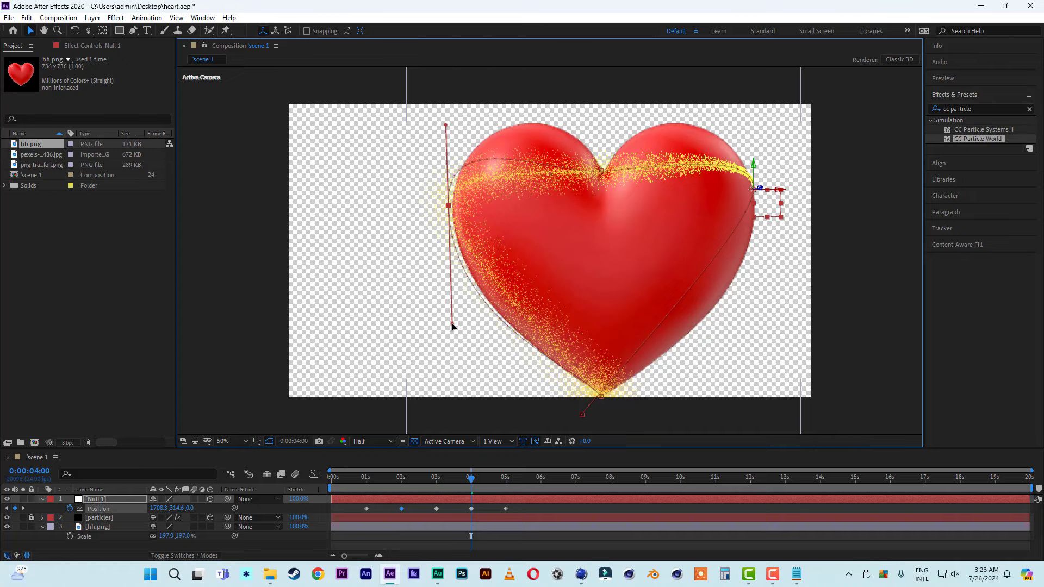
drag(449, 205, 454, 205)
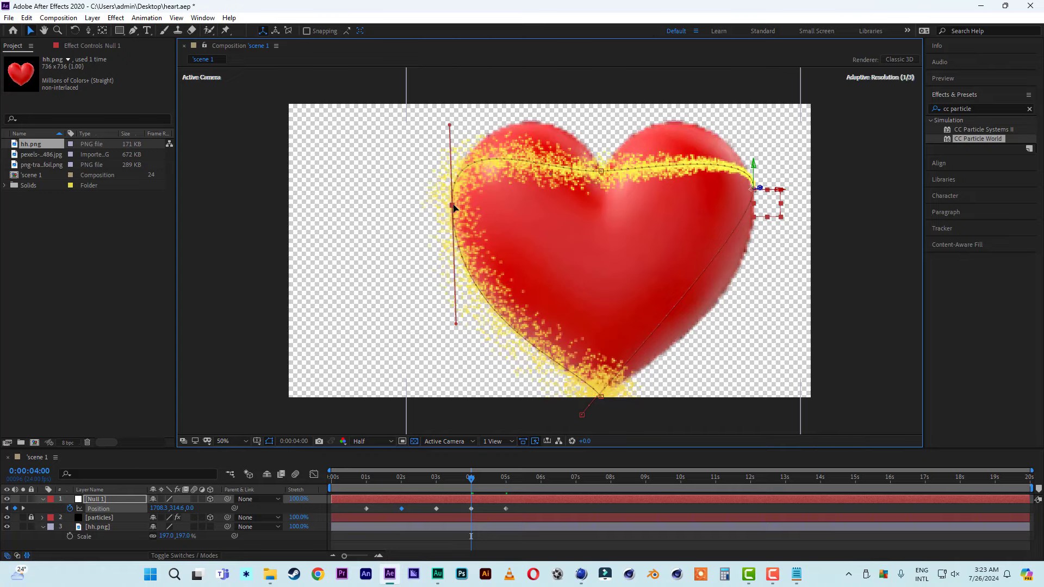
drag(449, 126, 460, 95)
drag(453, 205, 454, 200)
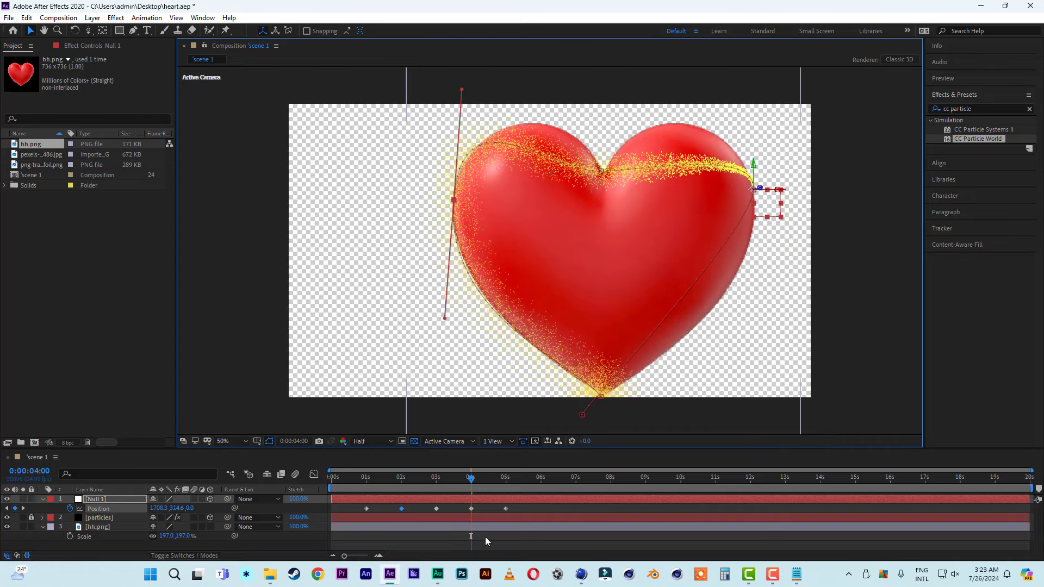
- Curve the motion path at the 4-second keyframe to follow the heart's right lobe and side, shifting the keyframe point slightly up the outline
click(511, 480)
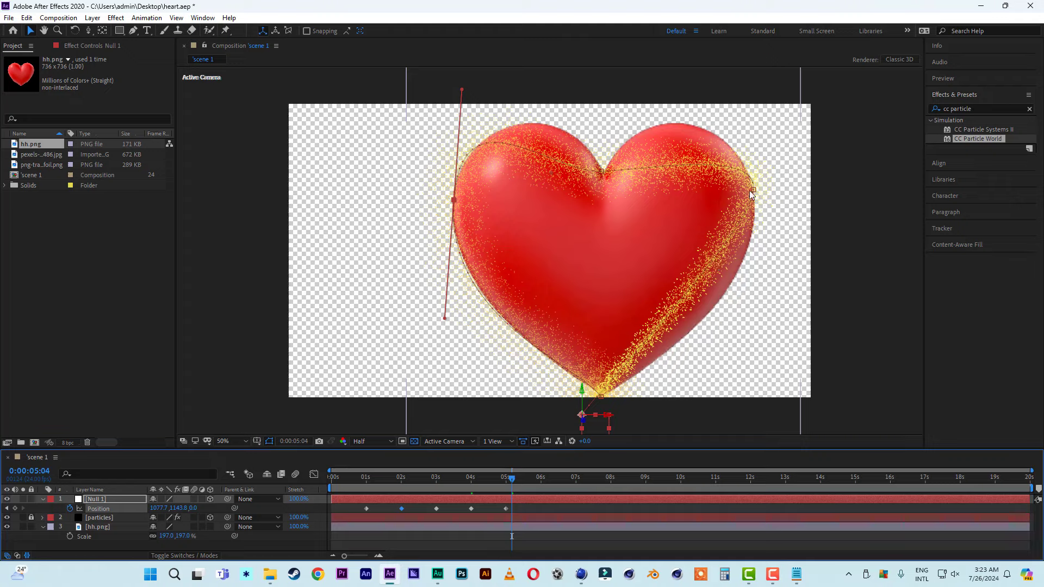
click(753, 190)
drag(758, 153, 698, 69)
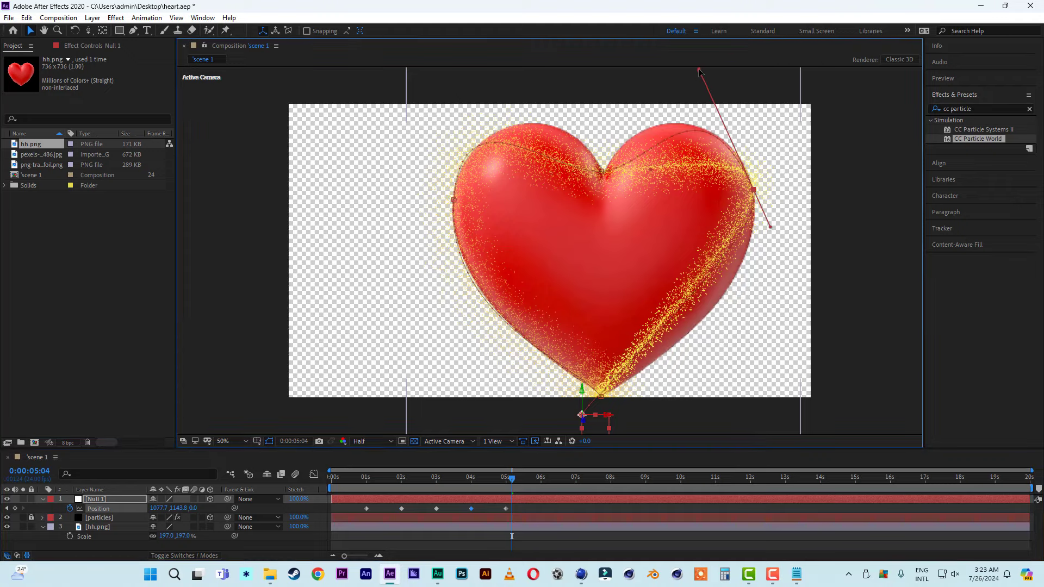
drag(770, 226, 804, 275)
key(comma)
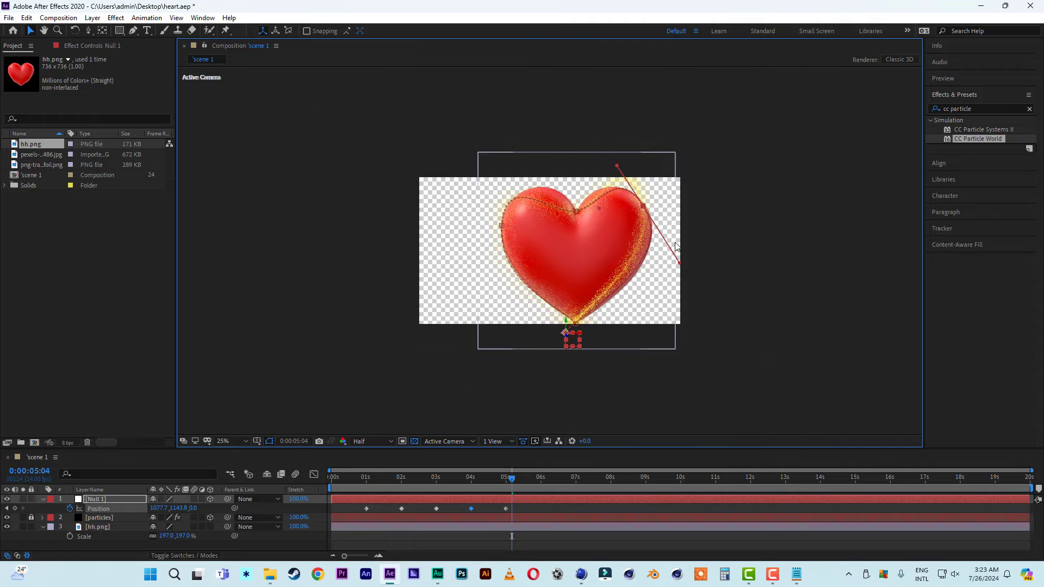
key(period)
drag(810, 276, 813, 291)
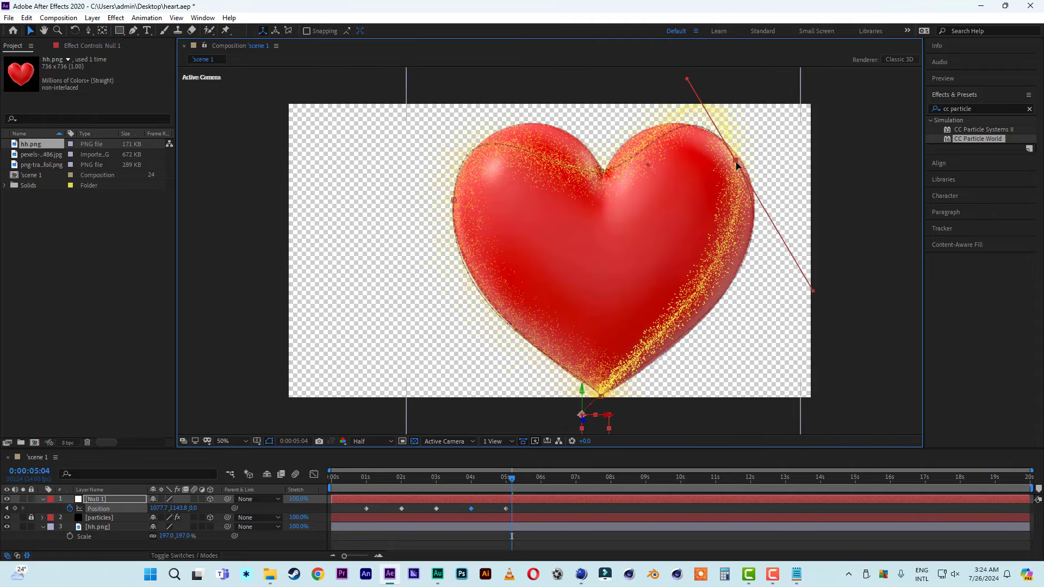
drag(736, 166, 742, 172)
- Refine the 2-second keyframe's curve and nudge its point up along the heart's upper left edge
click(602, 175)
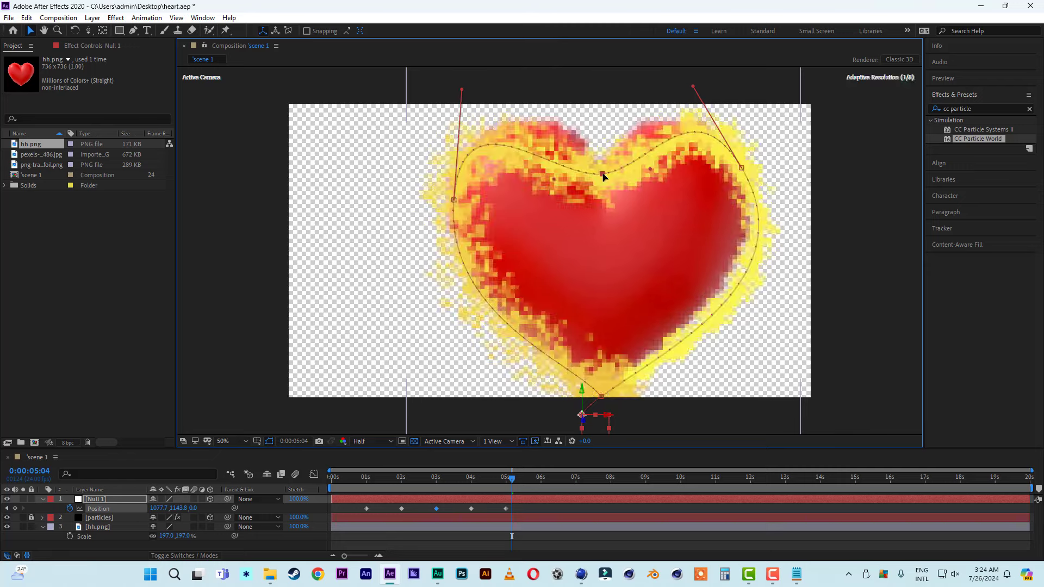
drag(461, 89, 494, 72)
click(455, 197)
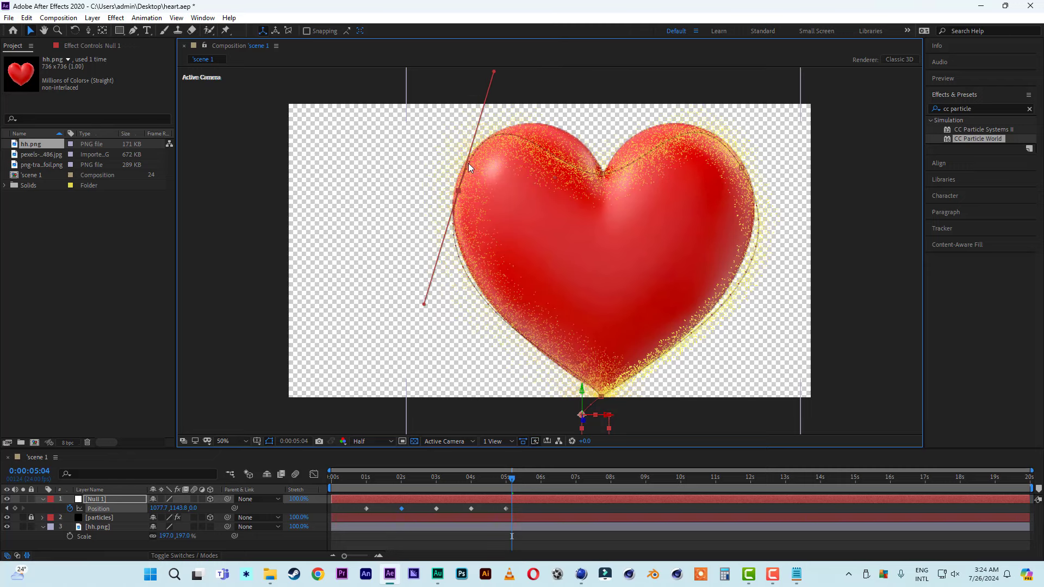
drag(458, 191, 460, 185)
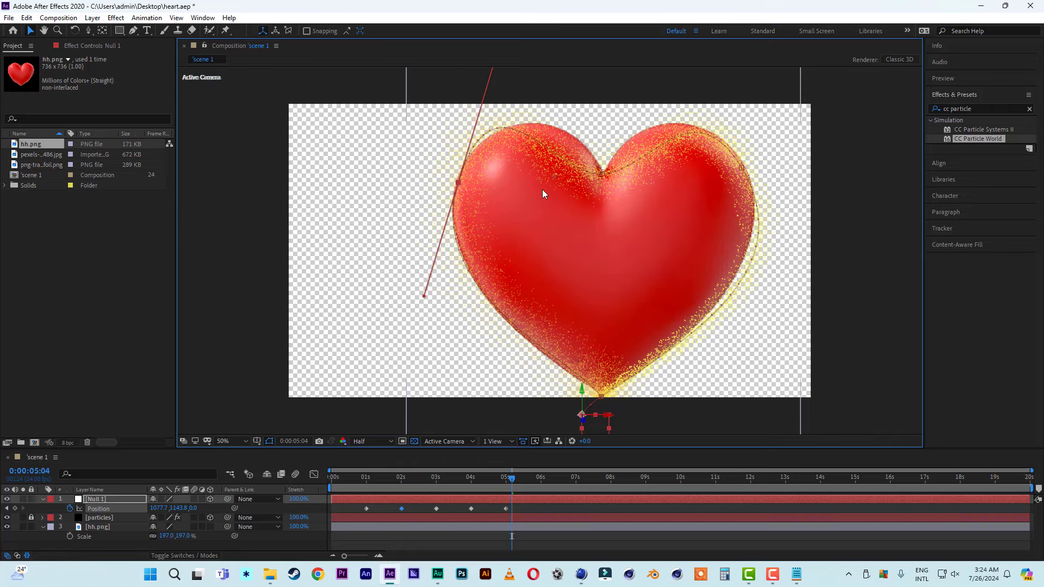
- Shorten both direction handles of the 3-second keyframe so the path forms a sharp corner at the heart's upper notch
click(604, 174)
drag(649, 173, 619, 175)
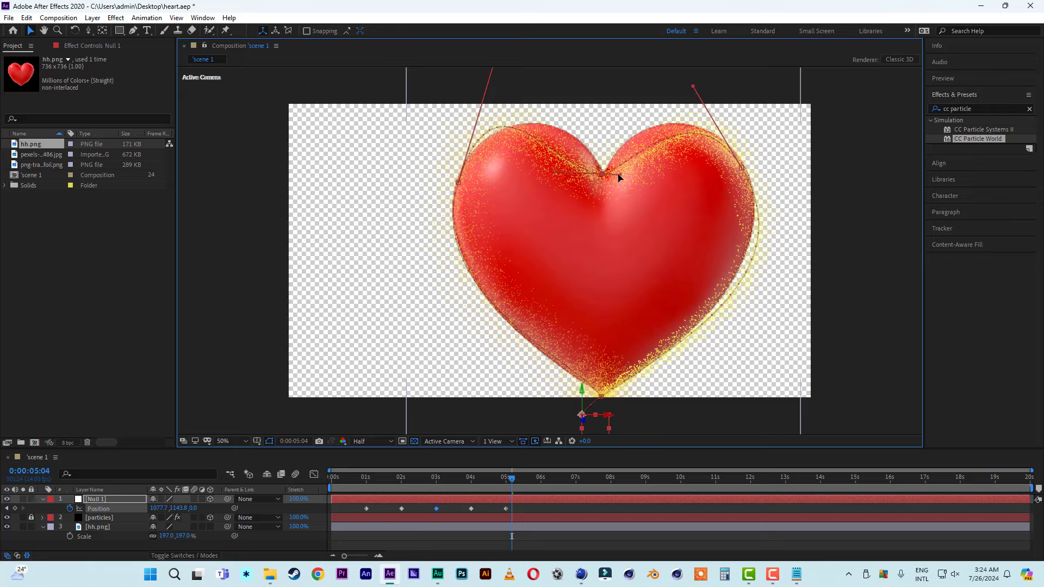
drag(554, 173, 589, 177)
drag(619, 173, 601, 174)
scroll(580, 164, down, 2)
drag(521, 156, 526, 170)
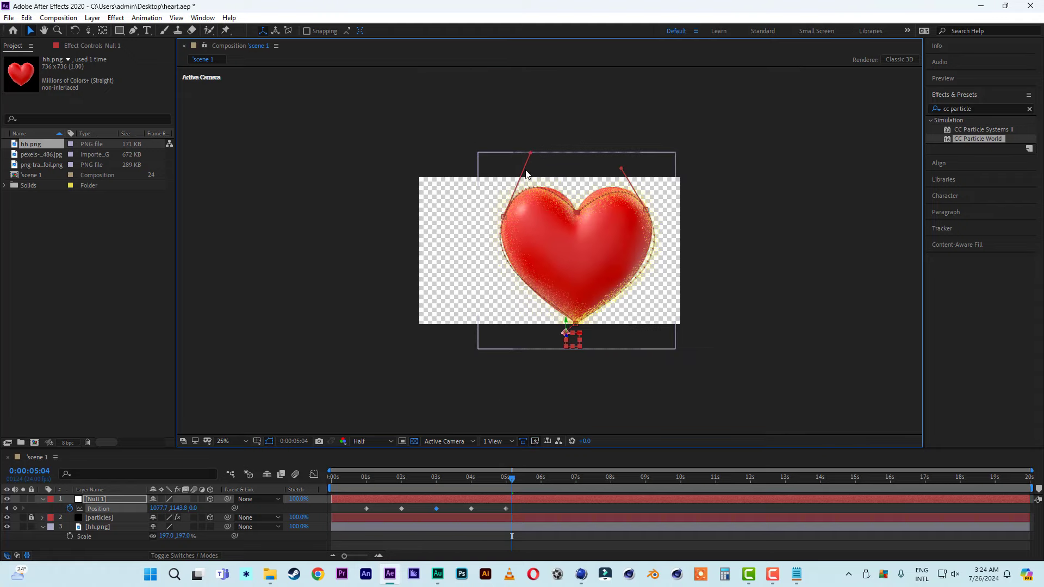
- Turn off the transparency grid, hide the hh.png layer and preview the particle animation from the start
click(414, 442)
scroll(405, 380, up, 2)
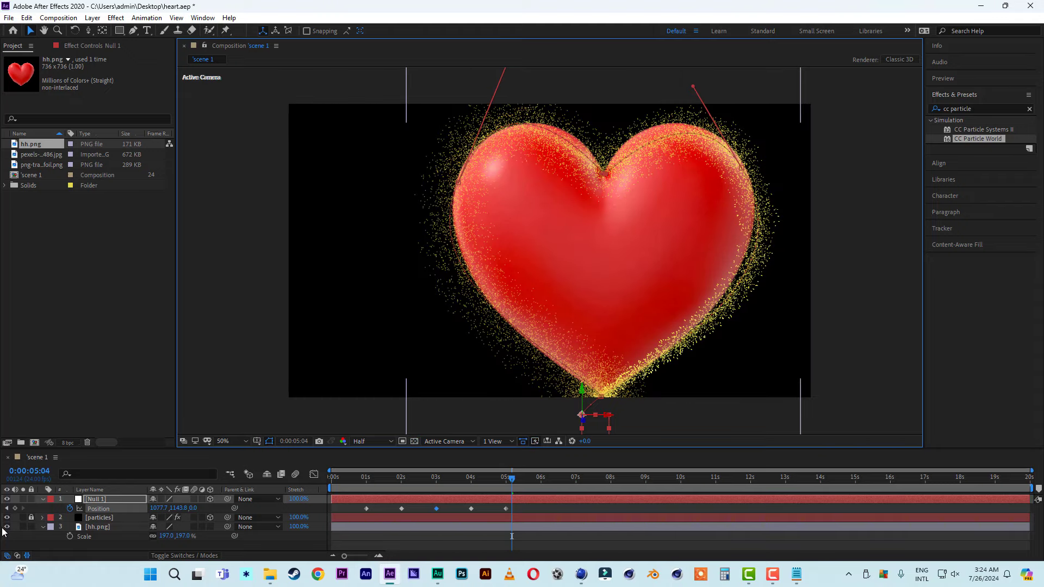
click(6, 527)
click(43, 526)
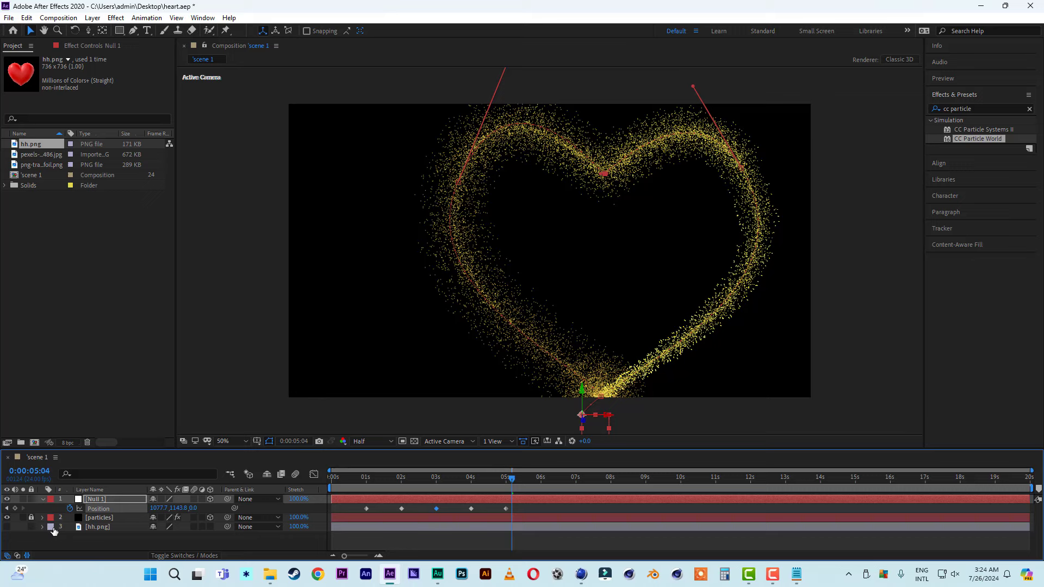
drag(386, 475, 291, 478)
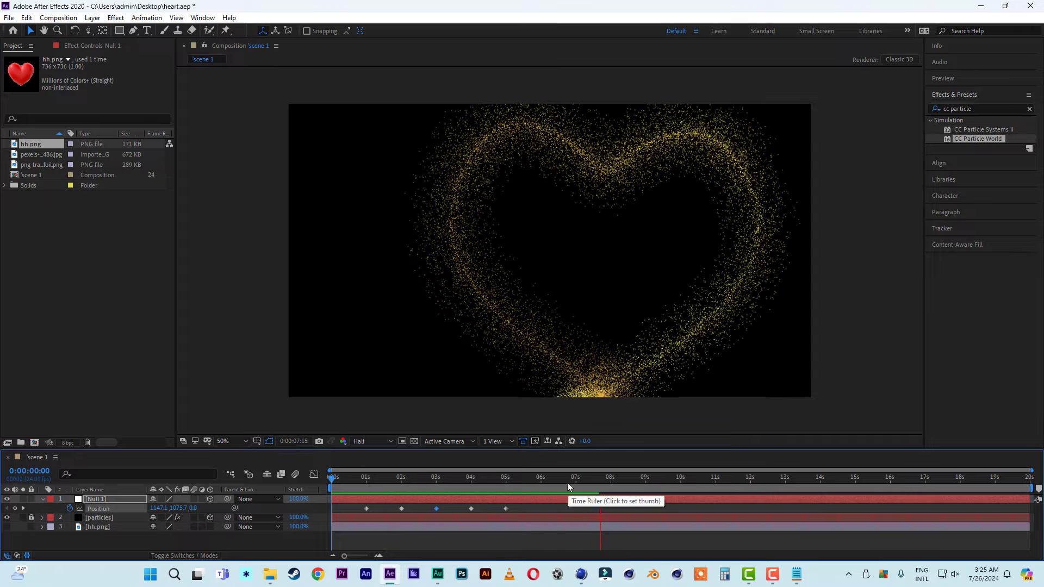
- Move the null's 1-second keyframe below the frame, to about 1187, 1210, and preview the animation from the start
mouse_move(535, 478)
mouse_down()
mouse_move(343, 481)
mouse_move(516, 480)
mouse_up()
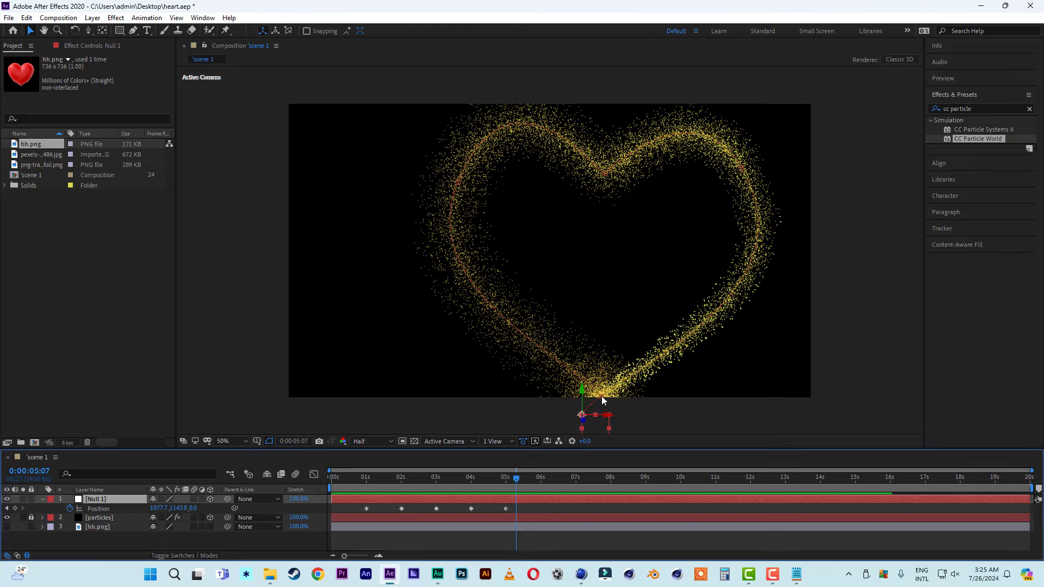
drag(602, 397, 613, 435)
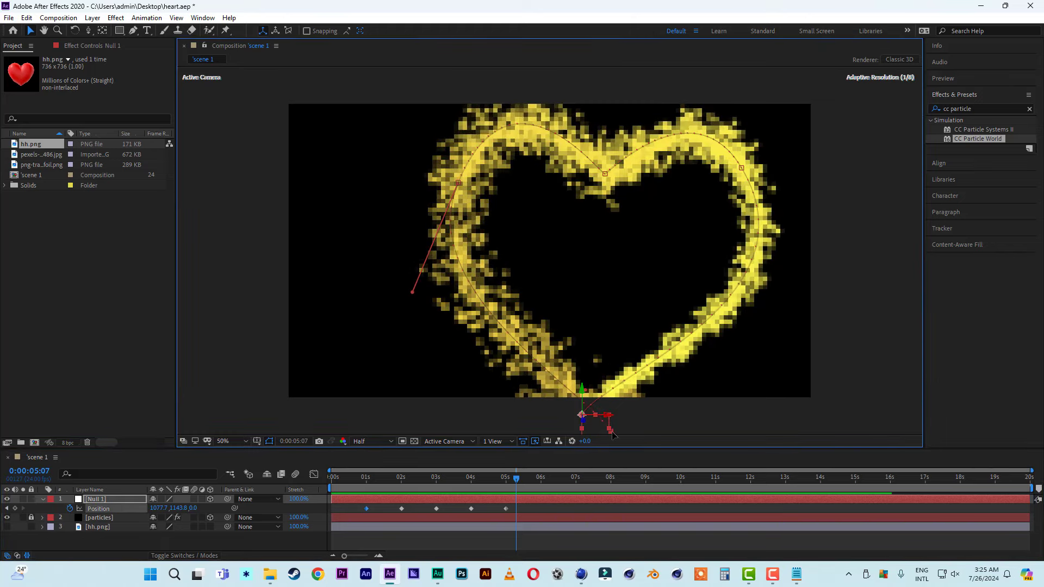
drag(364, 475, 284, 478)
key(space)
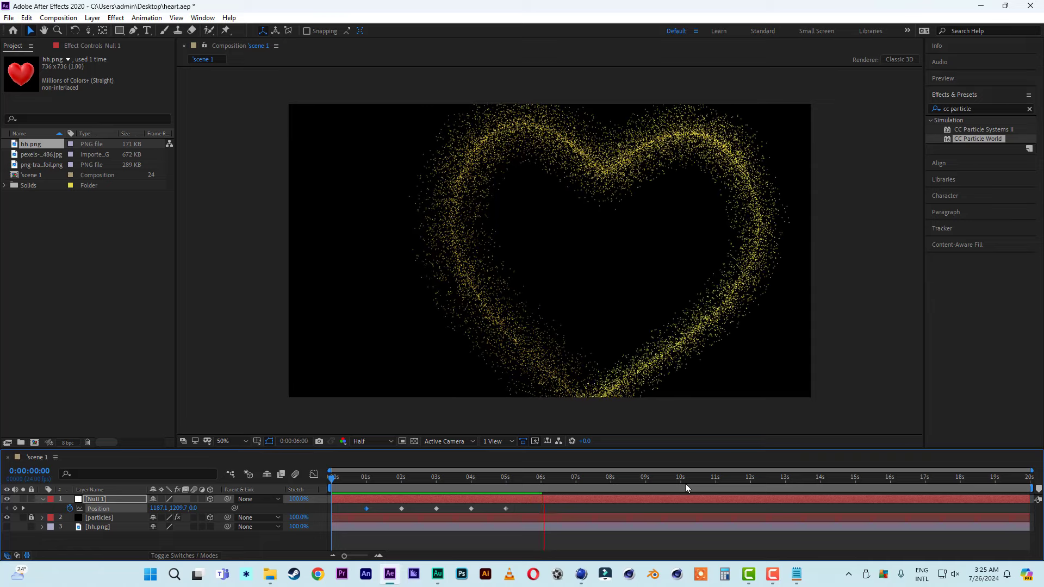
click(522, 478)
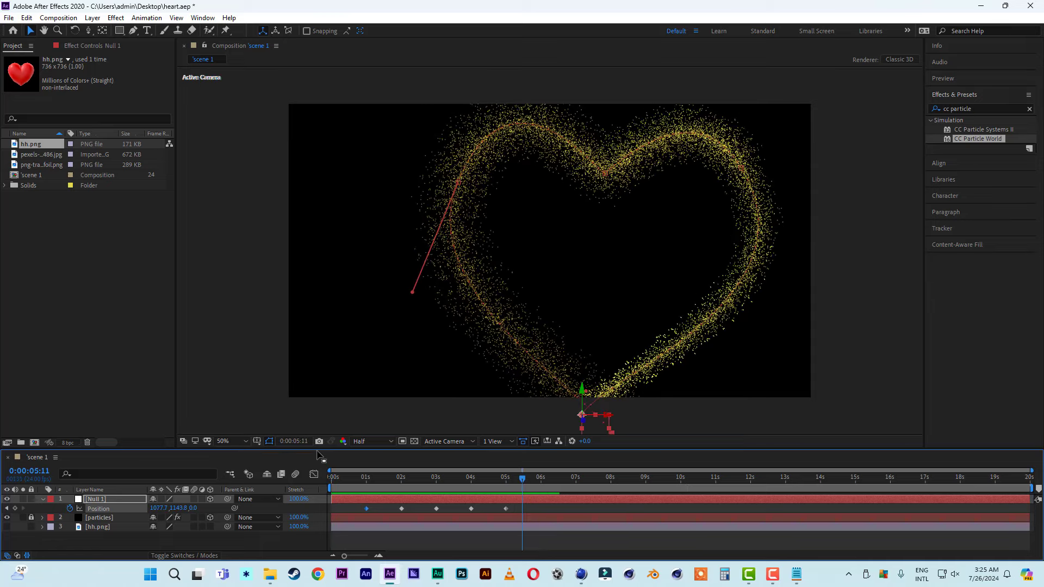
- Create a new composition named "picture 1" with a width of 1200 px and a height of 1000 px
drag(322, 450, 331, 367)
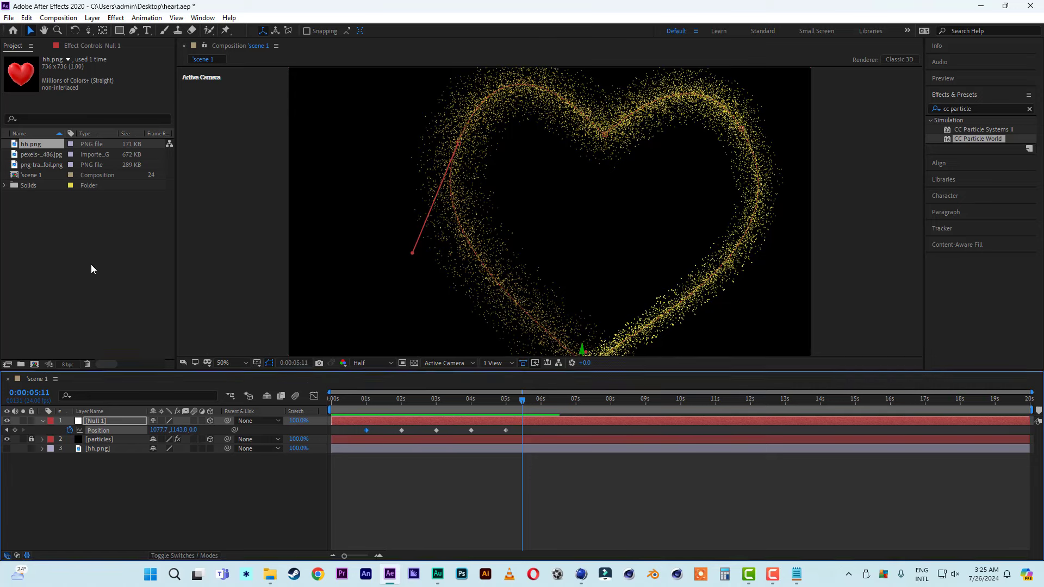
click(93, 276)
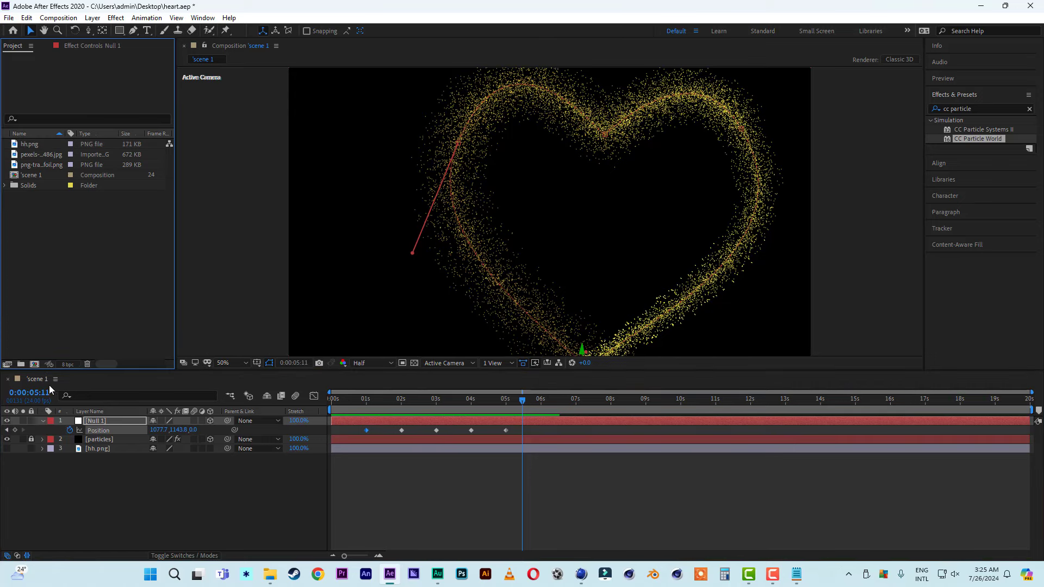
click(34, 363)
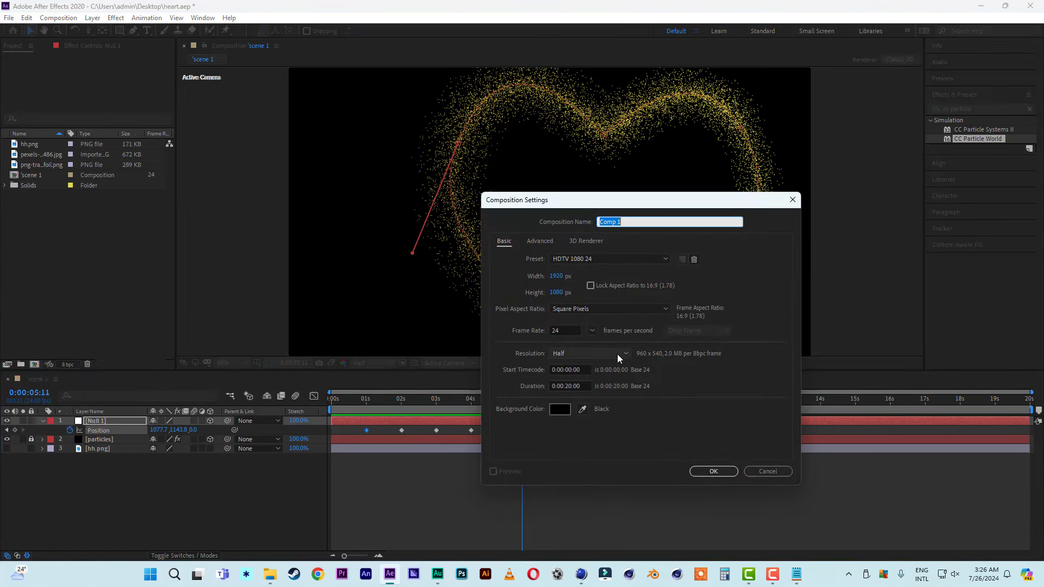
text(picture)
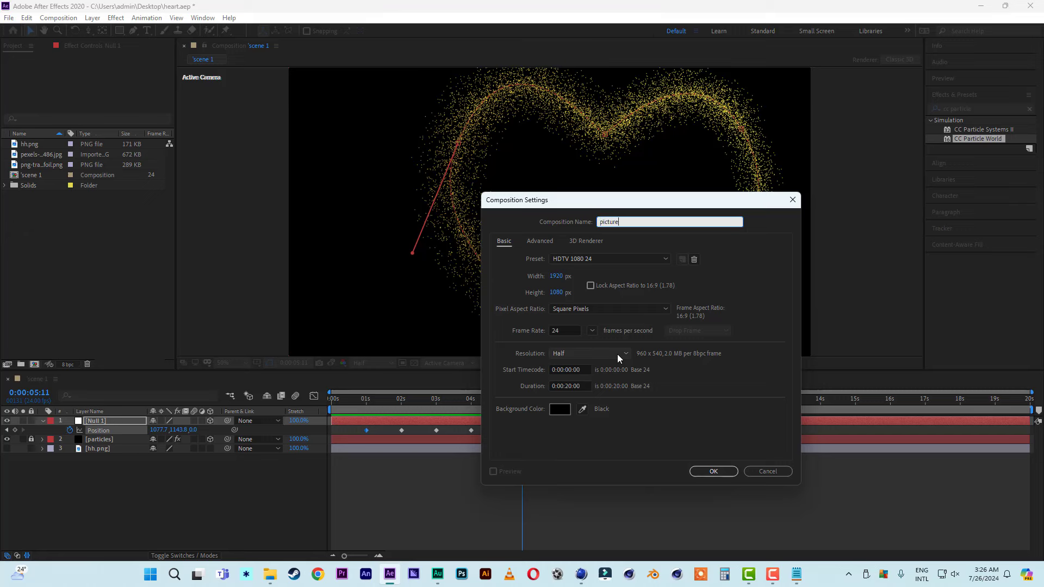
click(556, 276)
text(12)
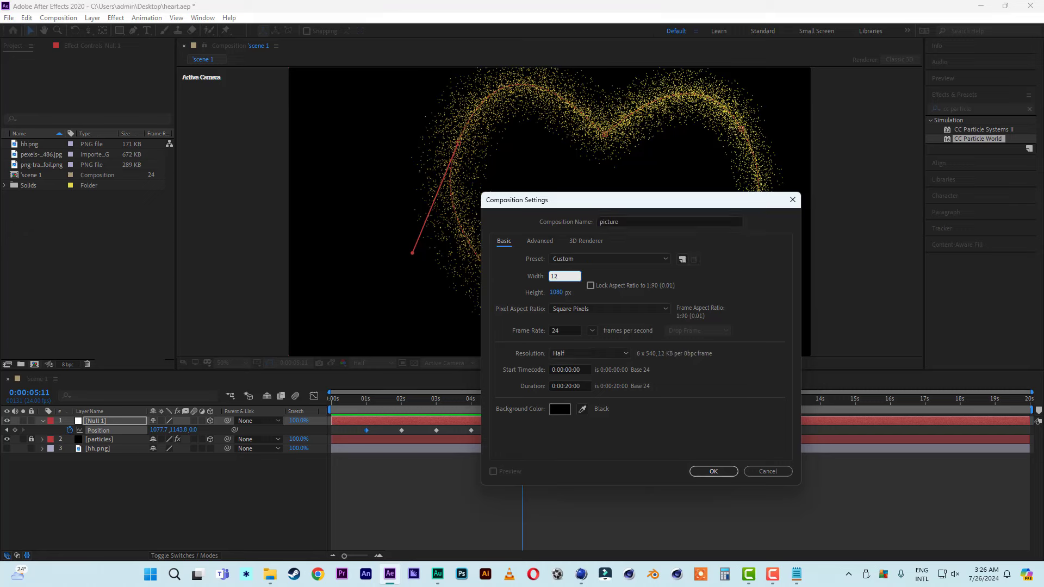
text(00)
click(555, 294)
text(1000)
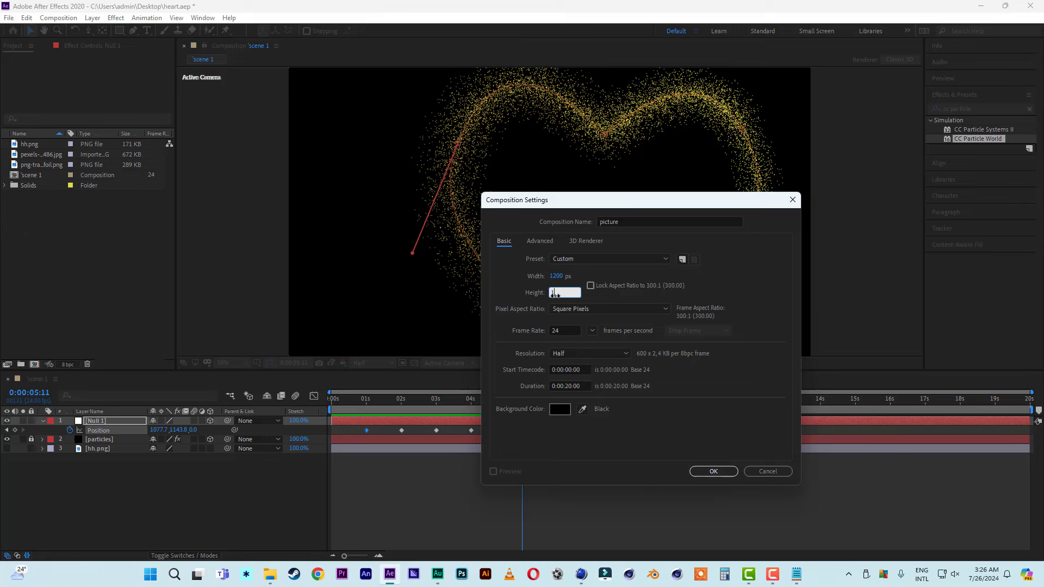
click(753, 284)
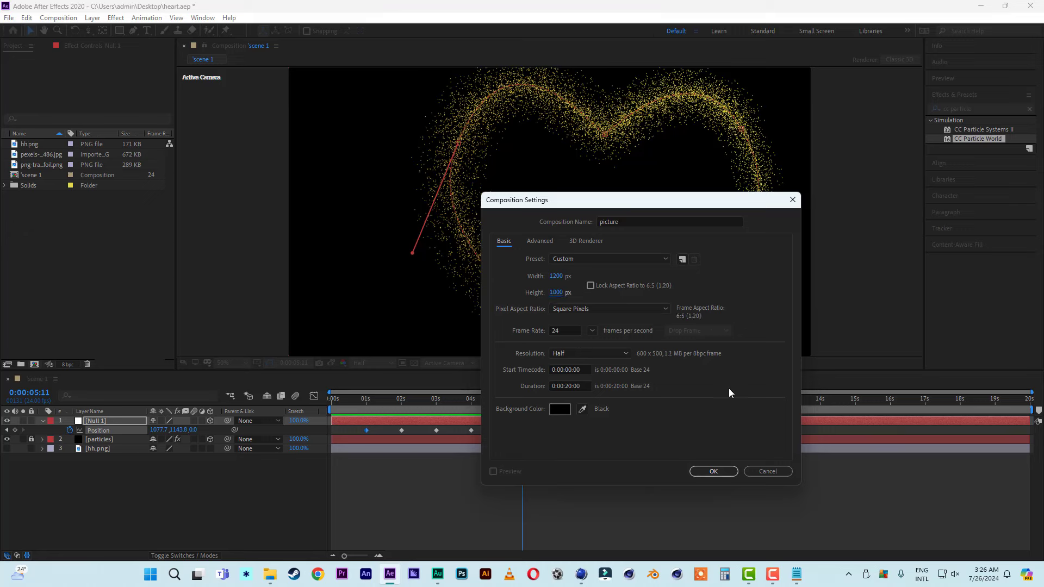
click(629, 222)
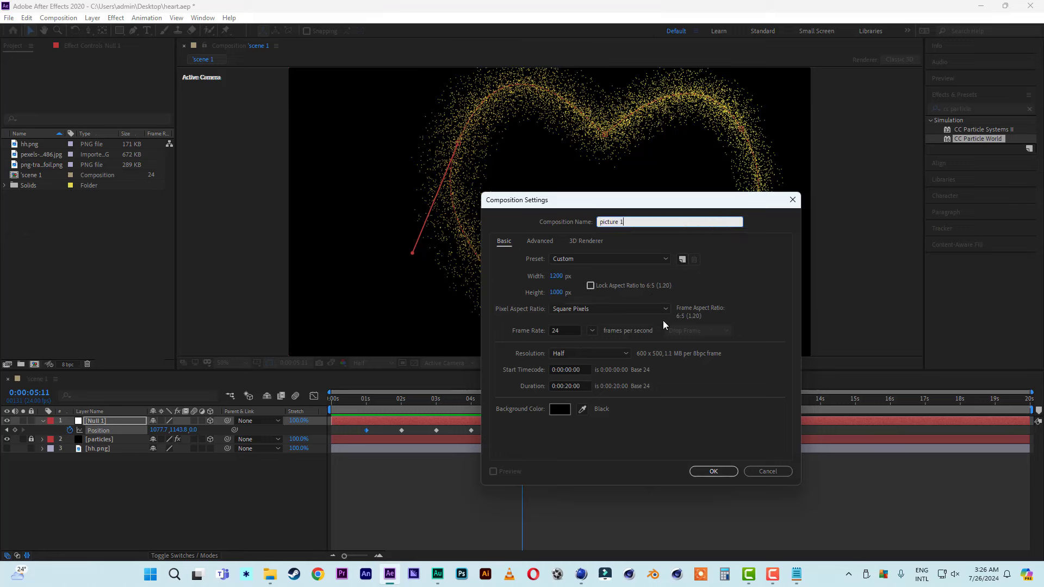
click(701, 470)
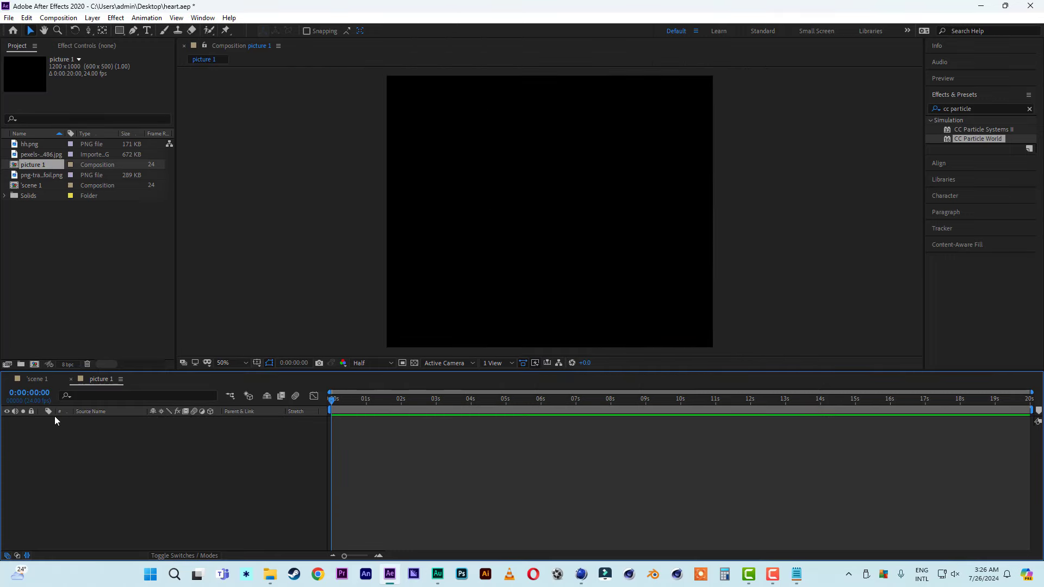
- Add the pexels portrait JPG to the picture 1 composition and scale it to 47%
click(19, 145)
click(25, 156)
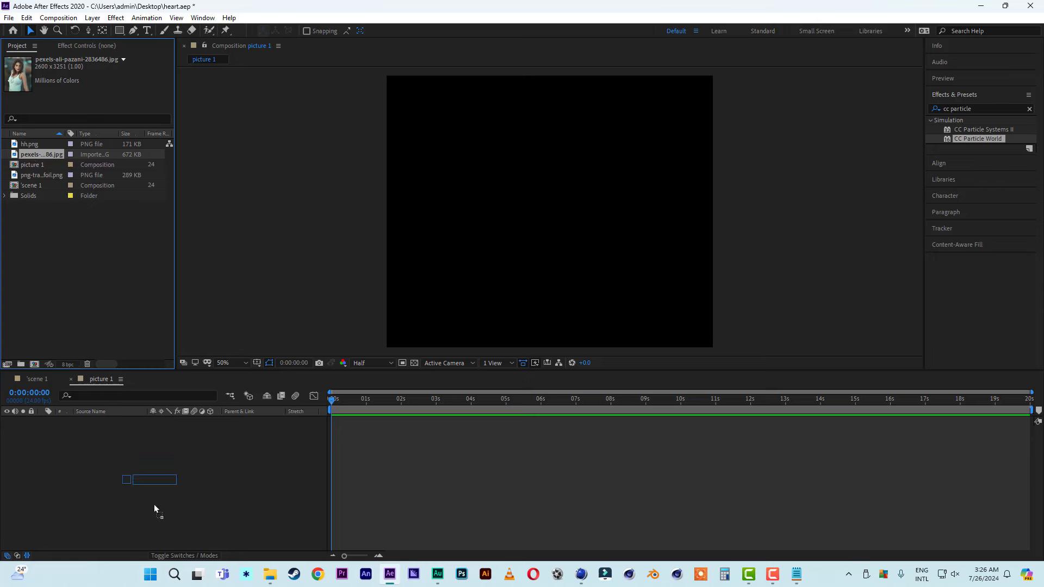
drag(154, 505, 155, 507)
key(s)
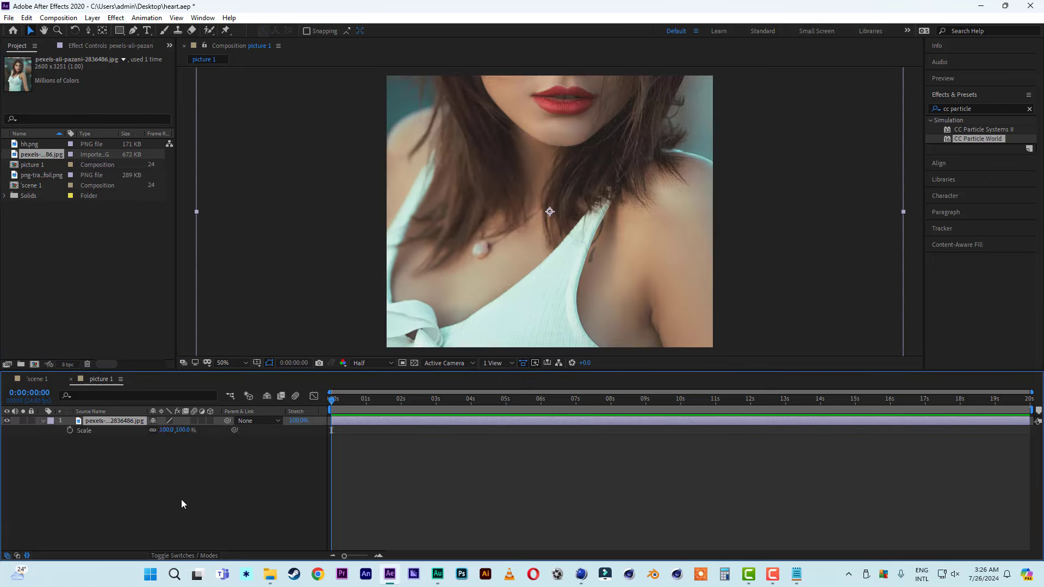
drag(176, 430, 157, 430)
- Move the portrait photo down until its upper edge meets the top of the picture 1 frame
key(Down)
key(Down)
key(Down)
key(Down)
key(Down)
key(Down)
key(Down)
key(Down)
key(Down)
key(Down)
key(Down)
key(Down)
key(Down)
key(Down)
key(Down)
key(Down)
key(Down)
key(Down)
key(Down)
key(Down)
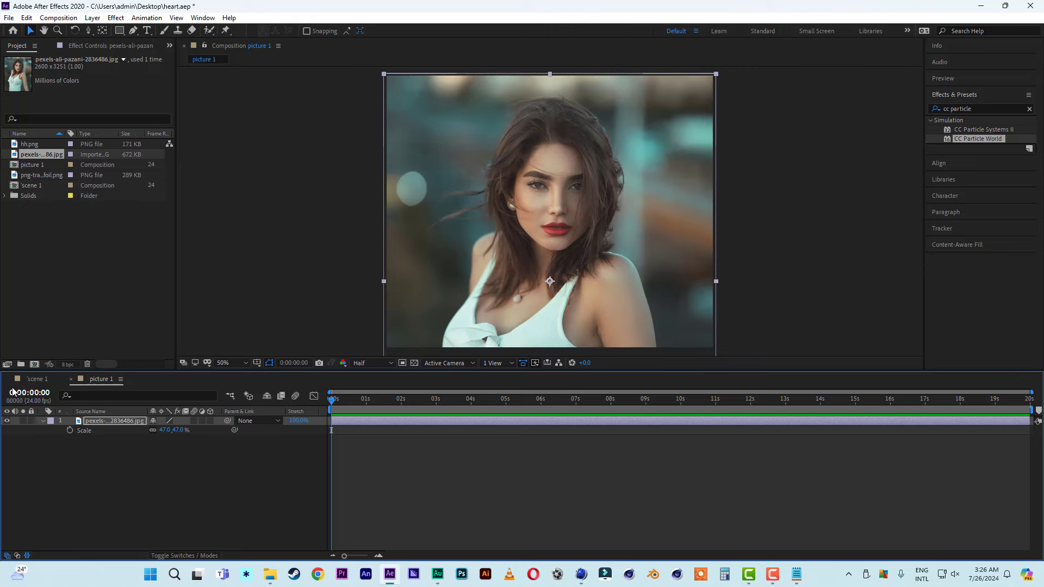
- Place the picture 1 composition below the particles layer in scene 1 and shift it right to centre it behind the heart
click(34, 378)
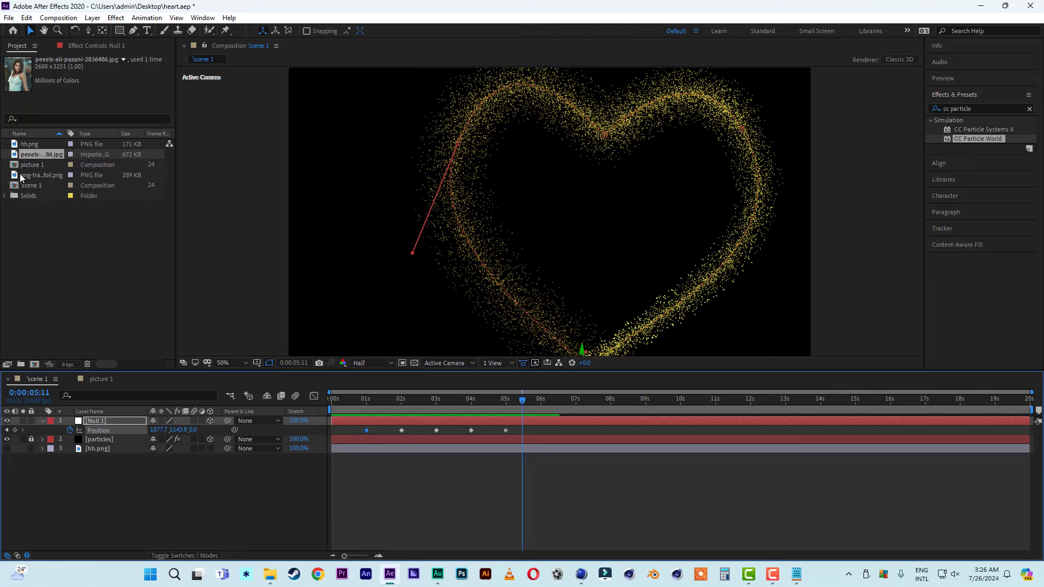
drag(30, 163, 115, 446)
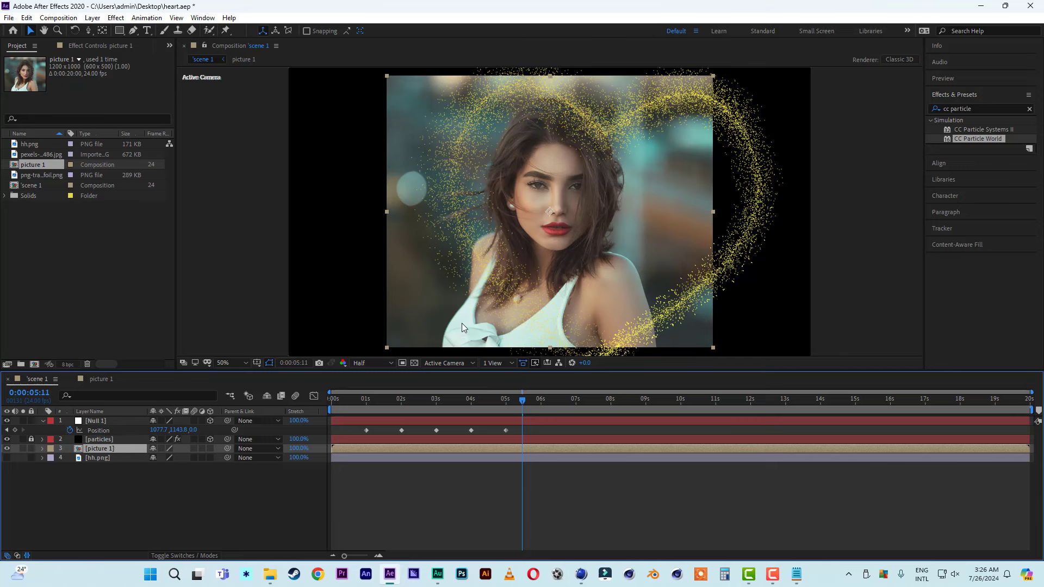
key(shift+Right)
key(shift+Right)
key(shift+Right)
key(shift+Right)
key(shift+Right)
key(shift+Right)
key(shift+Right)
key(shift+Right)
key(shift+Right)
key(shift+Right)
key(shift+Right)
key(shift+Right)
key(shift+Right)
key(shift+Right)
key(shift+Right)
key(shift+Right)
key(shift+Right)
key(shift+Right)
key(shift+Right)
key(shift+Right)
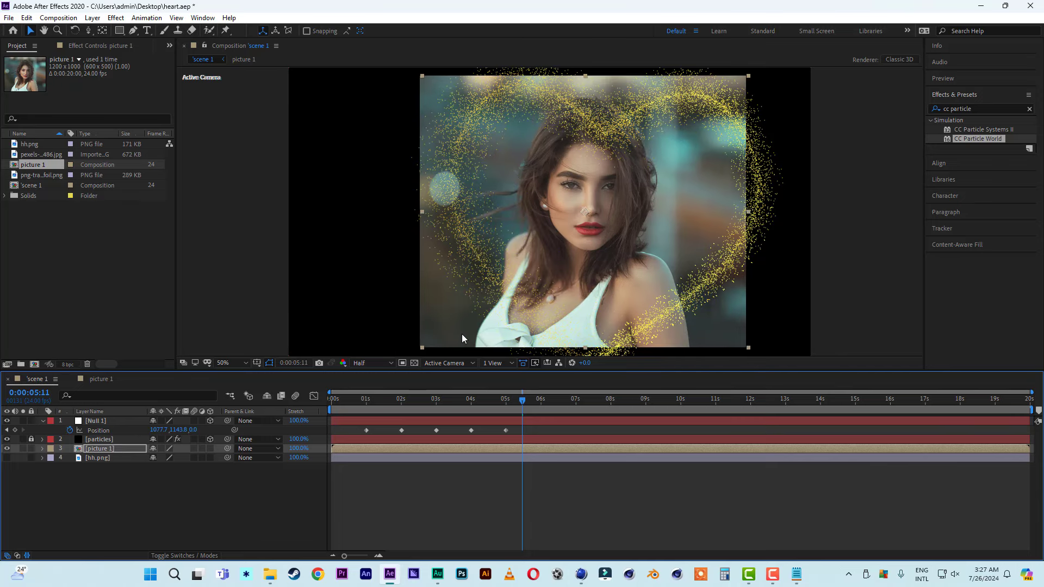
key(Right)
key(Right)
key(Right)
key(Right)
key(Right)
key(Right)
key(Right)
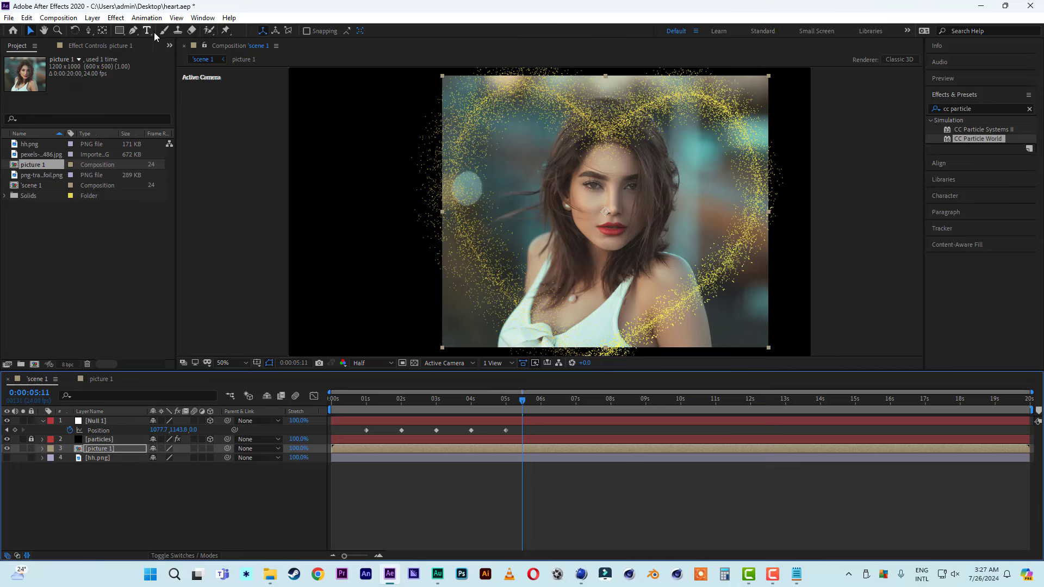
- Nudge picture 1 slightly down and draw a closed Pen tool mask through the heart's lower tip, left side, upper notch and right side
click(133, 31)
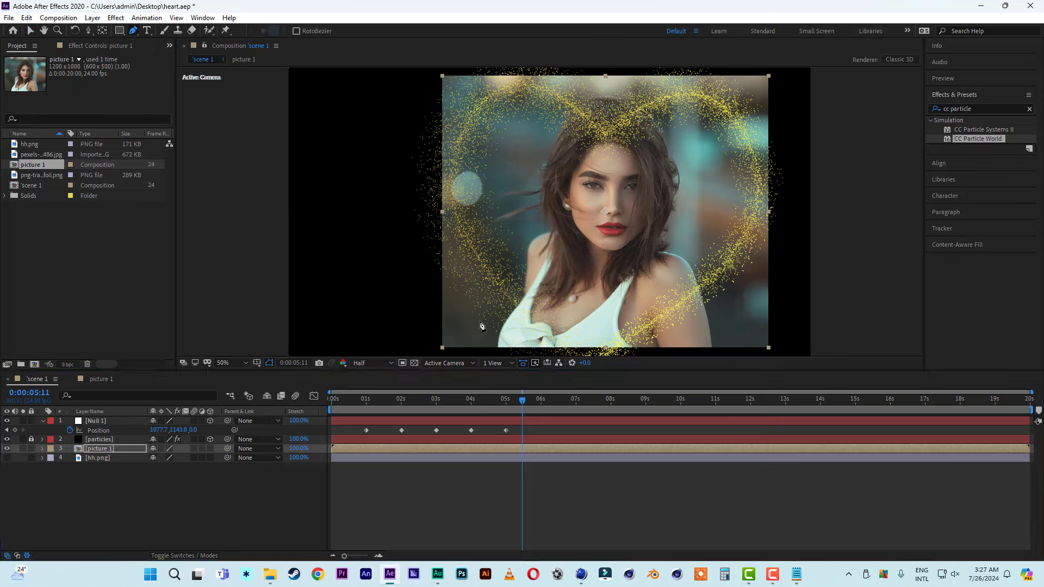
key(shift+Down)
key(shift+Down)
key(shift+Down)
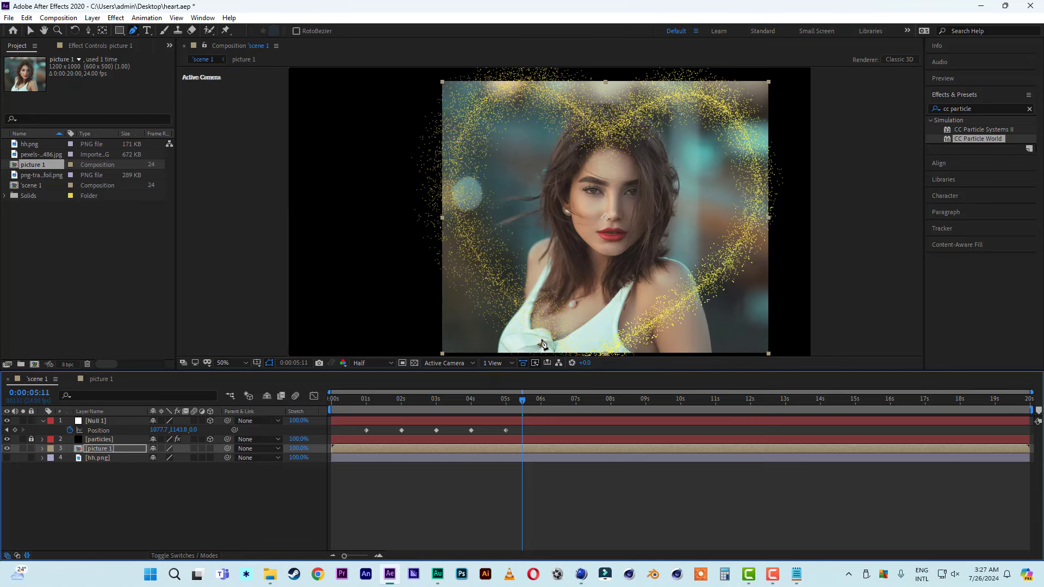
click(592, 355)
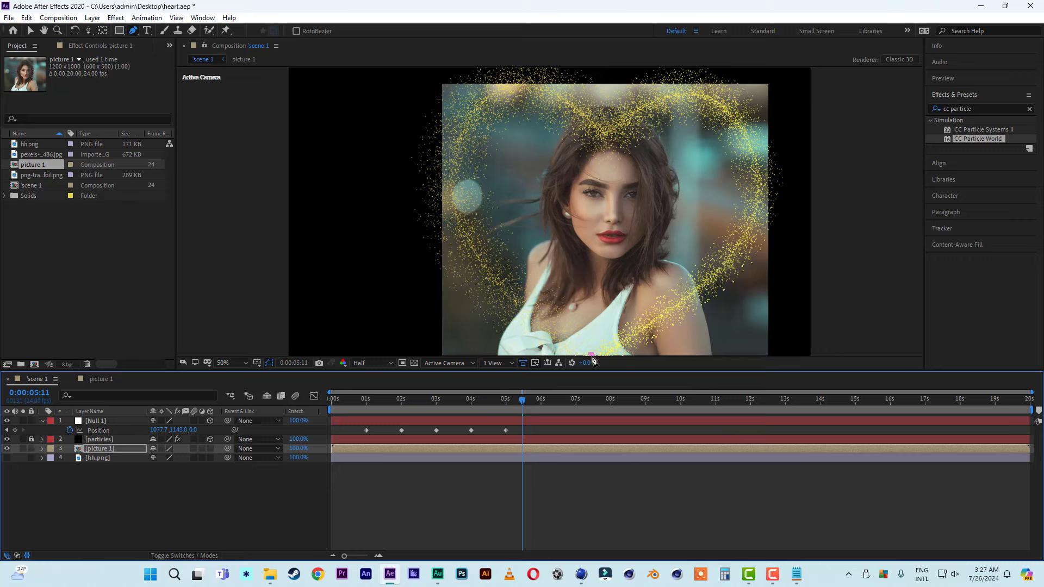
click(452, 160)
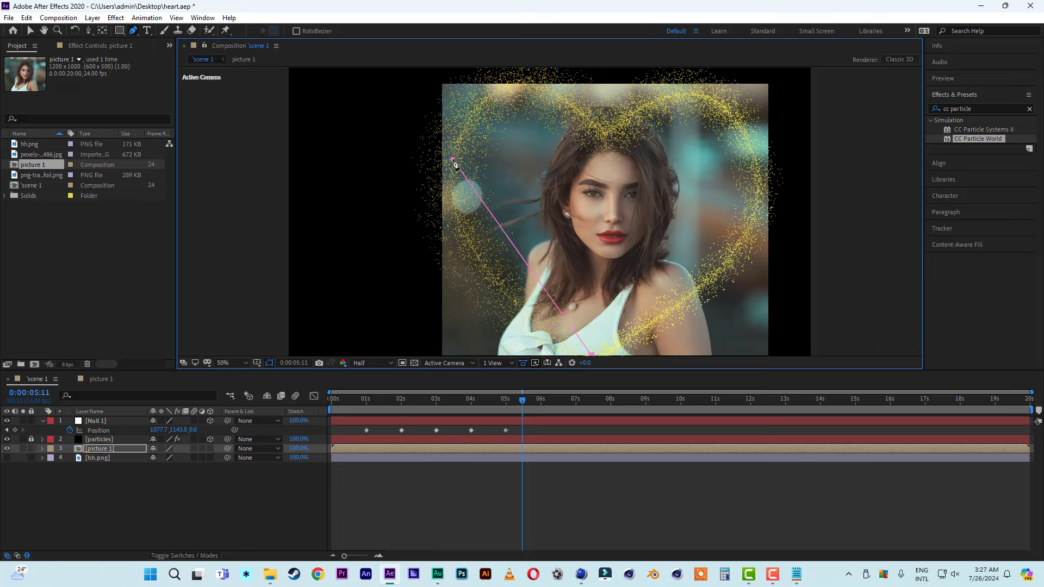
click(606, 134)
click(756, 157)
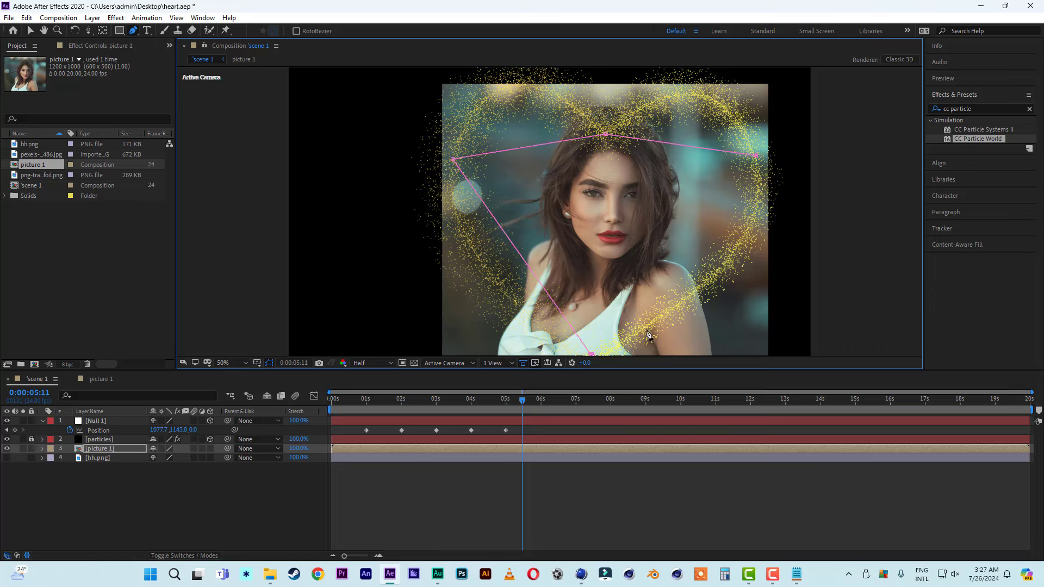
click(591, 355)
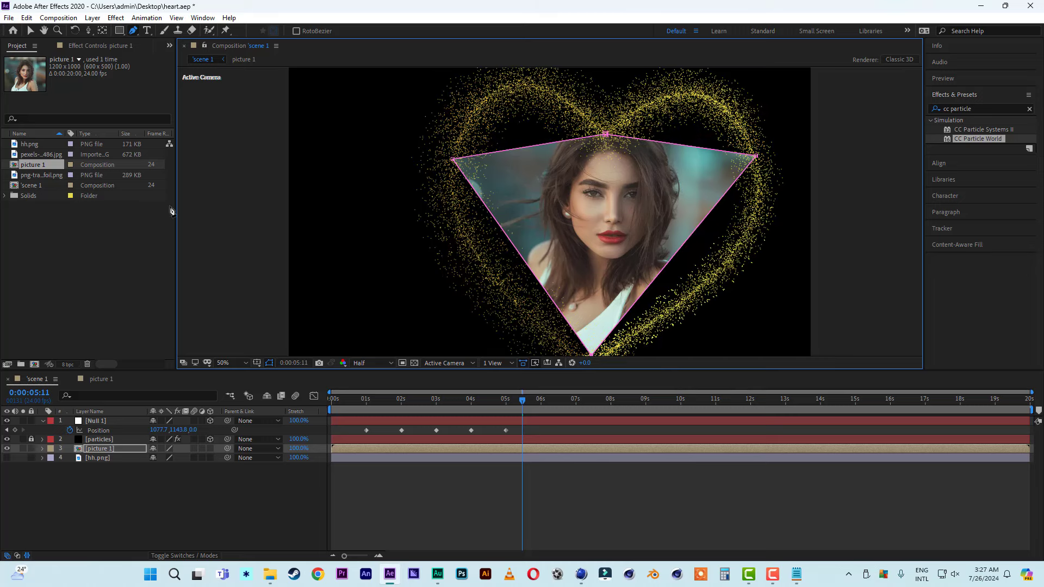
- Convert the mask's left and right corner vertices into smooth curves with the Convert Vertex Tool
click(133, 31)
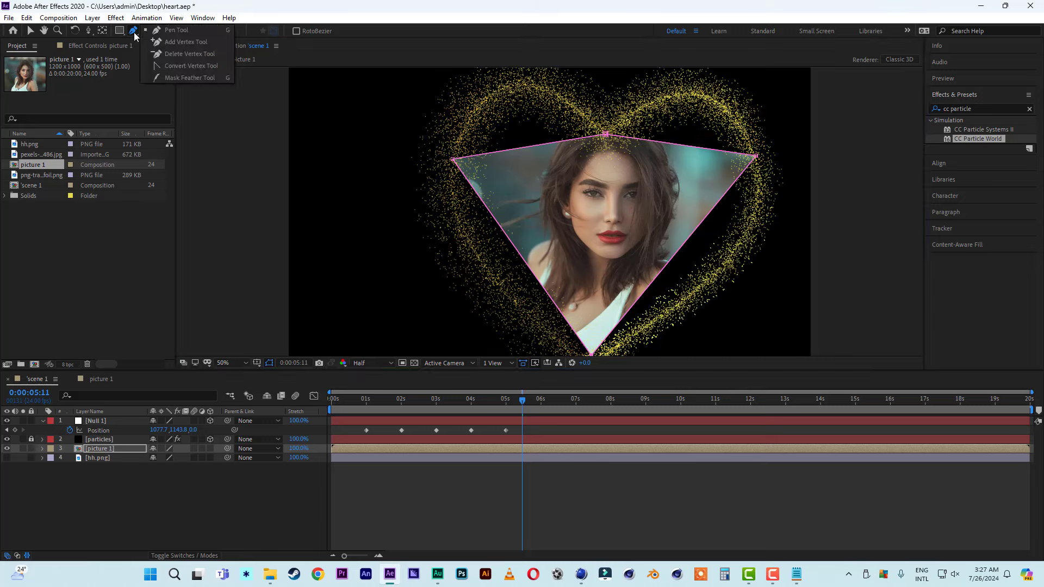
click(184, 66)
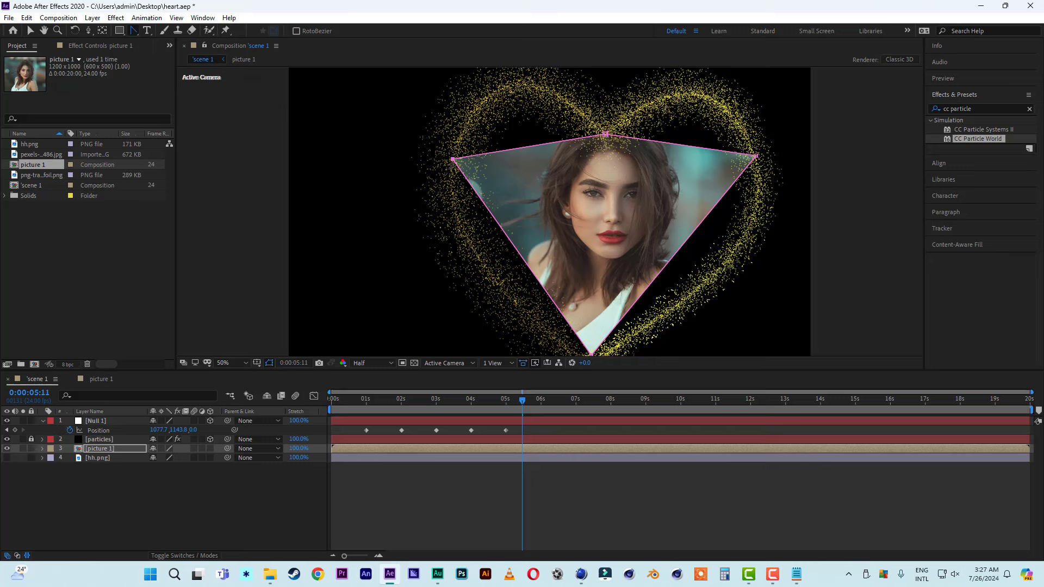
drag(452, 160, 447, 239)
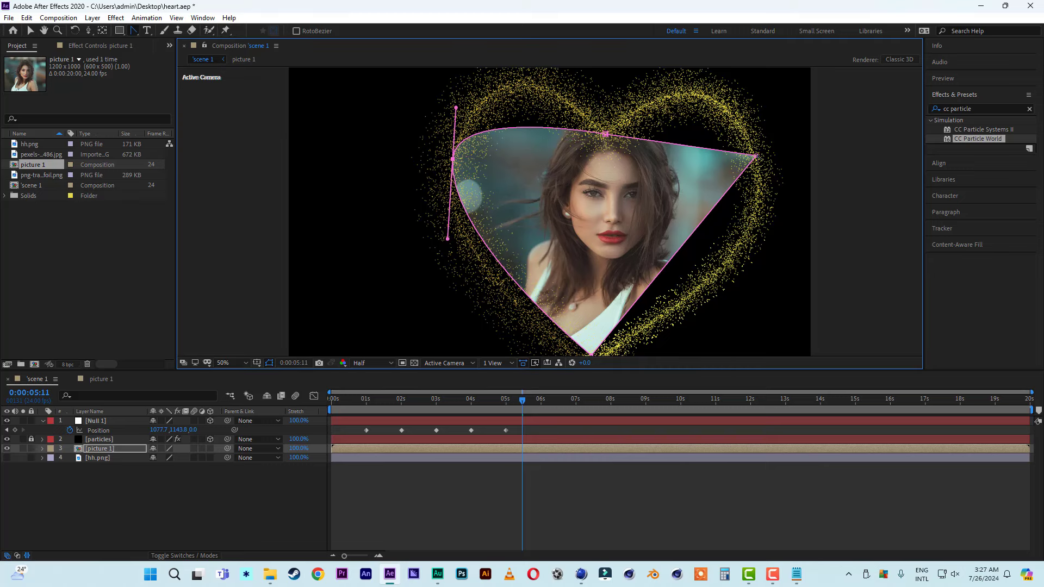
drag(755, 157, 751, 241)
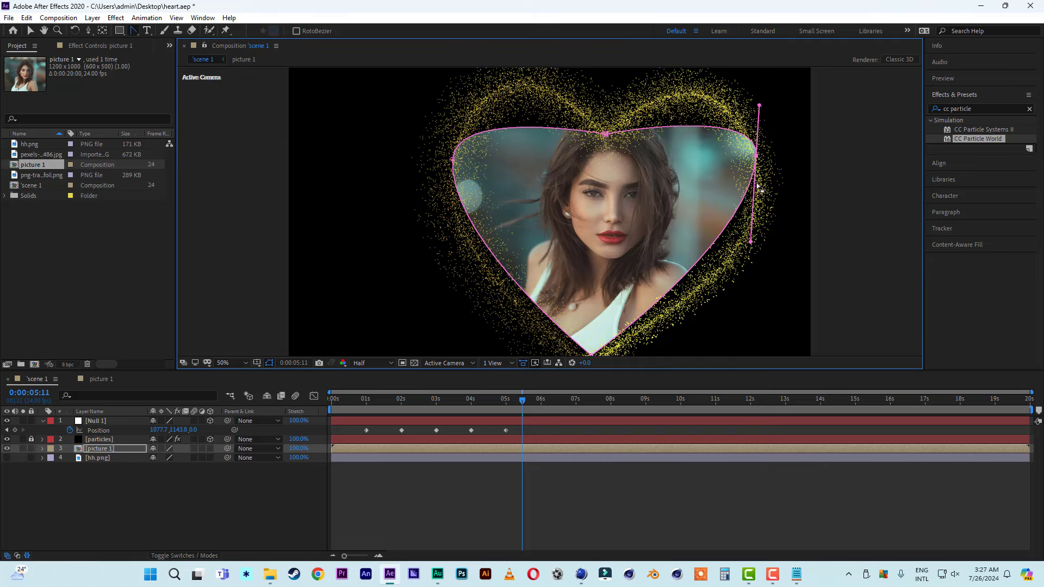
- Adjust the direction handles of the mask's side vertices so both upper lobes follow the particle heart outline
click(30, 30)
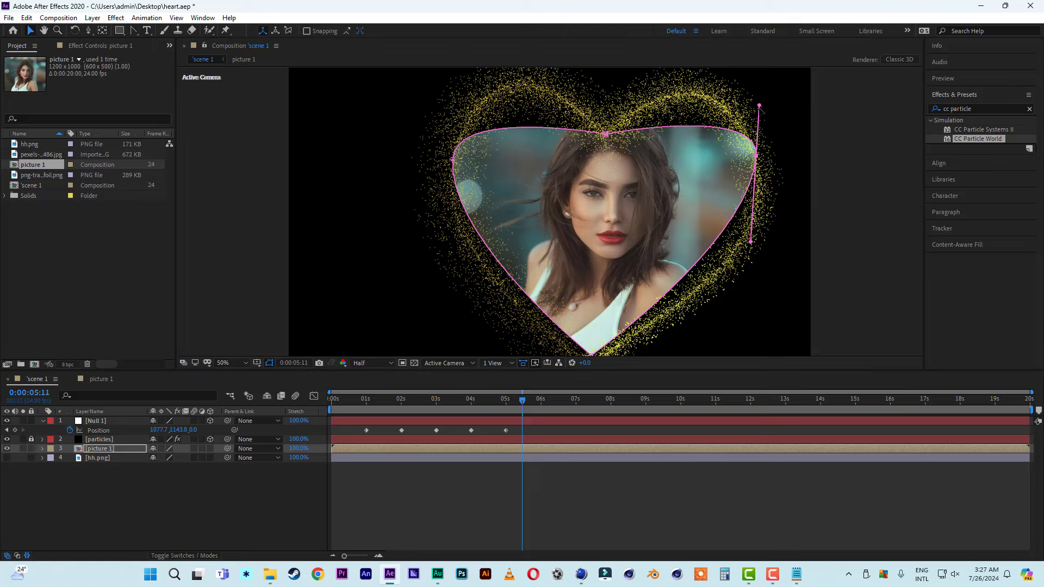
drag(761, 109, 787, 257)
click(454, 163)
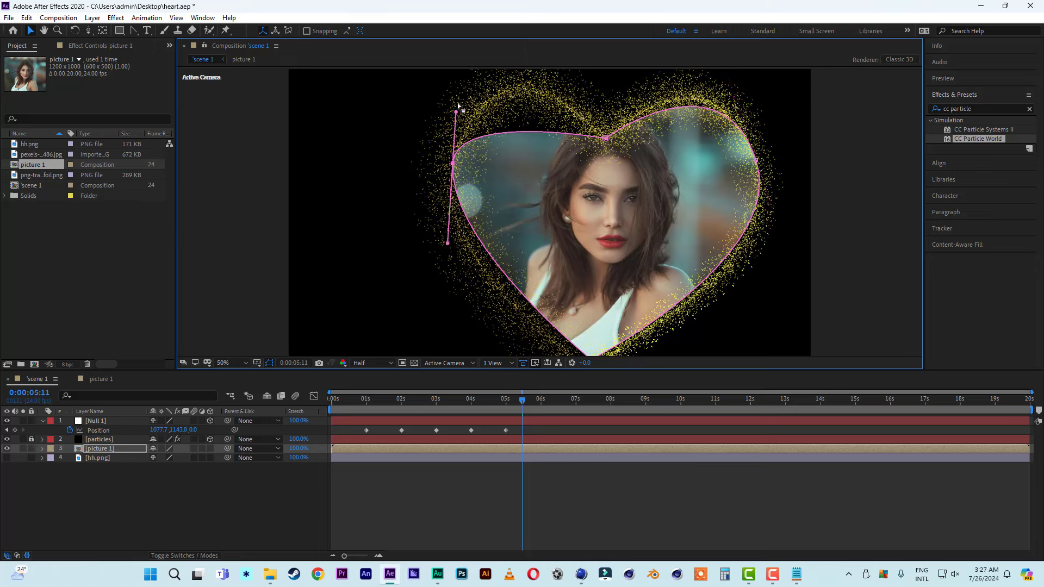
drag(456, 111, 499, 31)
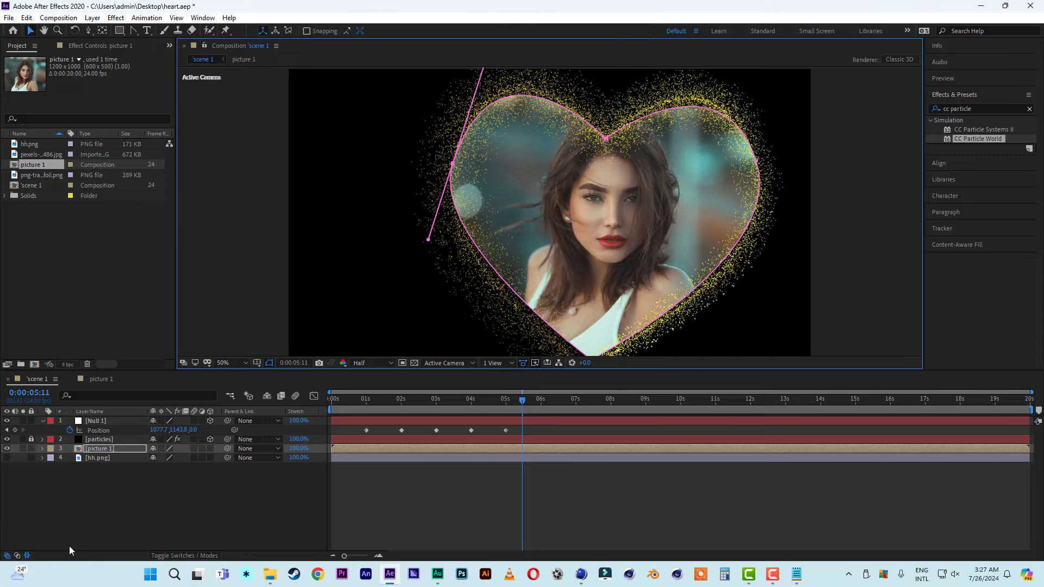
- Set picture 1's mask feather to 199 pixels and its mask expansion to -51 pixels
click(105, 451)
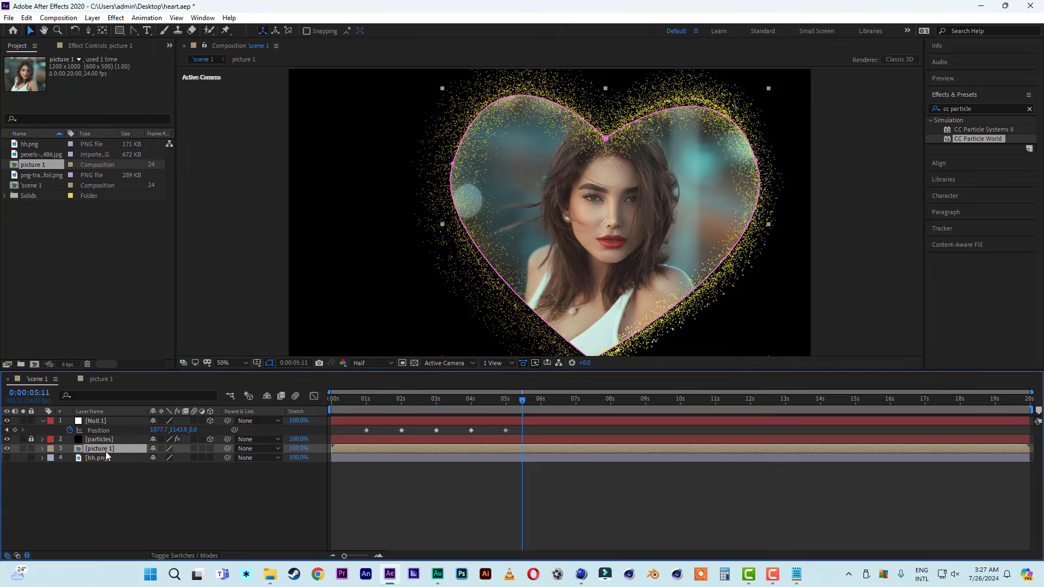
key(m)
key(m)
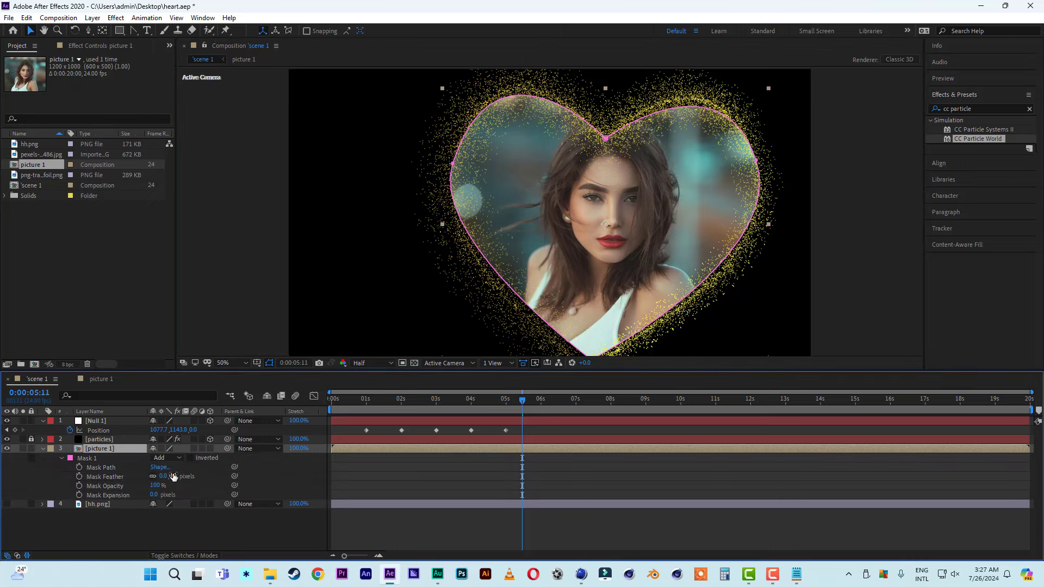
drag(165, 476, 284, 483)
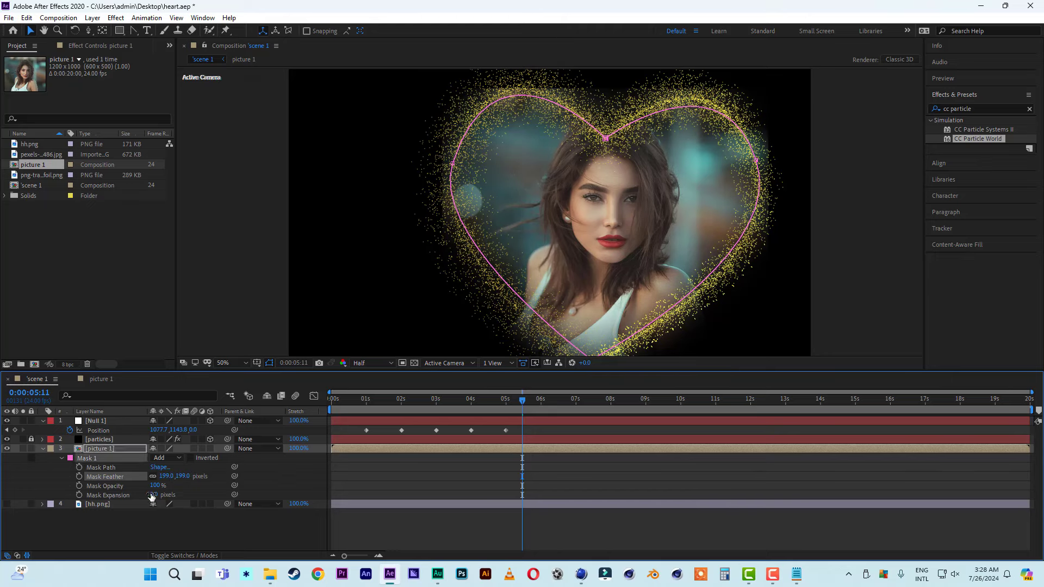
drag(154, 495, 121, 495)
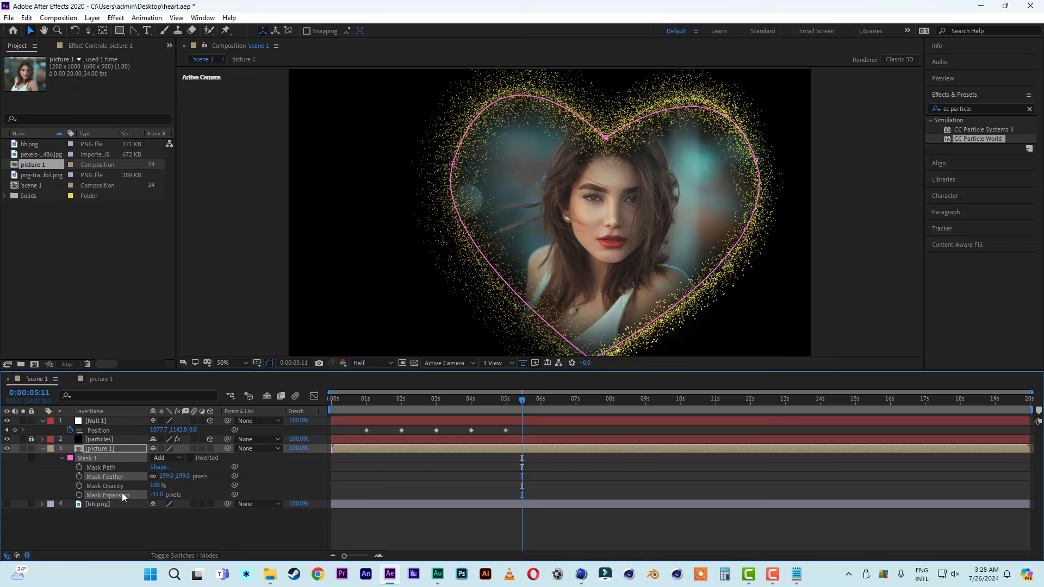
click(294, 543)
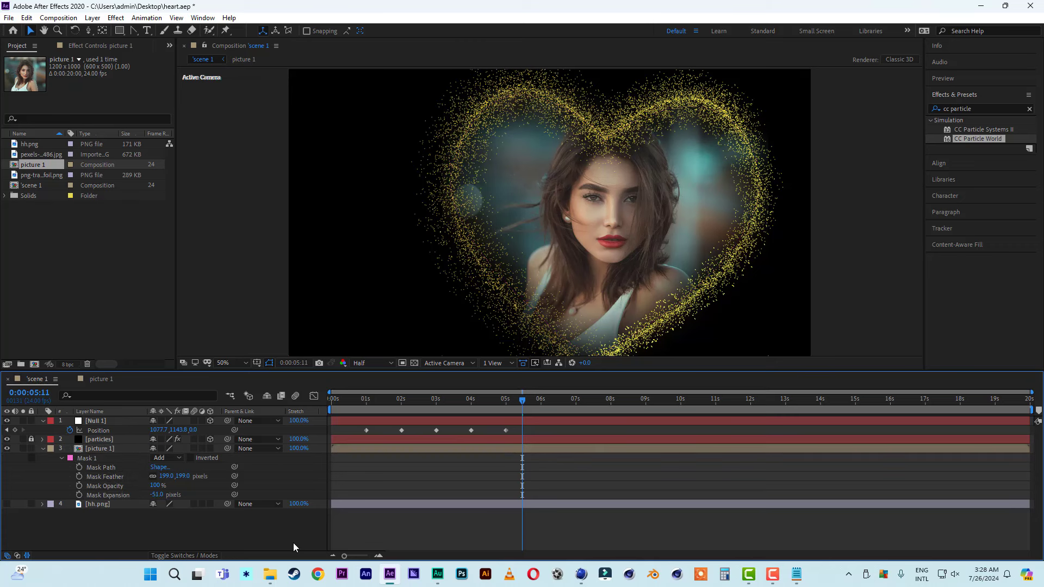
- Make picture 1 a 3D layer, then collapse its properties and deselect it
click(103, 449)
click(209, 448)
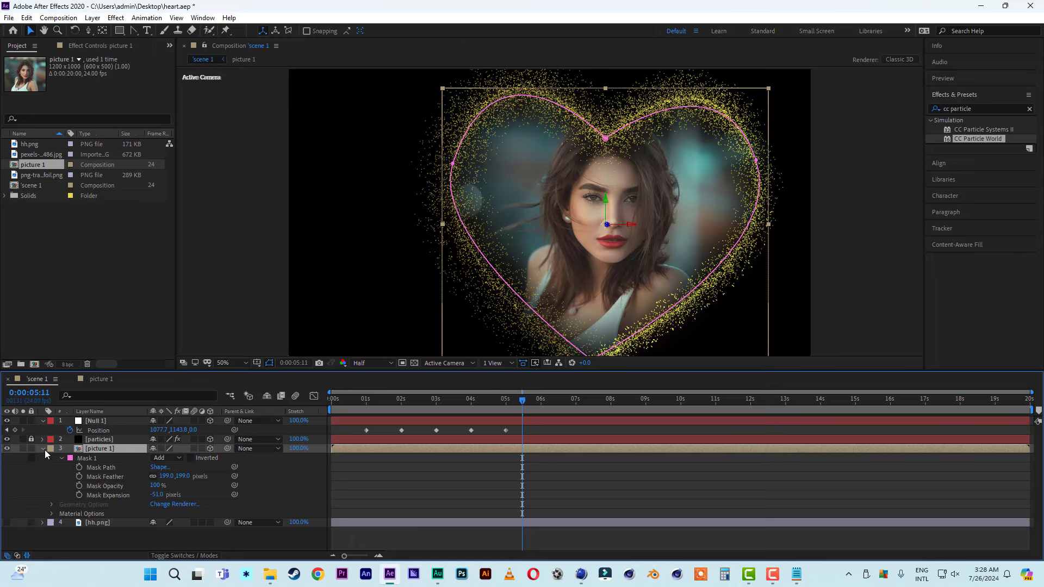
click(43, 449)
key(ctrl+shift+a)
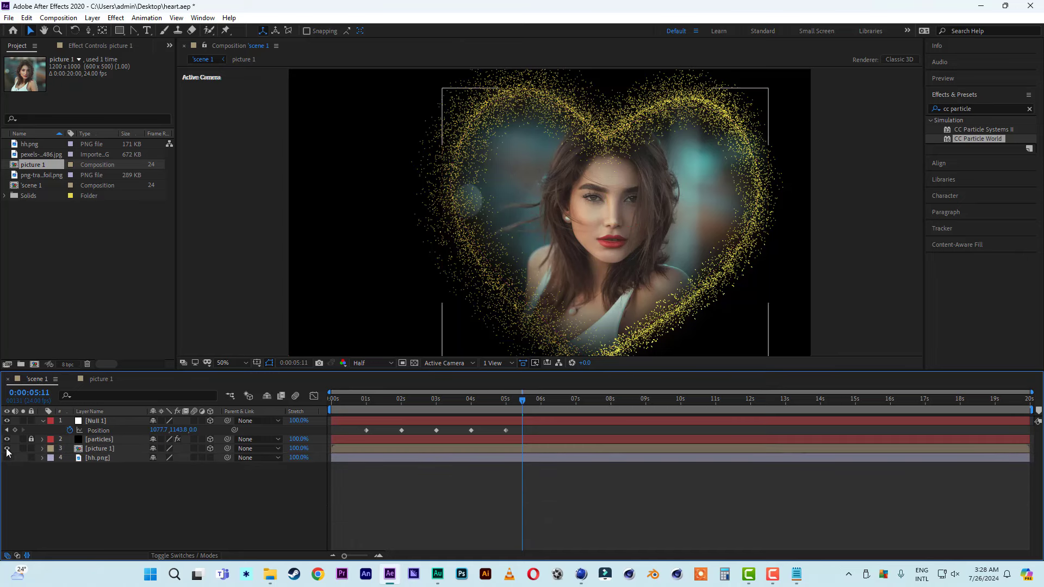
- Unlock the particles layer and place the gold foil PNG directly beneath it, scaled to 226%
click(103, 447)
click(102, 440)
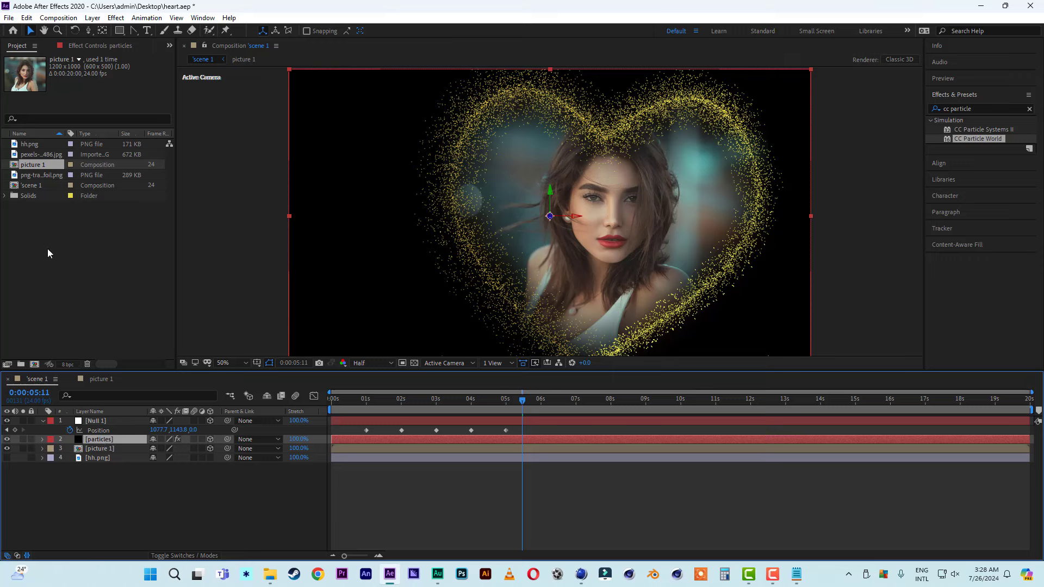
click(38, 175)
drag(37, 177, 96, 448)
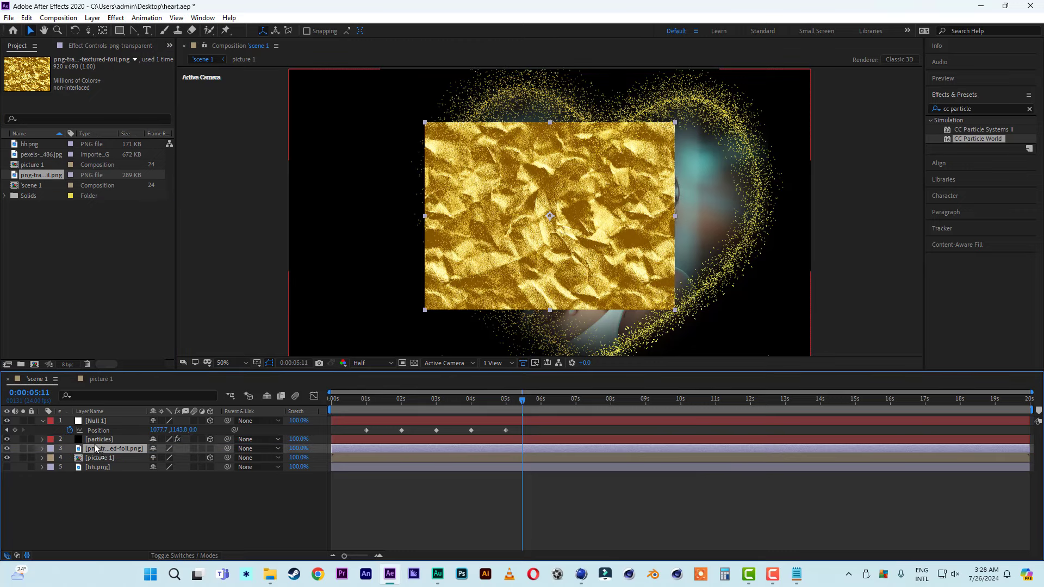
key(s)
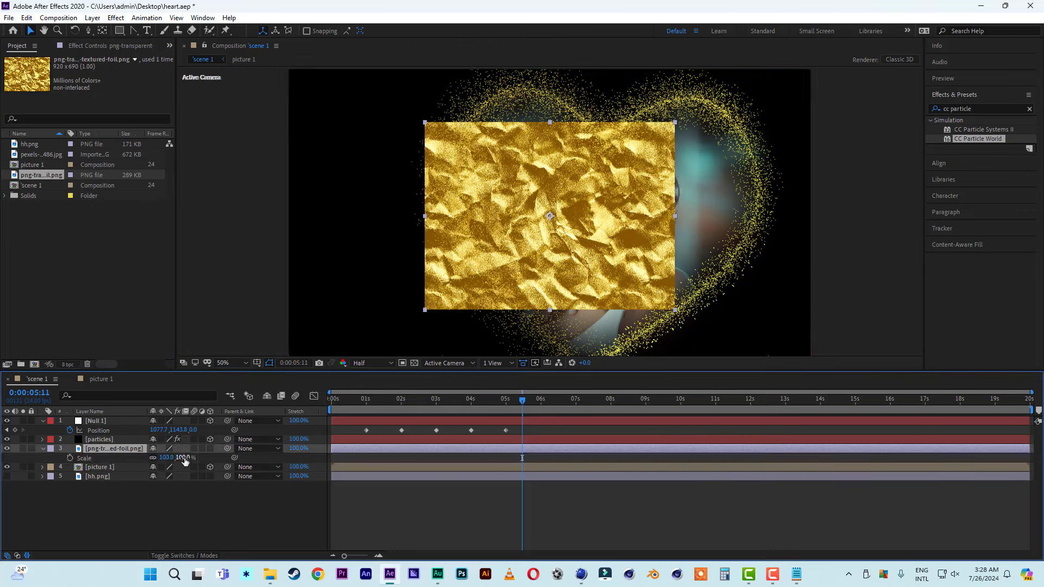
drag(166, 458, 270, 462)
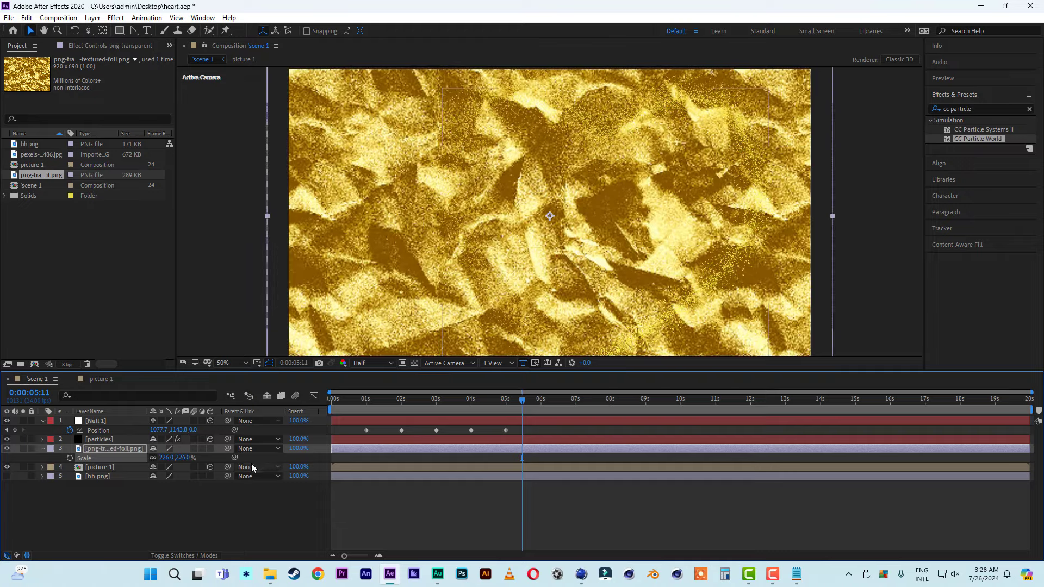
- Show the track matte options and set the gold foil layer to Alpha Matte "[particles]"
click(107, 442)
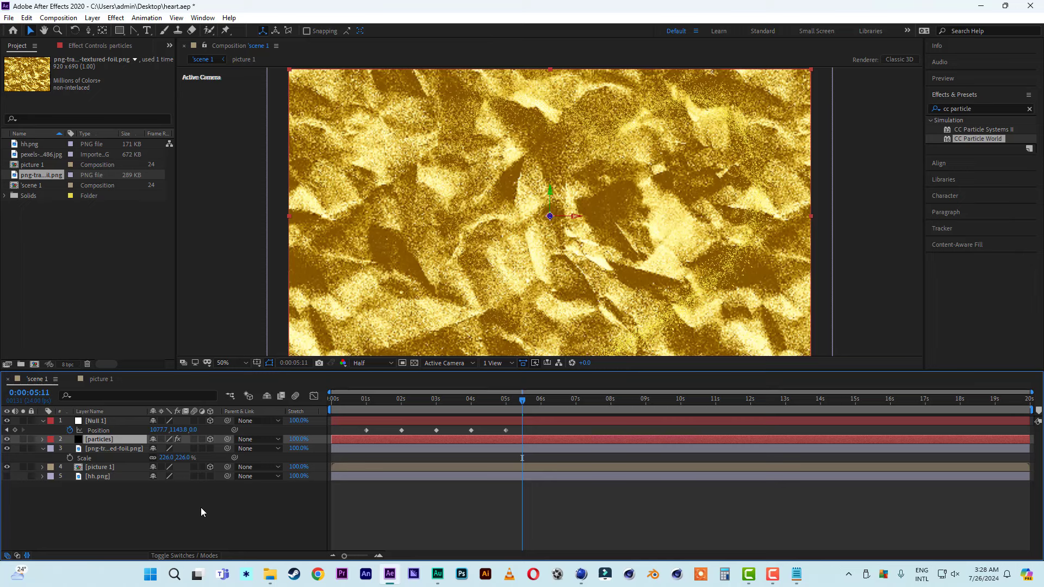
click(202, 554)
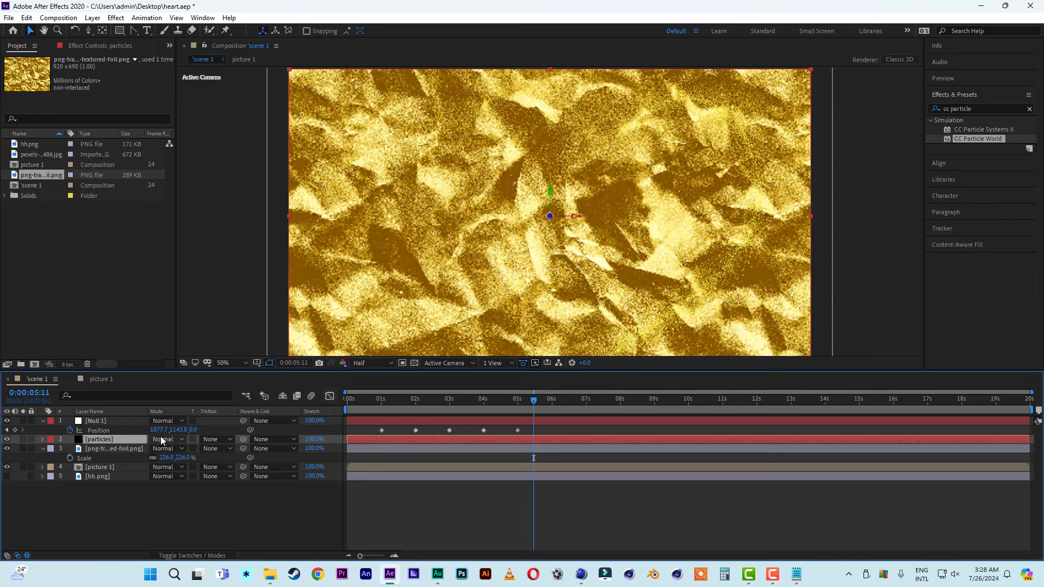
click(134, 448)
click(212, 449)
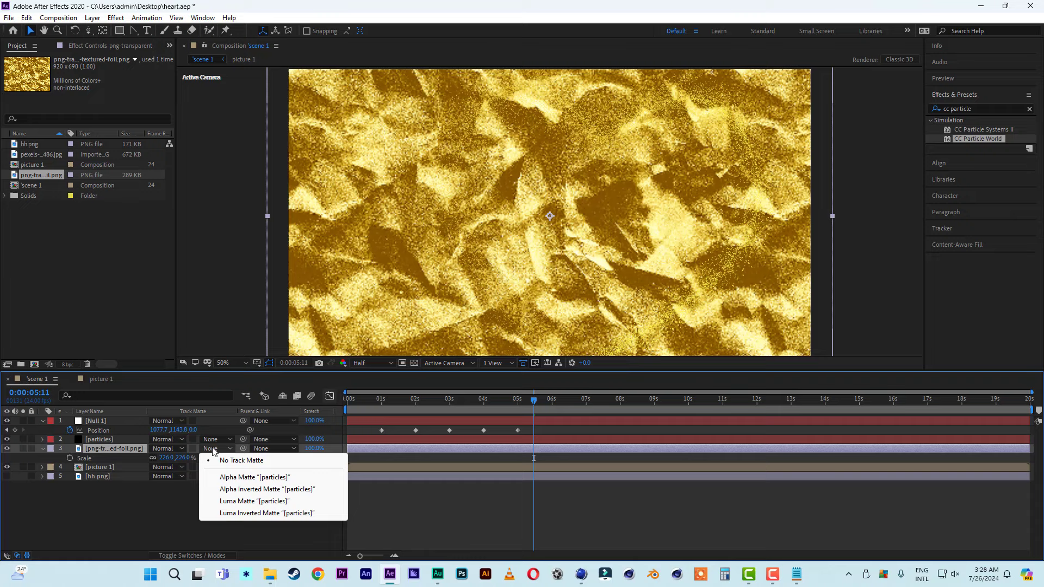
click(245, 477)
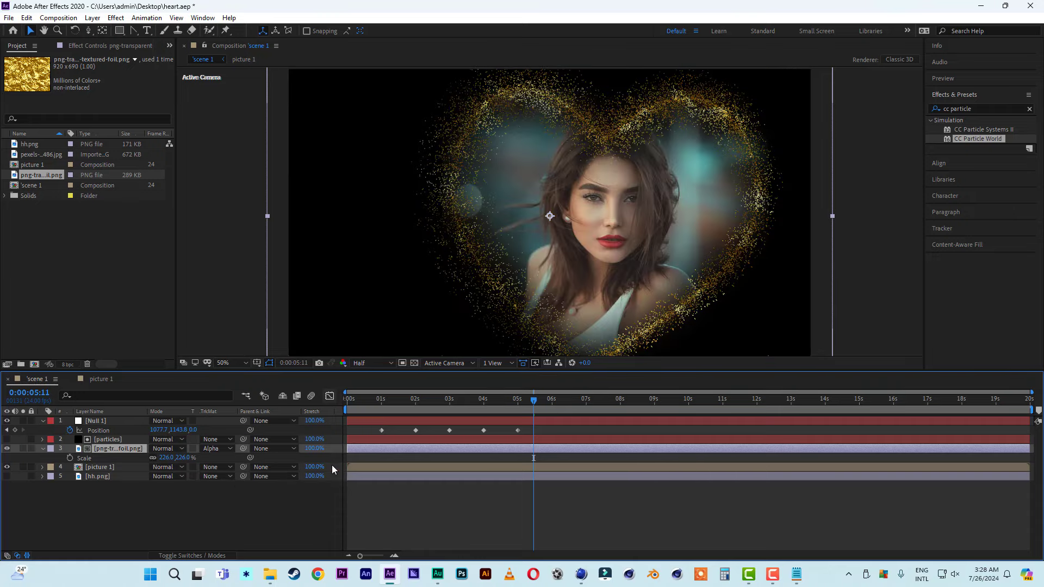
- Play the animation from the start, then add a two-node 50mm camera and place it above all other layers
drag(383, 402, 295, 397)
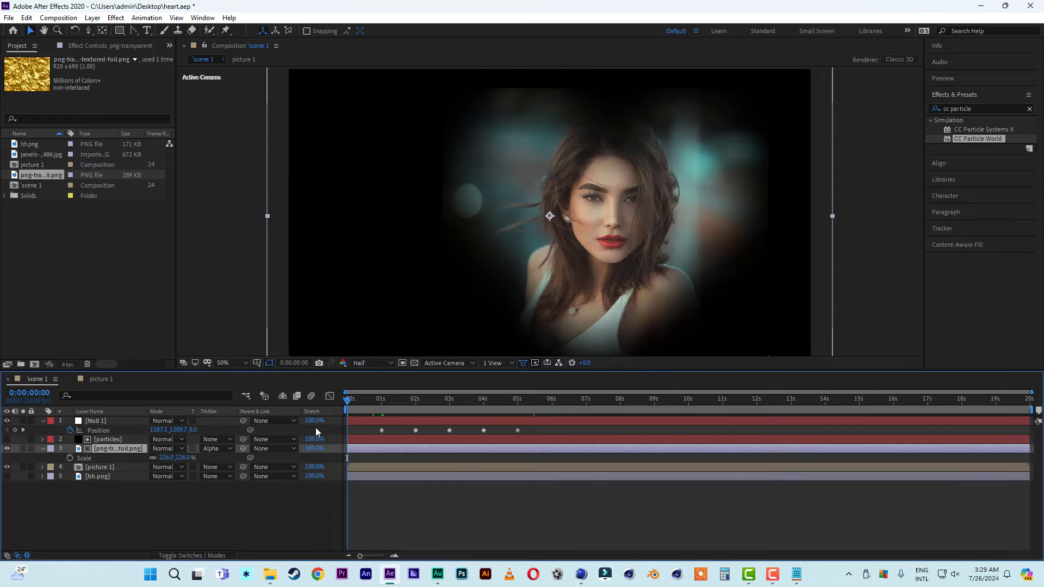
key(space)
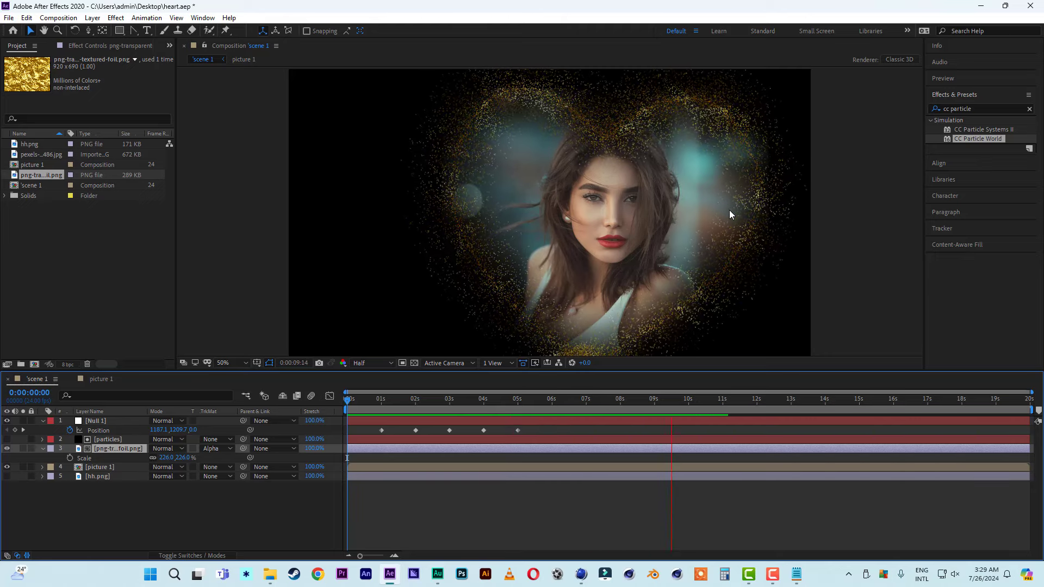
click(397, 407)
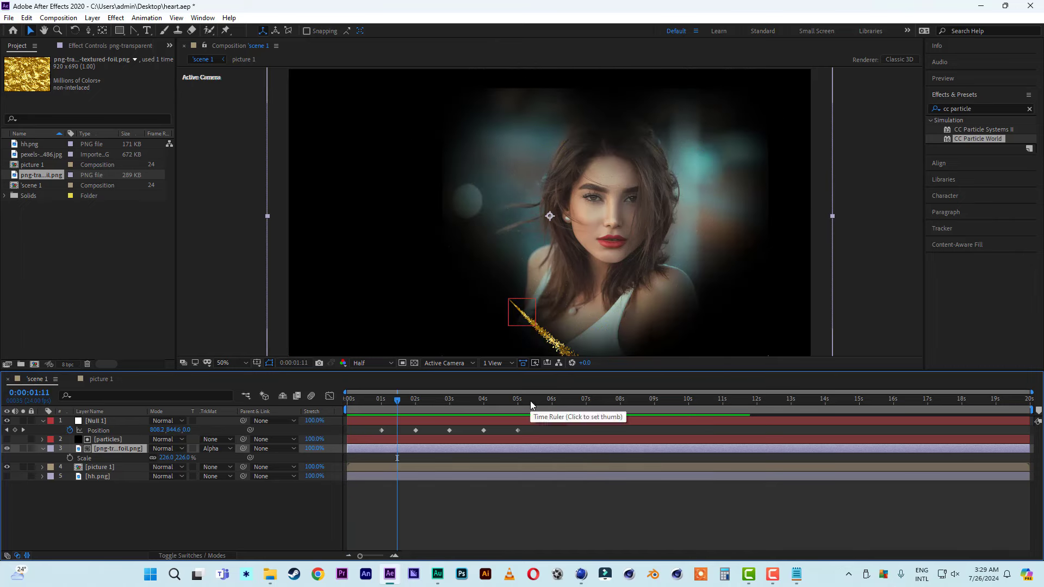
drag(398, 401, 524, 404)
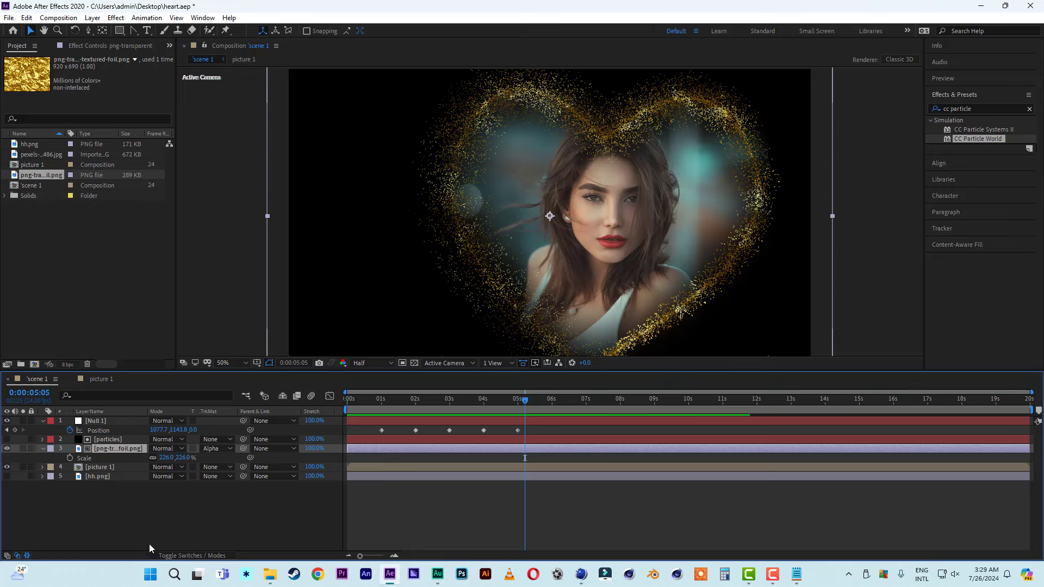
right_click(112, 530)
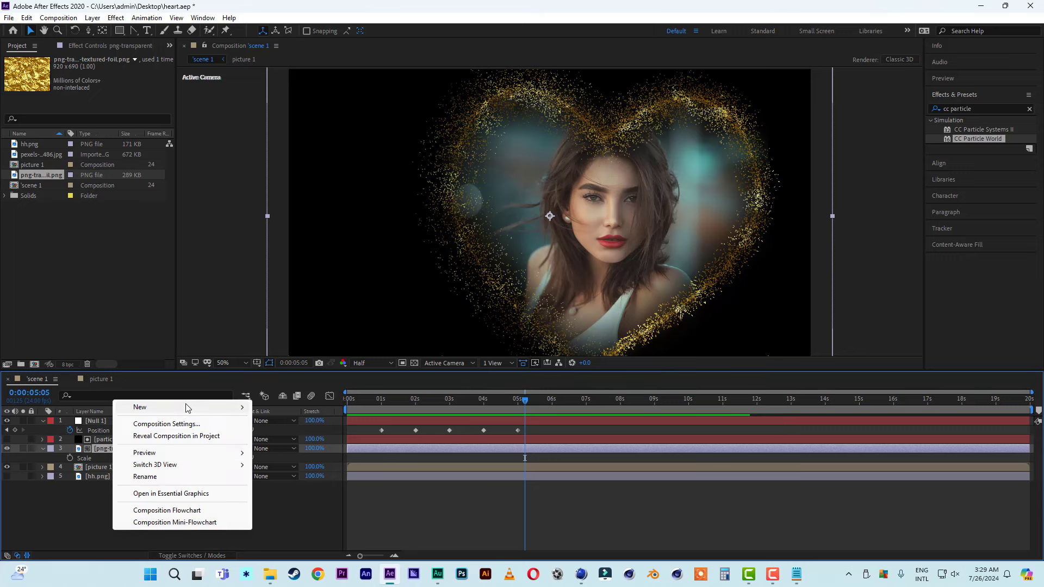
mouse_move(239, 407)
click(279, 460)
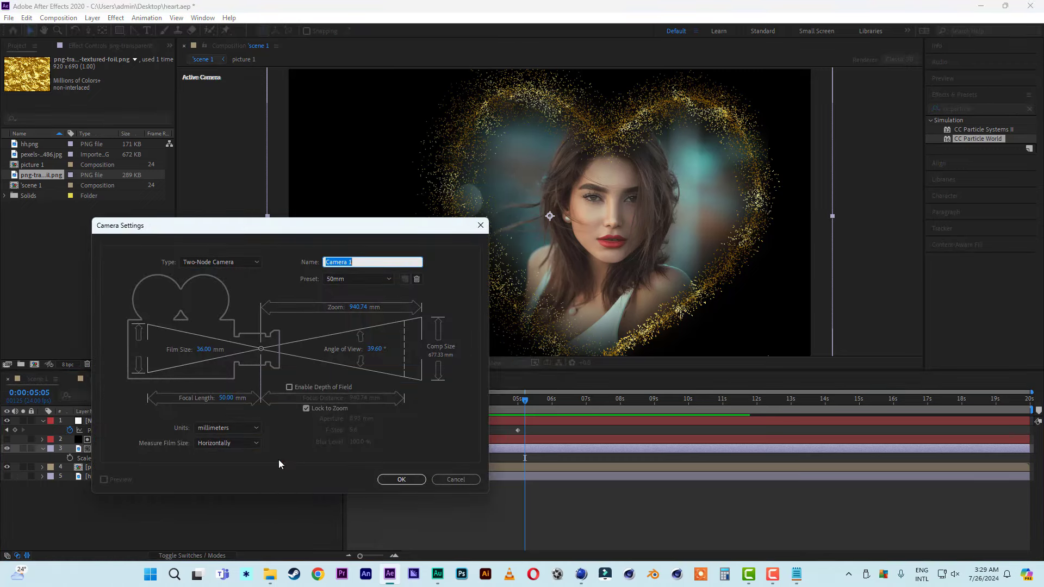
click(389, 479)
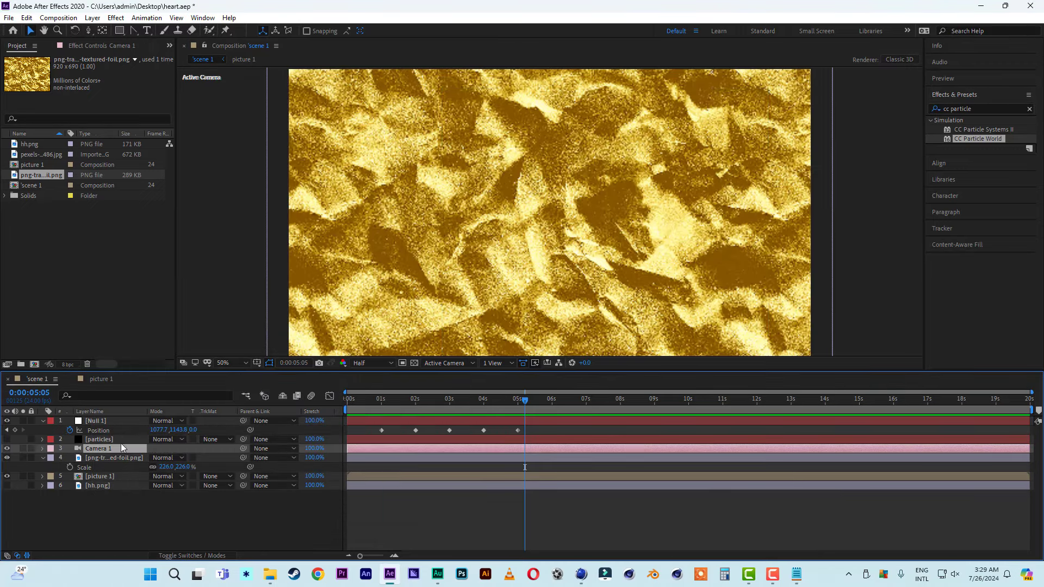
drag(109, 450, 110, 421)
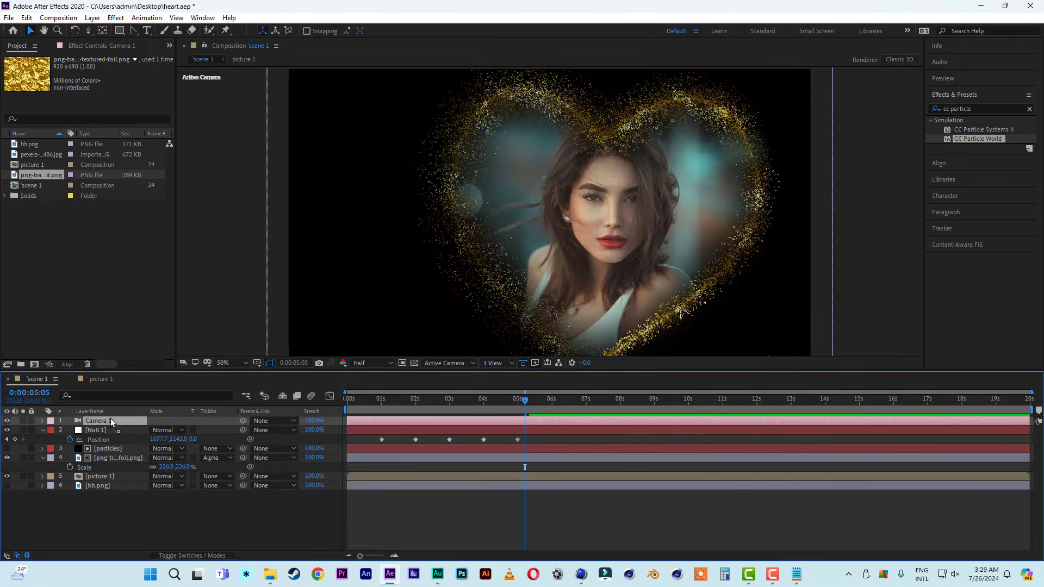
- Pull Camera 1 back to a Z position of -3580.7 and add its first position keyframe at 0:00:00:00
key(p)
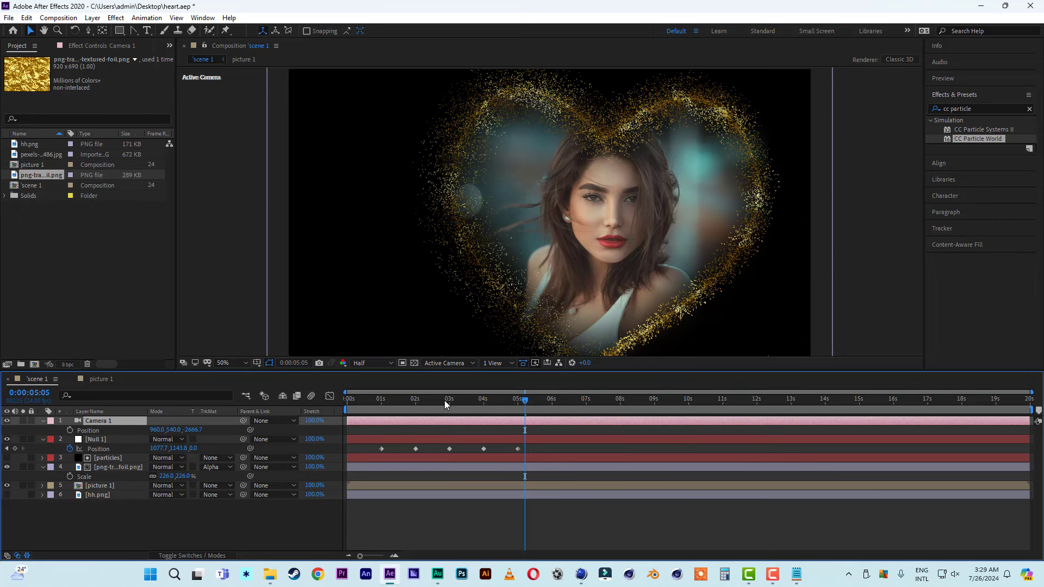
mouse_move(445, 401)
mouse_down()
mouse_move(383, 401)
mouse_move(400, 401)
mouse_up()
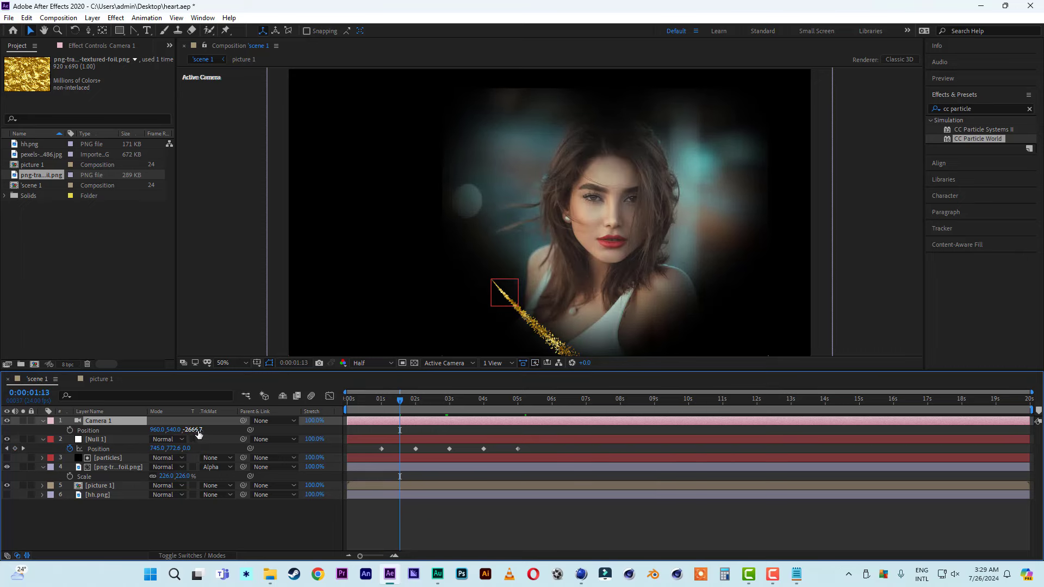
drag(198, 433, 24, 443)
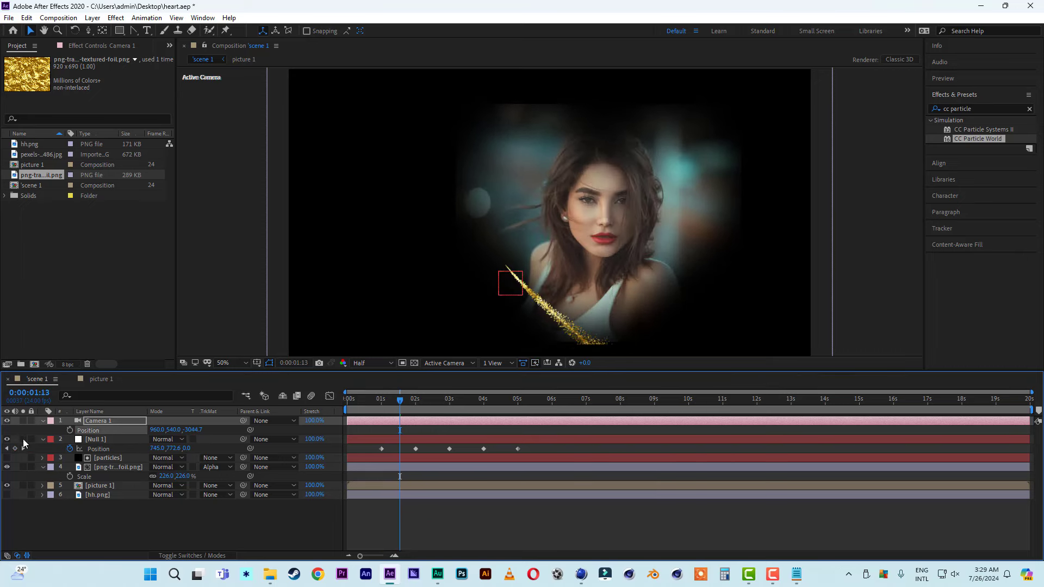
drag(197, 431, 65, 433)
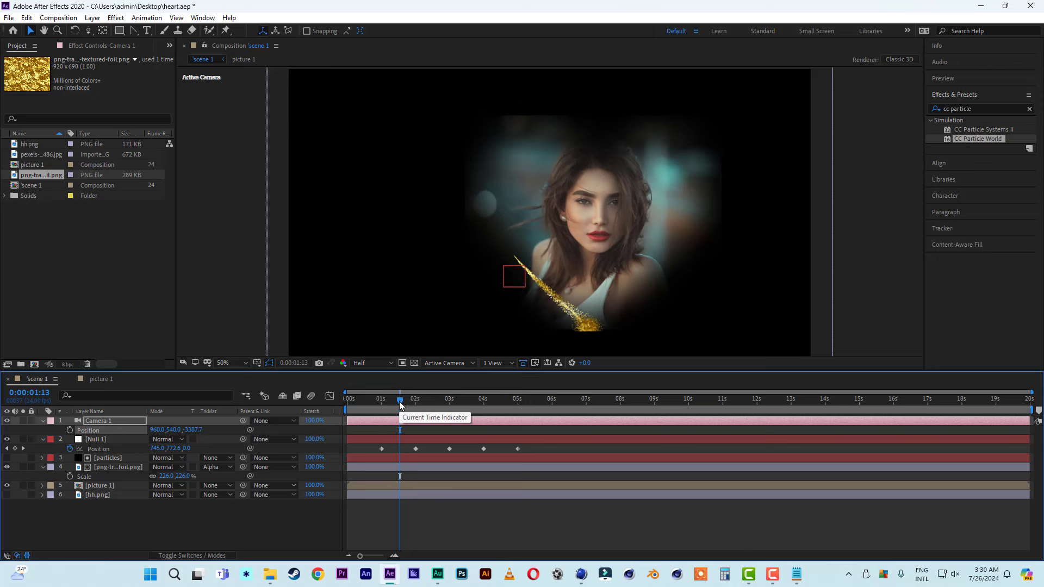
drag(198, 430, 92, 433)
drag(400, 401, 276, 403)
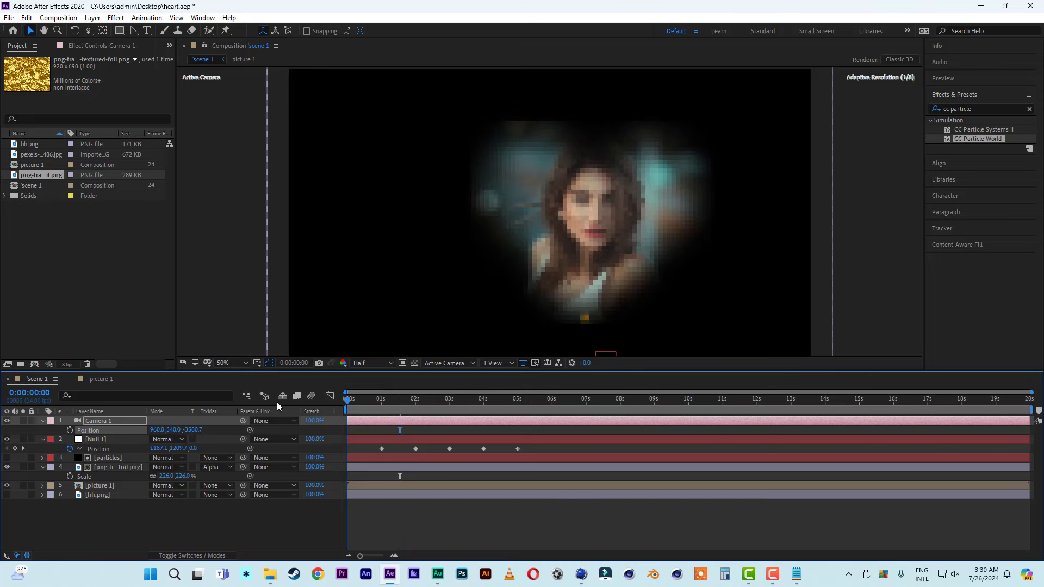
click(70, 430)
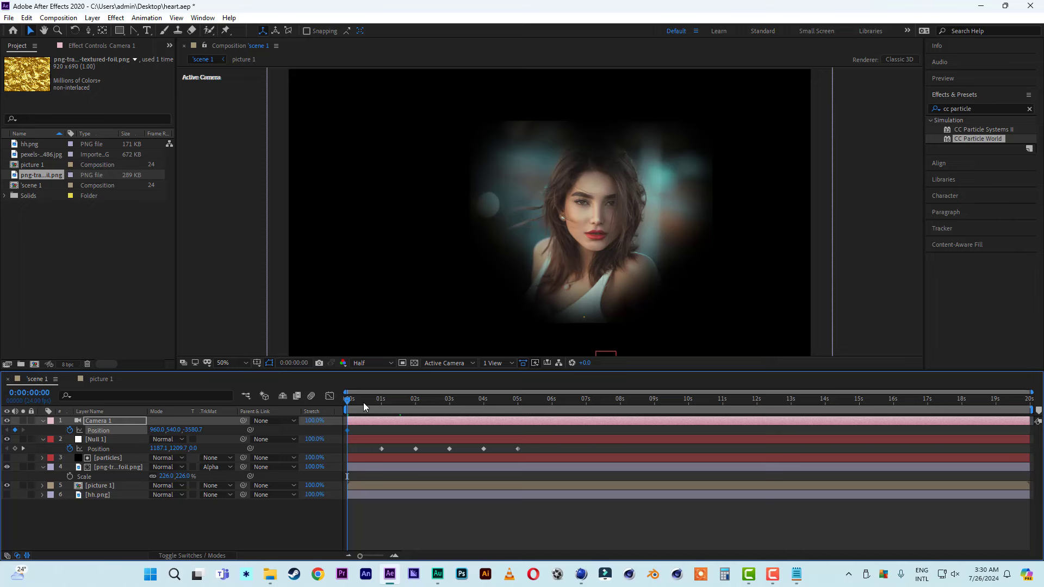
- Keyframe Camera 1's Z position at -901.7 at 0:00:04:16, then shift that keyframe to about 5.4 seconds
drag(349, 407, 508, 408)
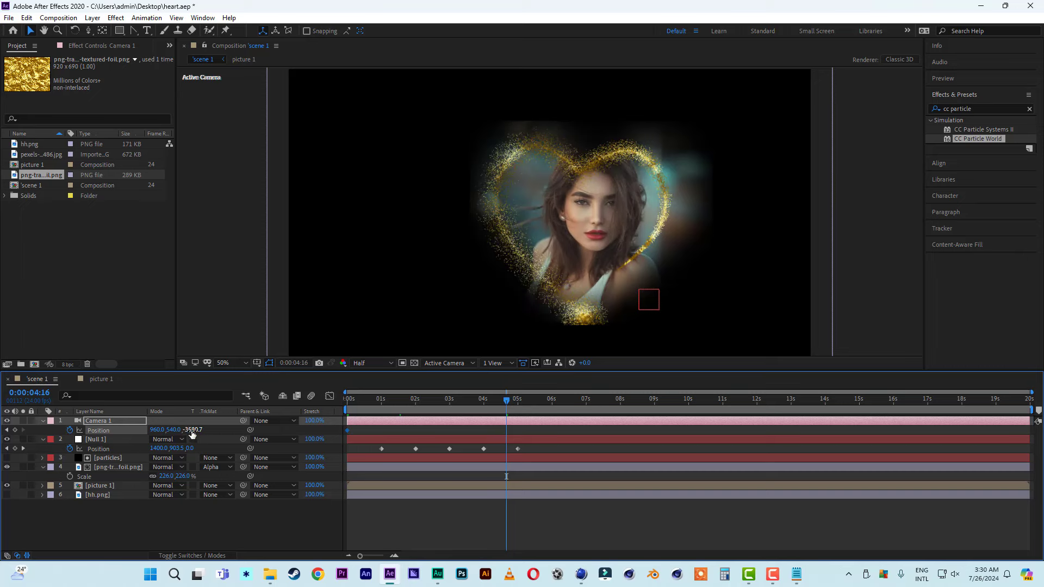
drag(193, 430, 617, 460)
drag(194, 432, 850, 468)
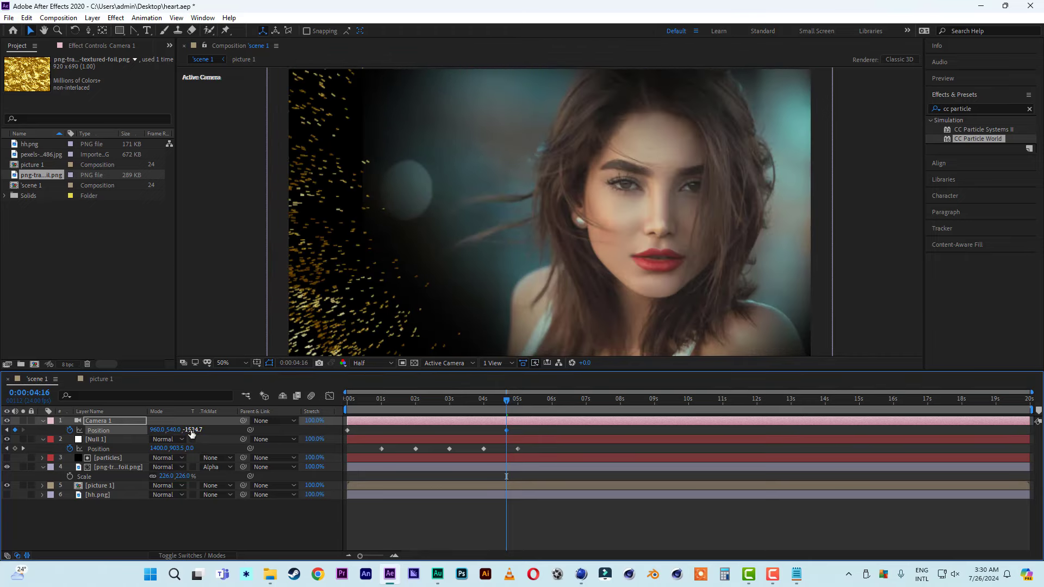
drag(194, 429, 561, 455)
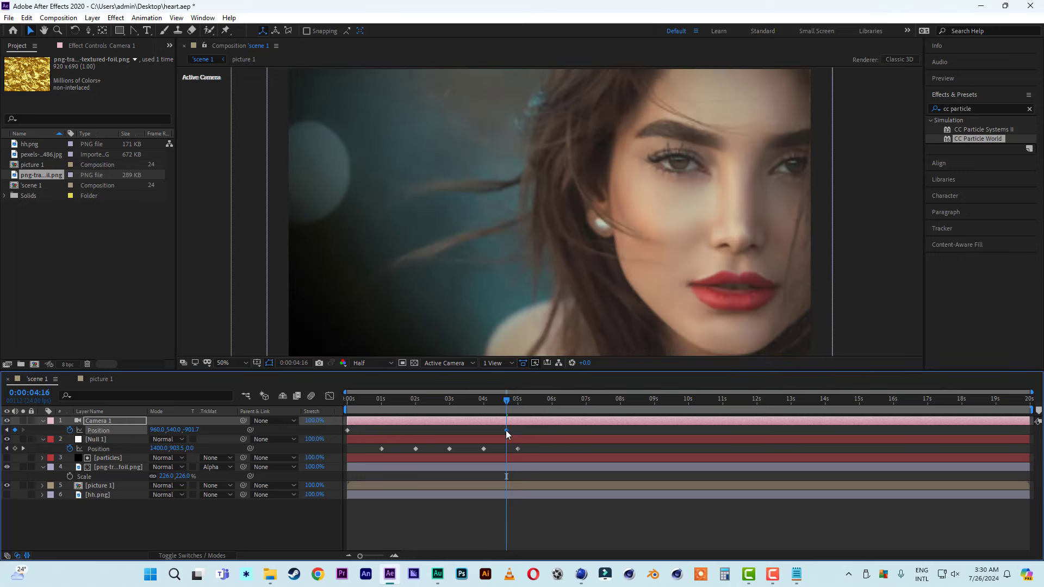
drag(505, 429, 532, 430)
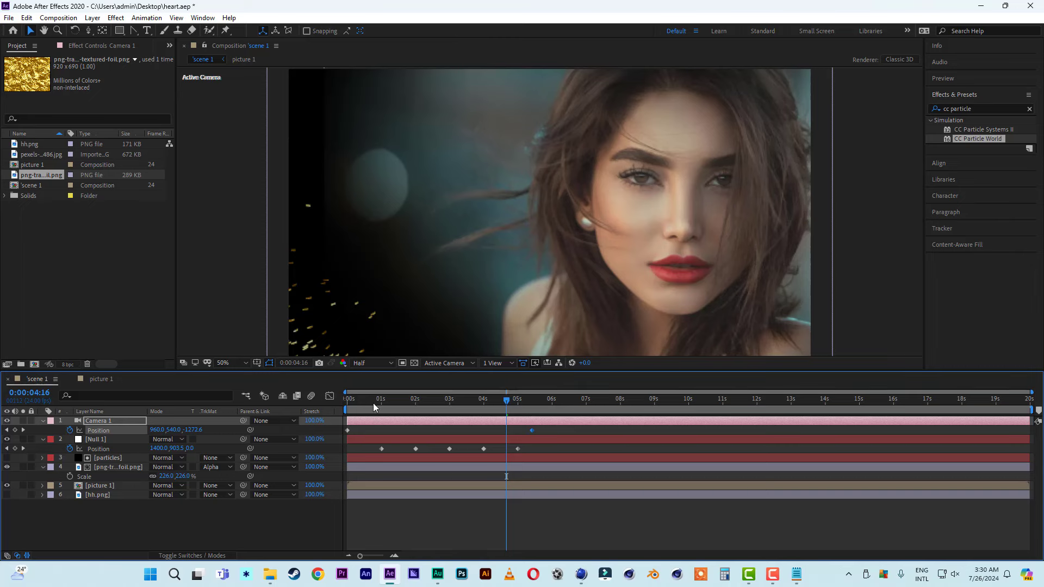
- Preview the camera move from the start, then shift its end position keyframe to about 16 seconds
drag(372, 402, 287, 403)
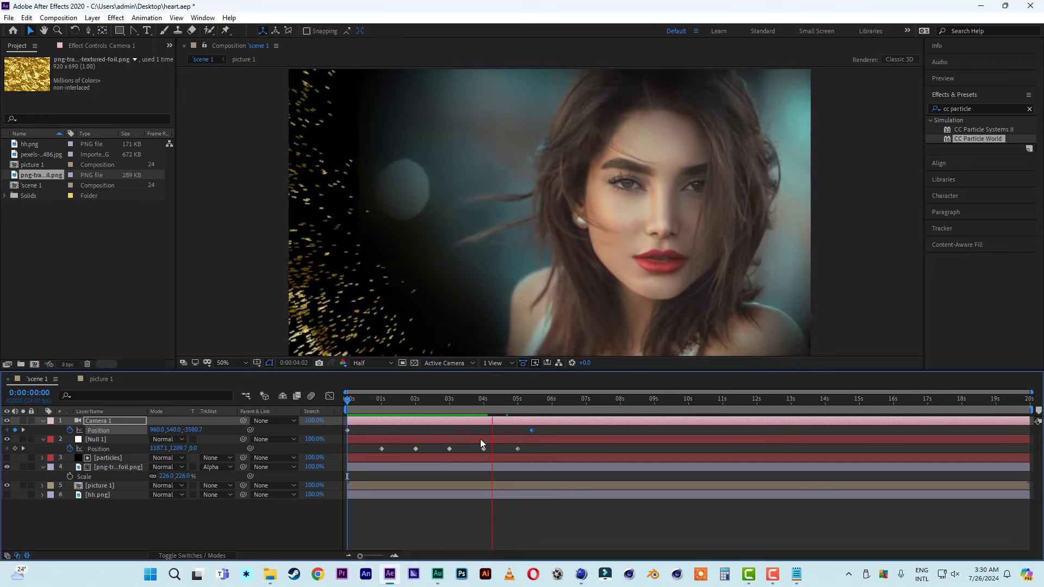
click(465, 398)
drag(531, 430, 760, 430)
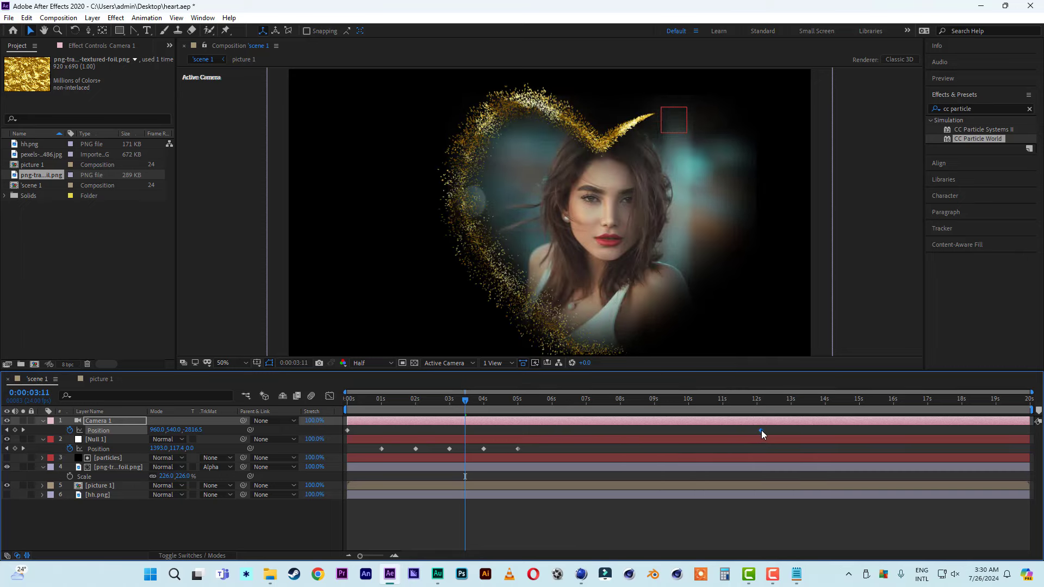
drag(760, 429, 898, 430)
- Replace the camera's end keyframe with one capturing its position at 0:00:12:01, then shift it to about 15 seconds
click(512, 400)
drag(512, 402, 759, 400)
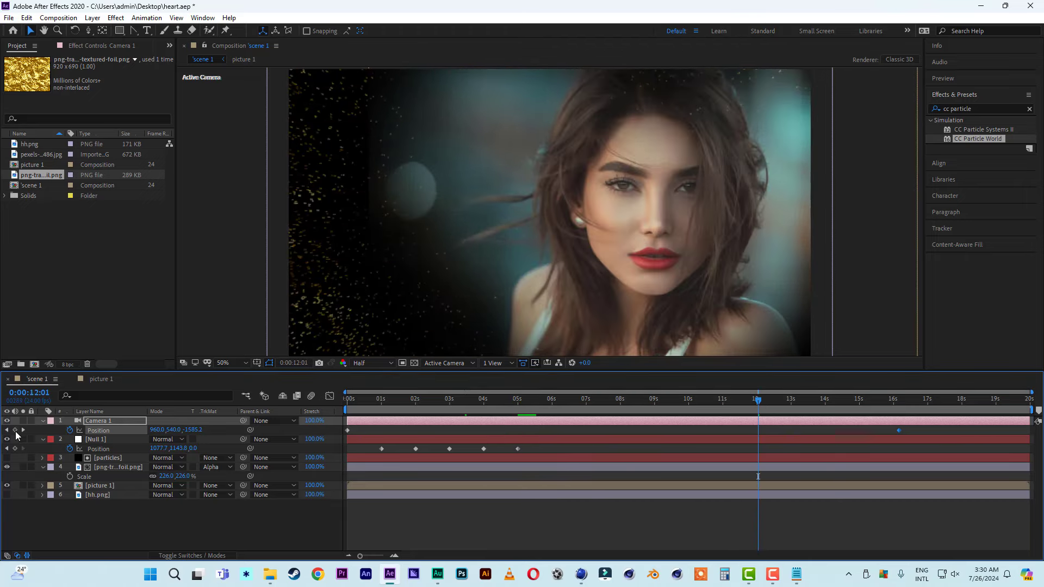
click(15, 430)
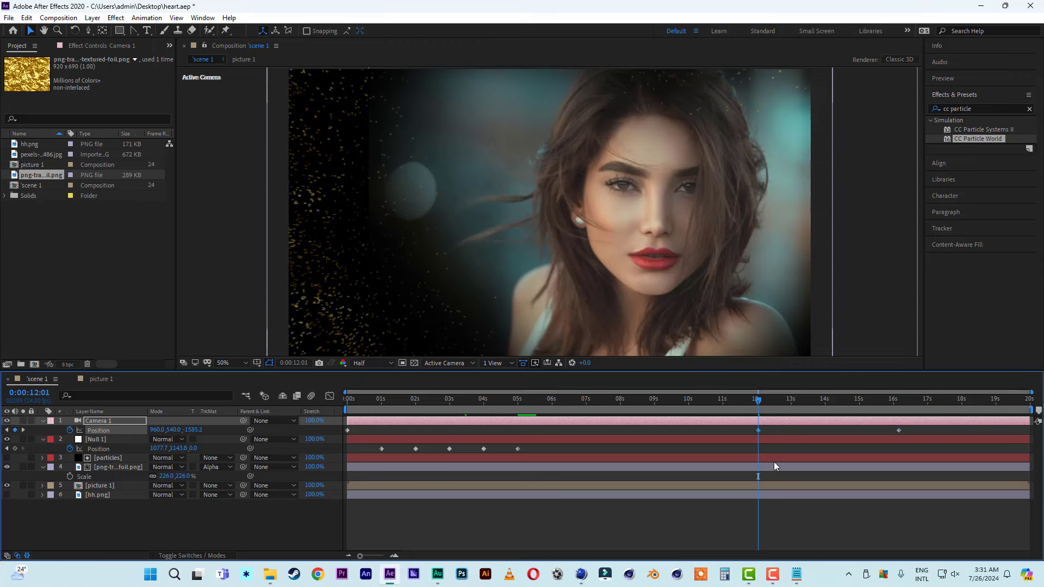
click(899, 430)
key(Delete)
drag(756, 430, 861, 430)
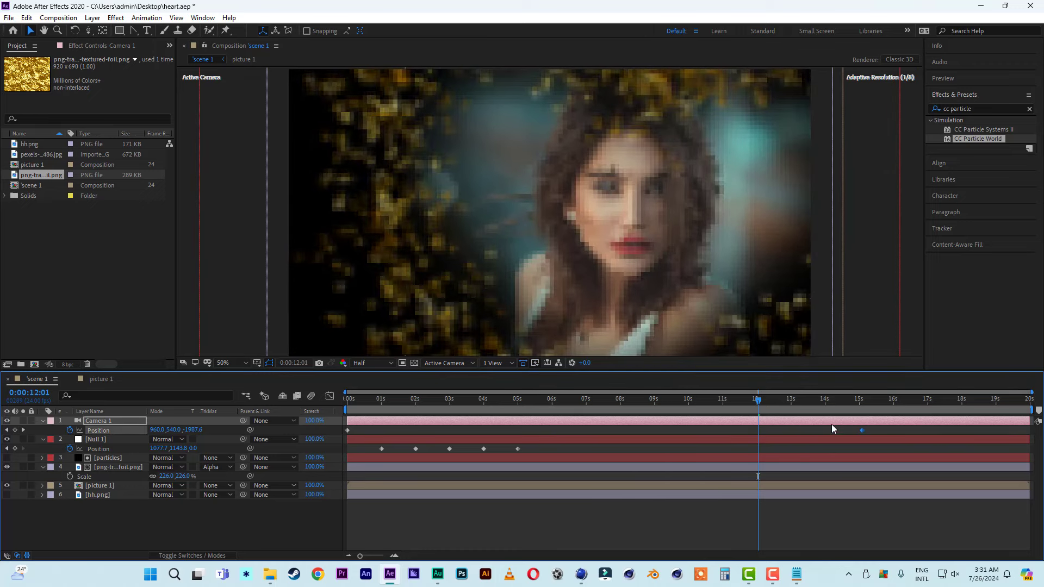
- Preview the slower camera move from the start, then find the Radial Wipe effect and apply it to picture 1
drag(475, 401, 331, 402)
key(space)
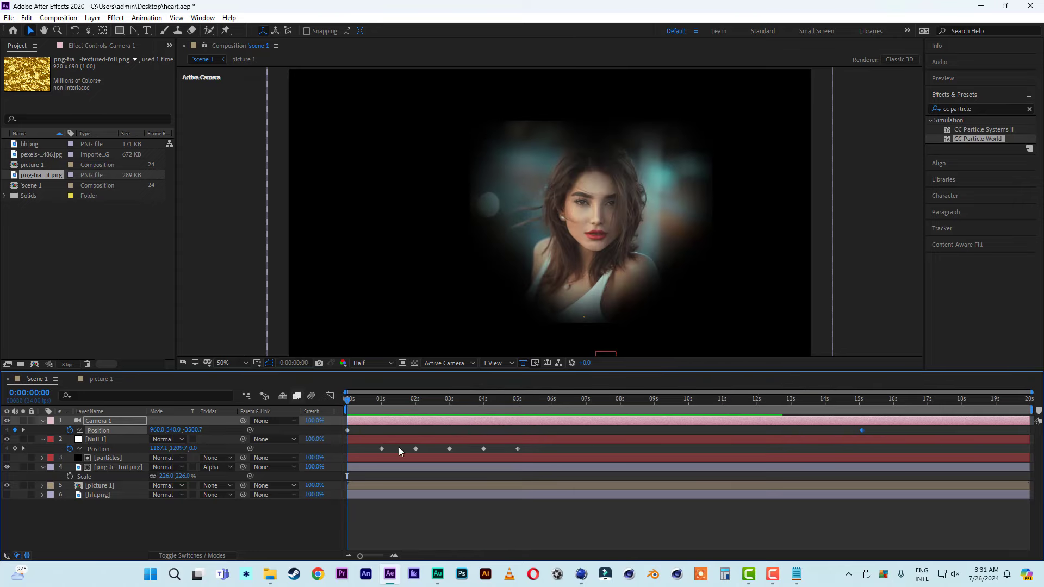
key(space)
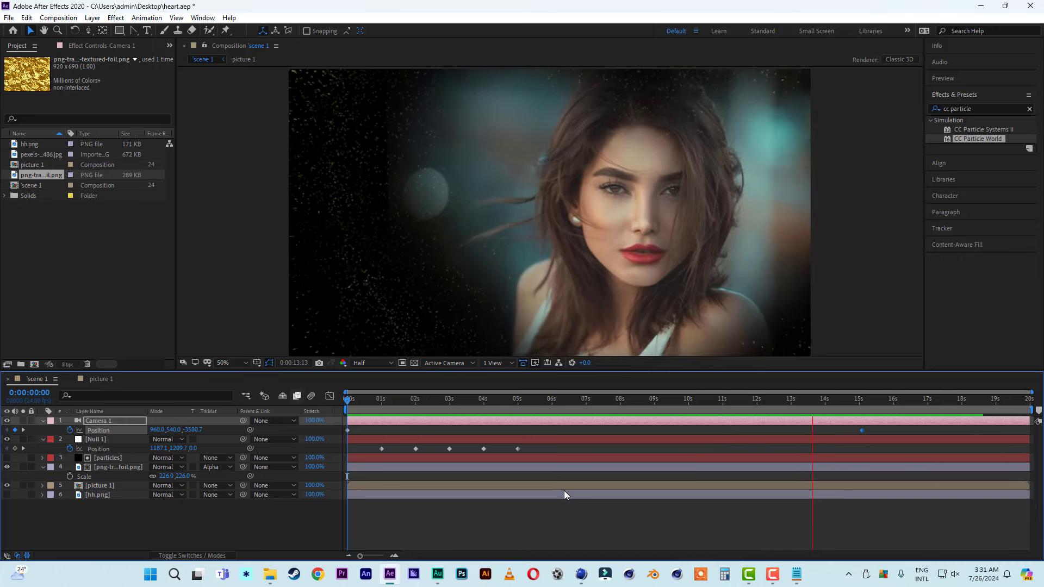
click(443, 404)
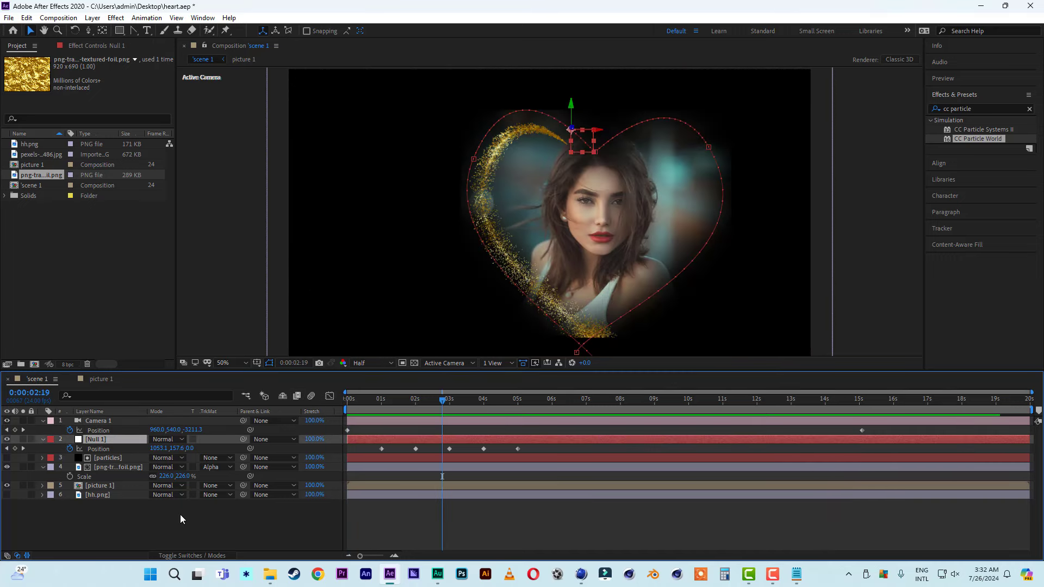
click(117, 468)
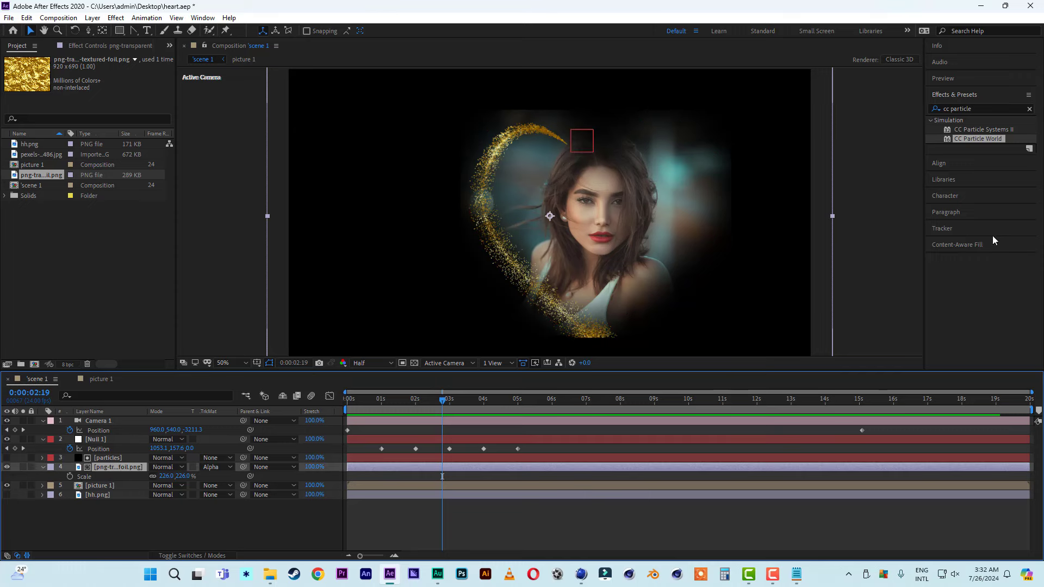
click(989, 109)
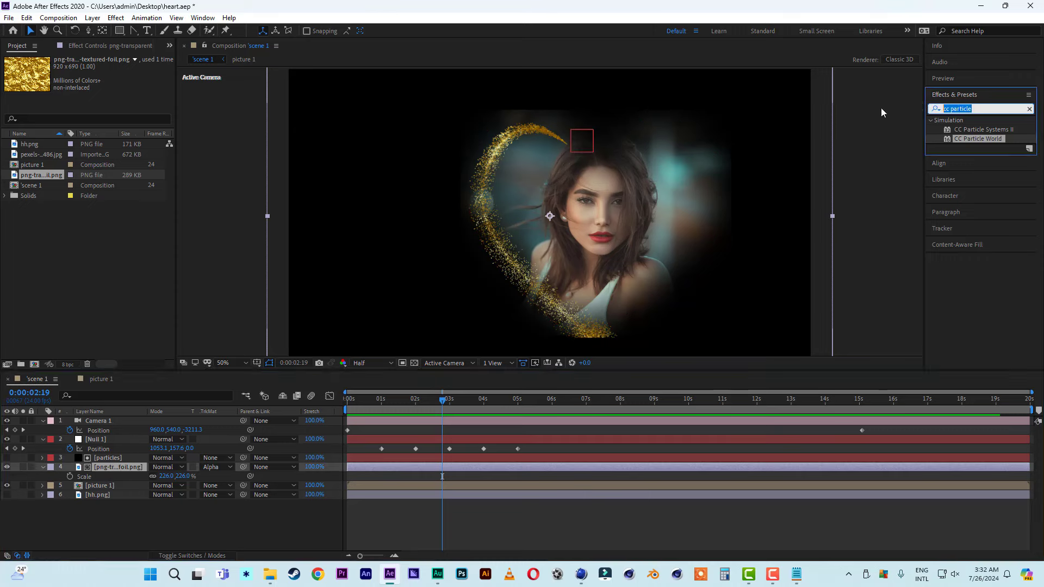
text(ra)
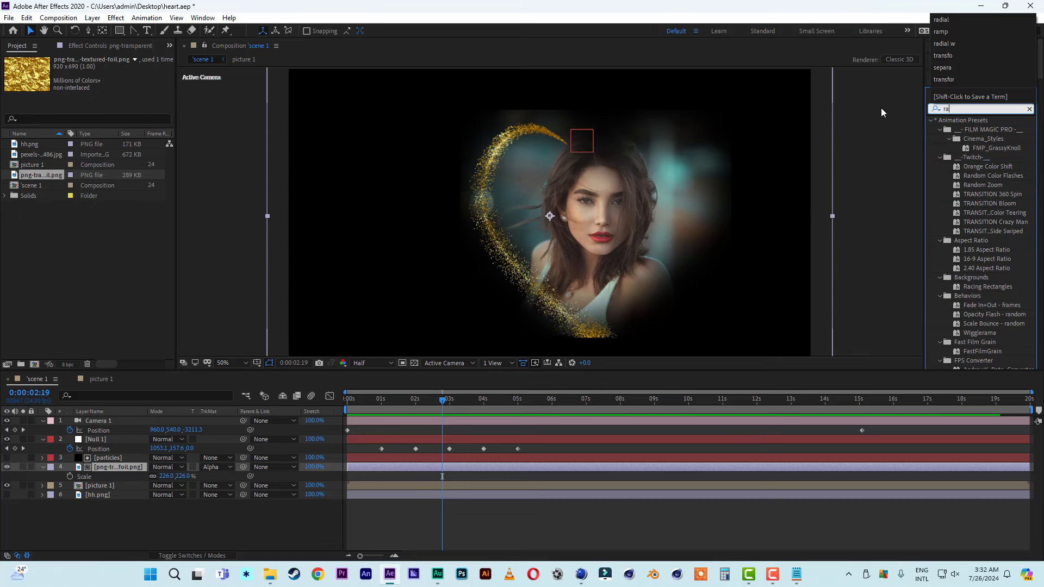
text(dial w)
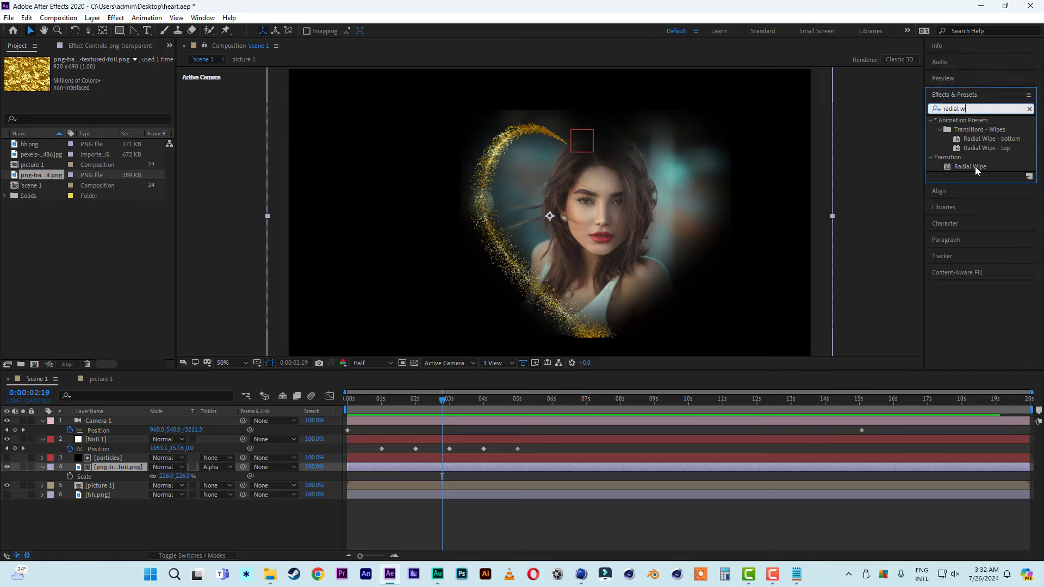
double_click(974, 166)
double_click(961, 166)
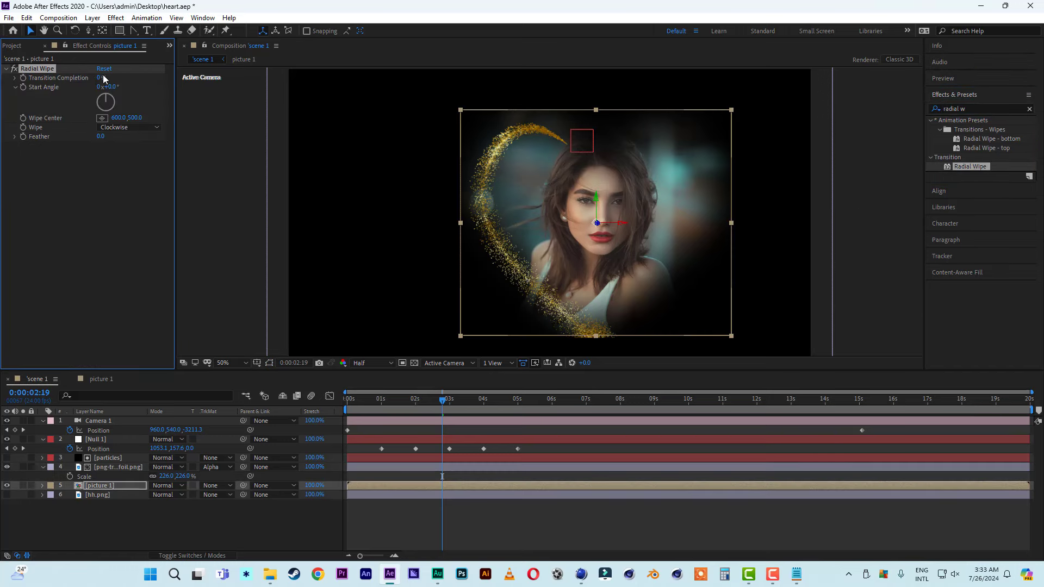
- Set picture 1's Radial Wipe to Counterclockwise with a start angle of 180° and transition completion of 100%
mouse_move(100, 81)
mouse_down()
mouse_move(152, 79)
mouse_move(101, 79)
mouse_up()
click(133, 130)
click(137, 152)
drag(100, 86, 132, 87)
click(112, 87)
click(136, 178)
drag(100, 77, 171, 80)
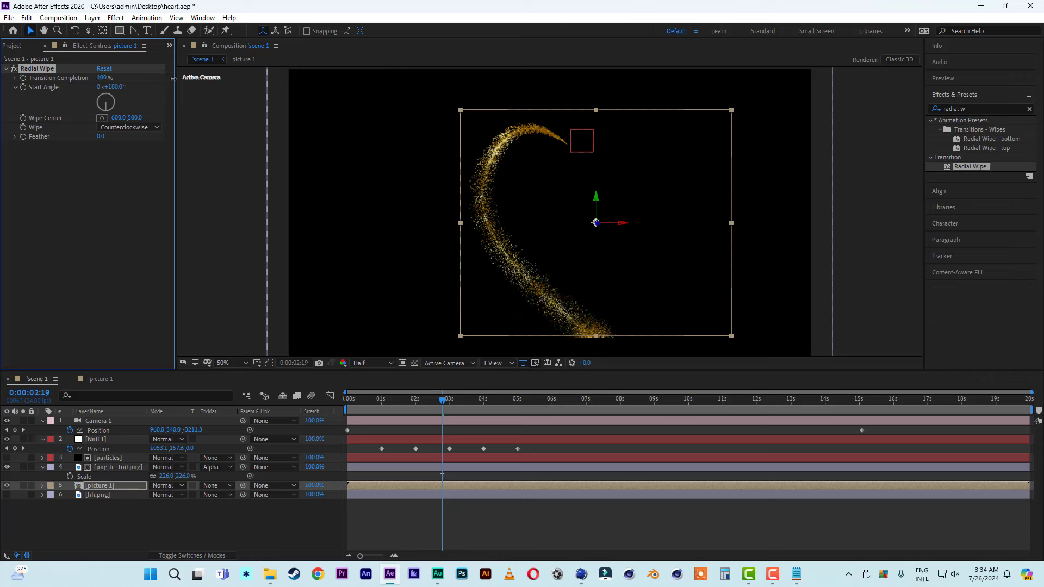
- Reveal picture 1's Radial Wipe properties and keyframe Transition Completion at 100% at 0:00:01:01
click(382, 399)
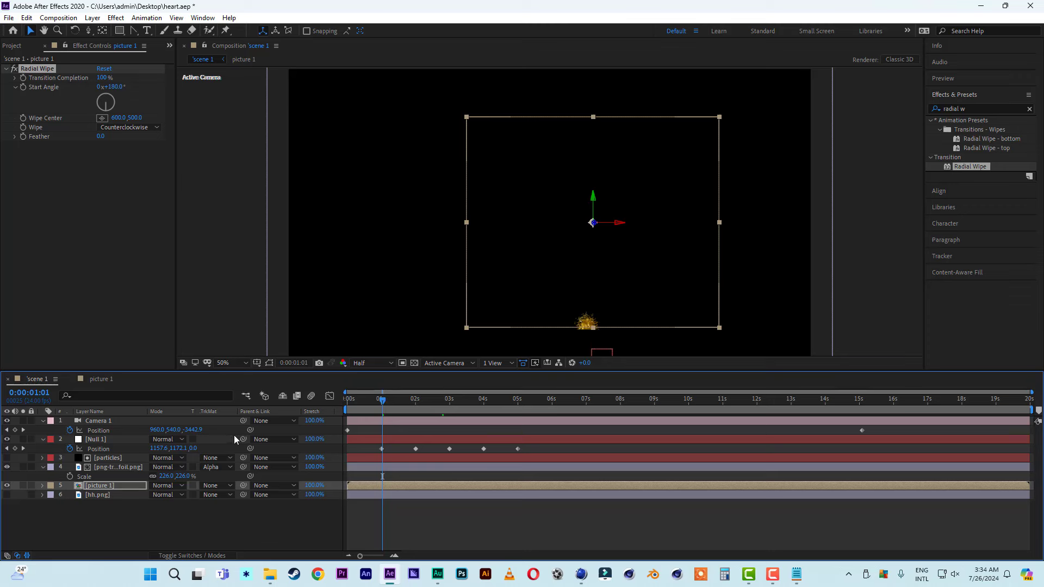
click(107, 490)
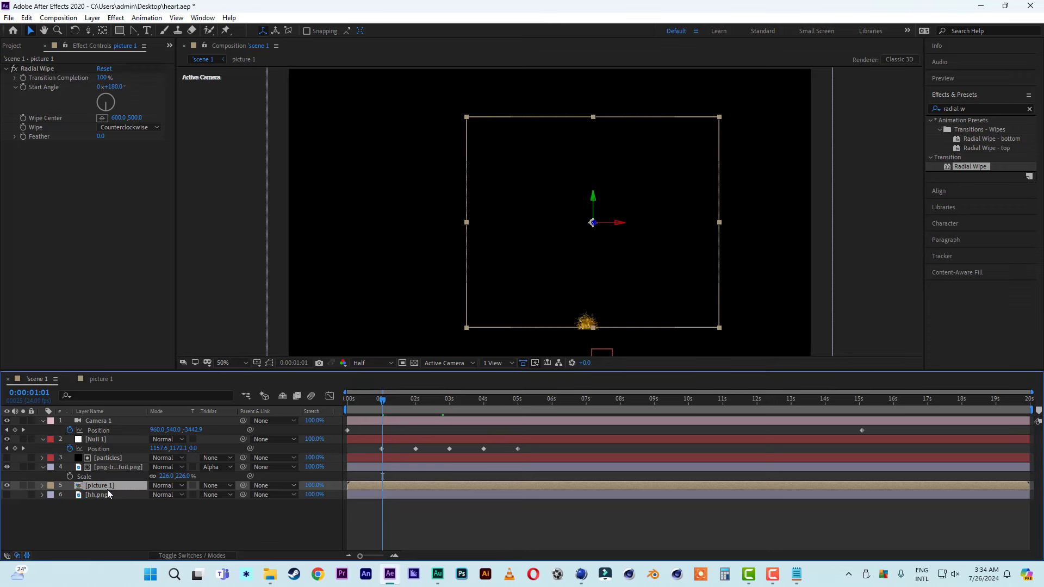
key(e)
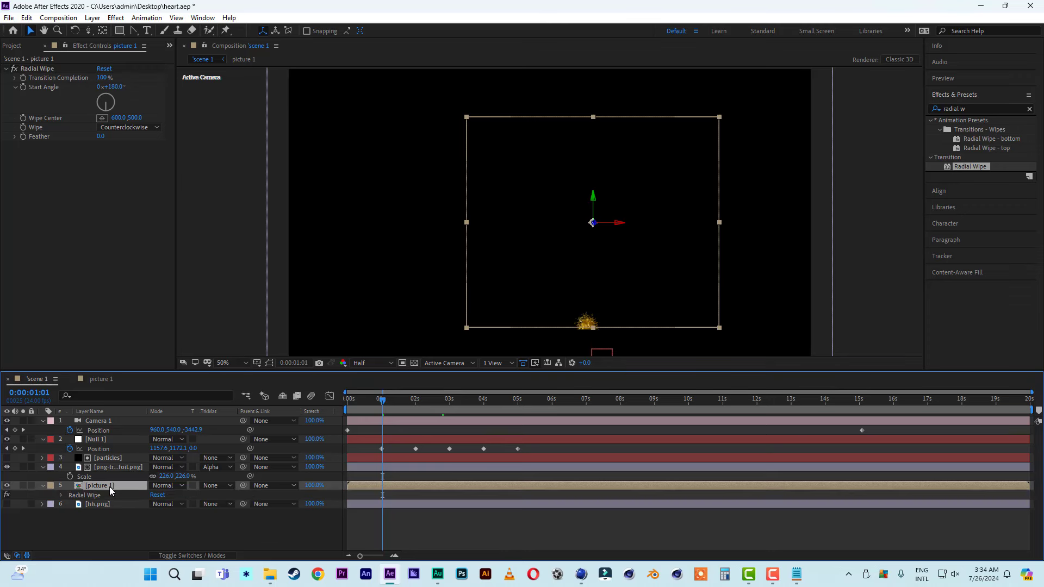
click(62, 495)
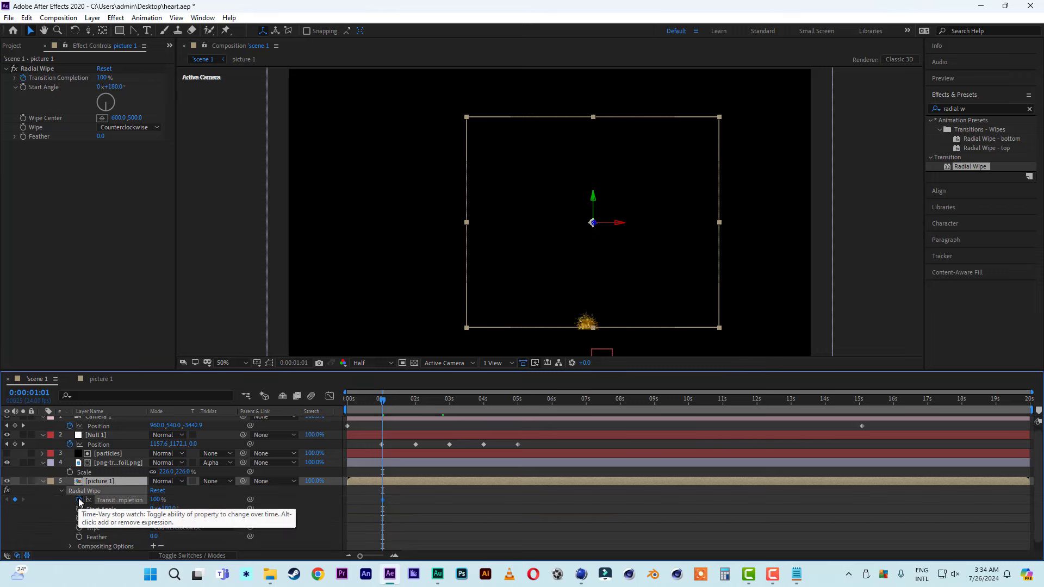
click(79, 499)
- Set picture 1's Radial Wipe Transition Completion to 71% at 0:00:01:21, then move the current time to 0:00:05:04
drag(380, 401, 410, 408)
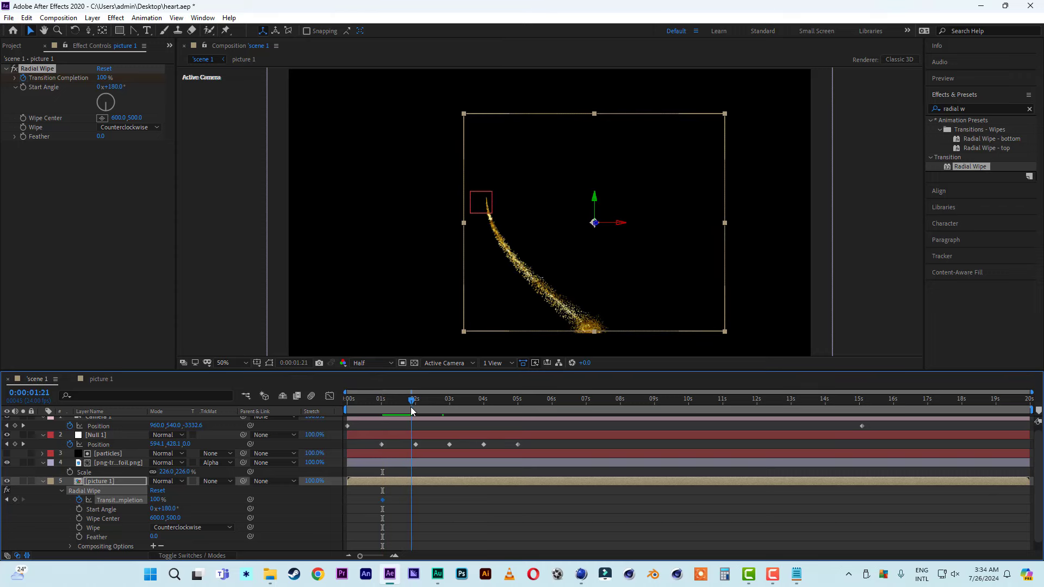
drag(156, 502, 141, 500)
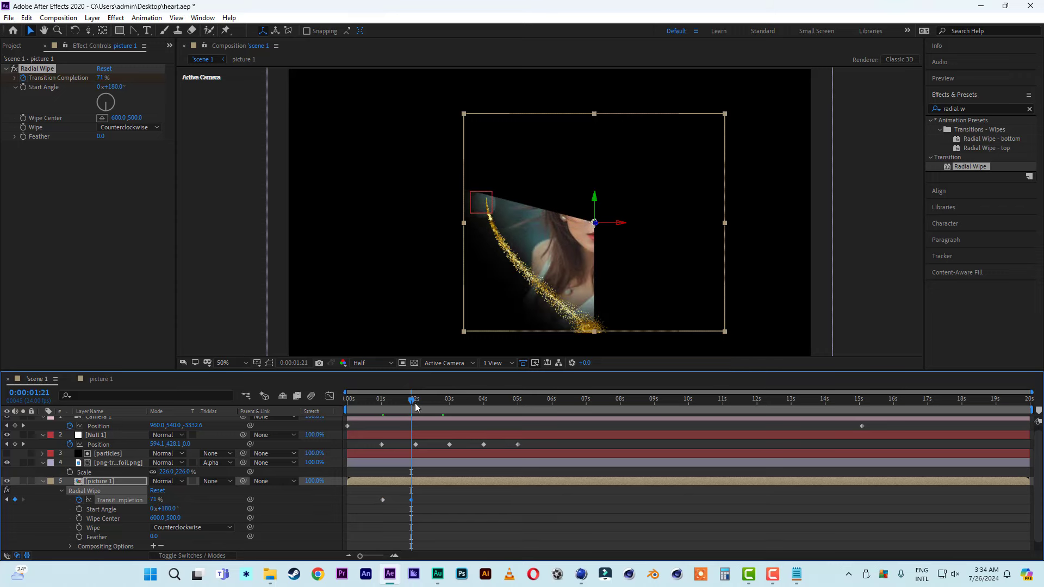
drag(413, 400, 523, 414)
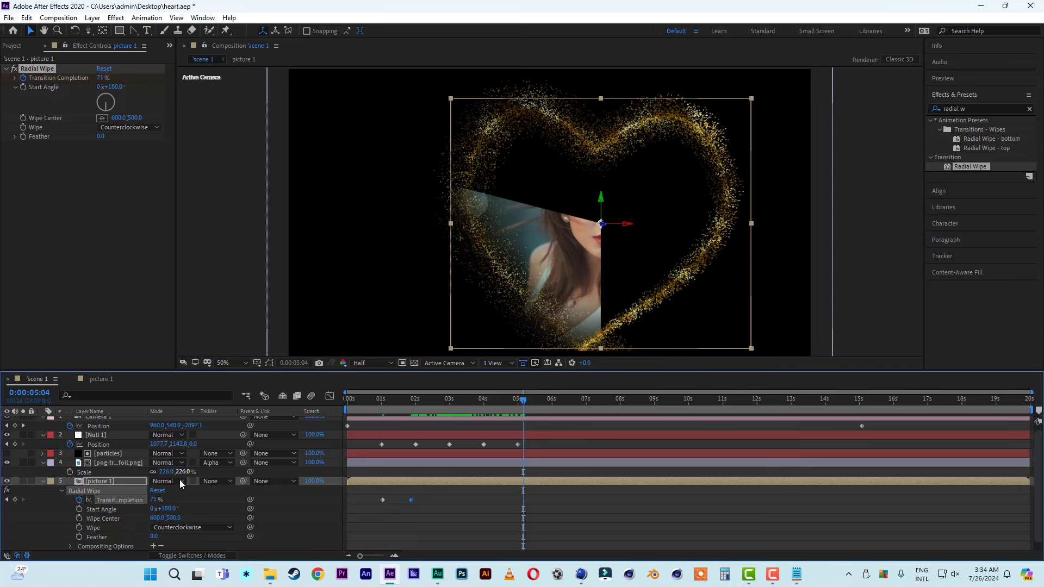
- Keyframe picture 1's Radial Wipe completion at 0% at 0:00:05:04, delete the middle completion keyframe, and preview the wipe
drag(156, 502, 116, 501)
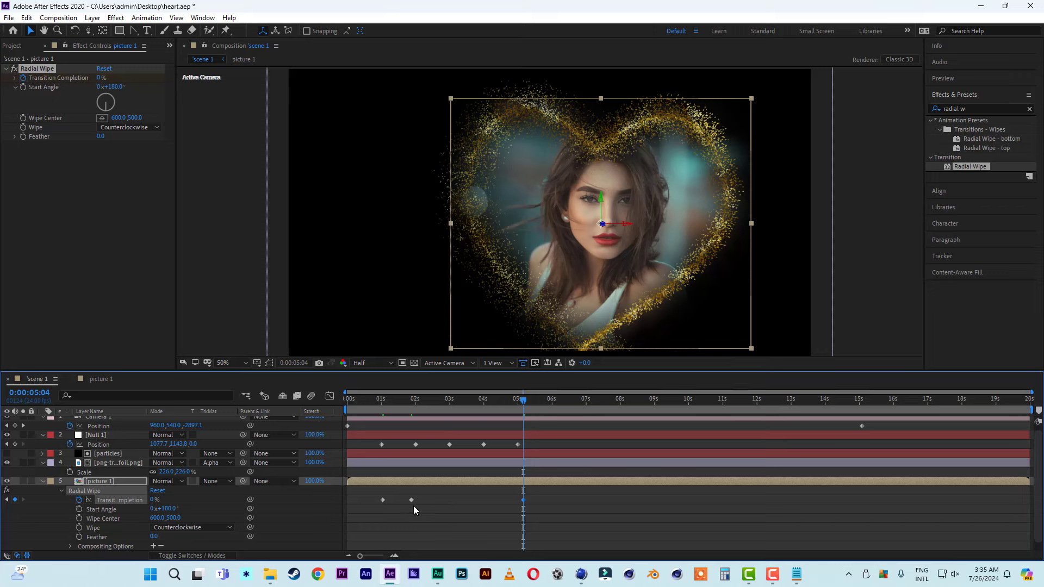
key(Delete)
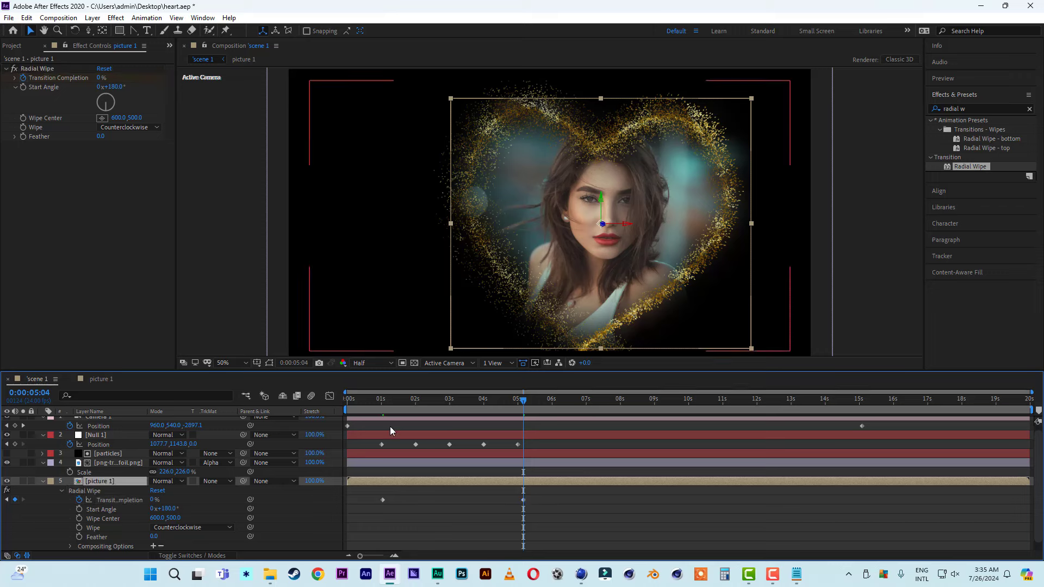
click(378, 402)
key(space)
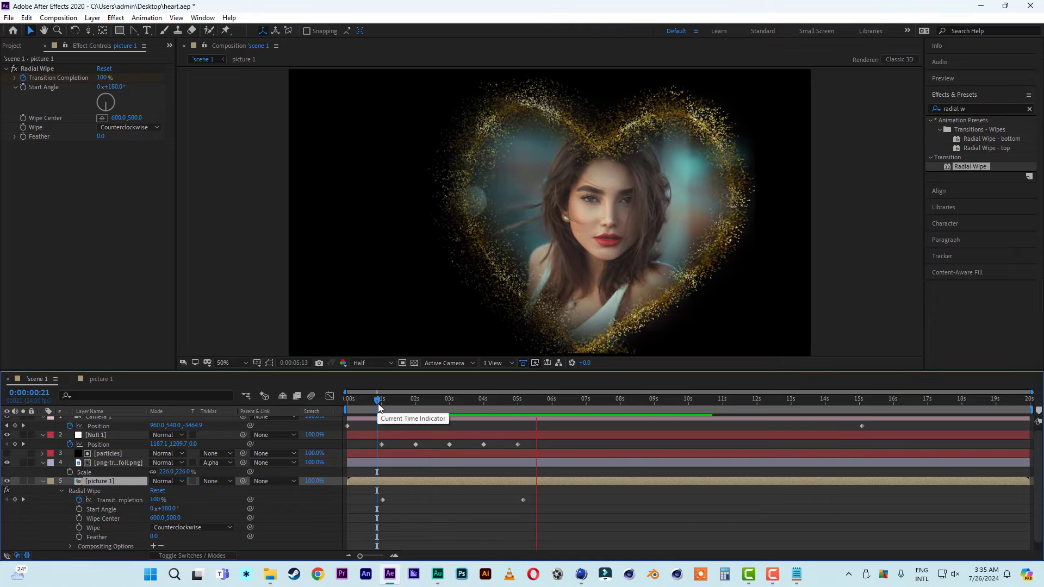
key(space)
- Set the Radial Wipe feather on picture 1 to 119 and preview the softened reveal from the start
drag(408, 405, 445, 406)
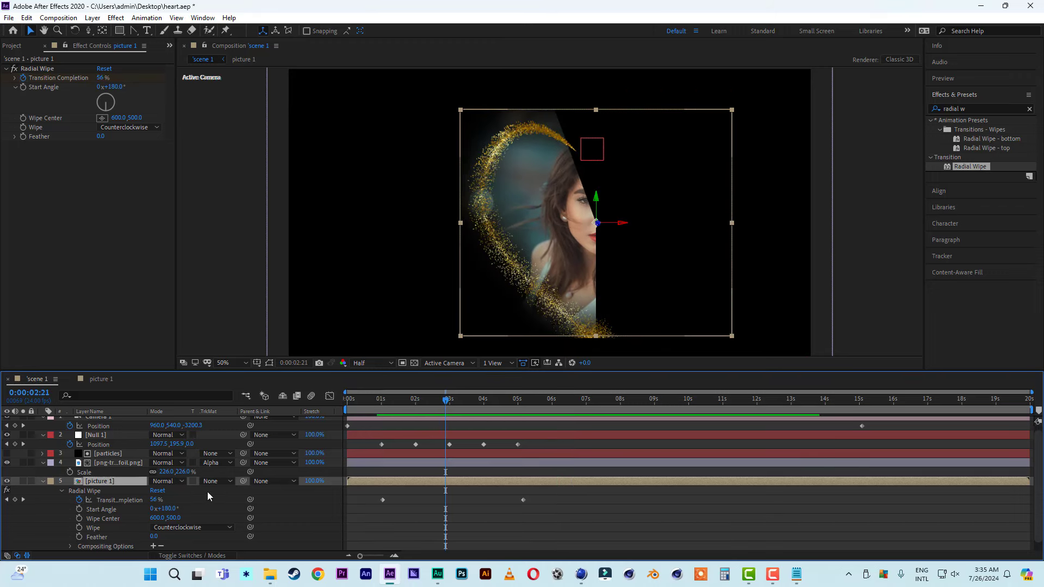
drag(100, 137, 168, 140)
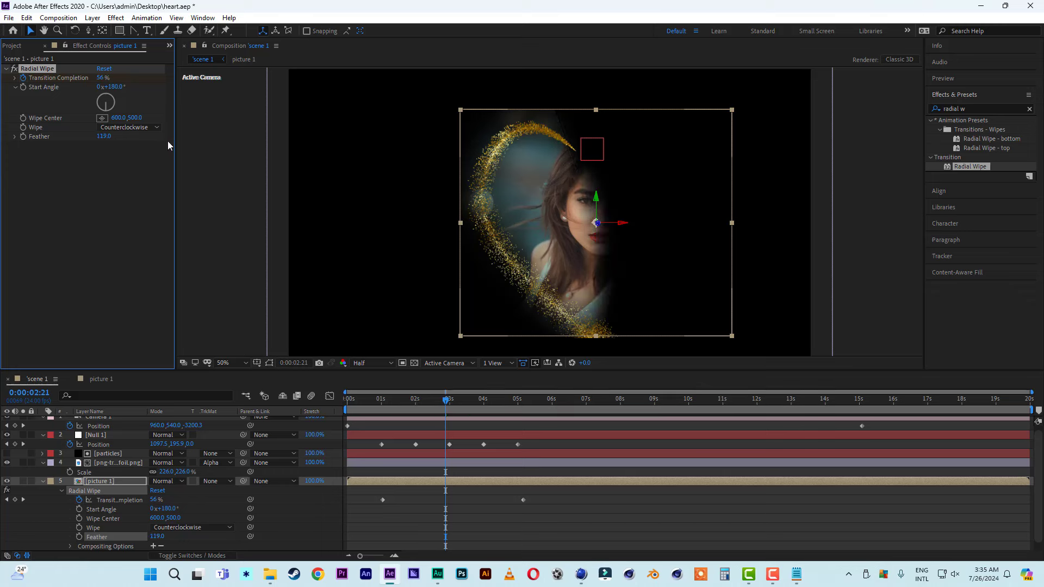
click(109, 484)
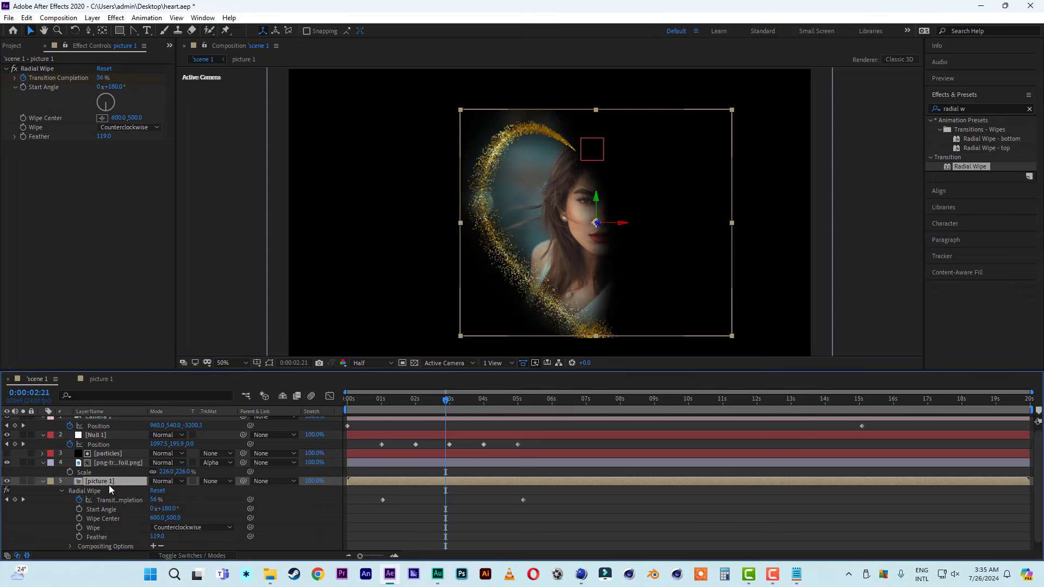
click(415, 362)
click(415, 362)
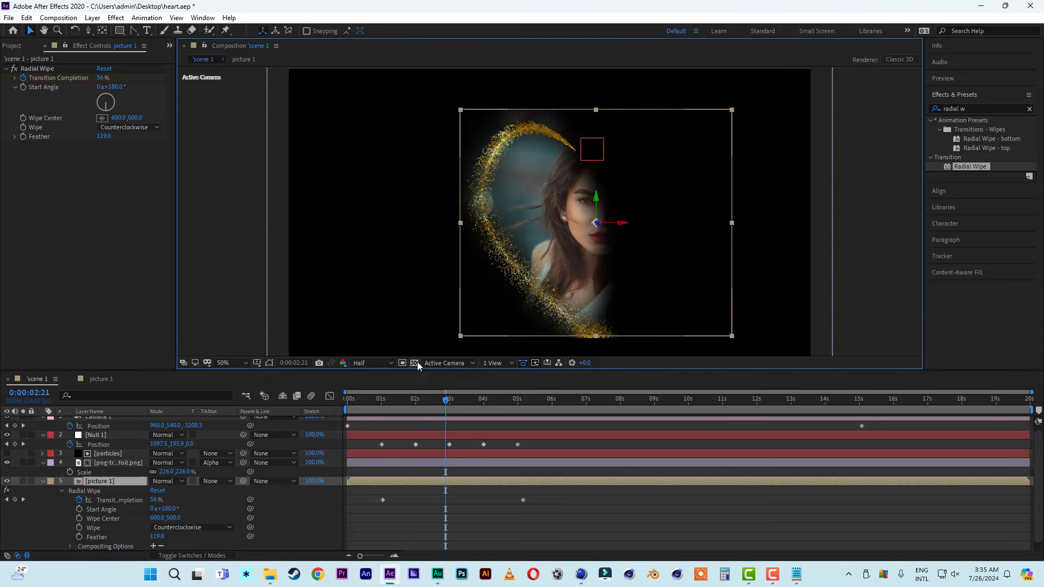
key(Home)
key(space)
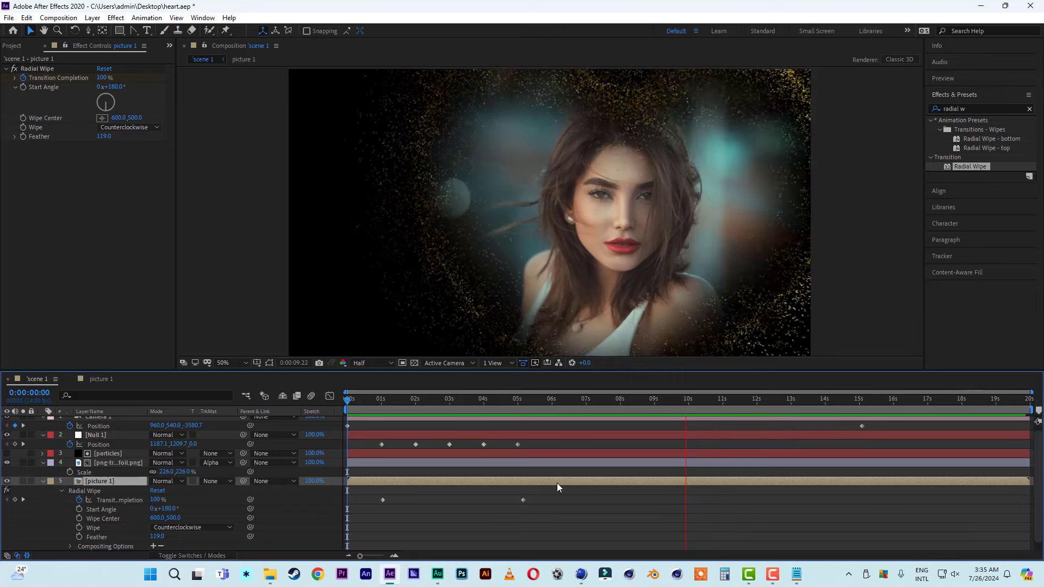
click(500, 399)
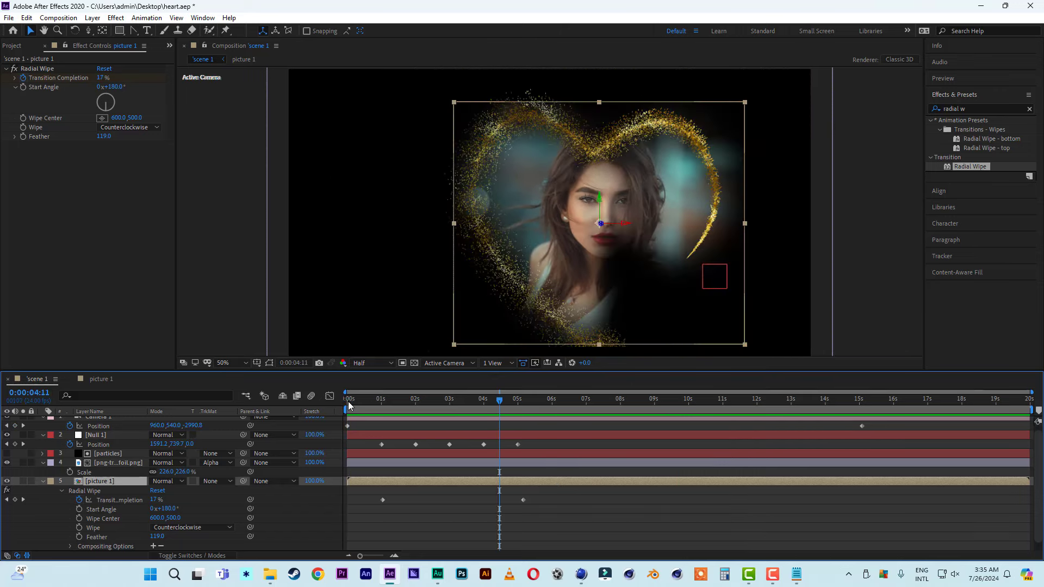
- Duplicate picture 1's Radial Wipe effect with the playhead at 0:00:09:00, and clear the copy's Transition Completion keyframes
drag(348, 401, 654, 411)
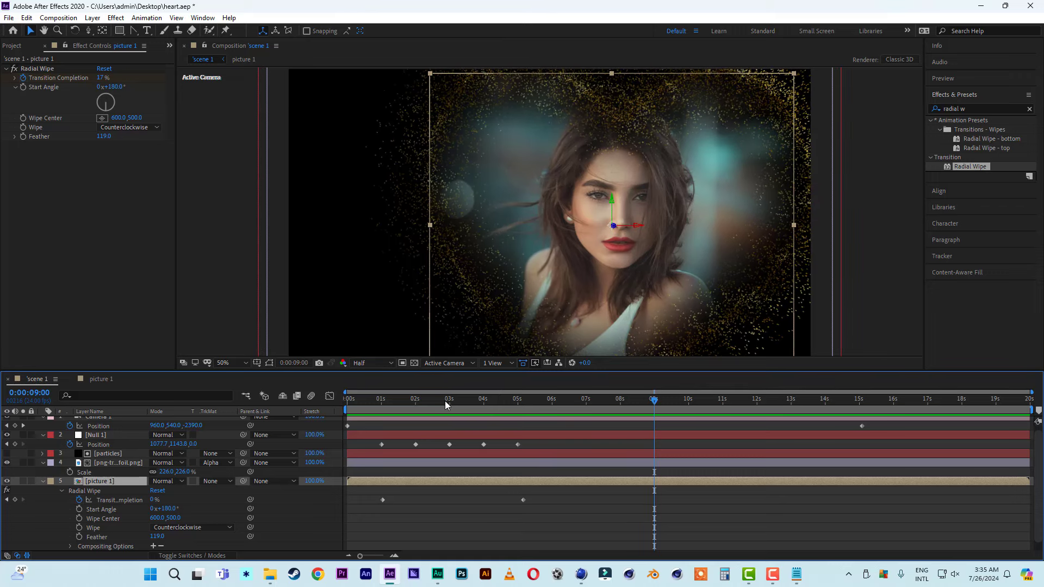
click(40, 68)
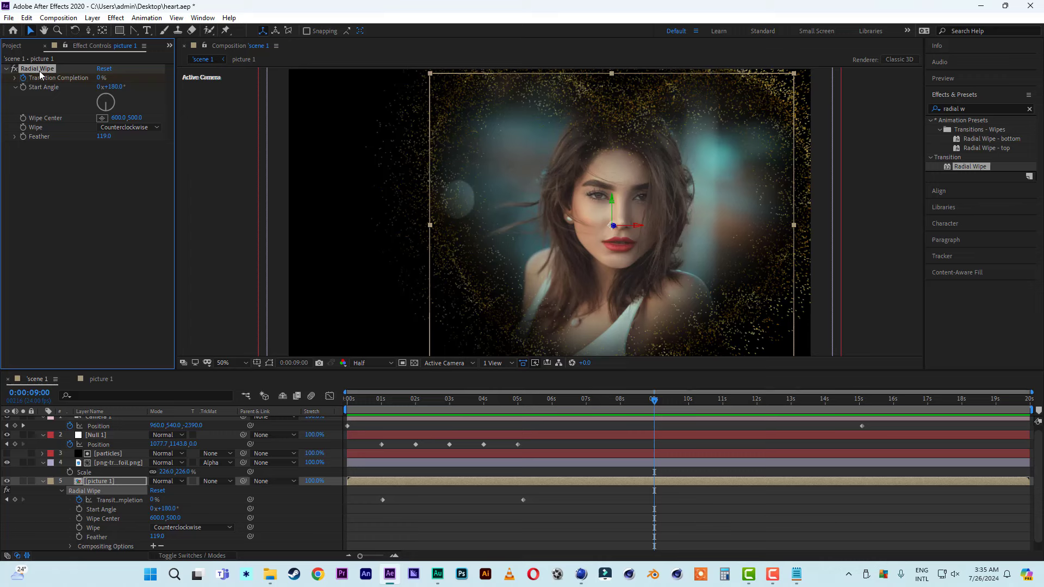
key(ctrl+d)
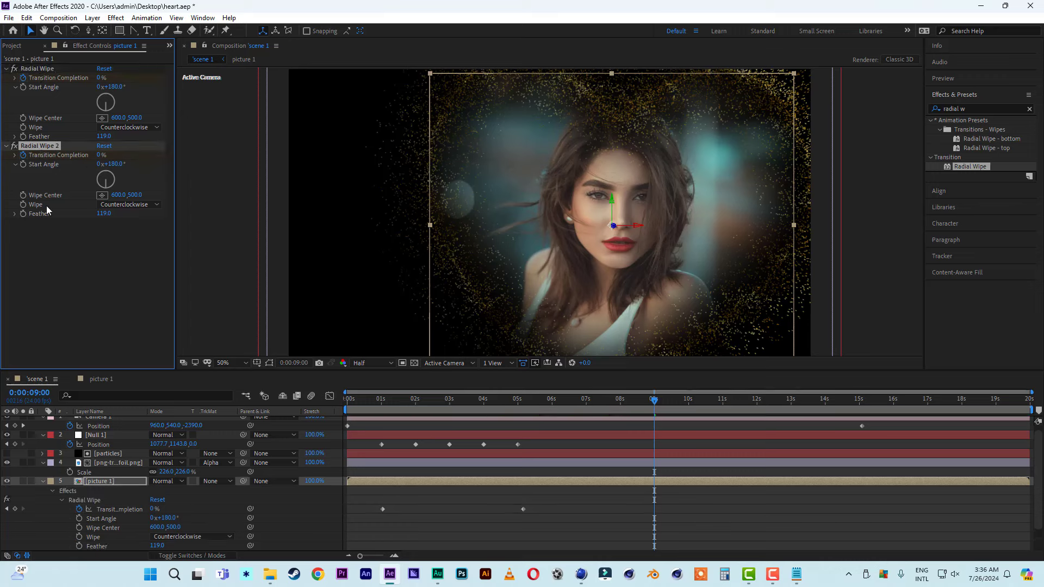
click(61, 500)
scroll(84, 518, down, 1)
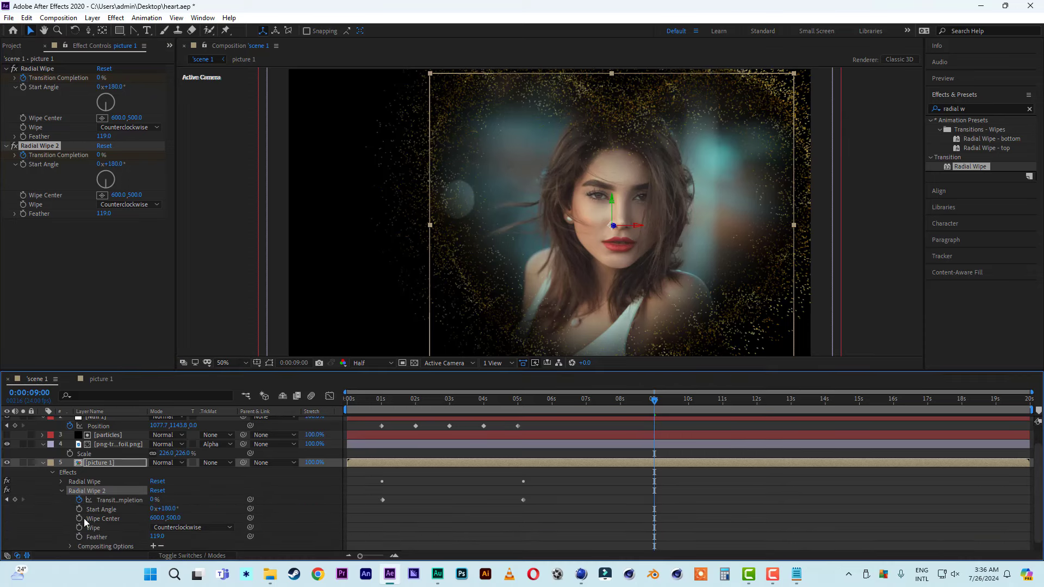
click(79, 500)
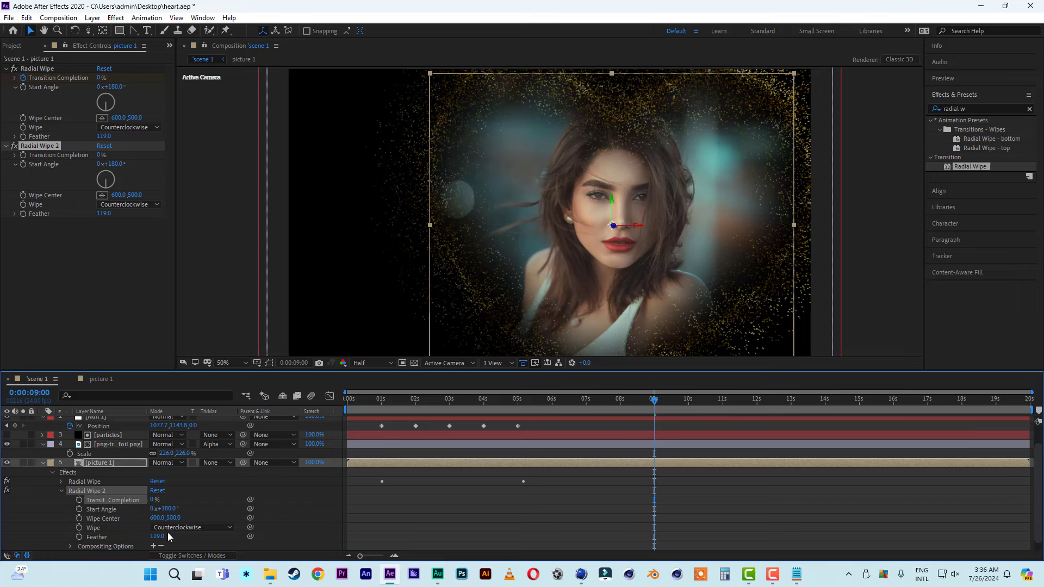
- Set the wipe direction of Radial Wipe 2 to Clockwise
click(182, 528)
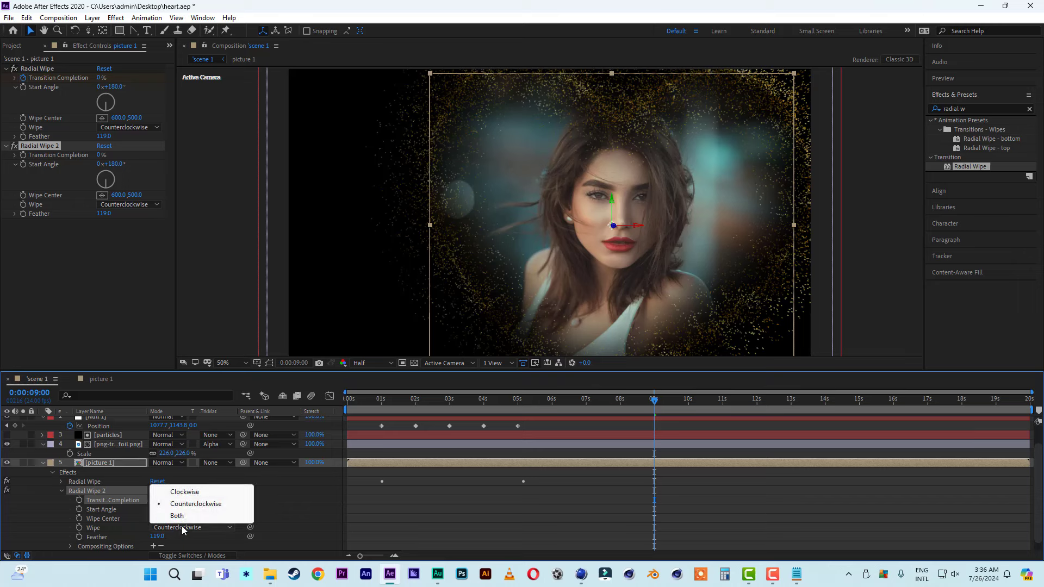
click(190, 492)
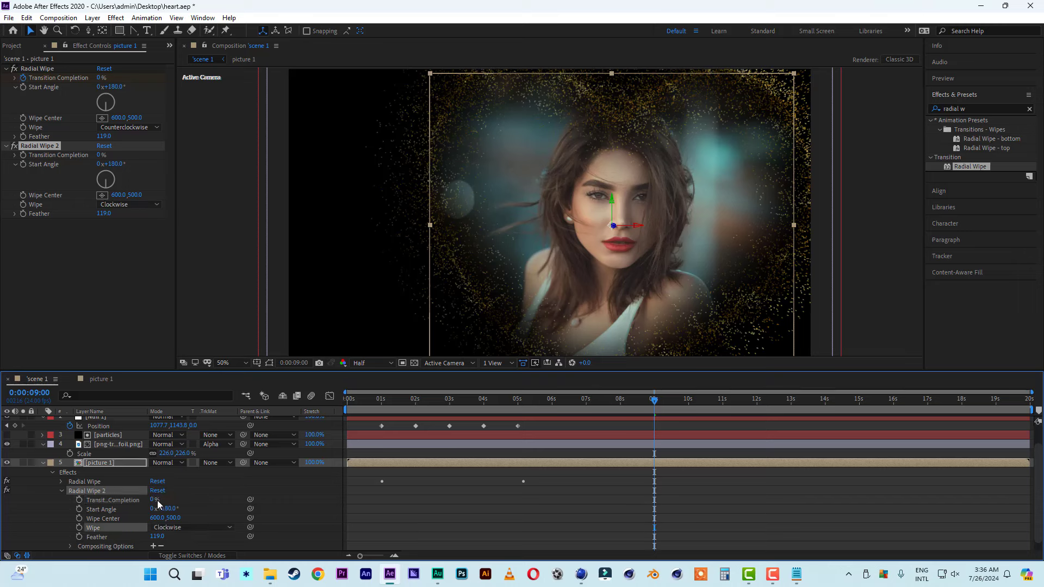
click(188, 527)
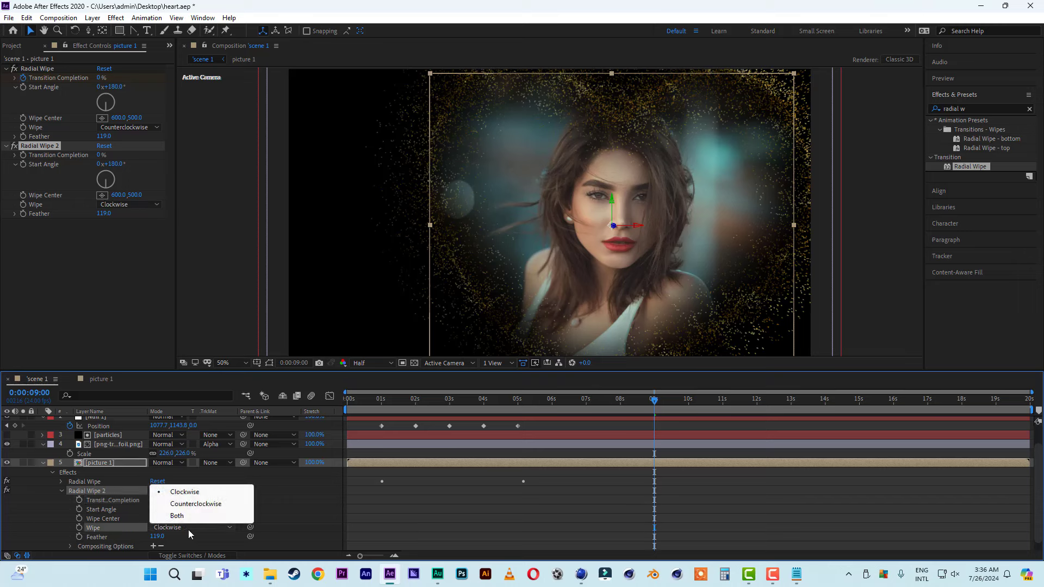
click(187, 492)
- Animate Radial Wipe 2's Transition Completion from 0% at 0:00:09:00 to 100% at 0:00:13:23
drag(155, 499, 101, 500)
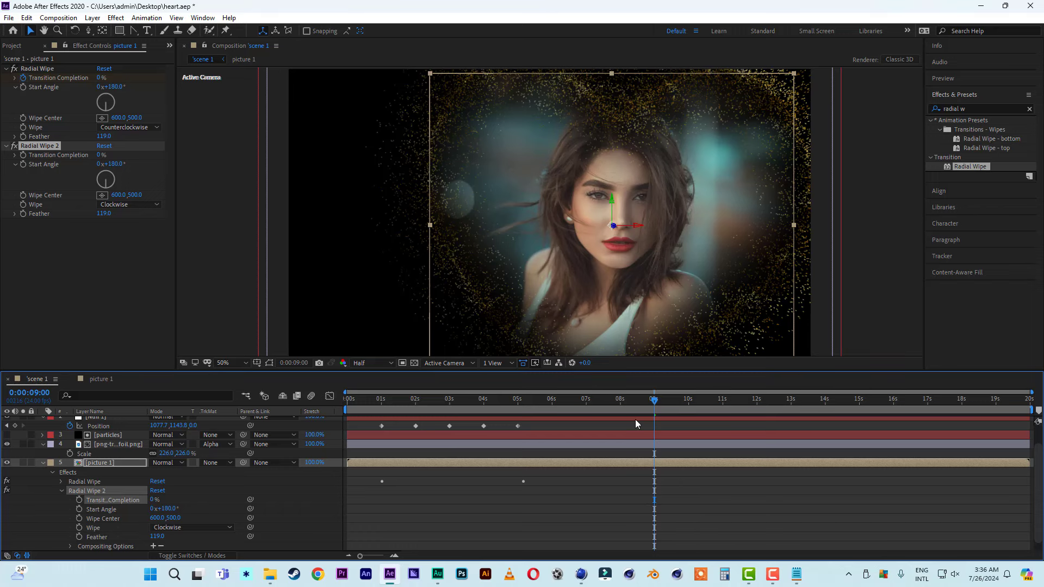
click(80, 500)
drag(657, 400, 815, 407)
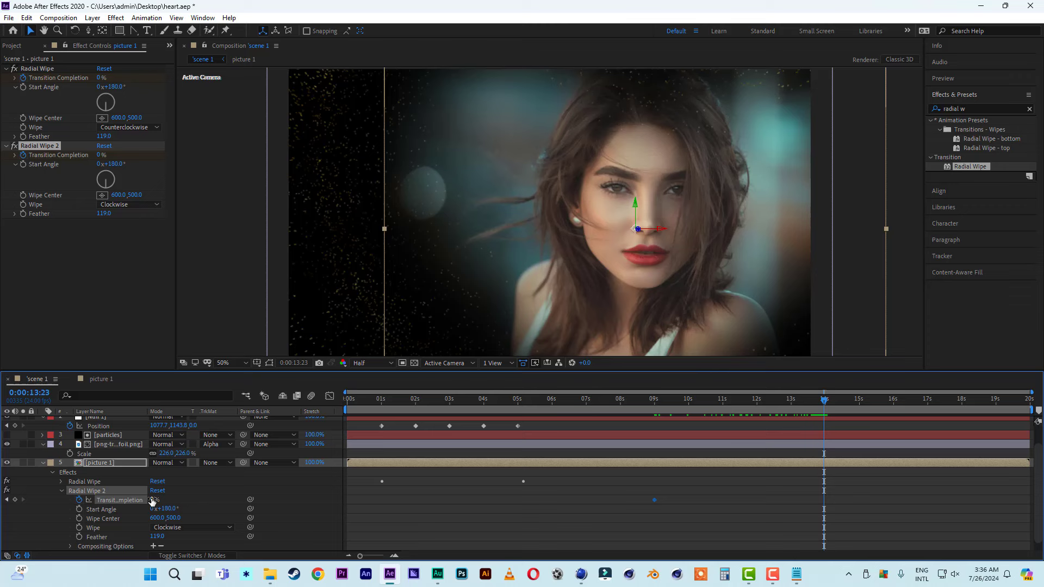
drag(151, 500, 297, 500)
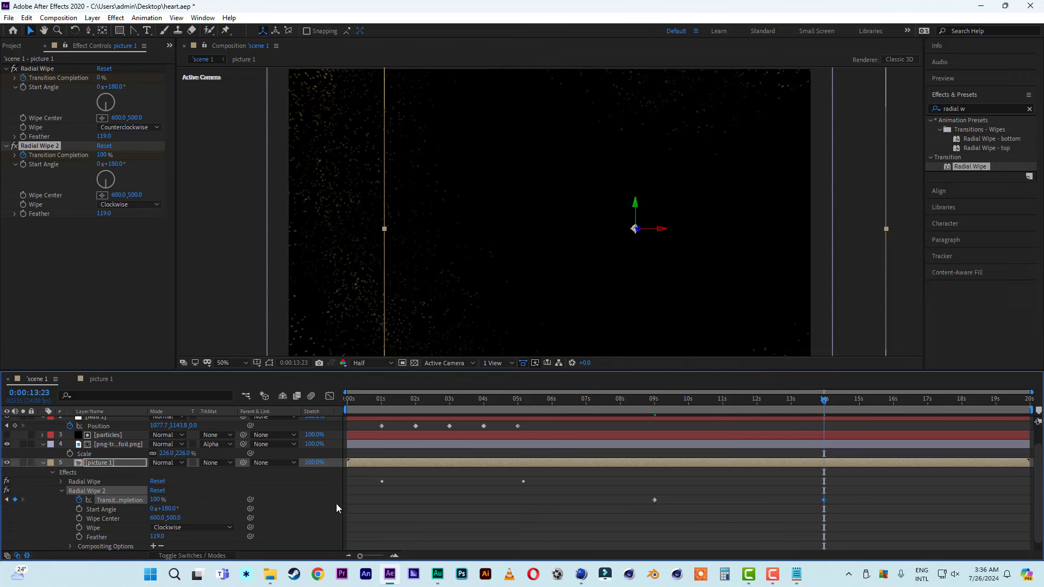
- Play scene 1 from the start to check how the picture wipes in and out
drag(386, 409, 298, 399)
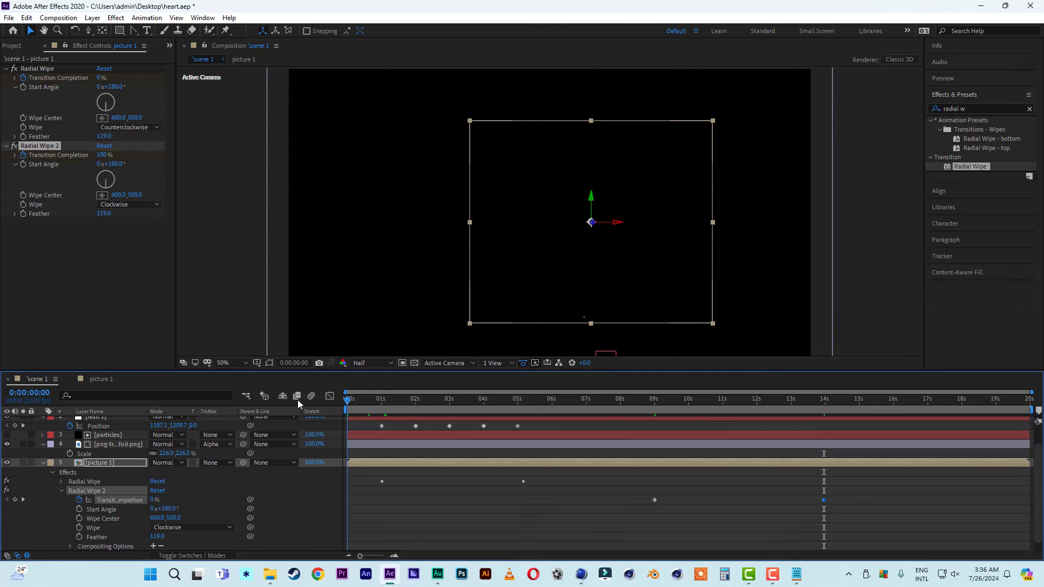
key(space)
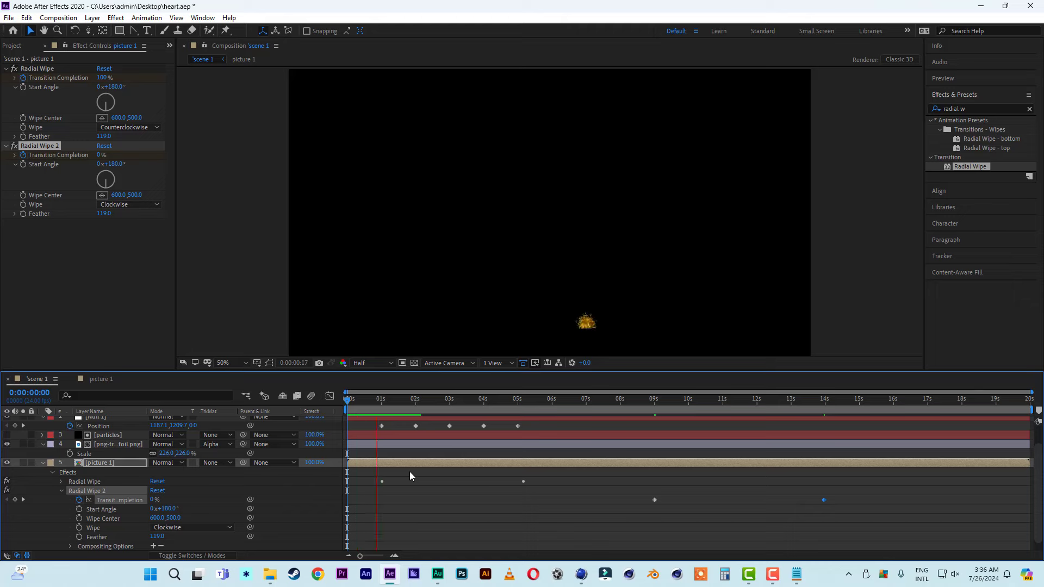
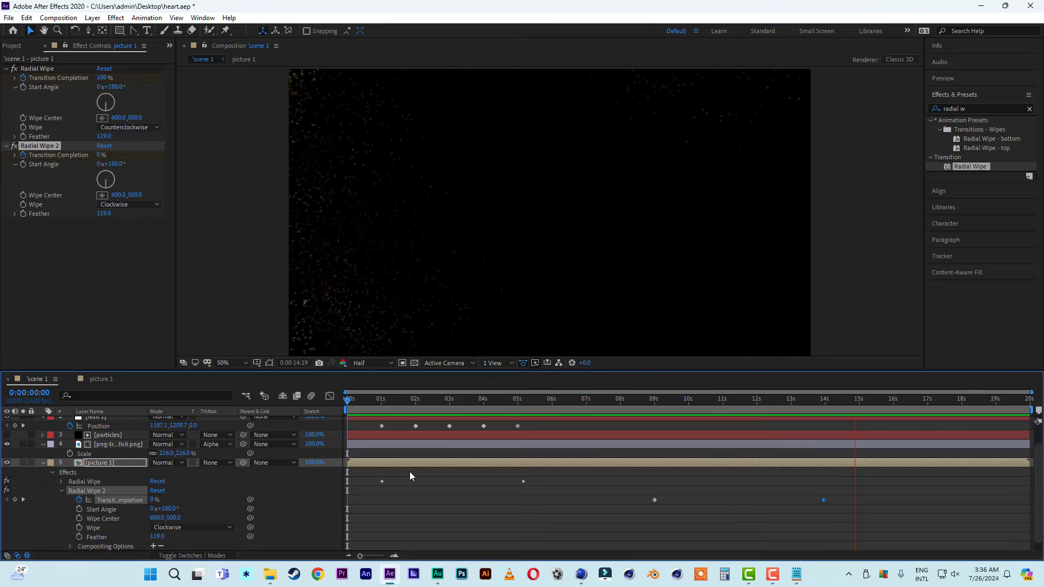
click(563, 402)
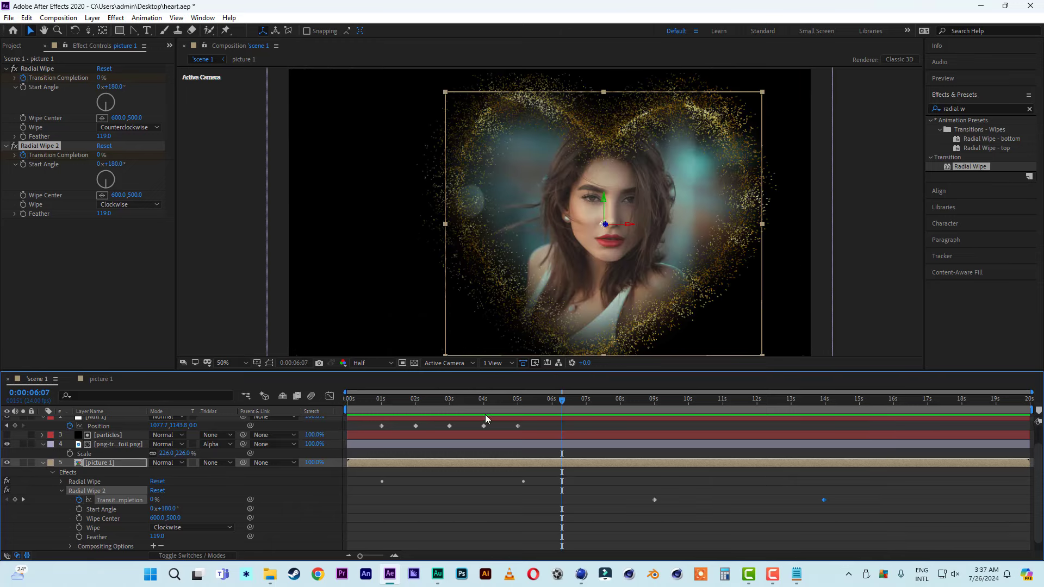
mouse_move(445, 403)
mouse_down()
mouse_move(355, 400)
mouse_move(441, 402)
mouse_up()
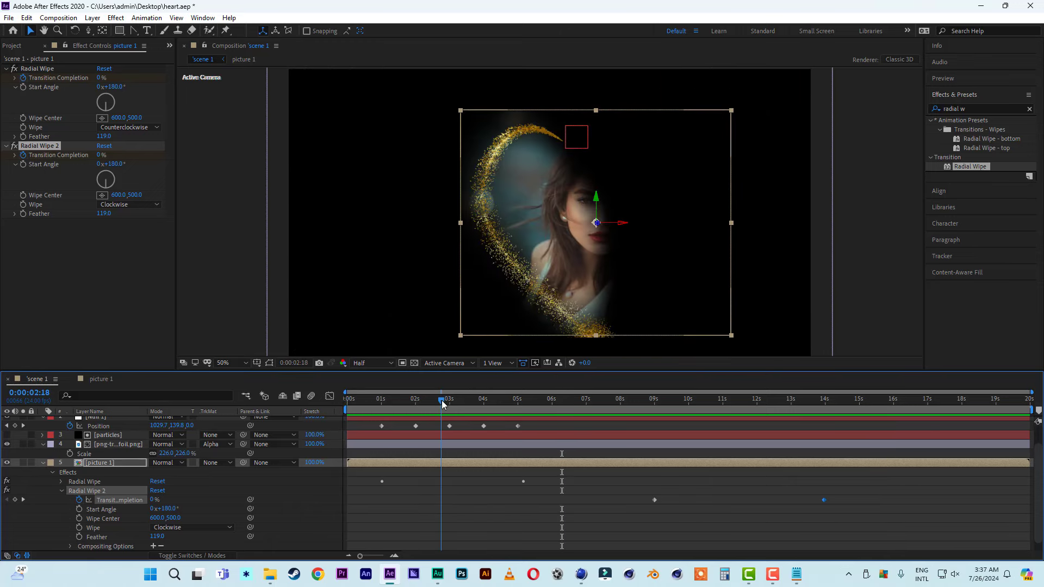
- Create a composition named main with the HDTV 1080 29.97 preset and a 40-second duration
click(12, 46)
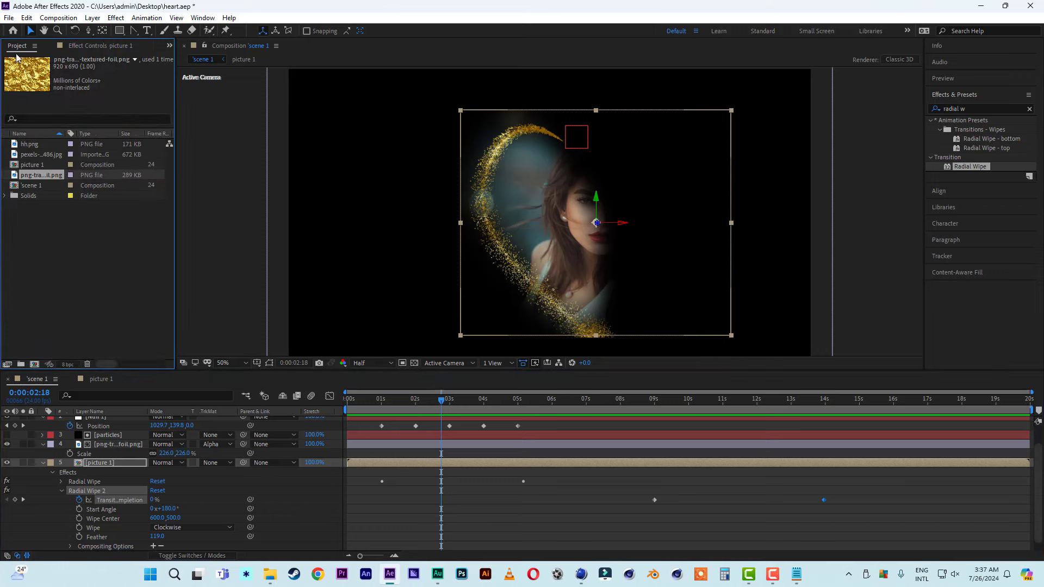
click(42, 462)
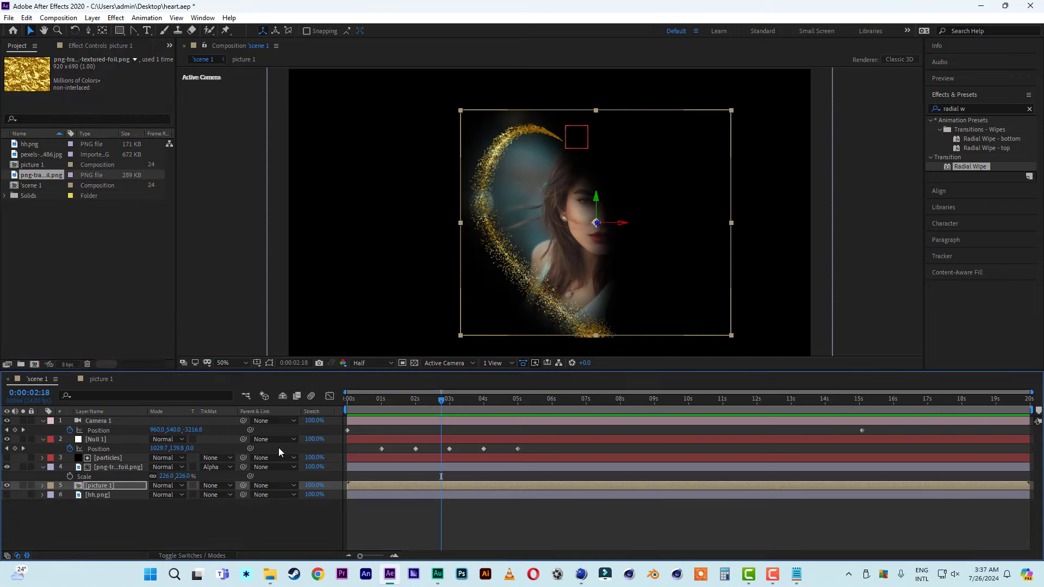
click(34, 364)
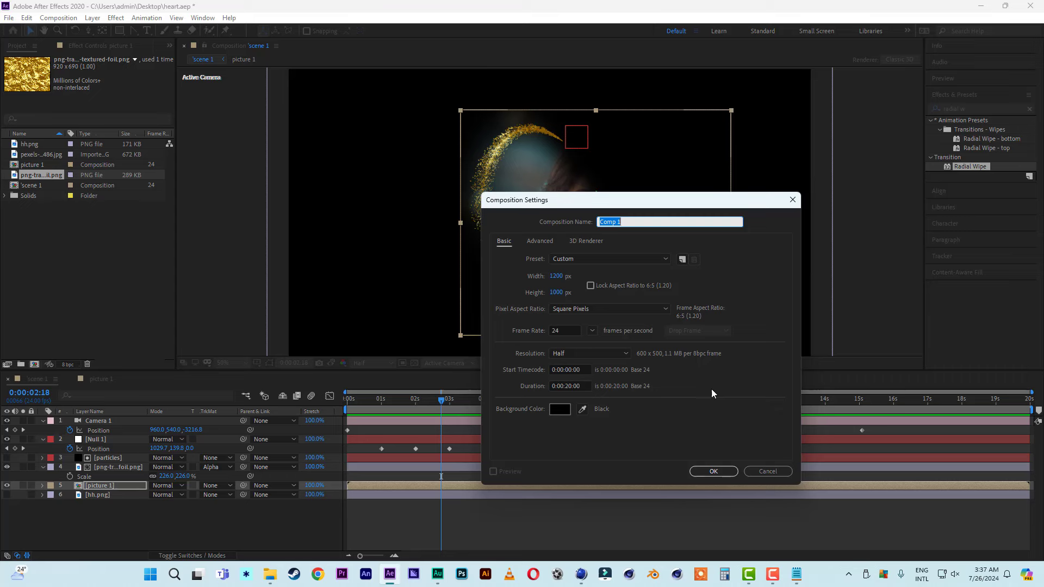
text(main)
click(569, 386)
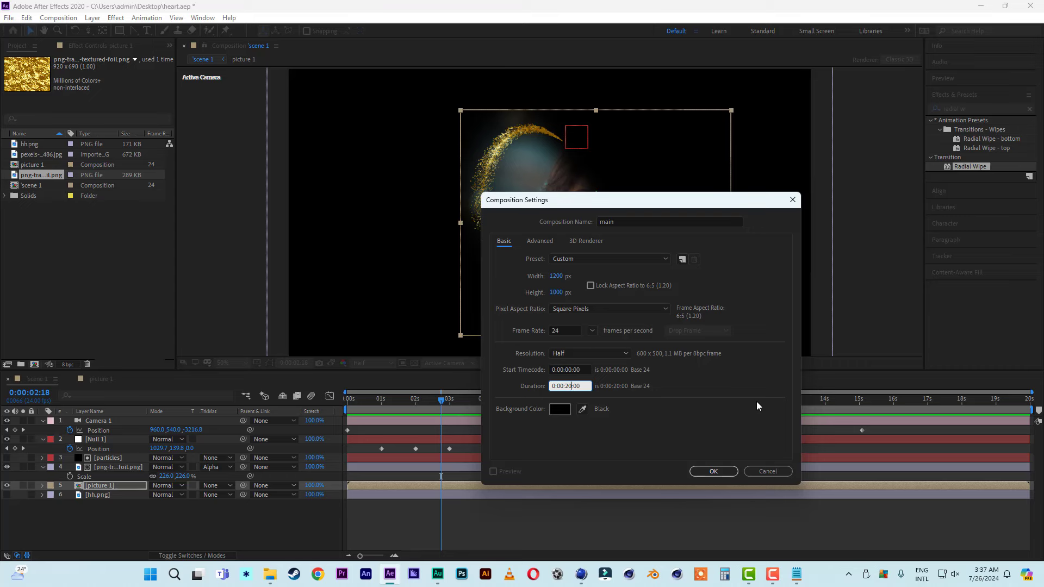
key(BackSpace)
text(4)
click(573, 257)
click(593, 455)
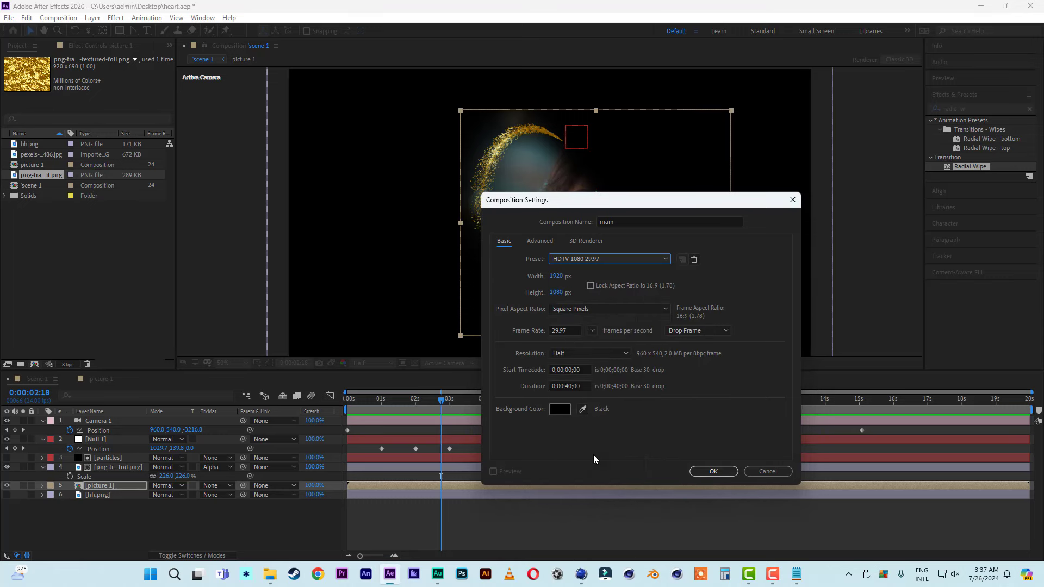
click(713, 470)
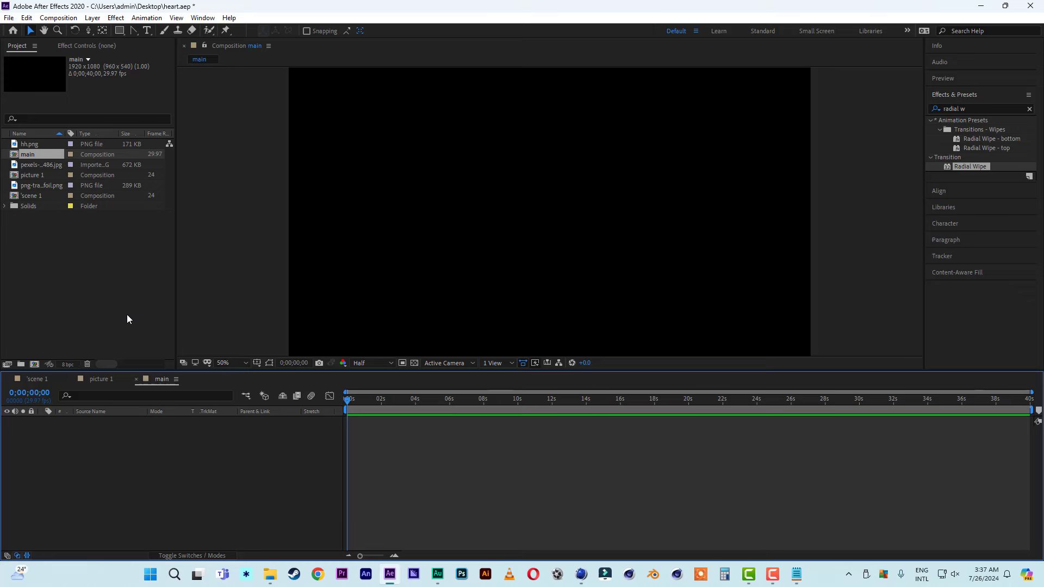
- Duplicate the scene 1 composition and add both to main, with scene 1 at the start and the copy below it starting at about 8 s
click(37, 197)
key(ctrl+d)
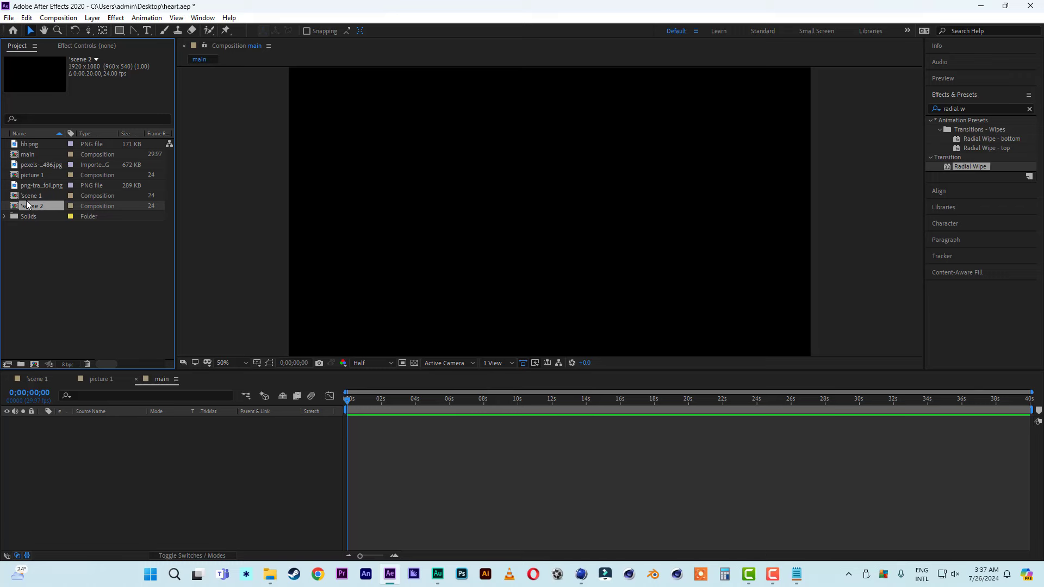
click(30, 200)
drag(30, 200, 70, 433)
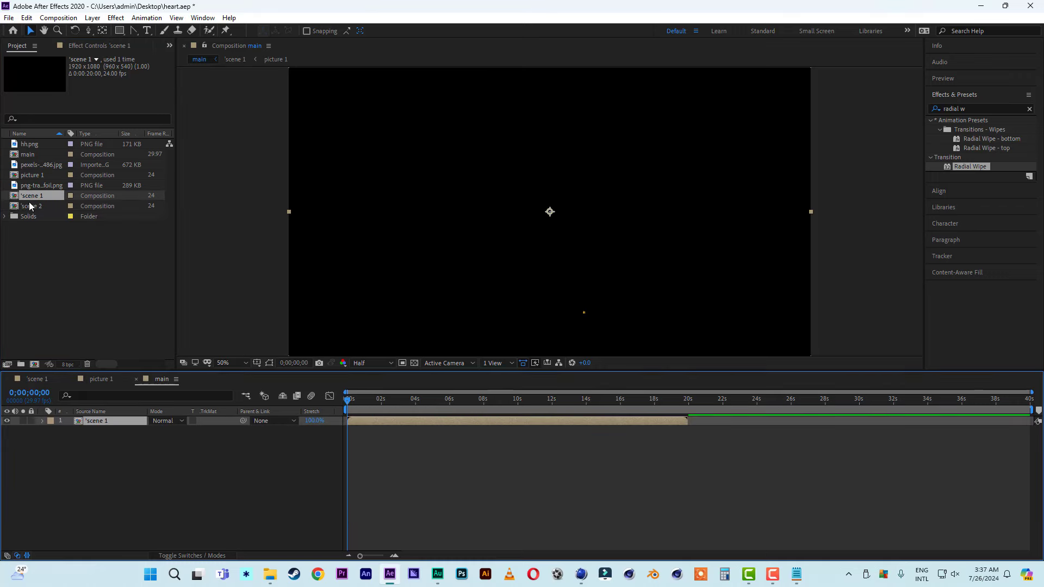
drag(31, 206, 497, 440)
- Play the main composition from the start to check the scene sequence
click(364, 399)
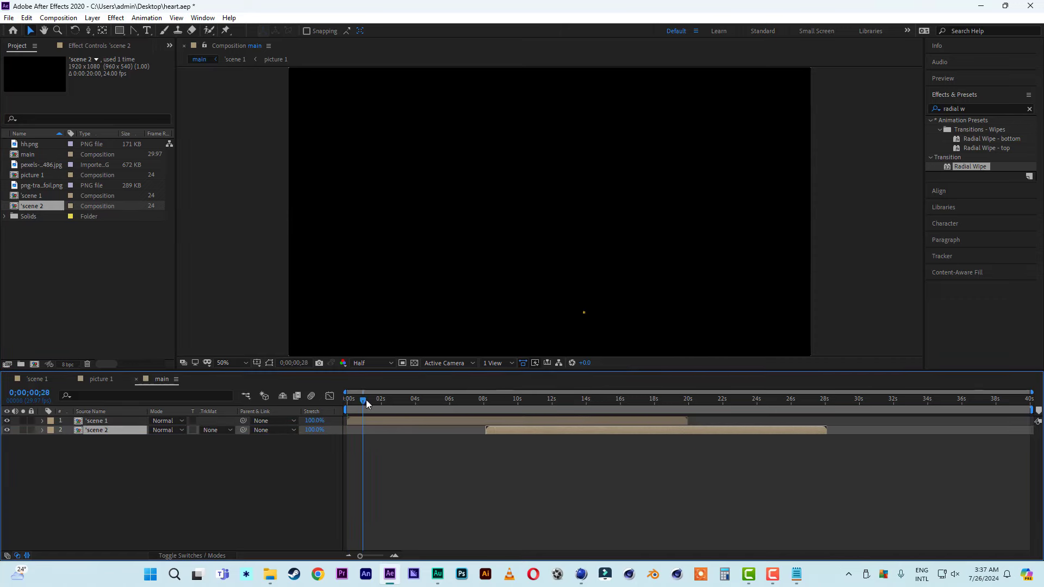
drag(366, 399, 321, 399)
key(space)
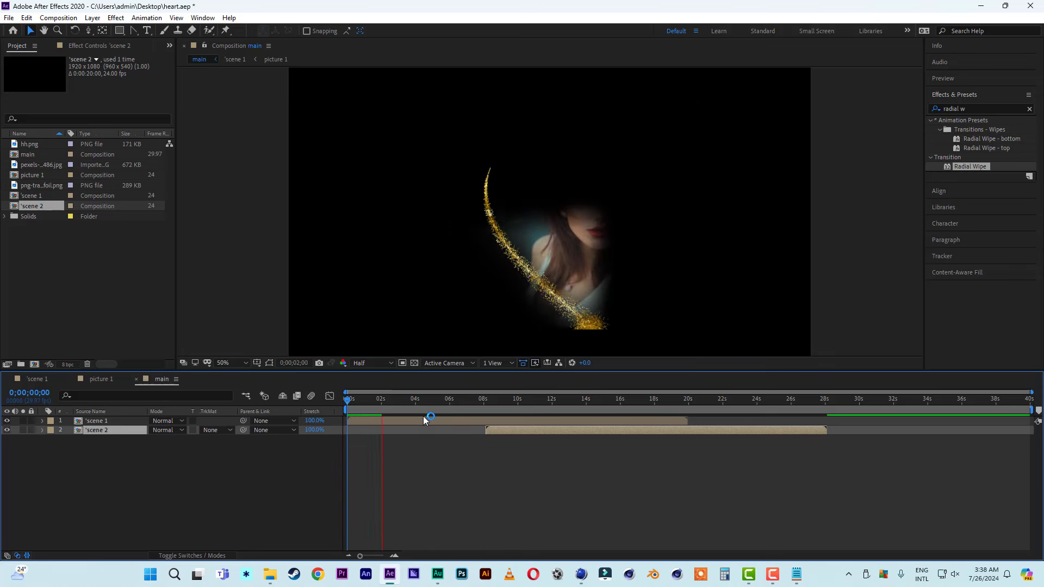
- Set the time stretch factor of both the scene 1 and scene 2 layers to 80%
click(314, 430)
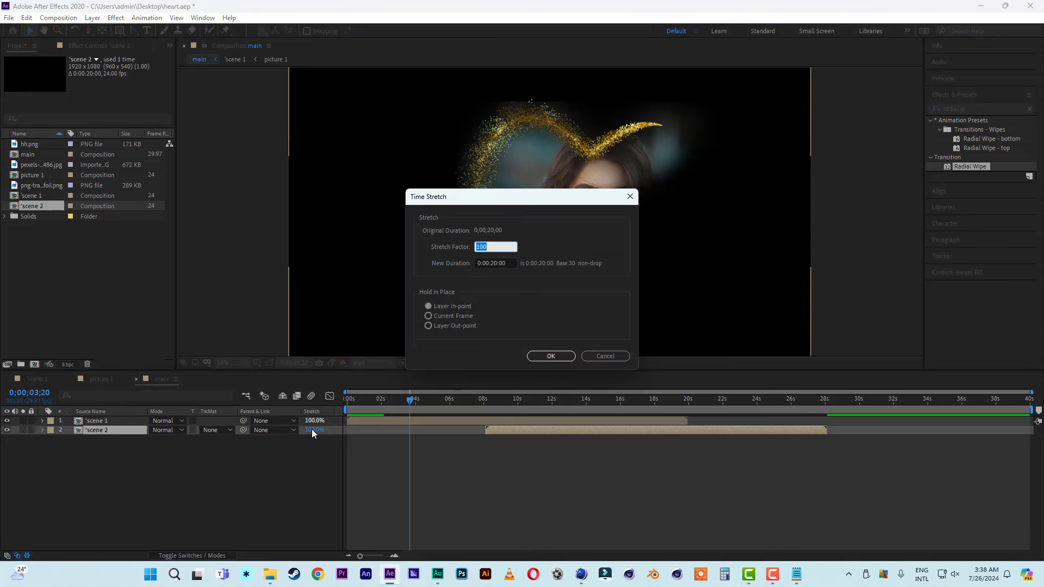
text(80)
click(550, 356)
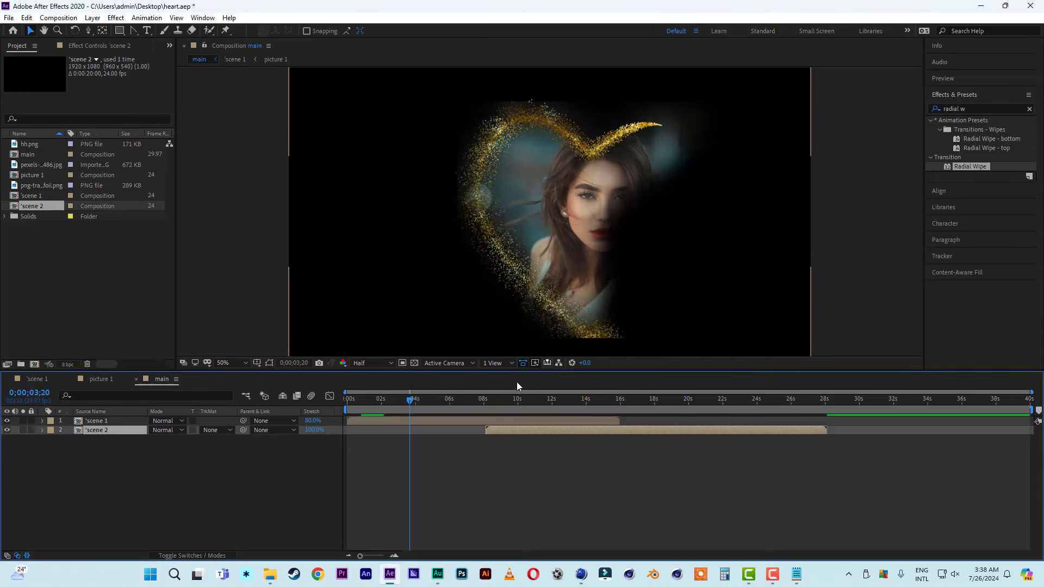
click(315, 430)
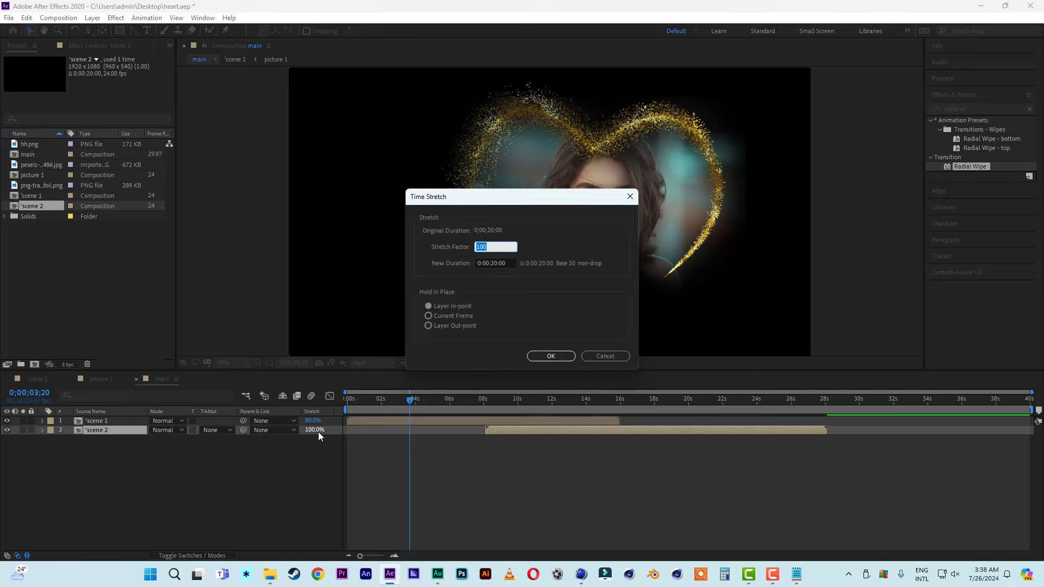
text(80)
click(546, 356)
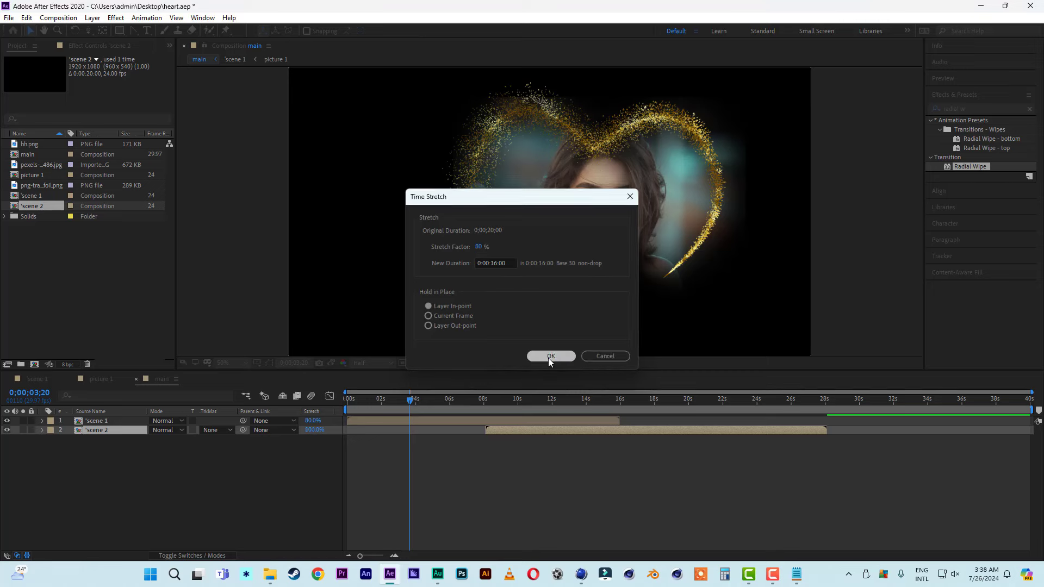
- Shift the scene 2 layer to start at about 7.5 s and preview its overlap with scene 1
drag(498, 430, 614, 430)
drag(417, 400, 518, 408)
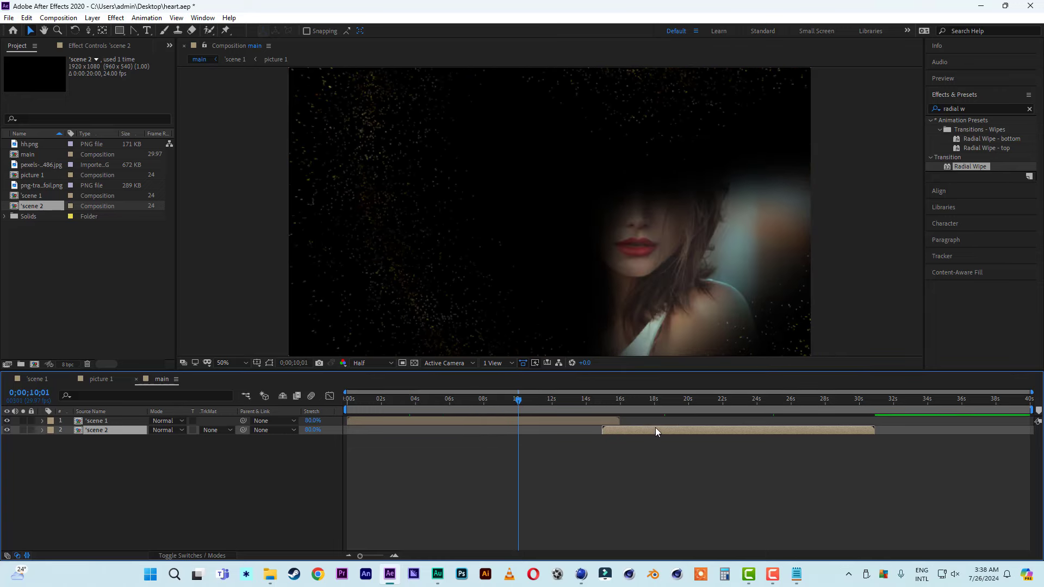
drag(655, 429, 553, 427)
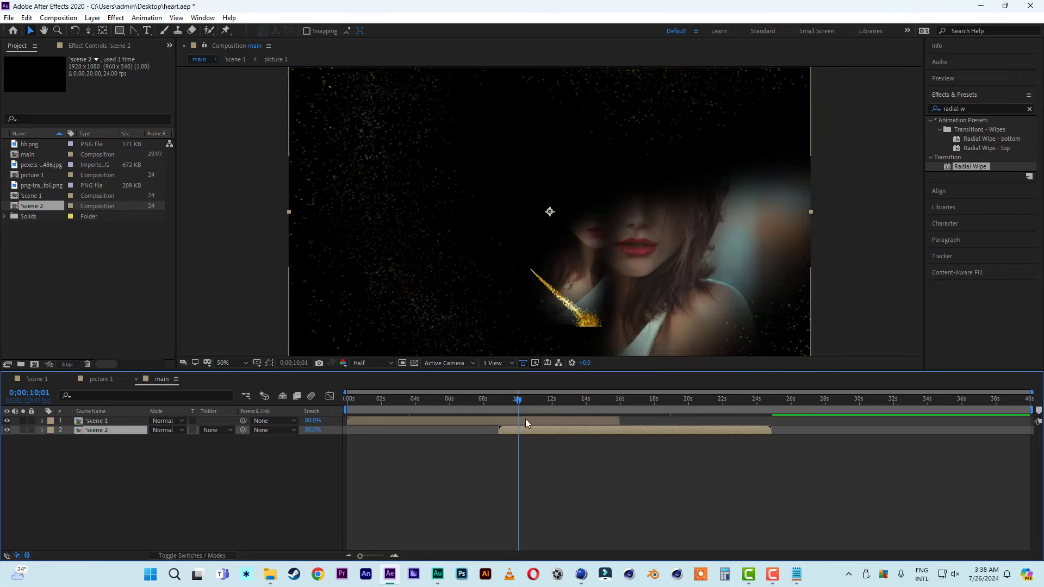
drag(434, 400, 305, 396)
key(space)
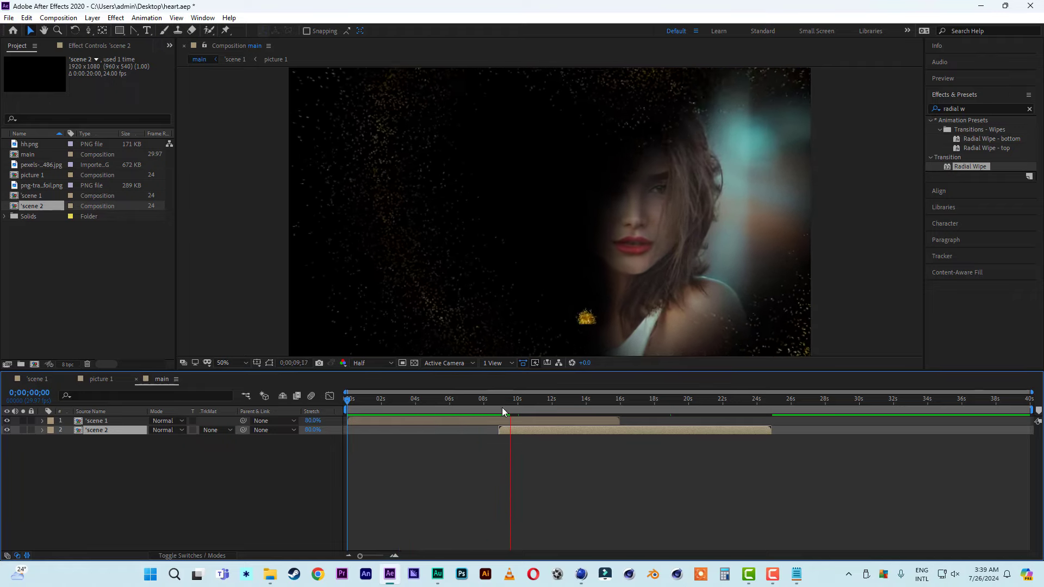
click(483, 401)
drag(532, 430, 509, 429)
click(467, 401)
key(space)
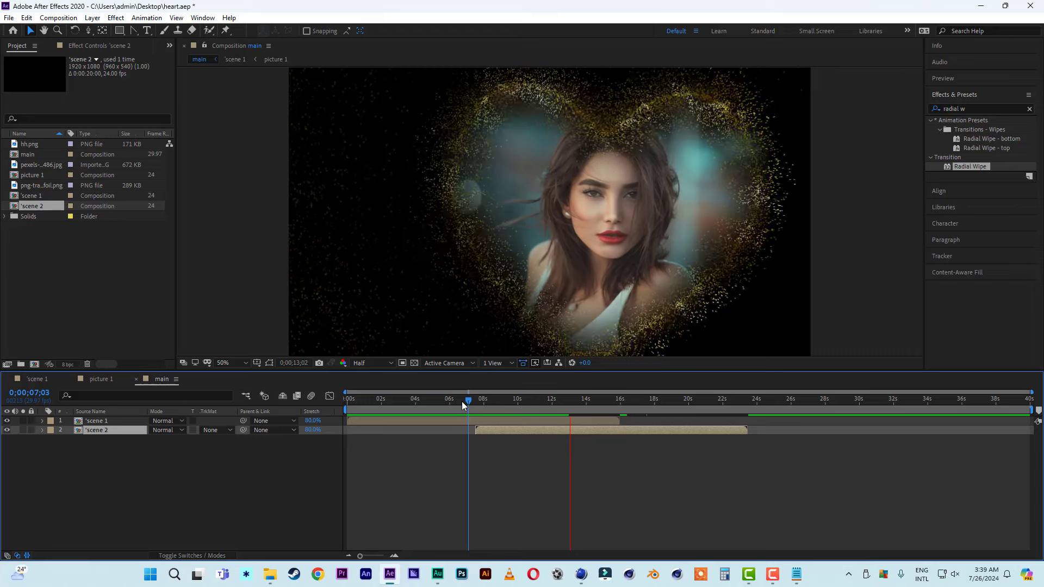
- End the main composition's work area at about 20 s and play it from the start to check the scene transition
drag(1031, 406, 692, 407)
click(553, 400)
key(space)
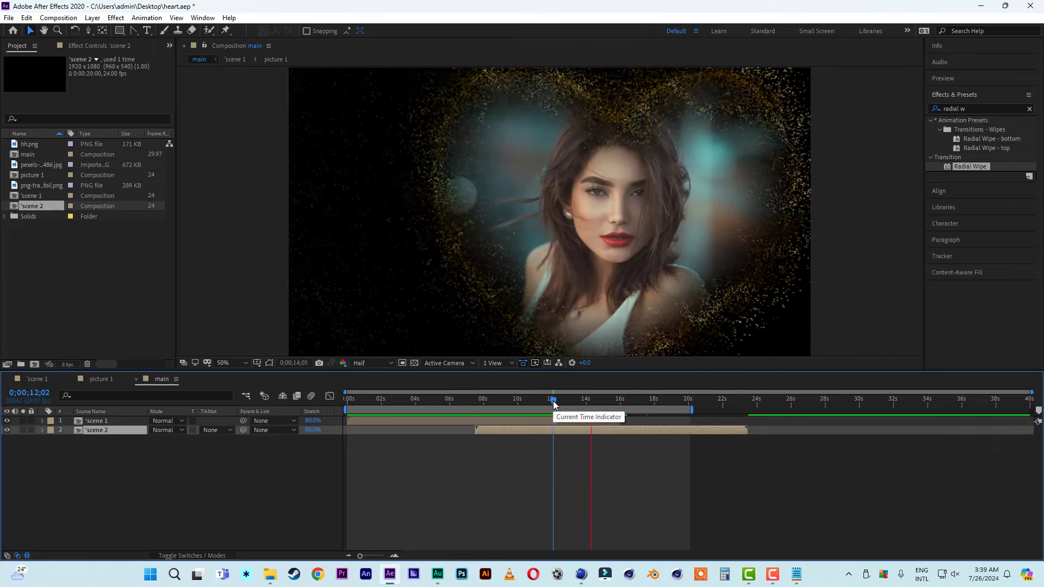
key(Home)
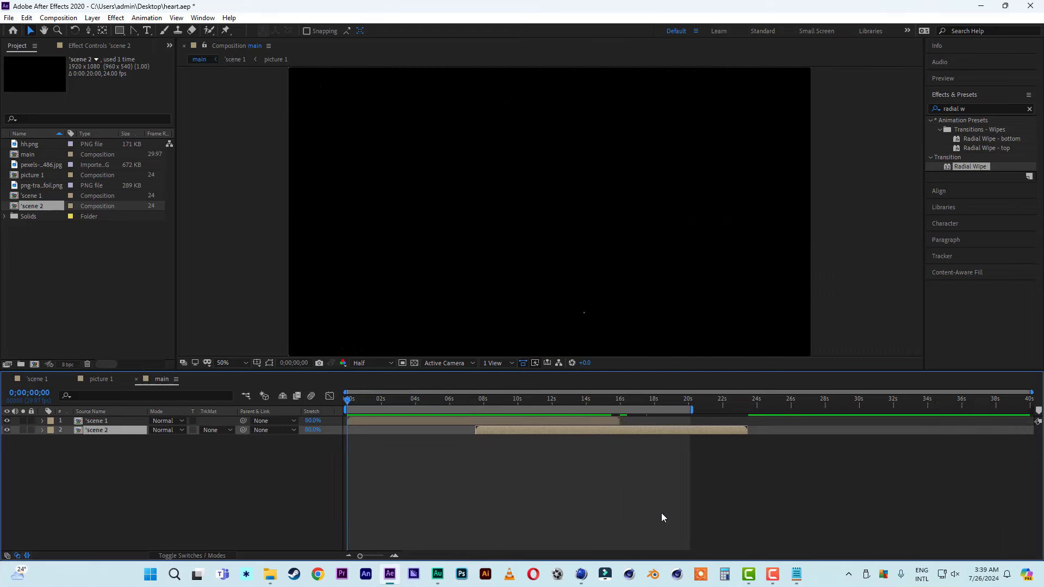
key(space)
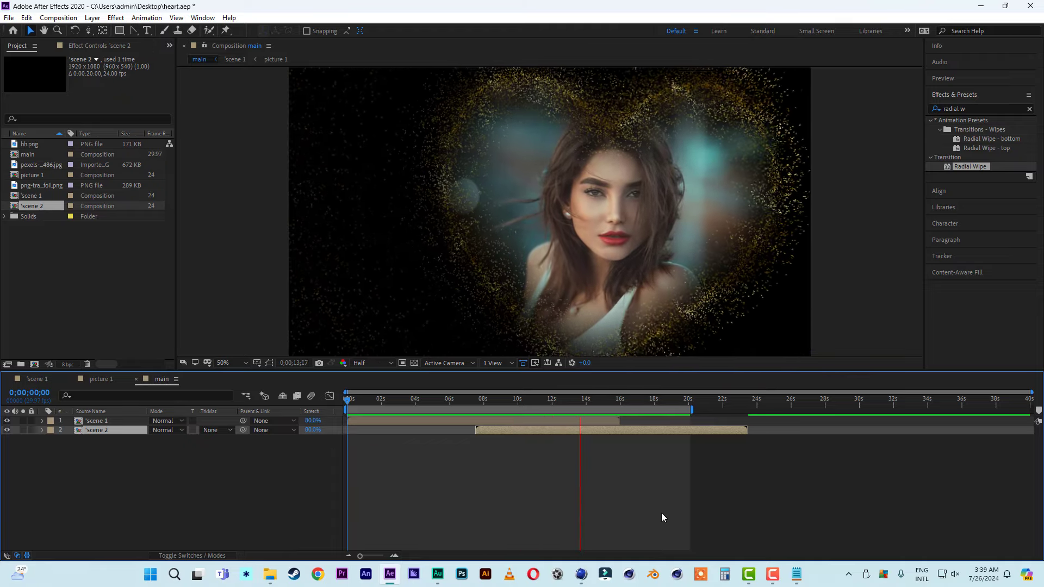
click(575, 400)
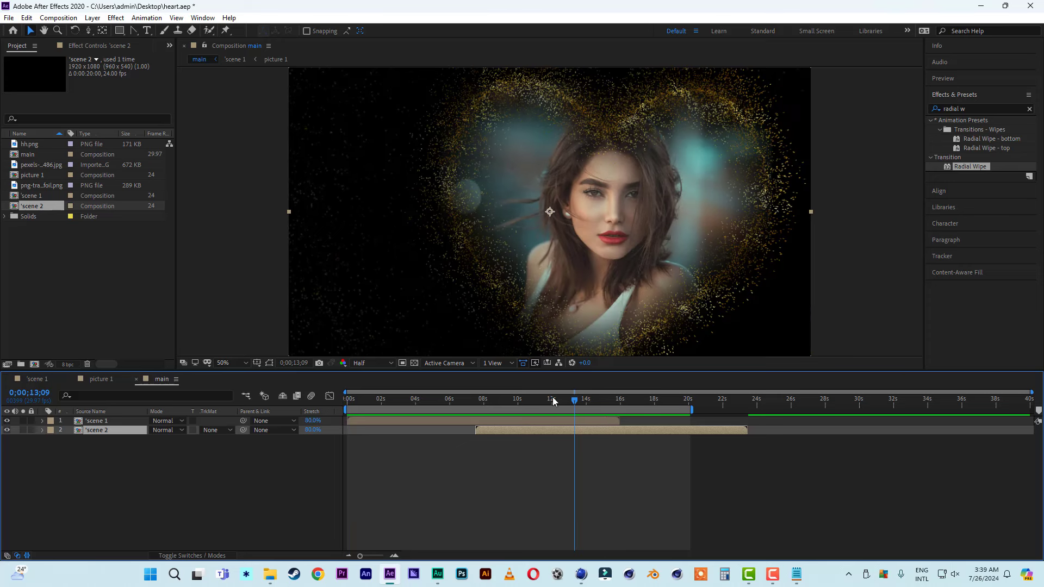
- Open the scene 2 composition and apply Hue/Saturation with Colorize enabled to its picture 1 layer
double_click(32, 208)
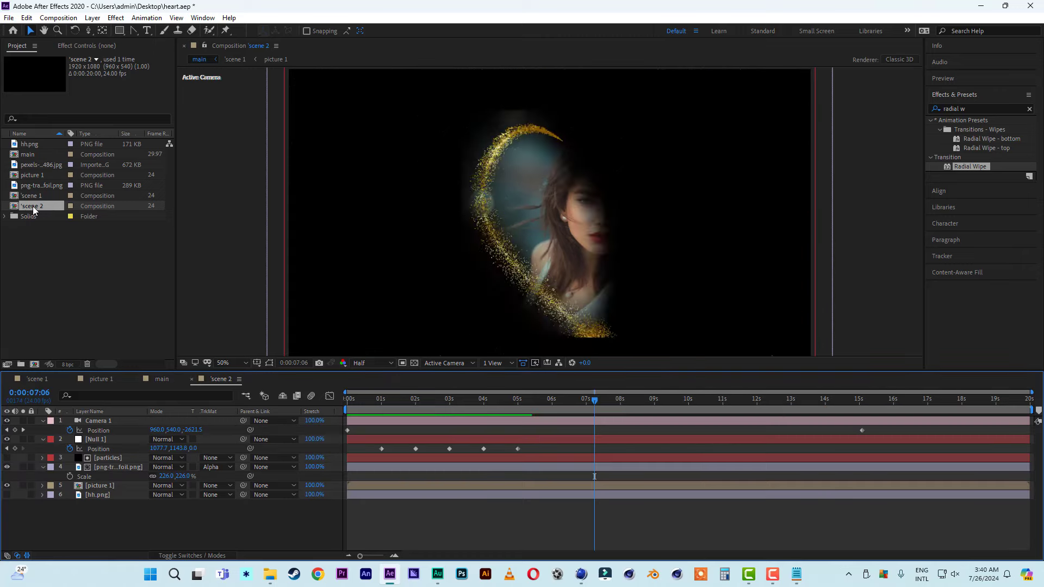
click(104, 488)
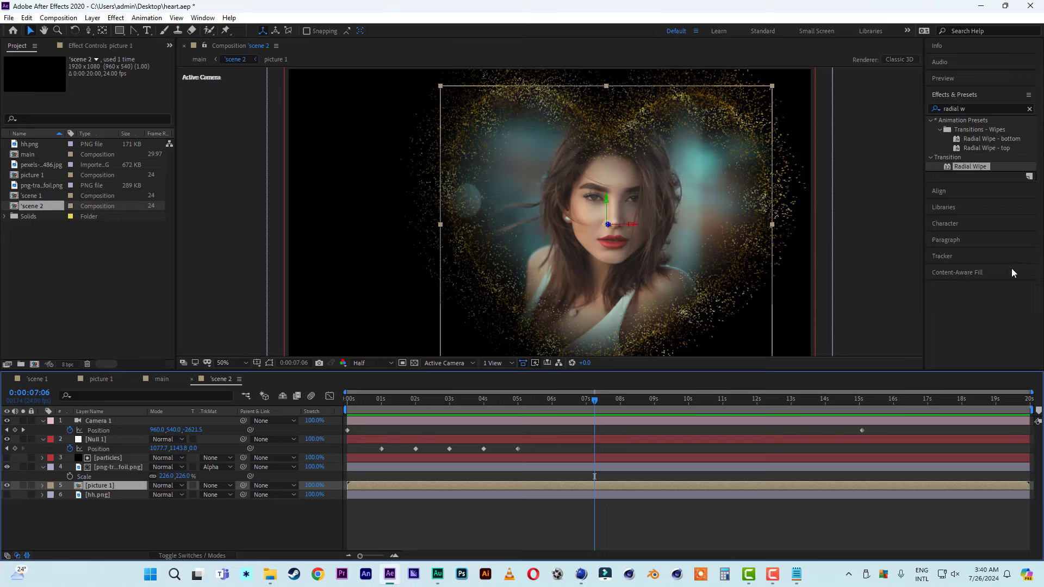
click(981, 109)
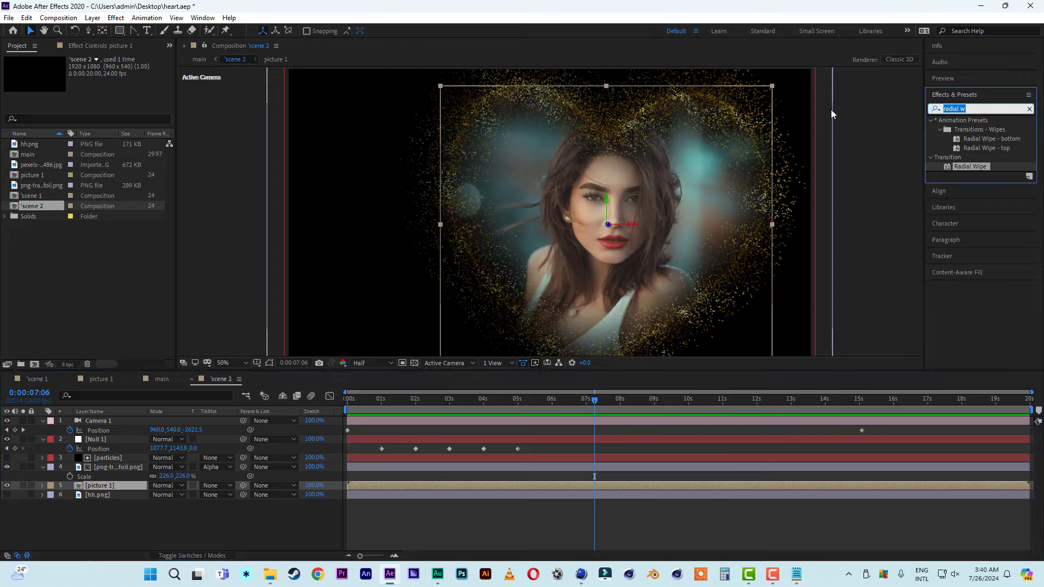
text(hue)
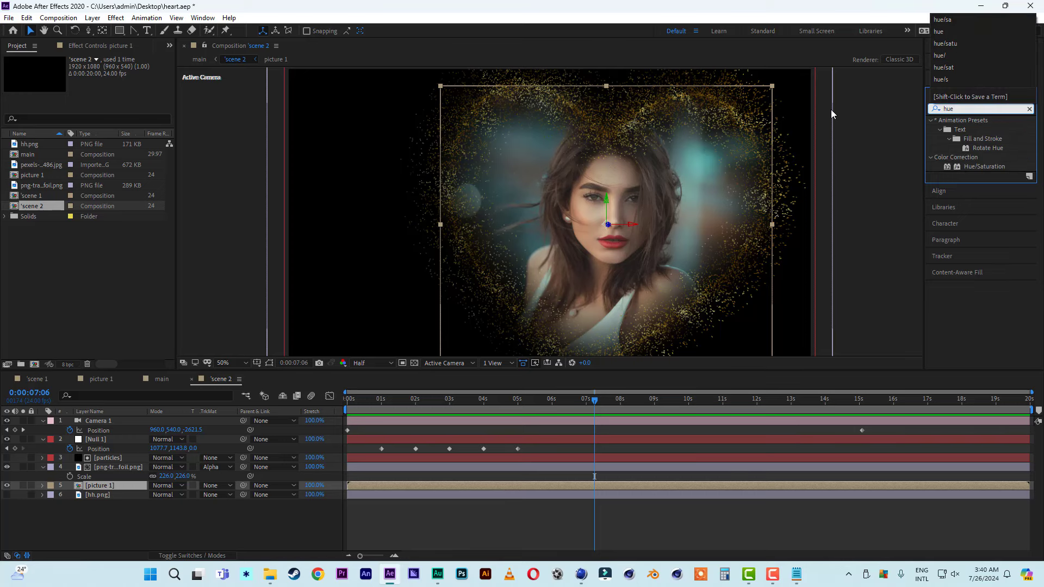
text(/s)
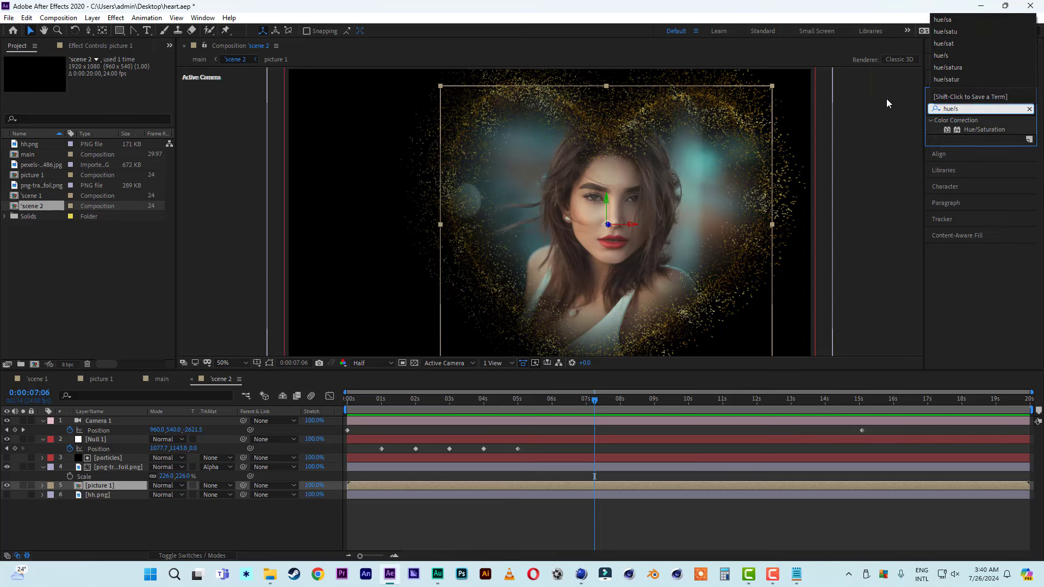
double_click(980, 130)
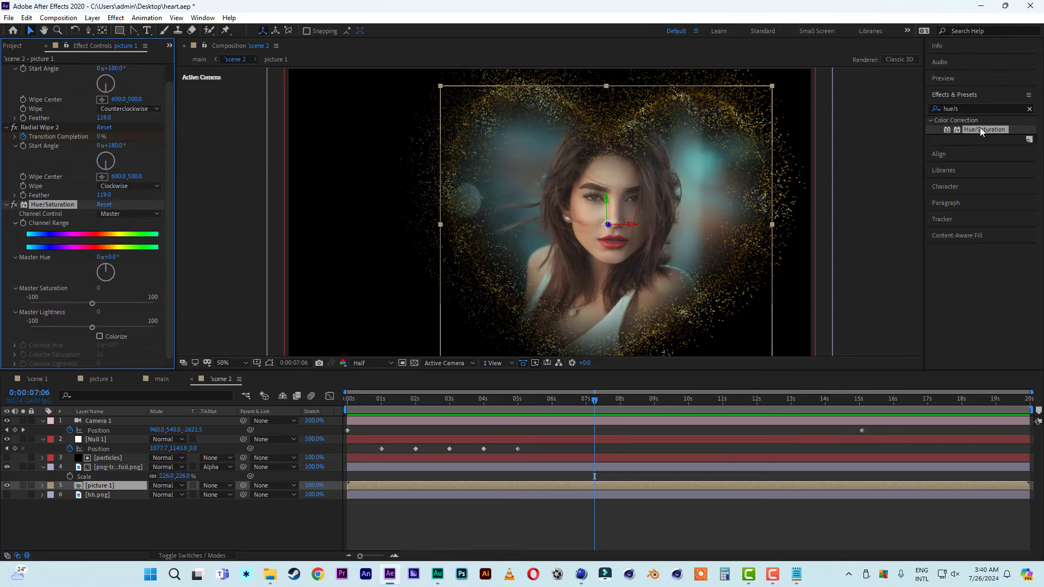
click(100, 337)
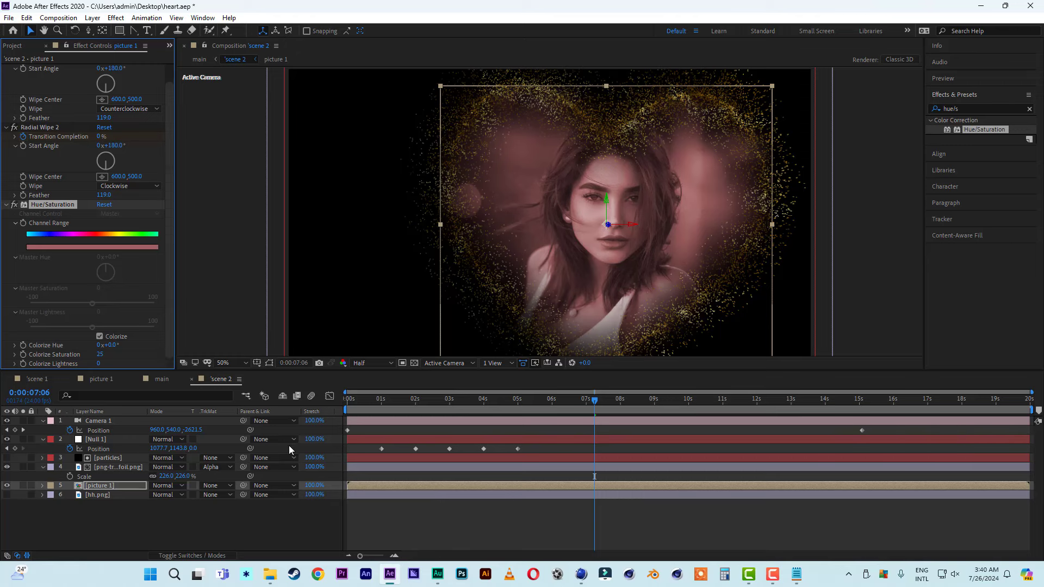
- Return to the main composition and scrub to about 15 s to check the tinted picture in scene 2
click(162, 378)
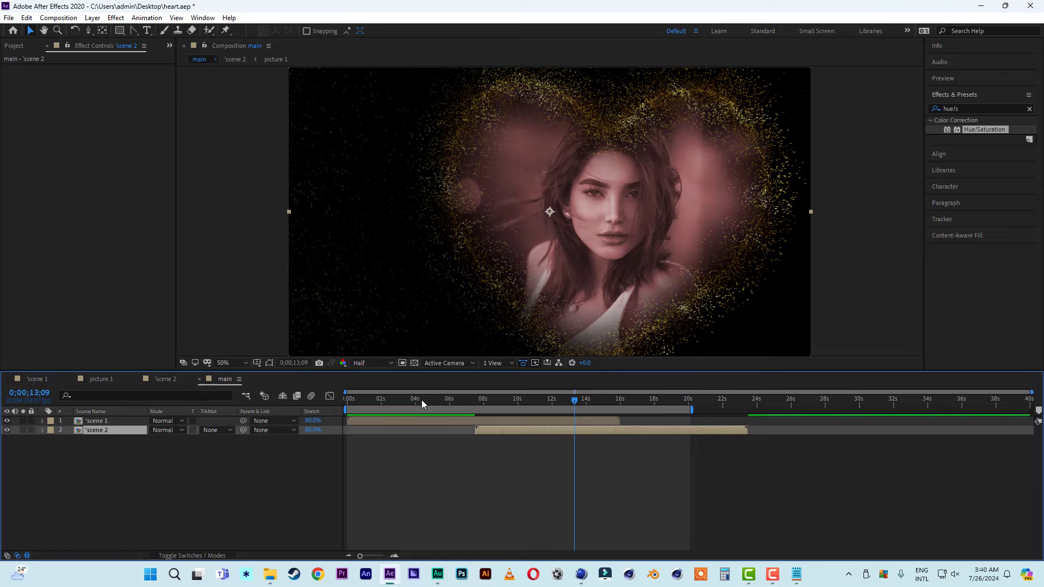
drag(422, 400, 551, 409)
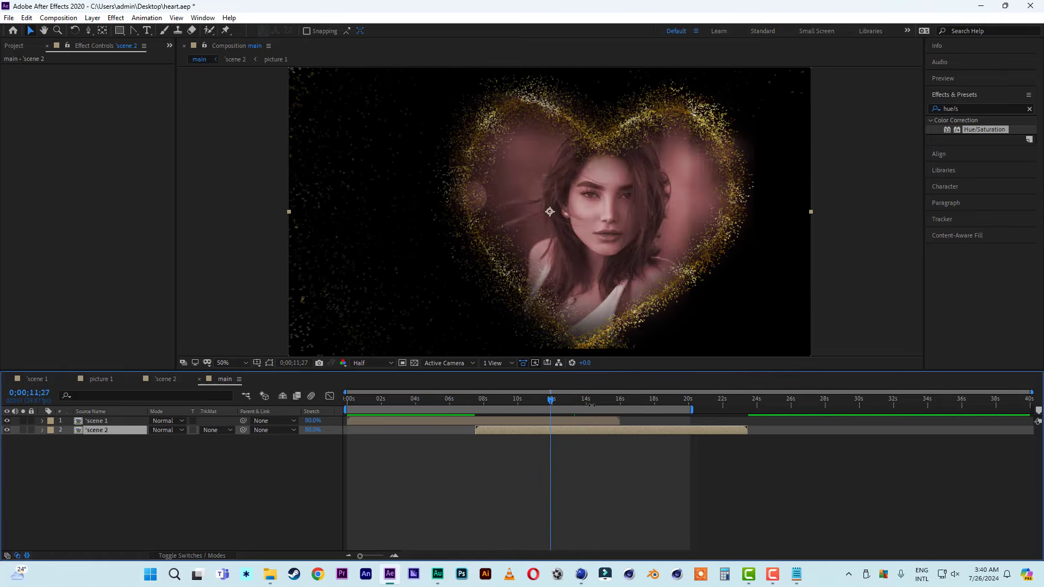
click(17, 45)
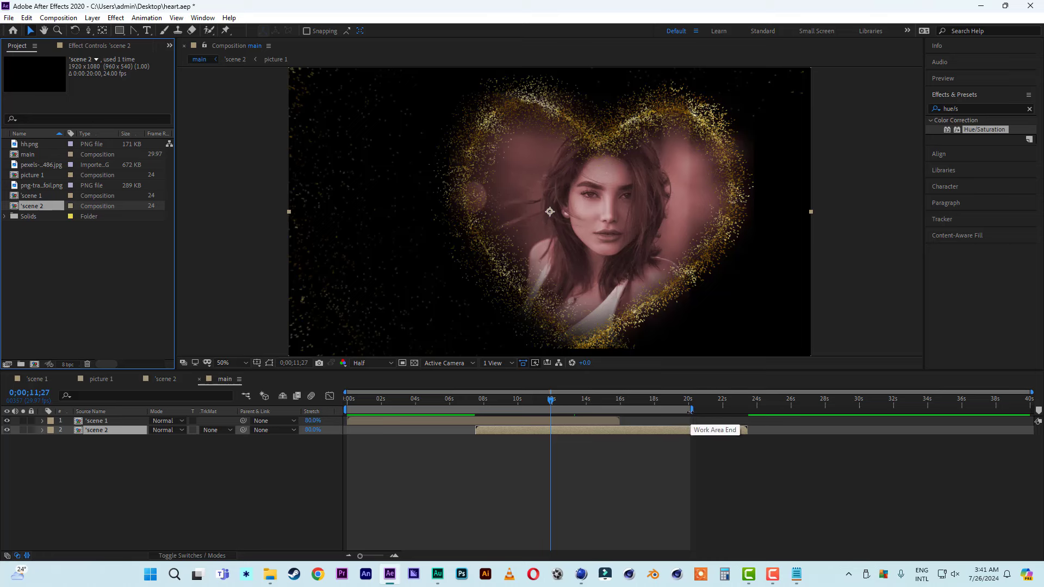
drag(515, 401, 598, 411)
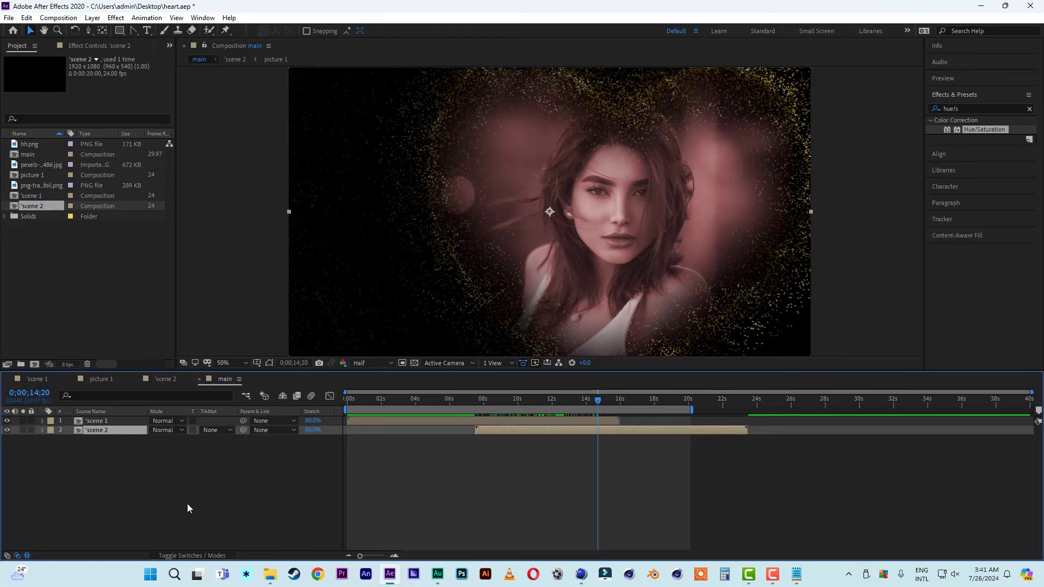
- Add a black solid to the main composition and place it below both scene layers
right_click(139, 505)
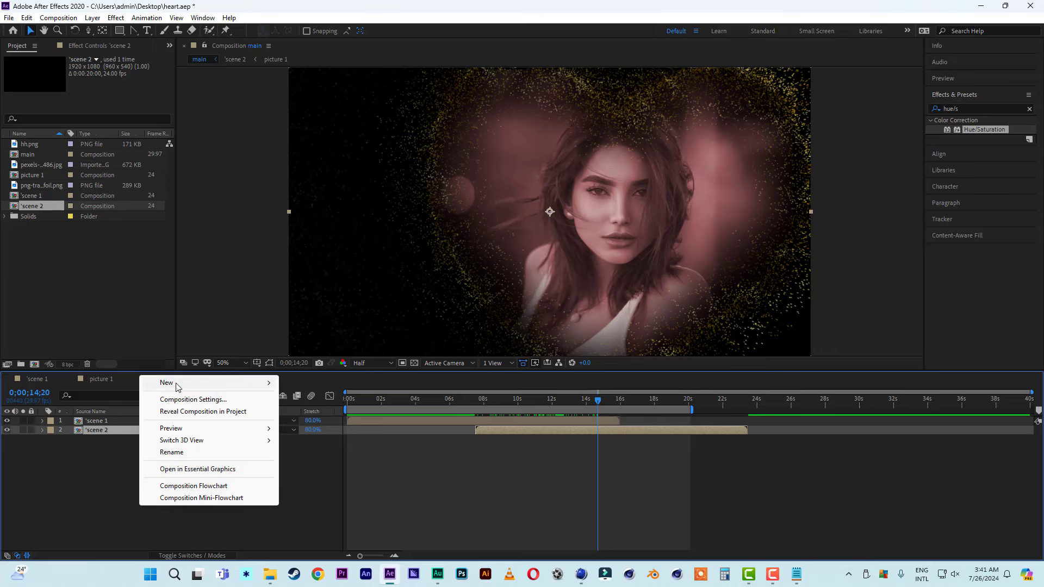
mouse_move(176, 384)
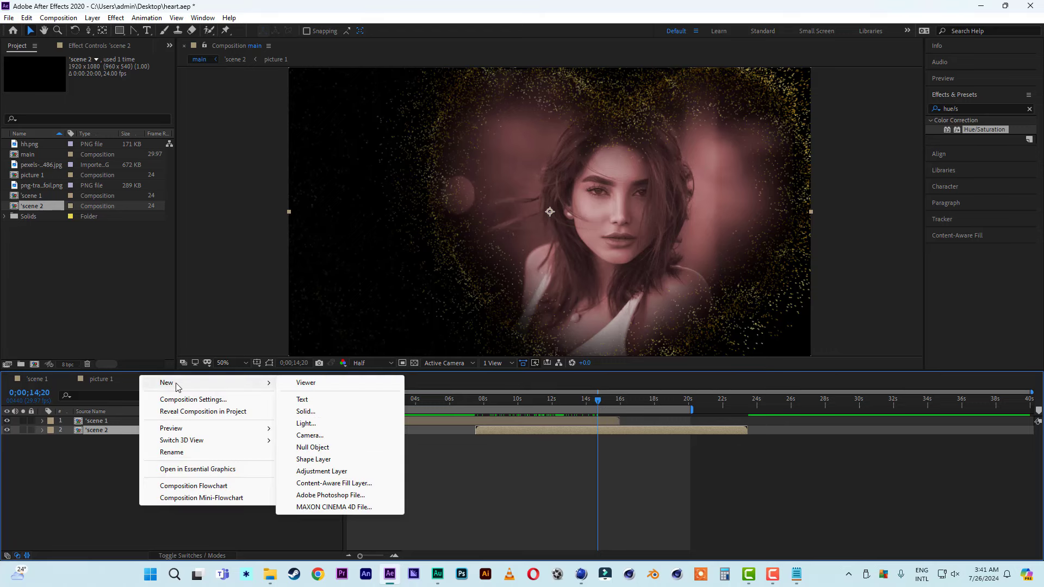
click(327, 413)
click(707, 304)
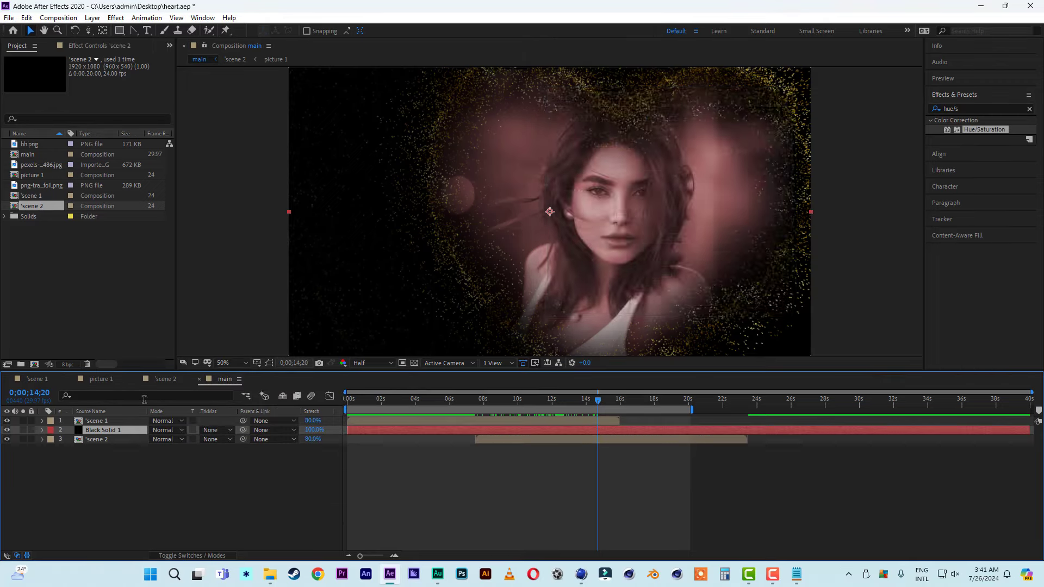
drag(94, 430, 96, 478)
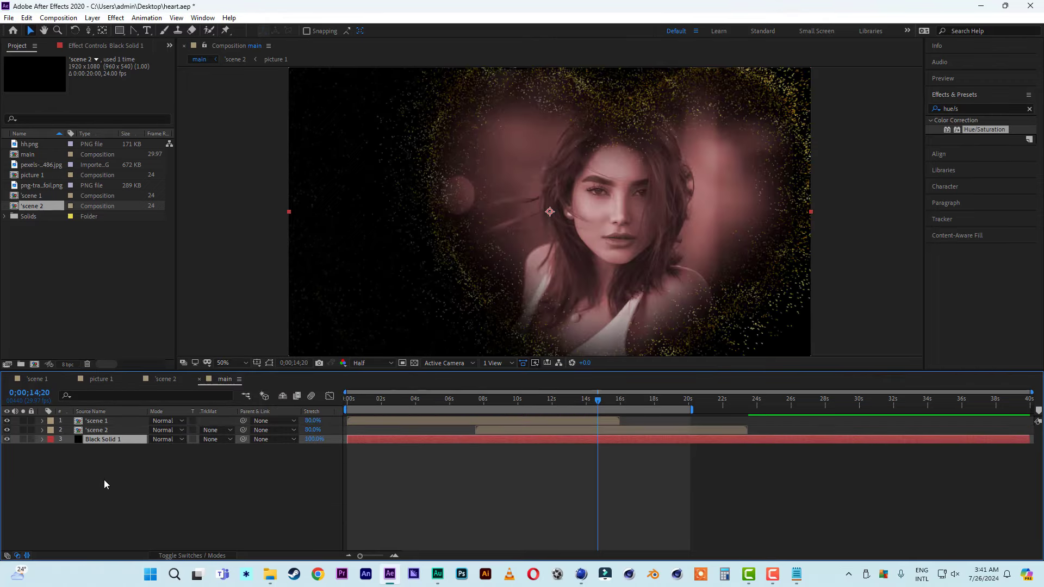
- Apply the Trapcode Particular effect to the black solid, with the current time at about 3.5 s
click(397, 404)
drag(399, 405, 408, 405)
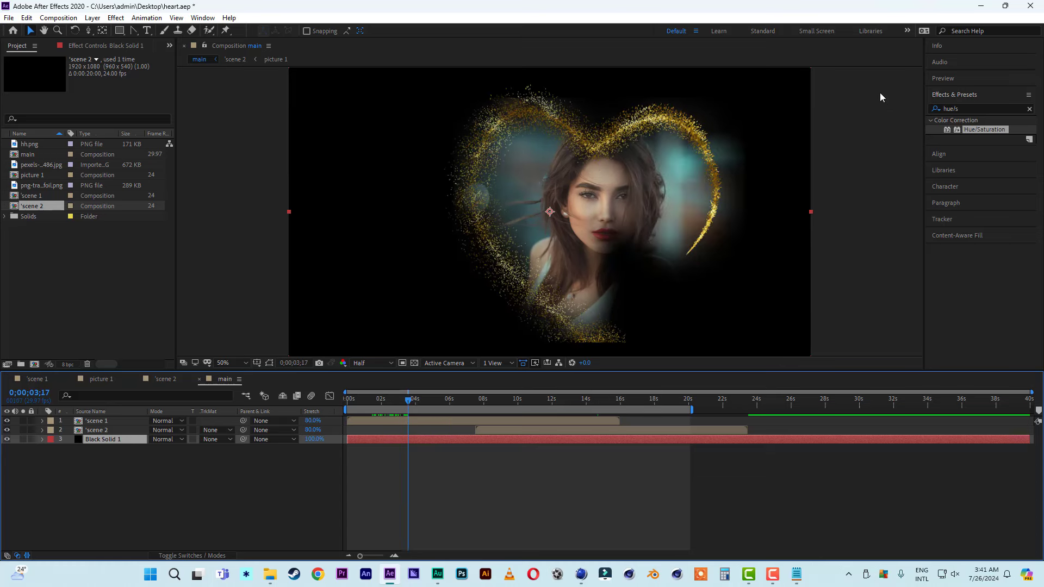
click(966, 109)
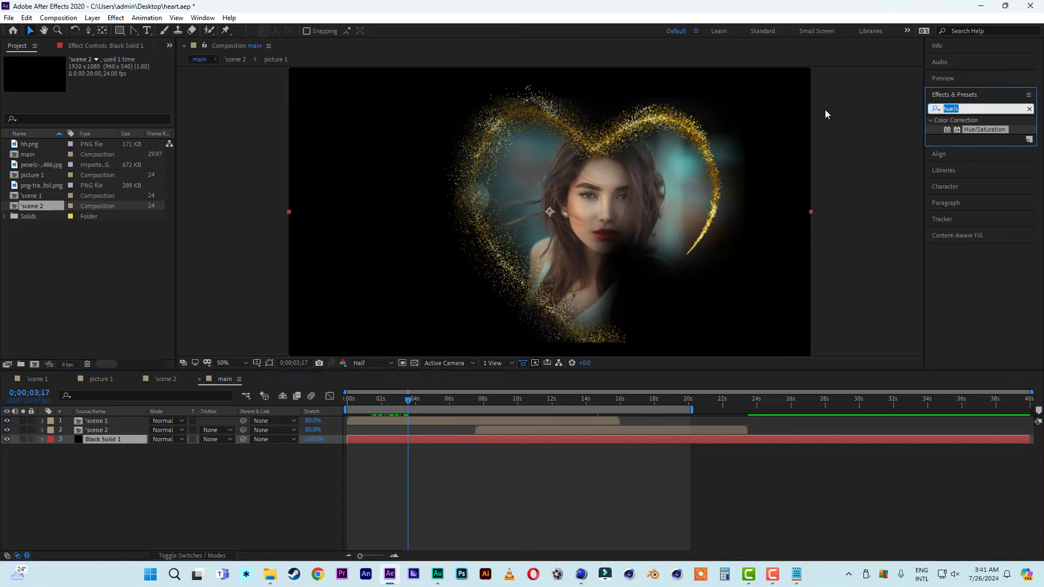
text(partic)
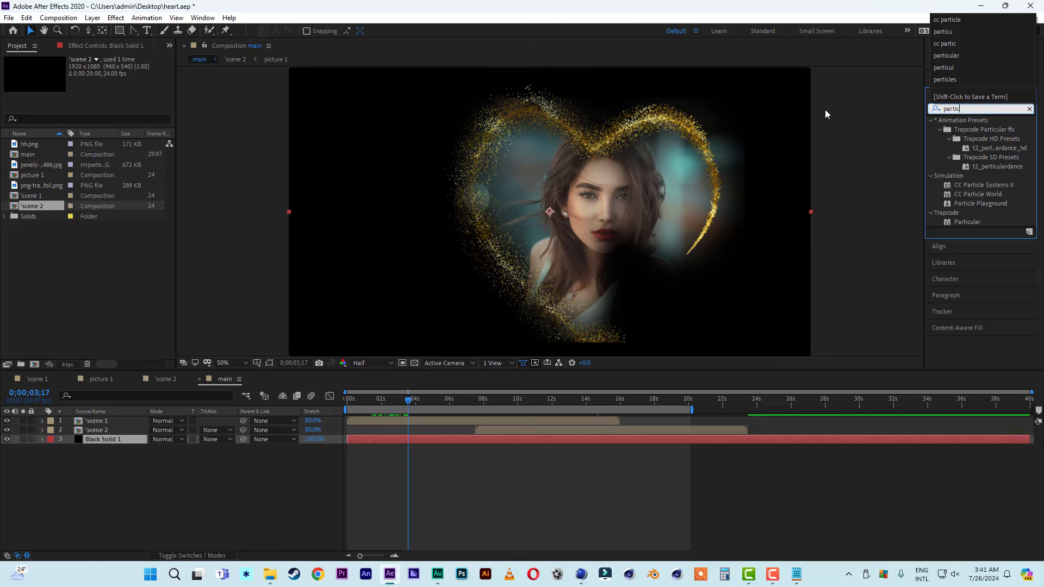
text(ul)
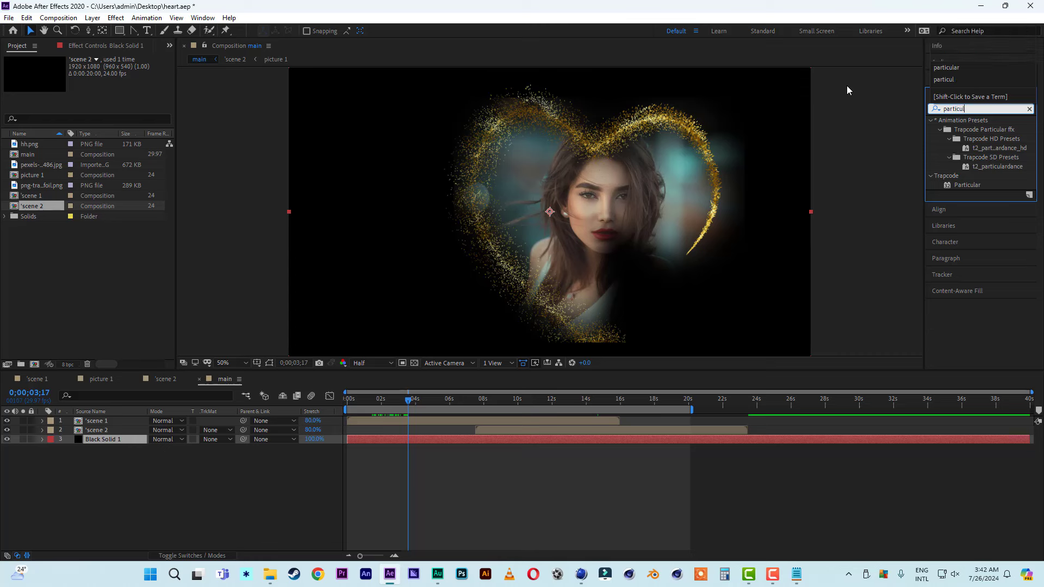
click(984, 162)
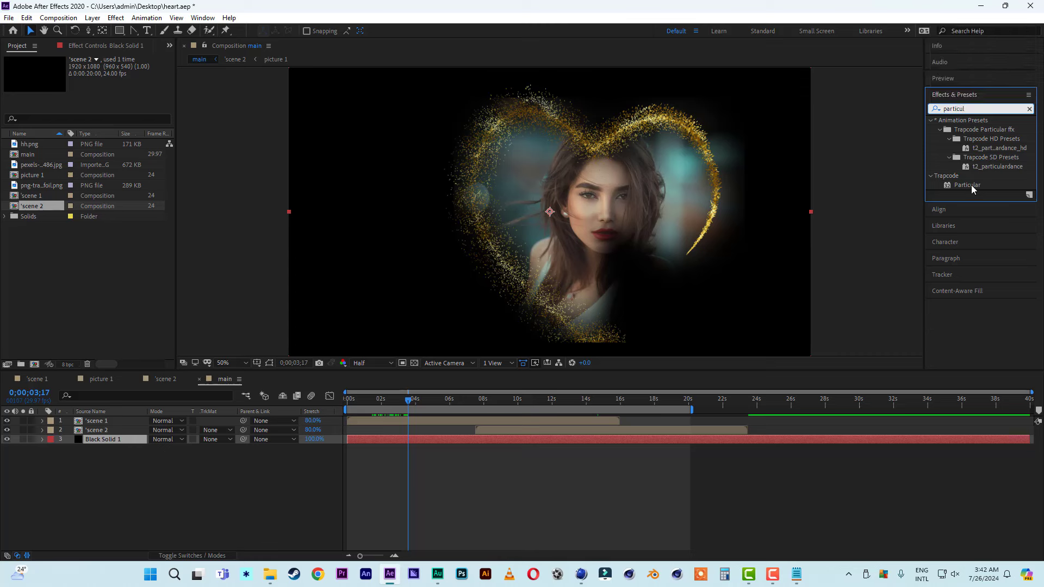
double_click(971, 185)
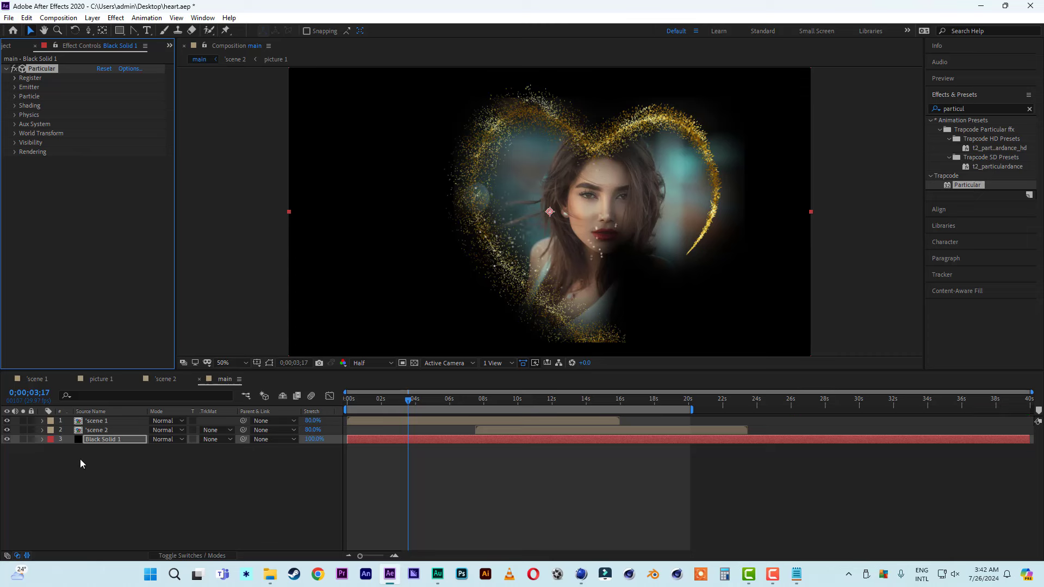
- Hide both scene layers and set the Particular emitter on the black solid to 800 particles per second
drag(6, 421, 7, 430)
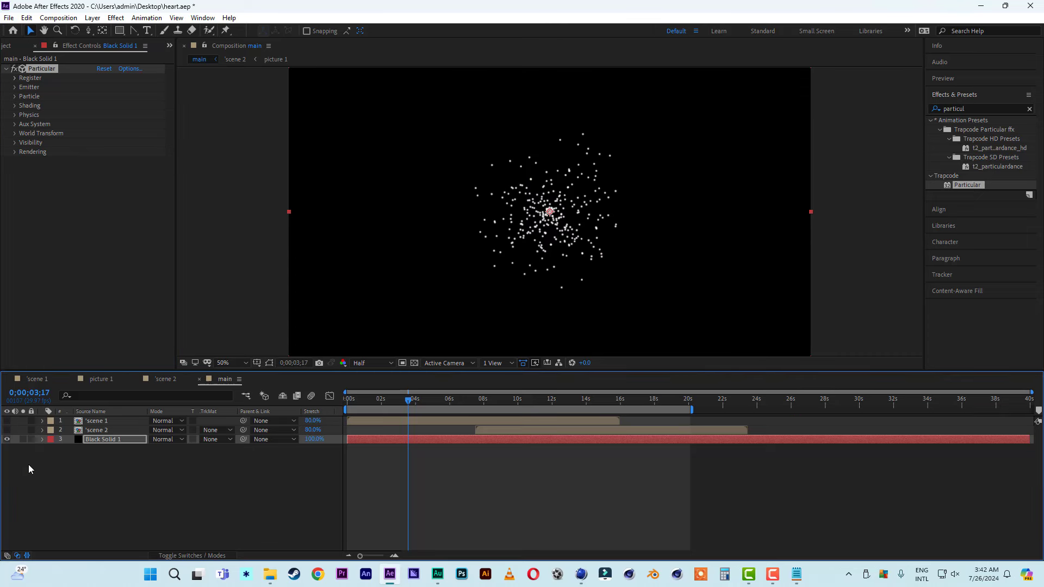
click(16, 87)
click(15, 87)
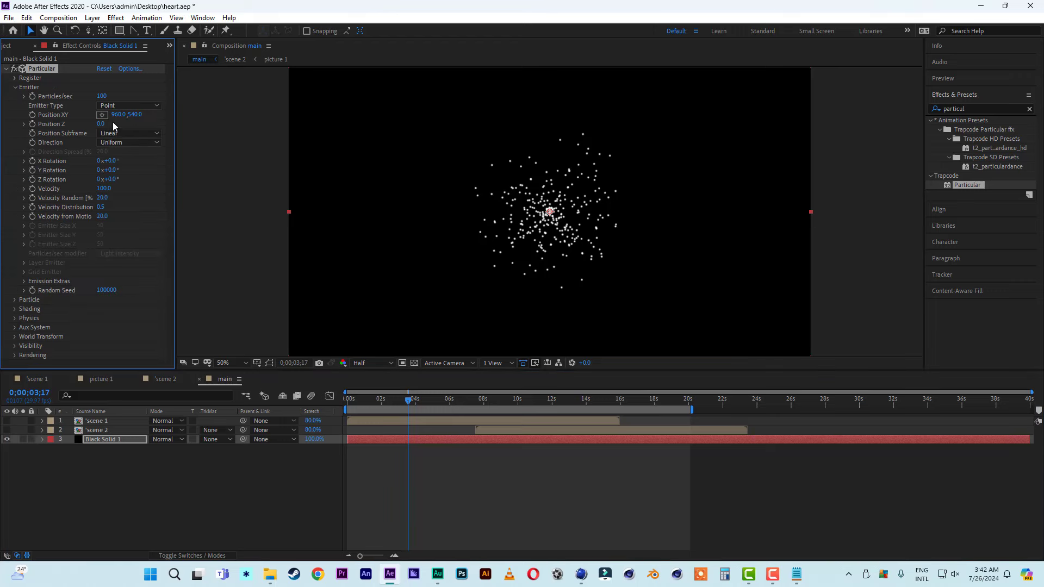
click(101, 97)
text(50)
key(Return)
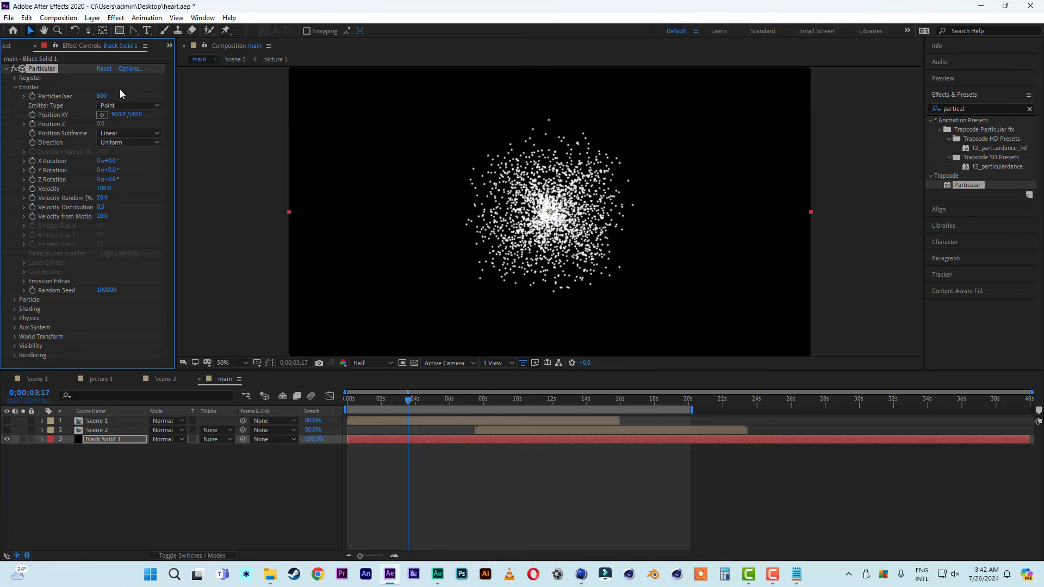
- Set the Particular emitter type to Box and its direction to Directional
click(129, 106)
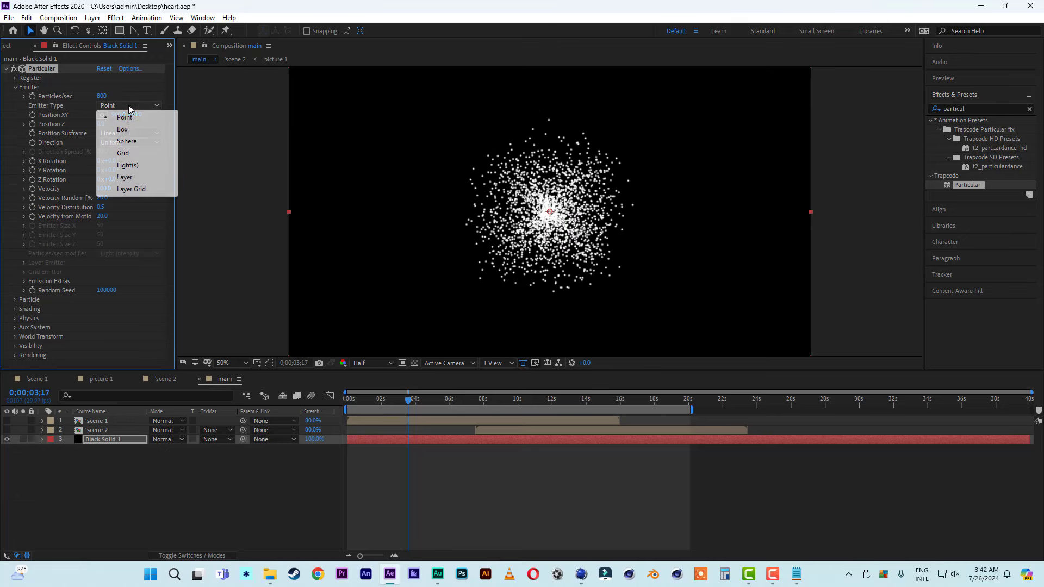
click(132, 131)
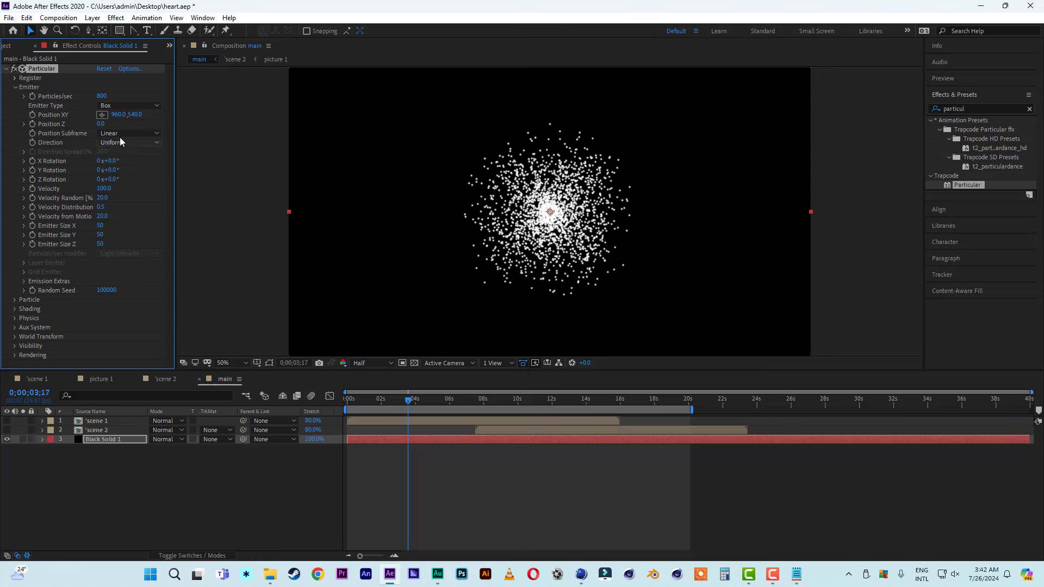
click(126, 134)
click(126, 133)
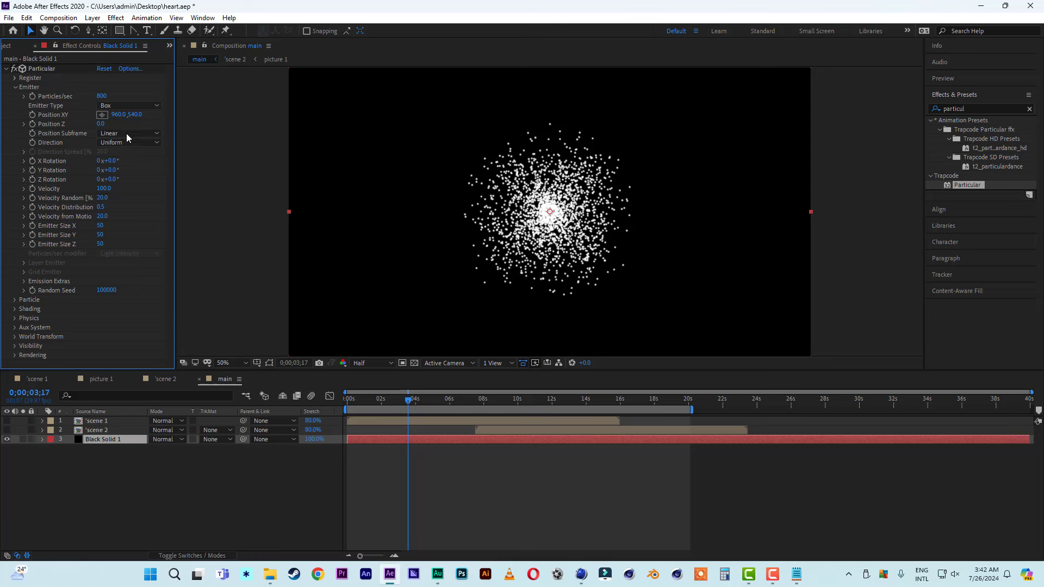
click(124, 142)
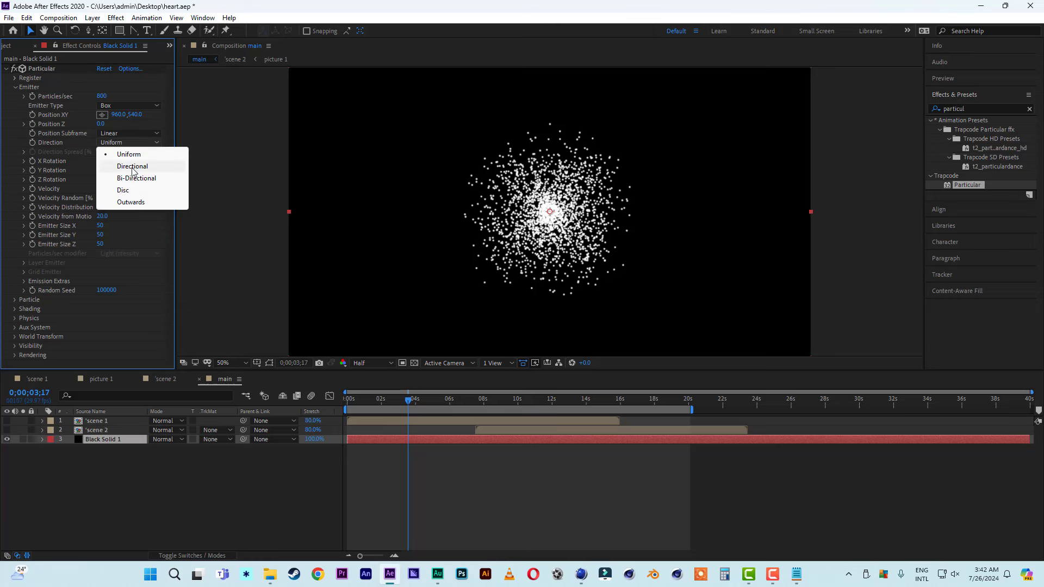
click(131, 167)
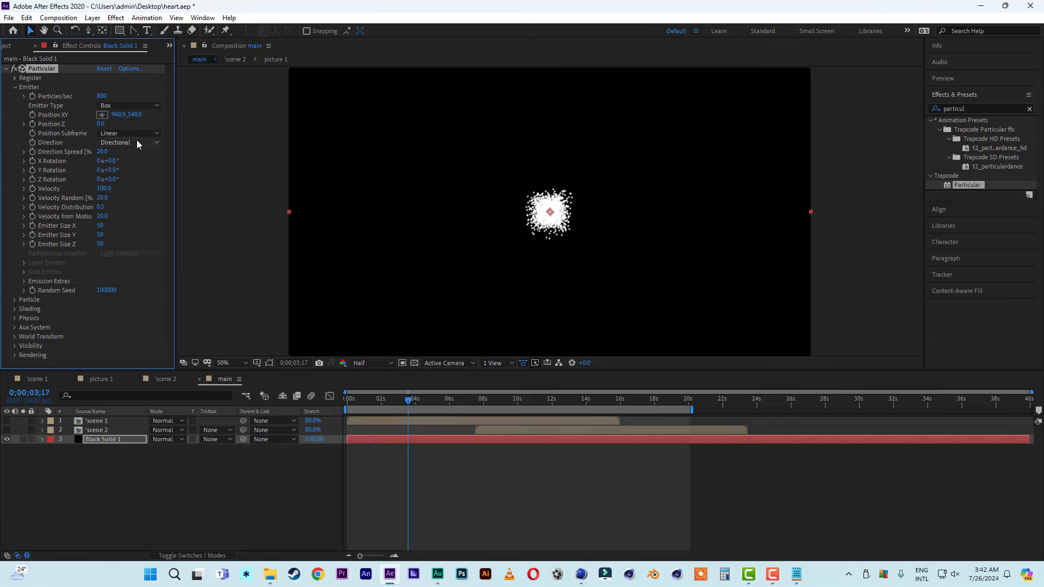
- Set the emitter's Direction Spread to 10, Velocity to 10 and Velocity Random to 10
click(103, 153)
text(10)
click(145, 166)
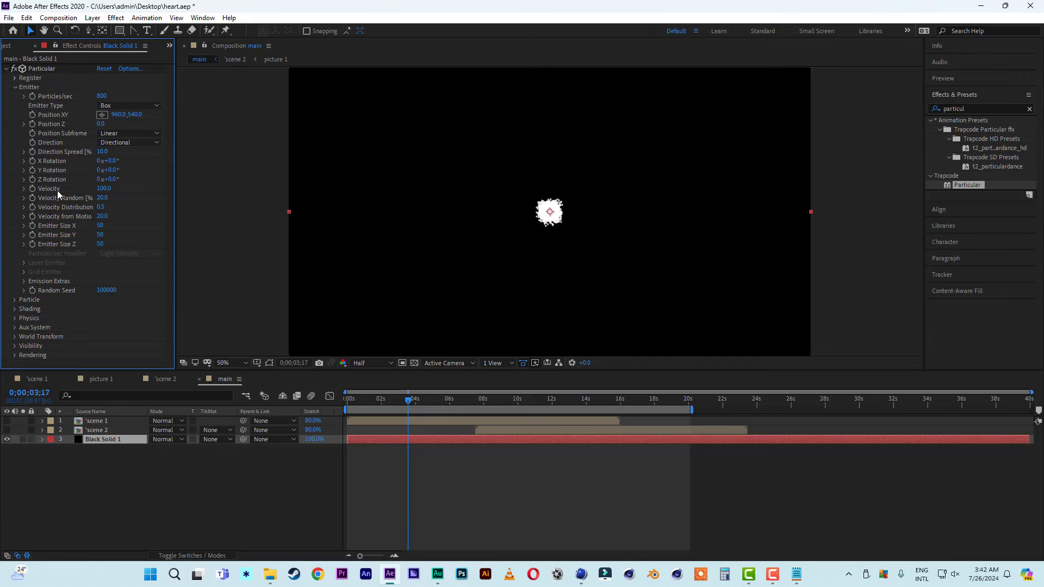
click(104, 189)
text(10)
click(104, 198)
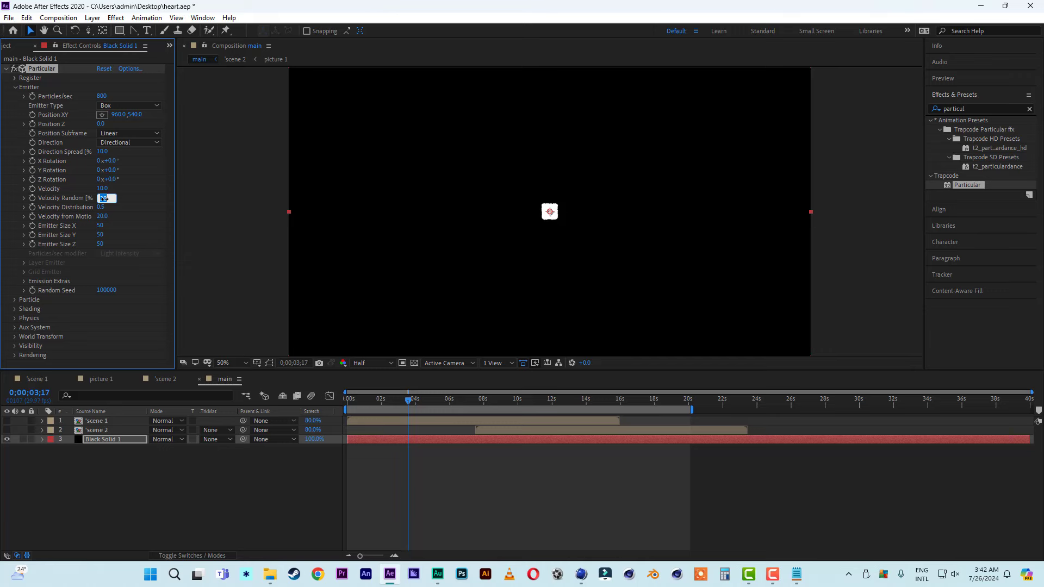
text(1)
click(138, 202)
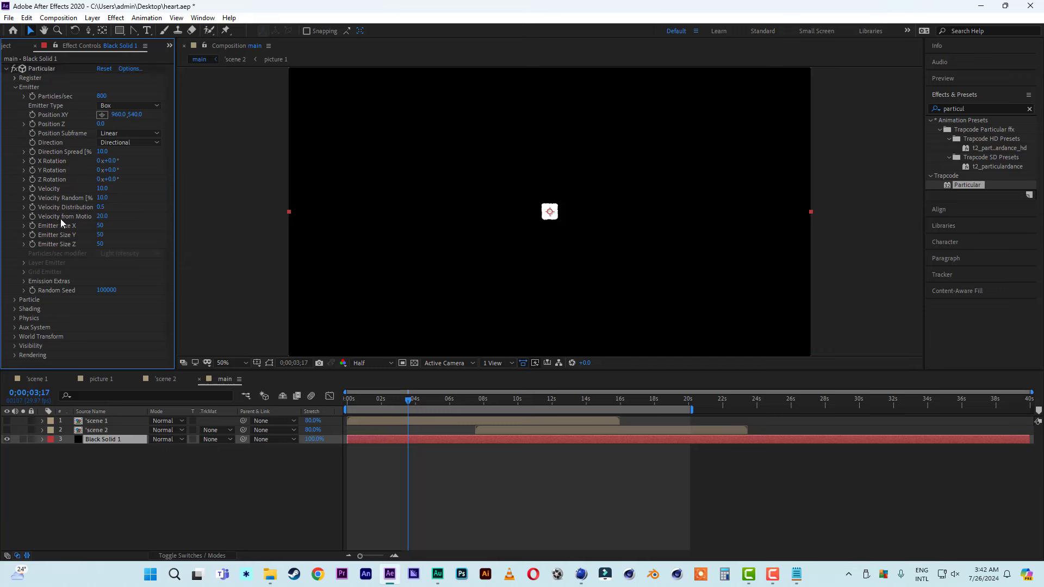
- Size the box emitter to 2000 in X, 0 in Y and 200 in Z
click(101, 235)
text(0)
click(103, 226)
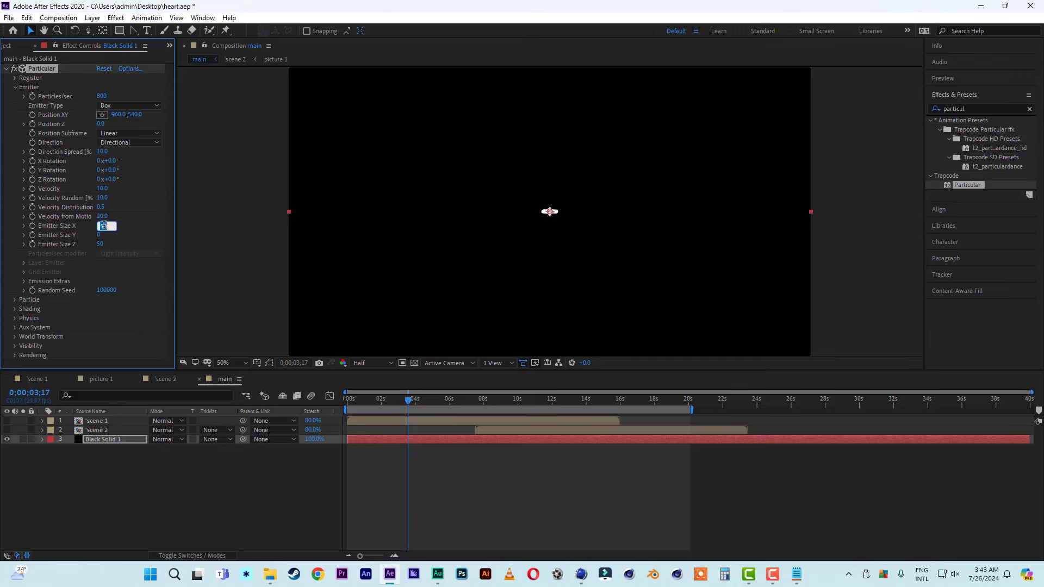
text(2000)
click(101, 244)
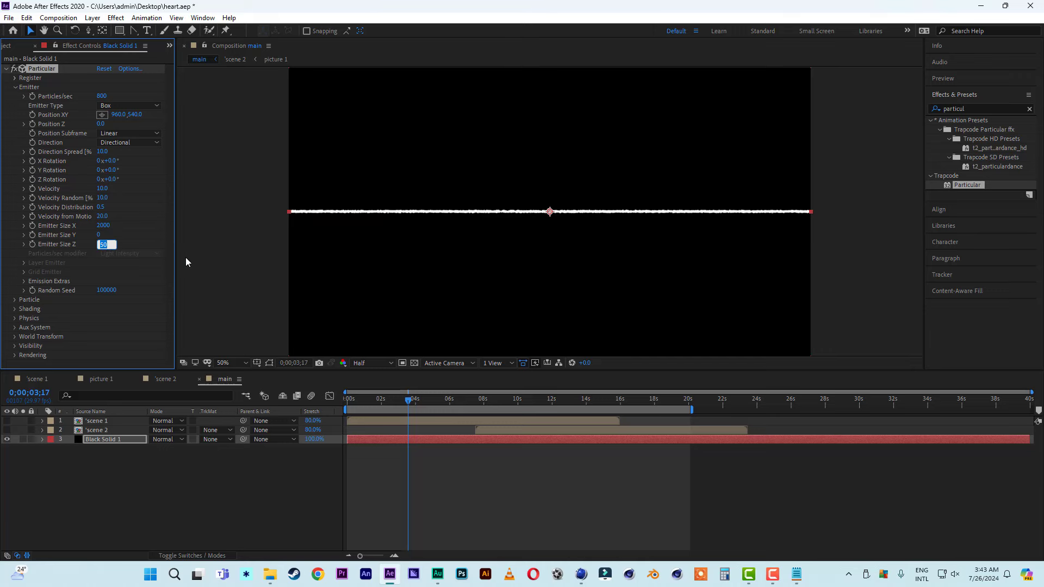
text(200)
key(Return)
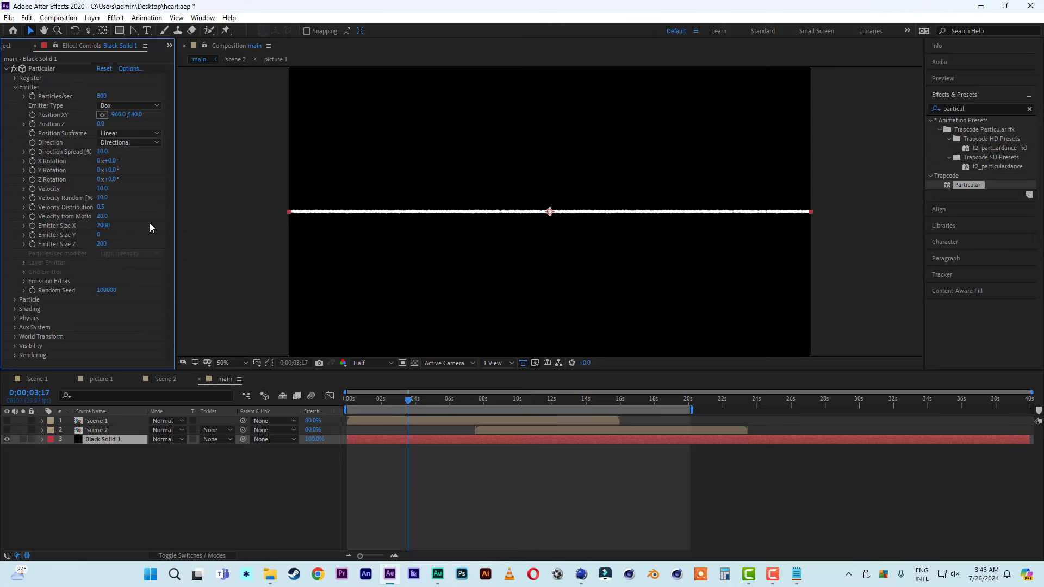
- Set the particles' Life Random to 50 percent
click(15, 87)
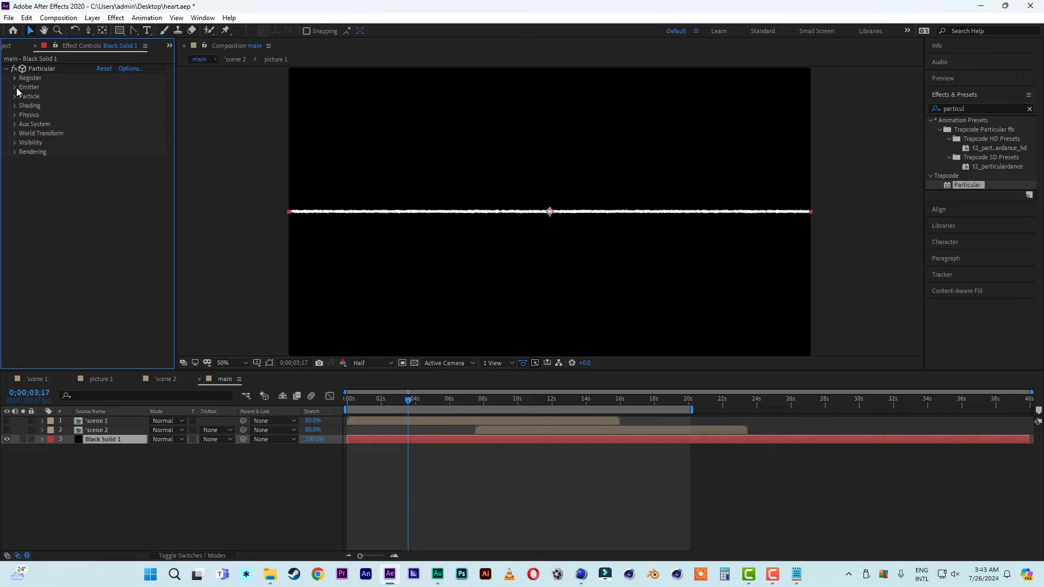
click(15, 96)
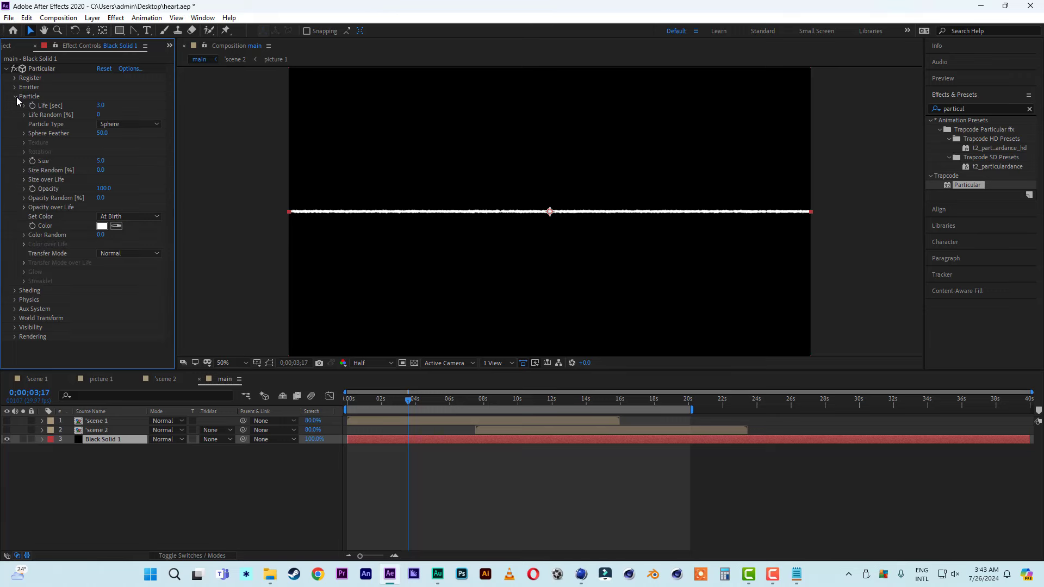
click(101, 115)
text(50)
key(shift+Tab)
- Set the particle Size to 1.1 and Size Random to 50 percent
click(103, 161)
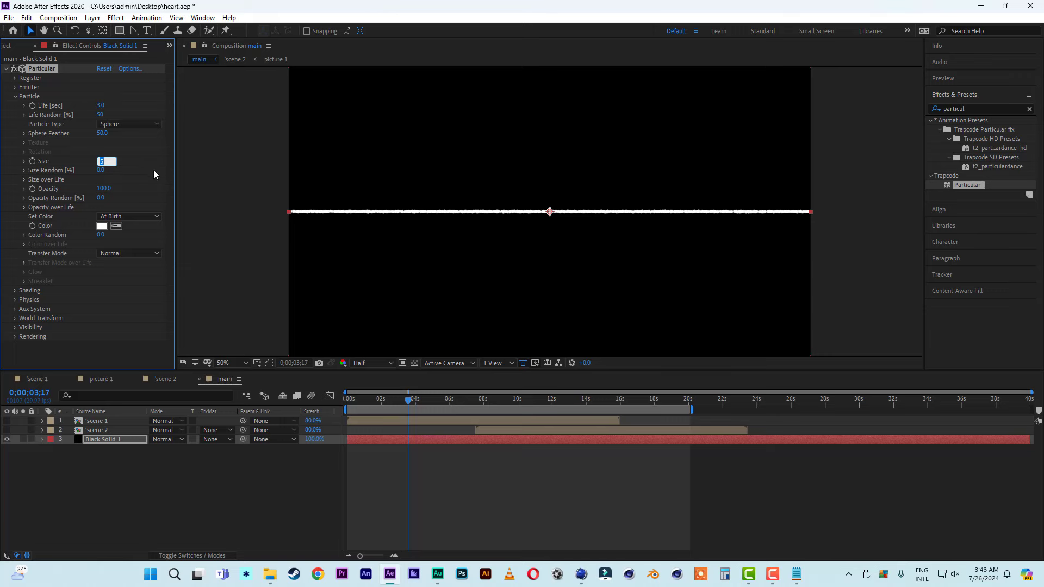
text(1)
key(Return)
click(103, 162)
text(1.1)
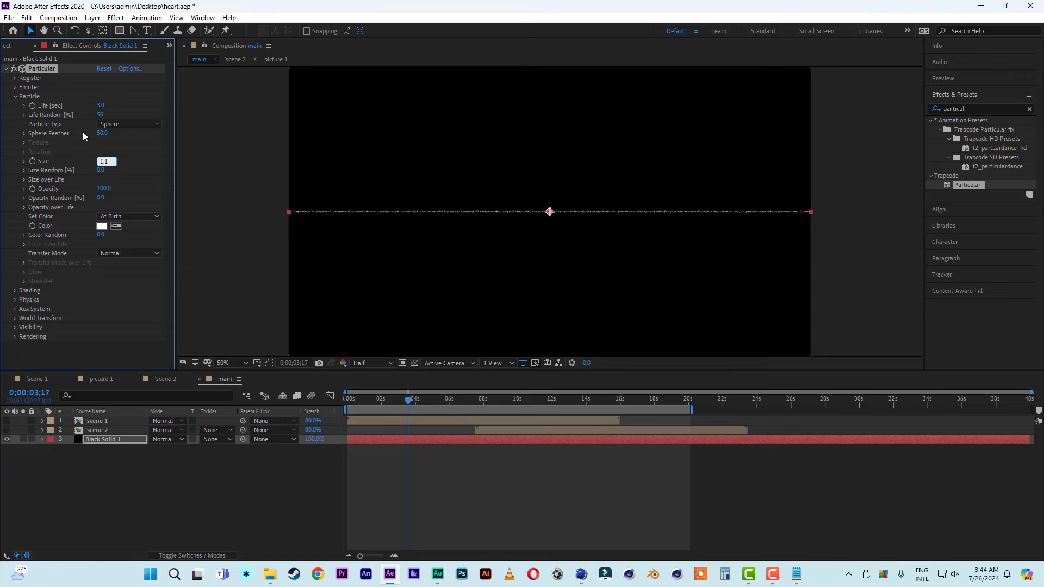
key(Return)
click(101, 171)
text(50)
key(Return)
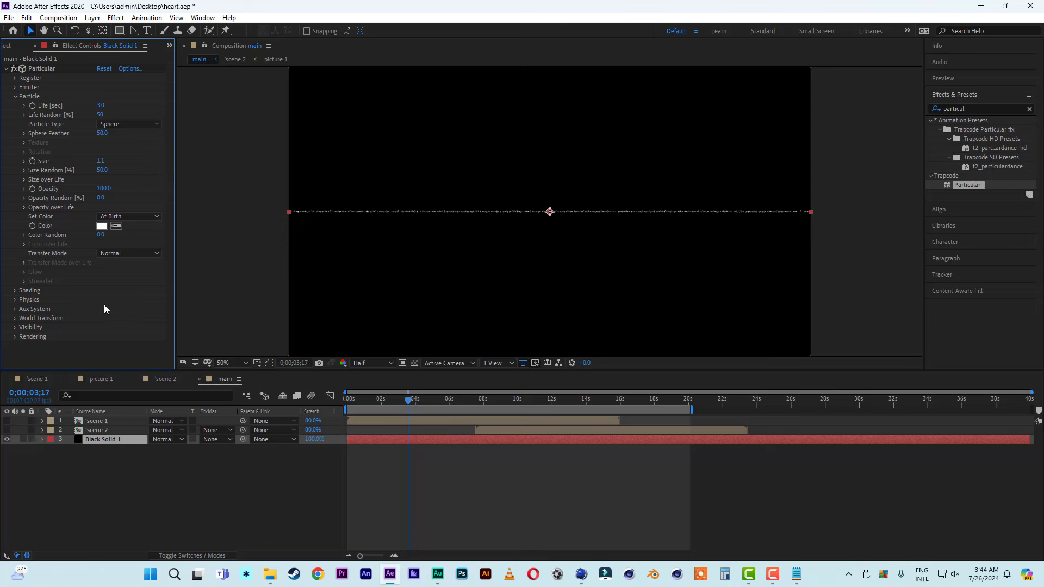
- Set the particles' Transfer Mode to Screen
click(122, 255)
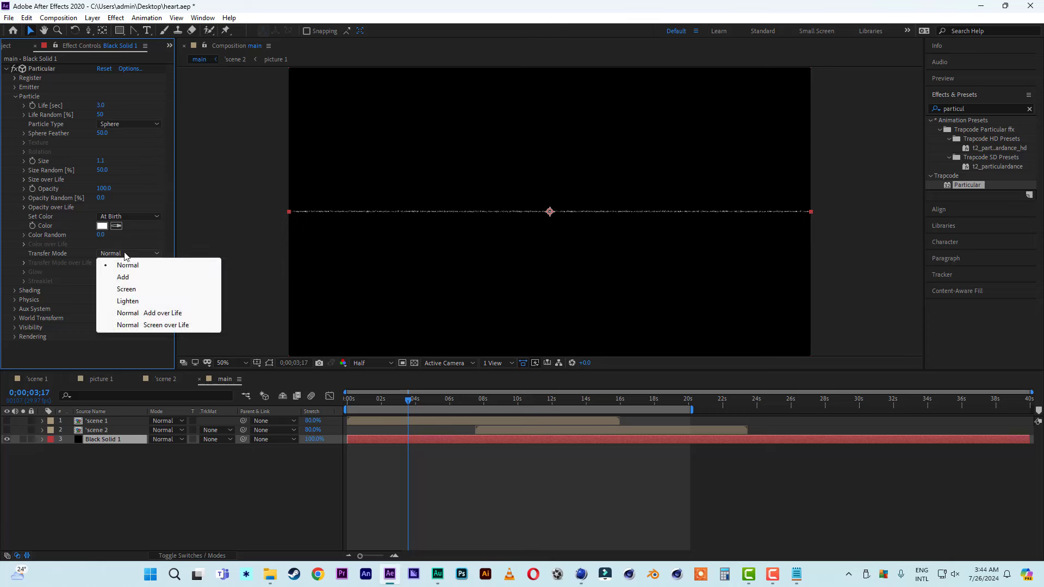
click(125, 289)
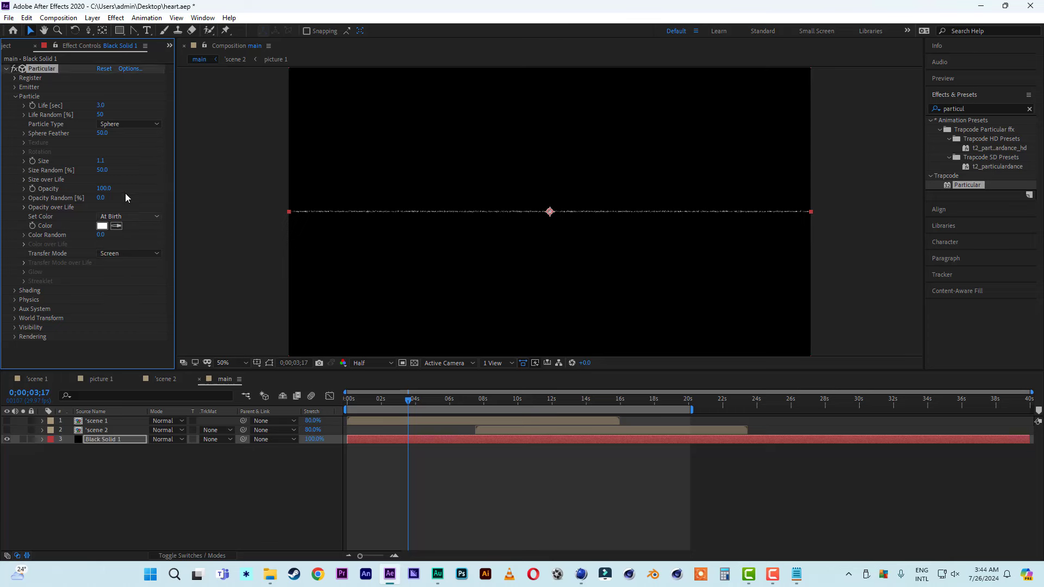
click(15, 96)
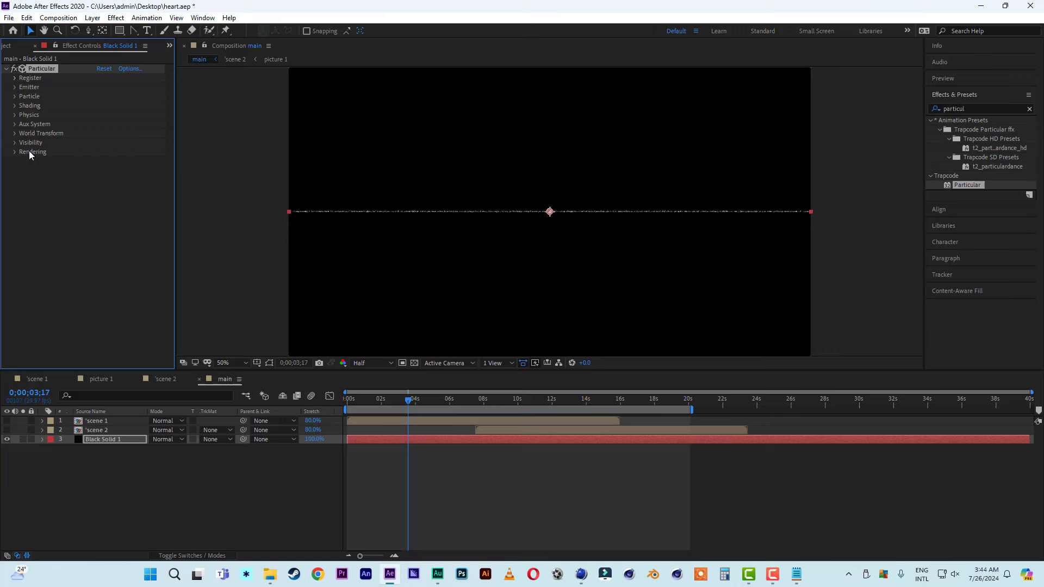
- In Particular's Air physics, set Spin Frequency to 5 and Wind Y to 3
click(14, 116)
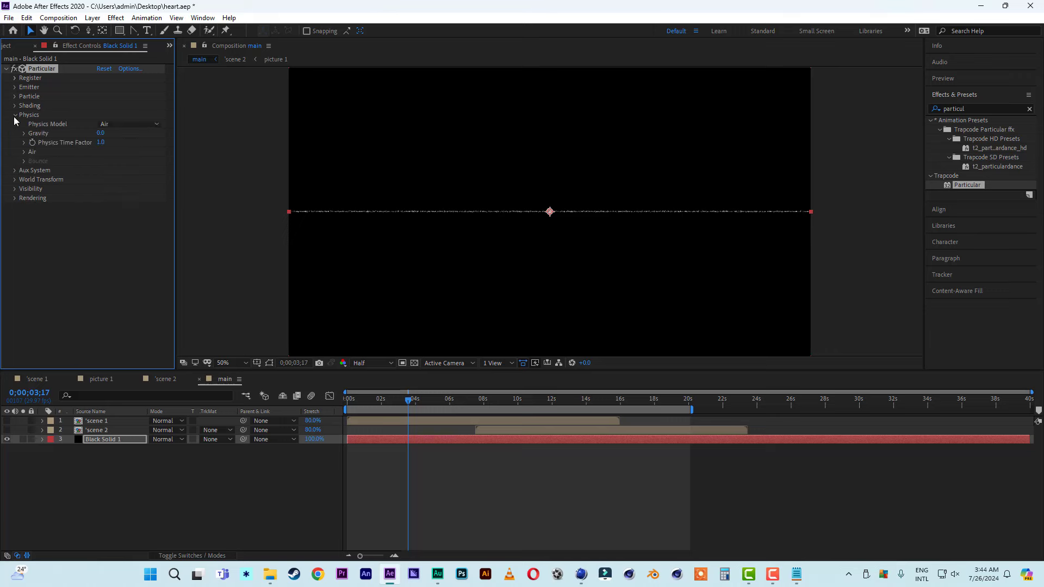
click(26, 153)
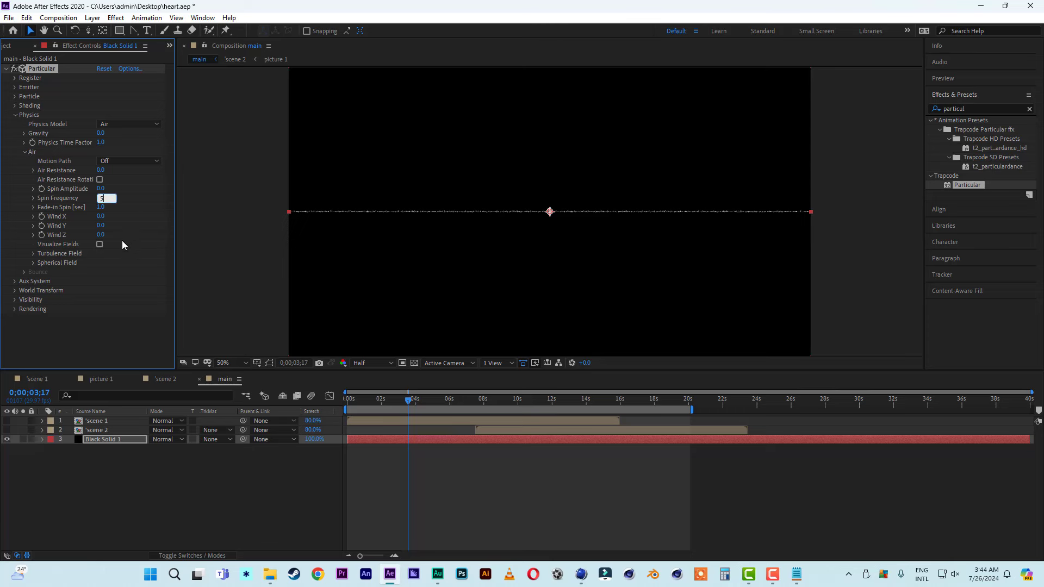
click(102, 226)
text(3)
click(150, 230)
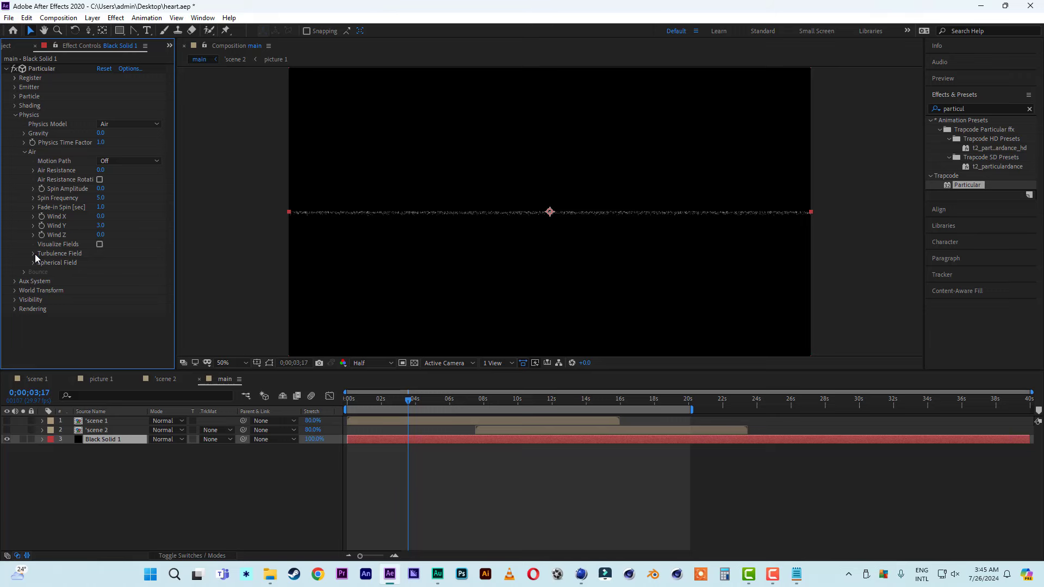
- In the Turbulence Field, set Affect Position to 200 and Scale to 5
click(34, 253)
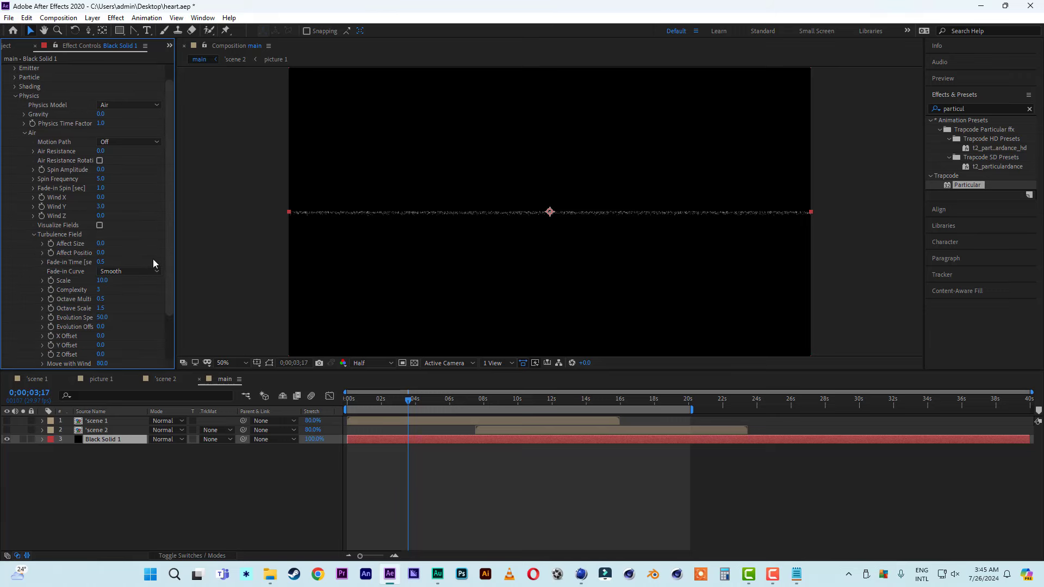
click(102, 253)
text(200)
click(138, 255)
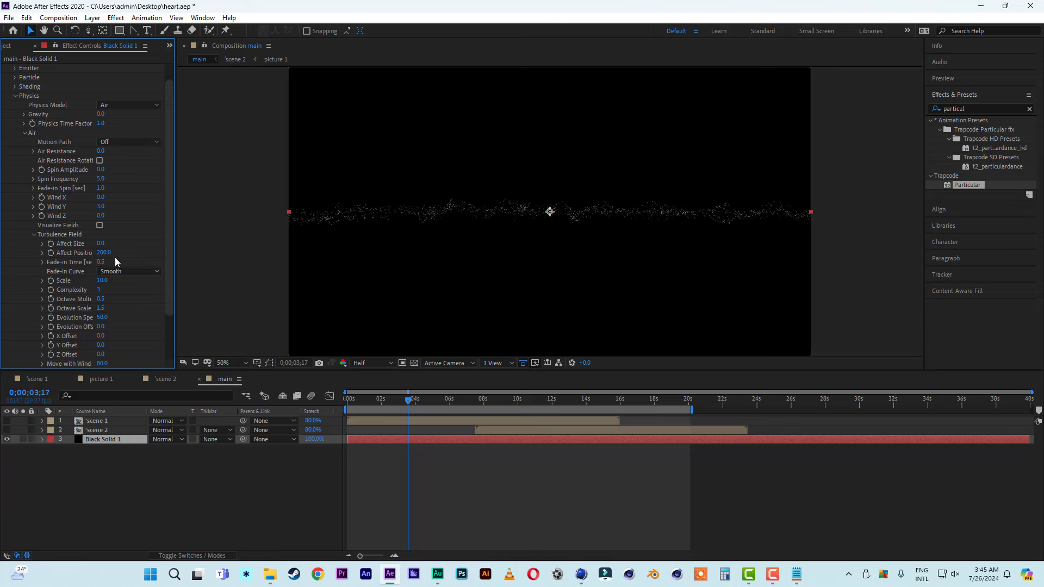
click(101, 281)
text(5)
click(139, 253)
click(185, 442)
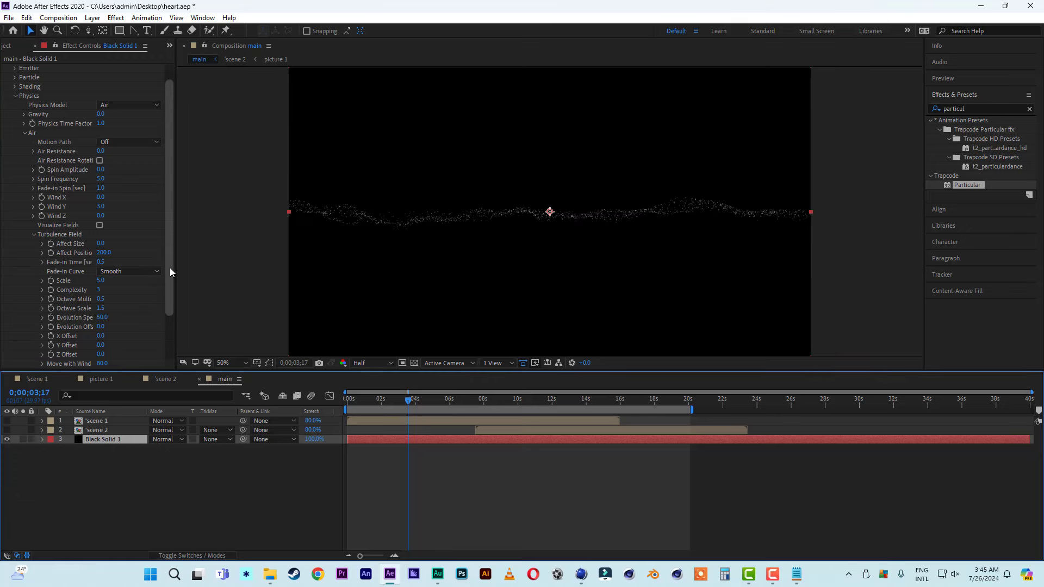
- Change the Particular particle color to light purple (C171FF)
drag(170, 267, 137, 227)
click(16, 105)
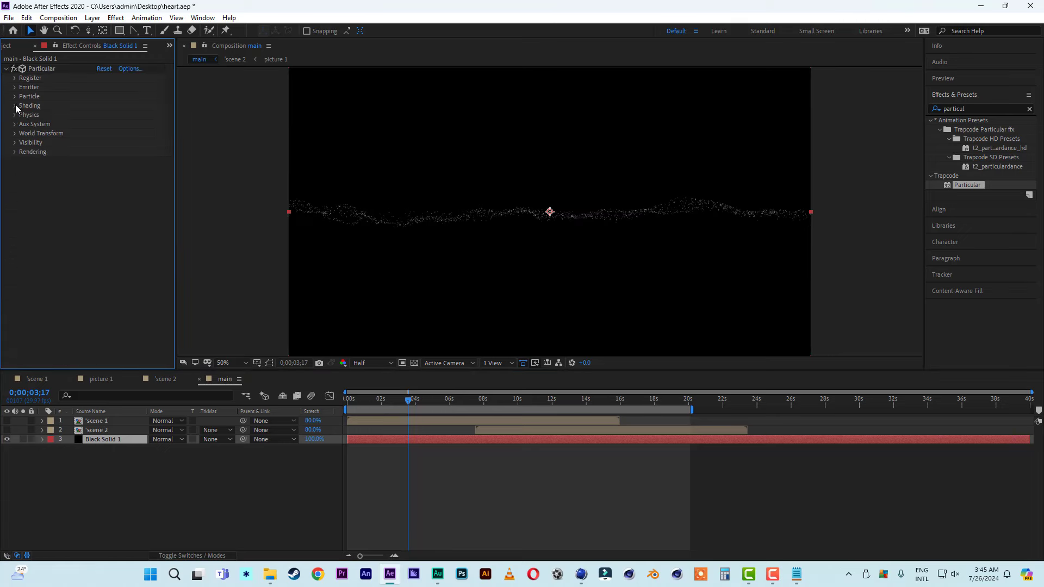
click(15, 96)
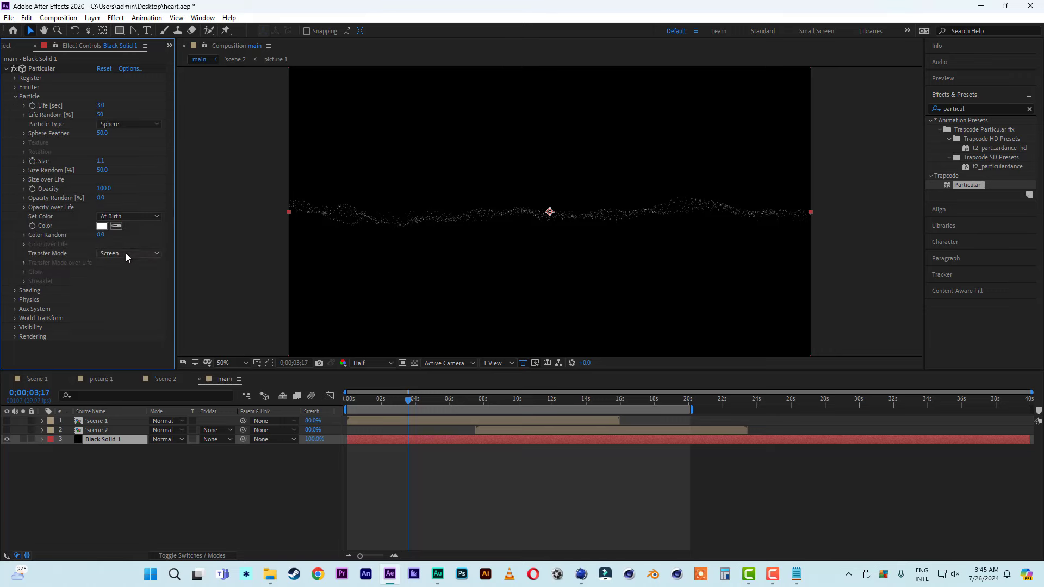
click(102, 226)
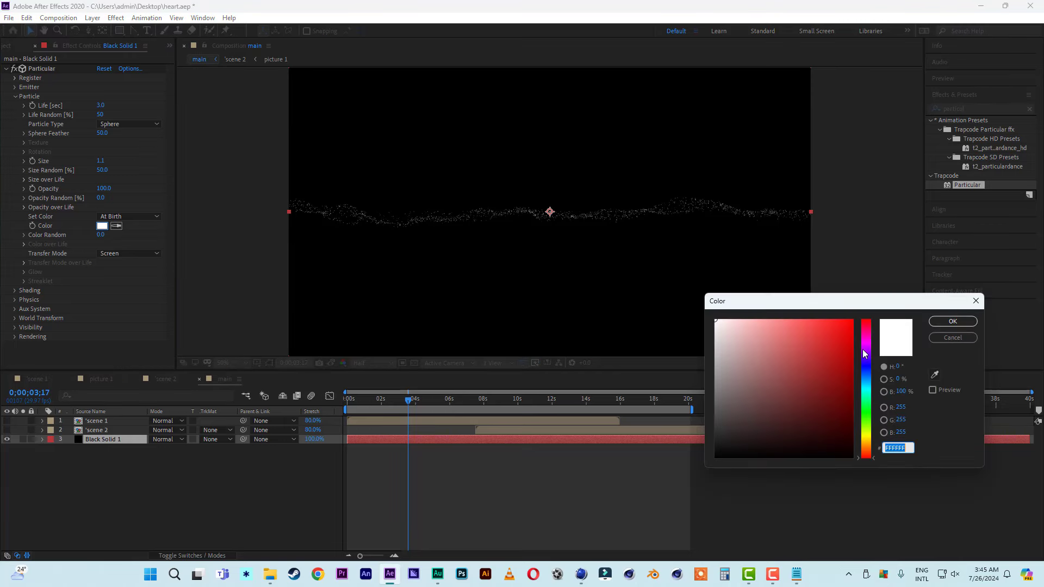
click(864, 353)
click(792, 321)
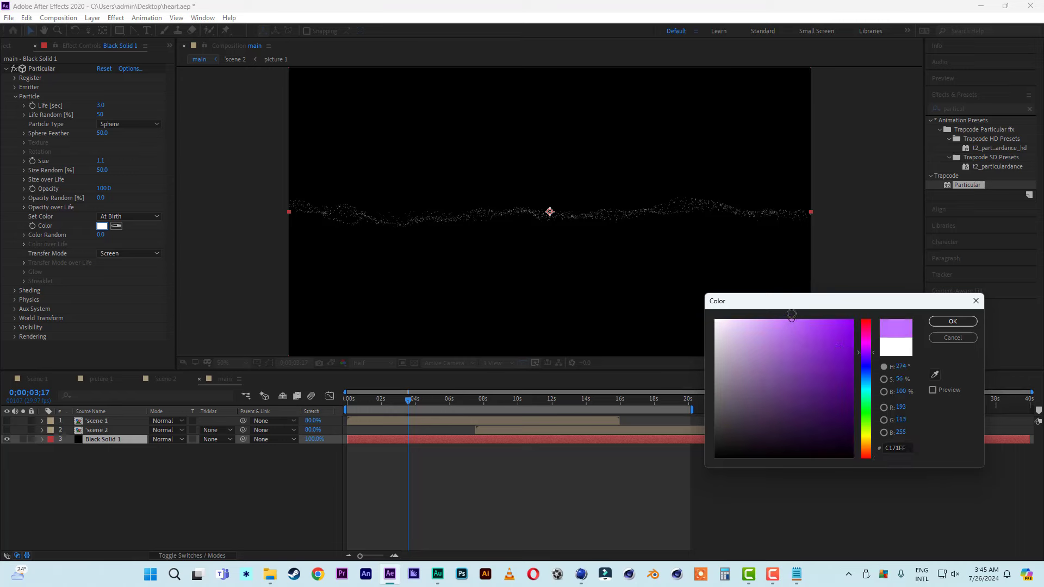
click(952, 324)
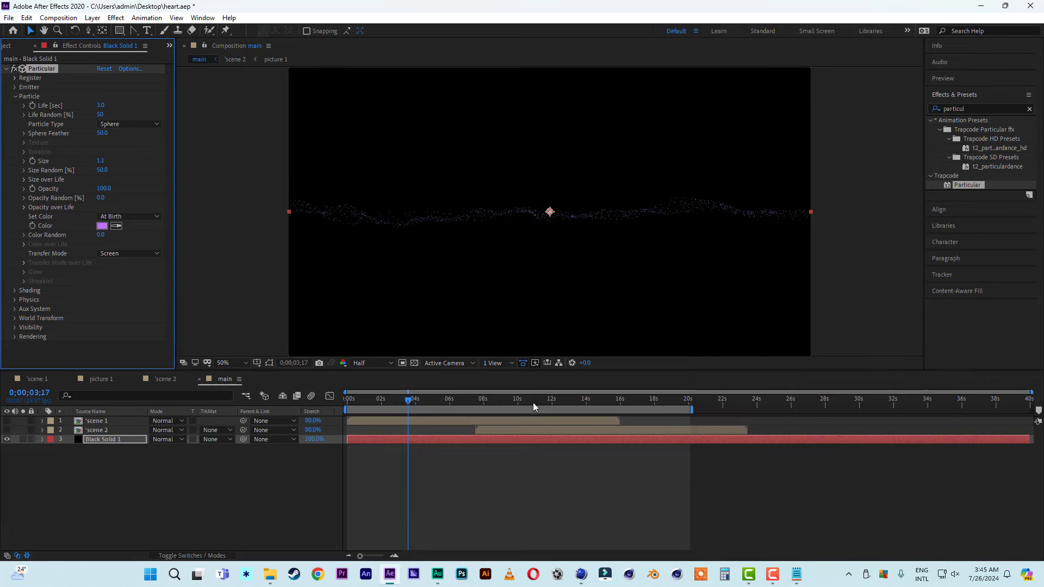
- Add a two-node camera with the 50mm preset to the main composition
click(143, 523)
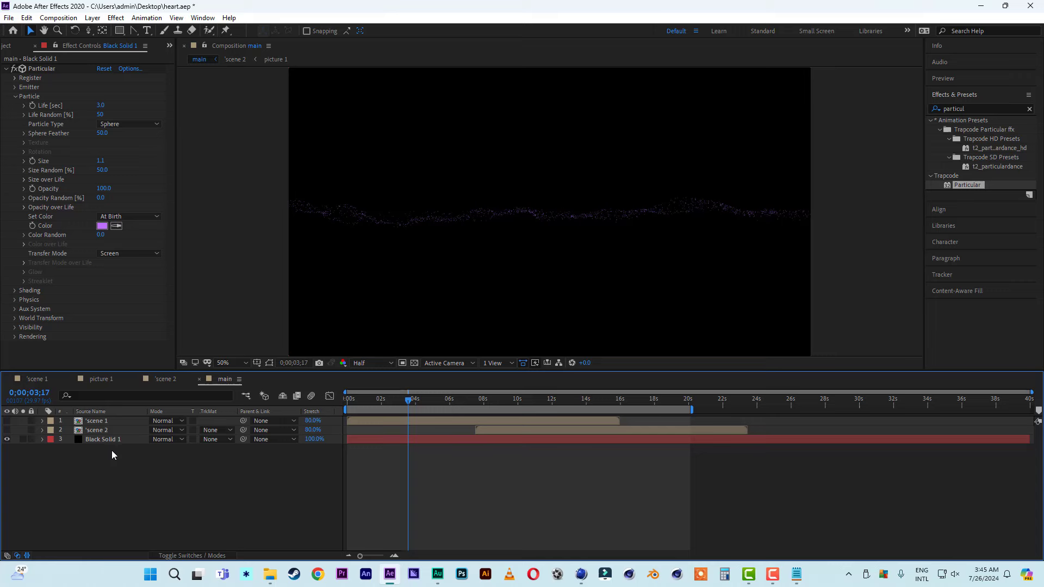
right_click(106, 520)
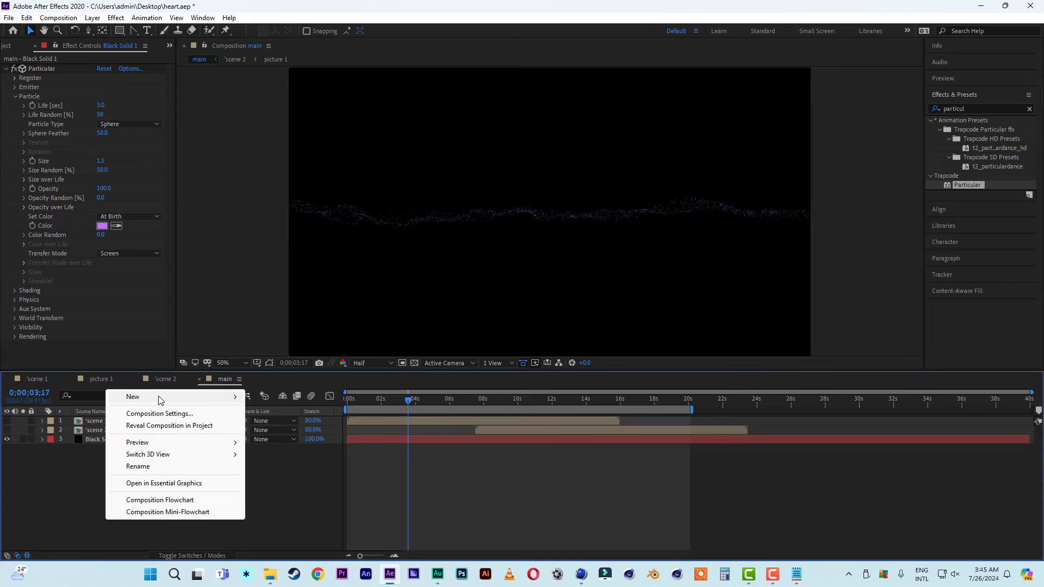
mouse_move(159, 396)
click(273, 449)
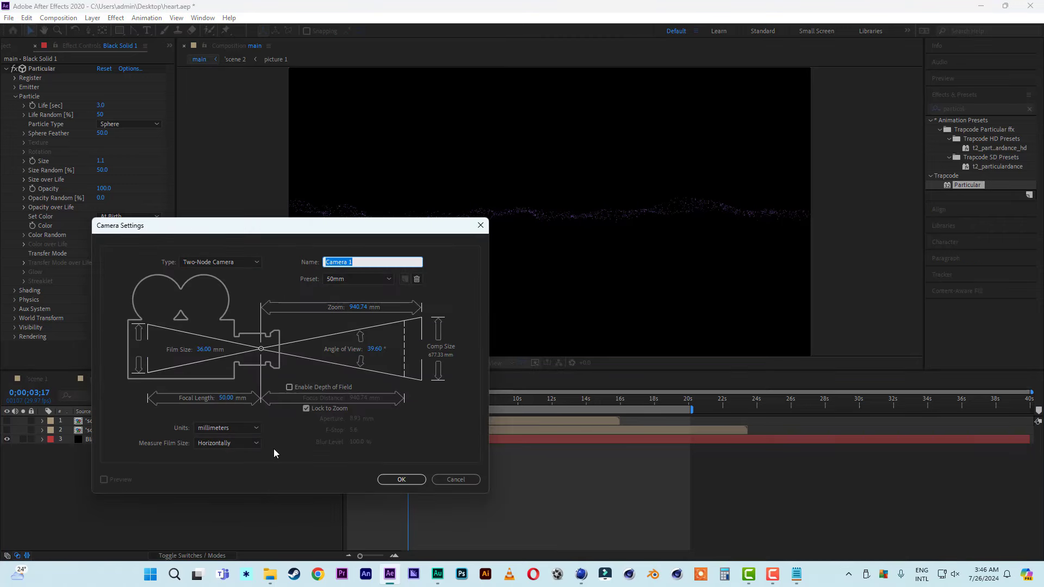
click(402, 479)
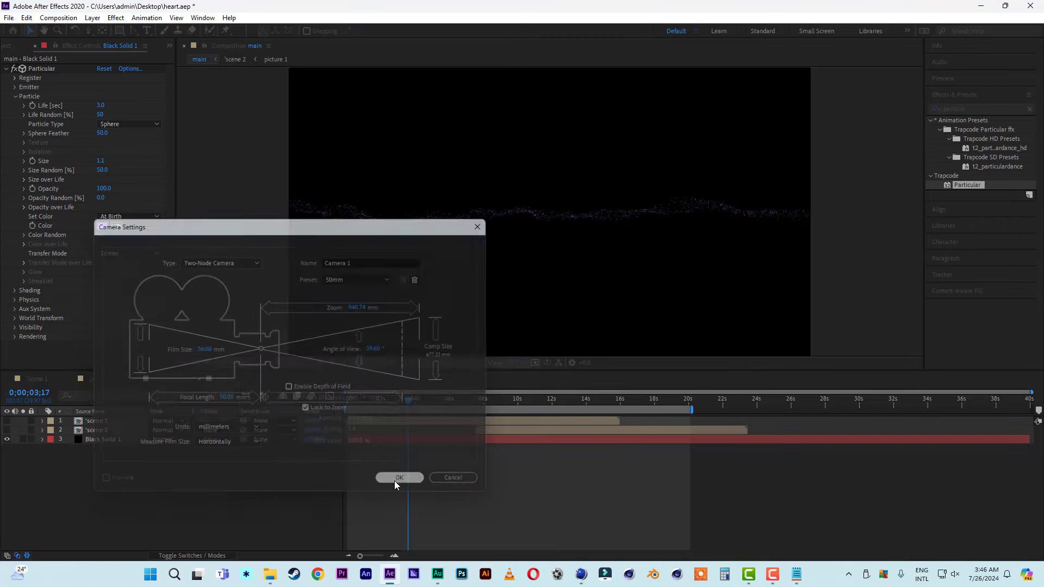
- At about 5 seconds, orbit the camera and move it closer, placing the particle band below the frame's center
click(445, 401)
drag(445, 401, 439, 402)
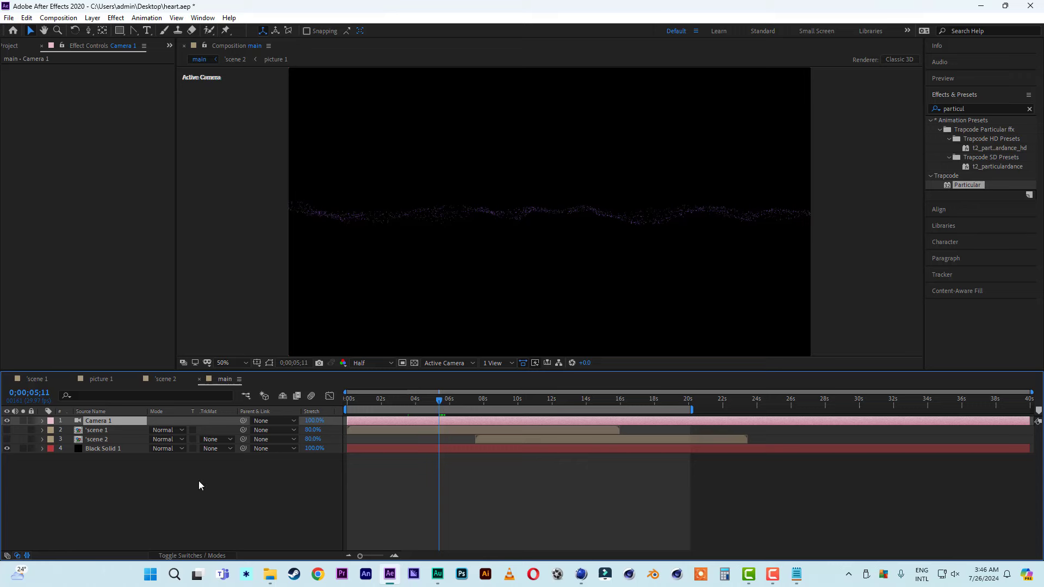
key(c)
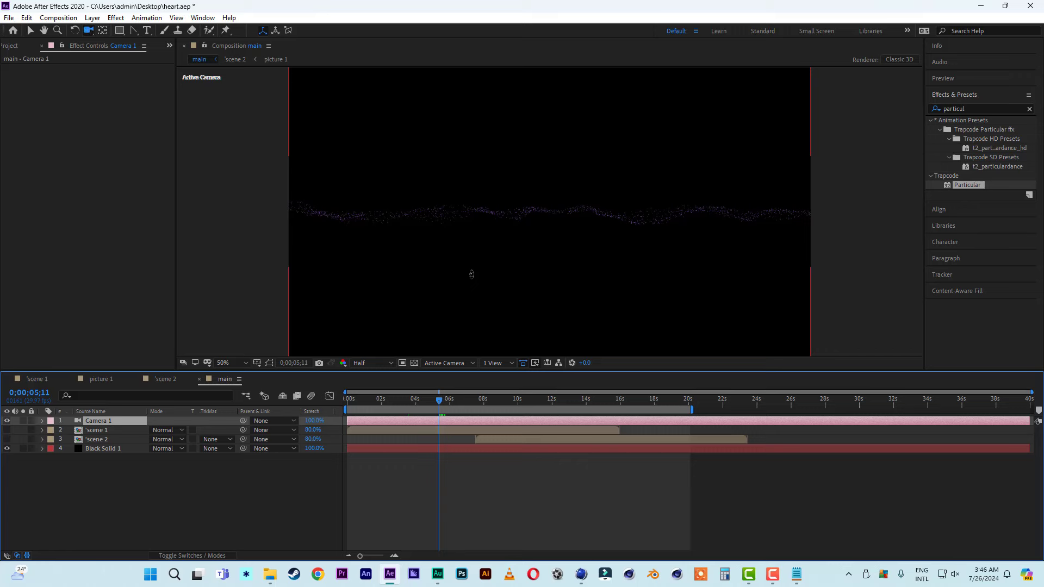
key(c)
drag(529, 244, 530, 273)
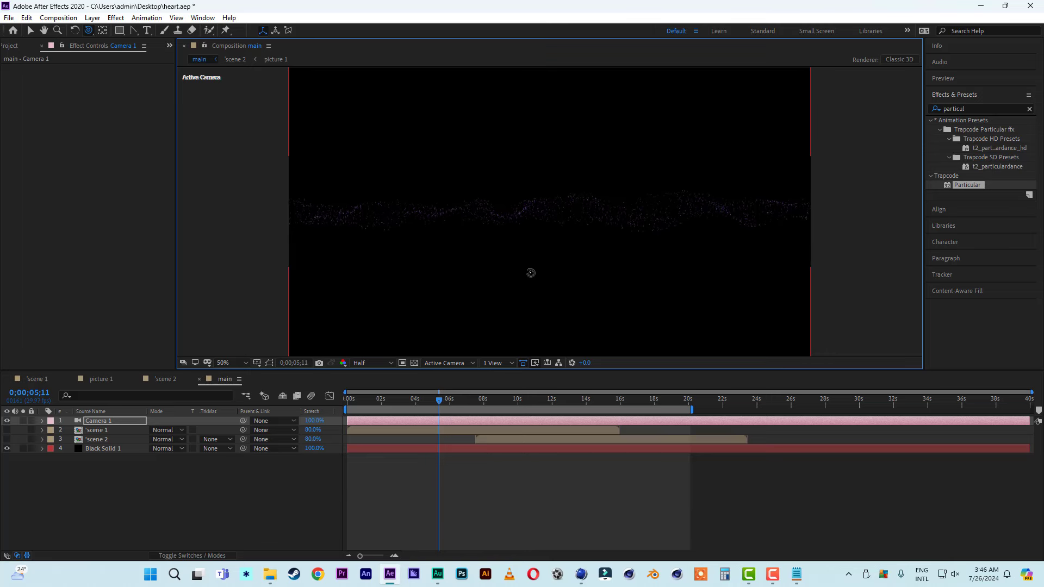
key(c)
drag(533, 228, 558, 139)
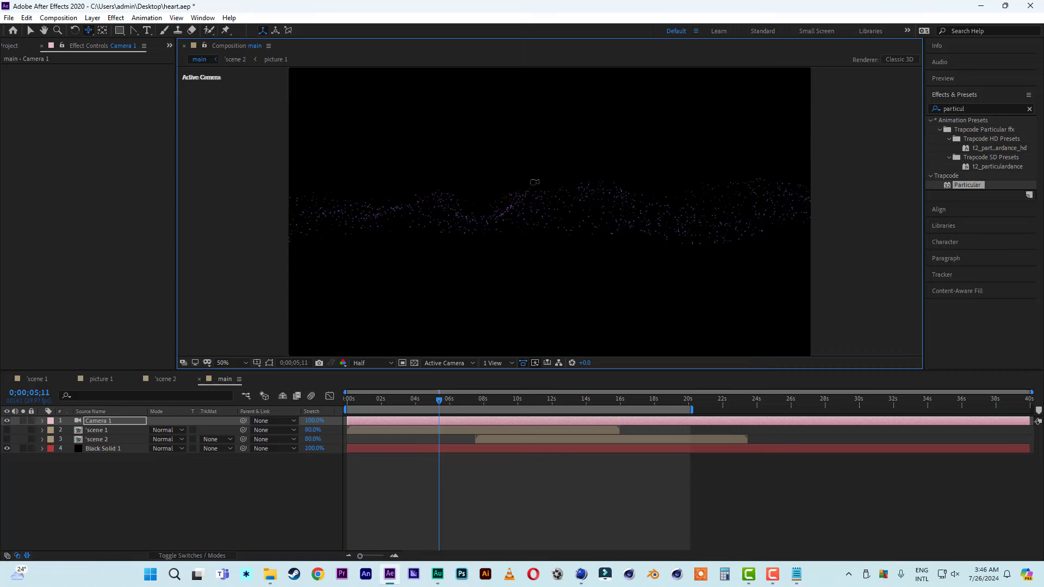
drag(543, 170, 540, 229)
- Set the Particular Emitter Size Z to 2000 on the black solid
click(114, 449)
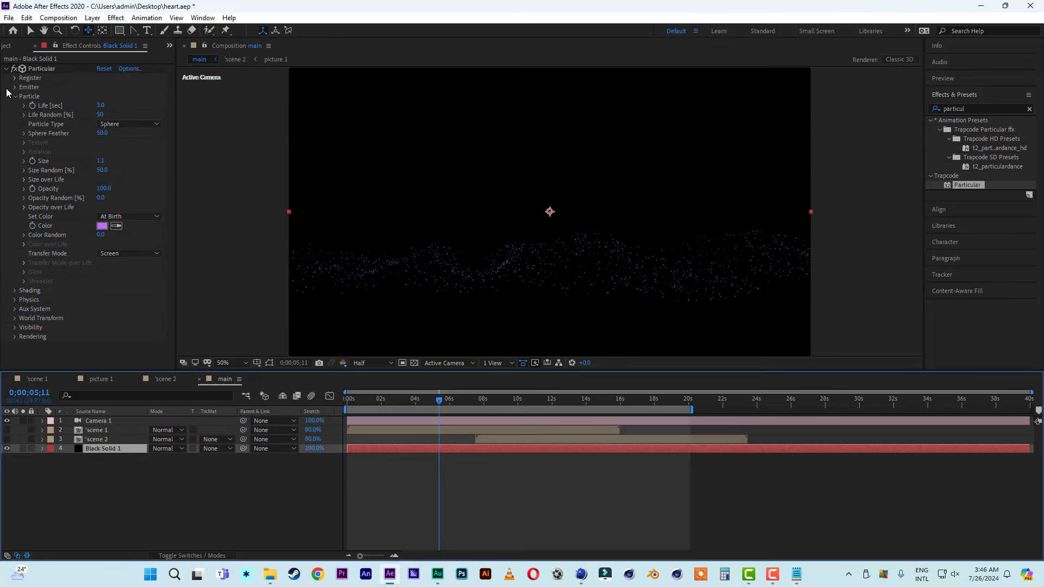
click(15, 87)
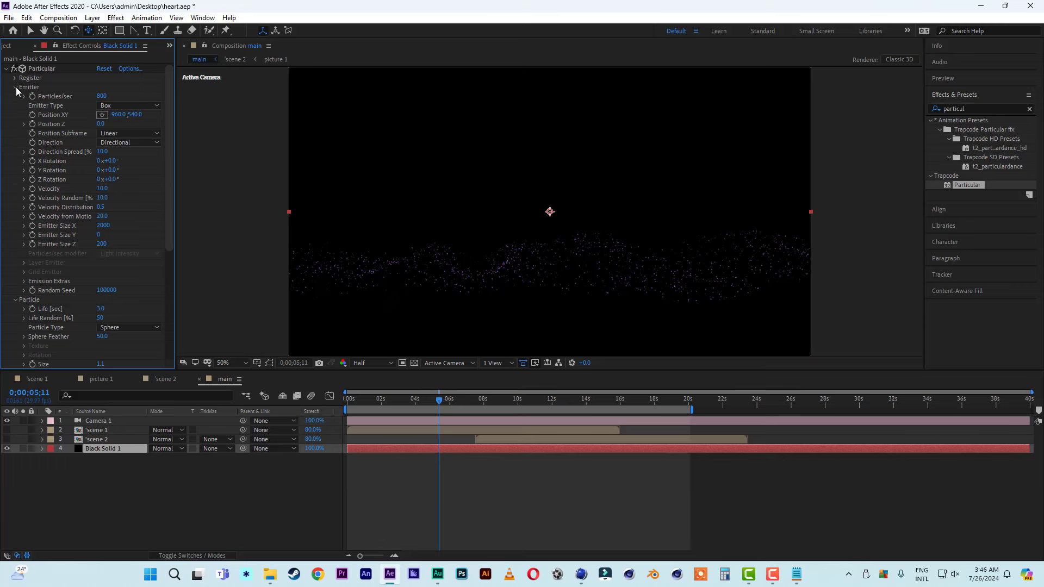
click(107, 245)
click(135, 239)
- Orbit and track the camera so the particles spread like a floor across the lower half of the frame, and preview the motion
drag(548, 288, 548, 268)
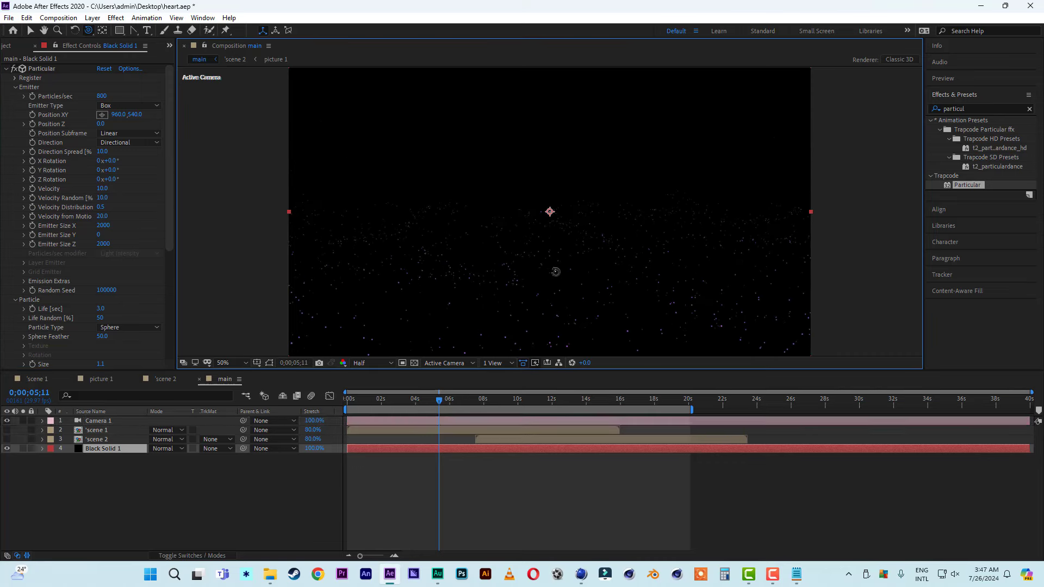
drag(560, 271, 555, 371)
drag(551, 469, 551, 476)
drag(574, 273, 609, 220)
key(c)
key(c)
drag(560, 254, 559, 255)
key(space)
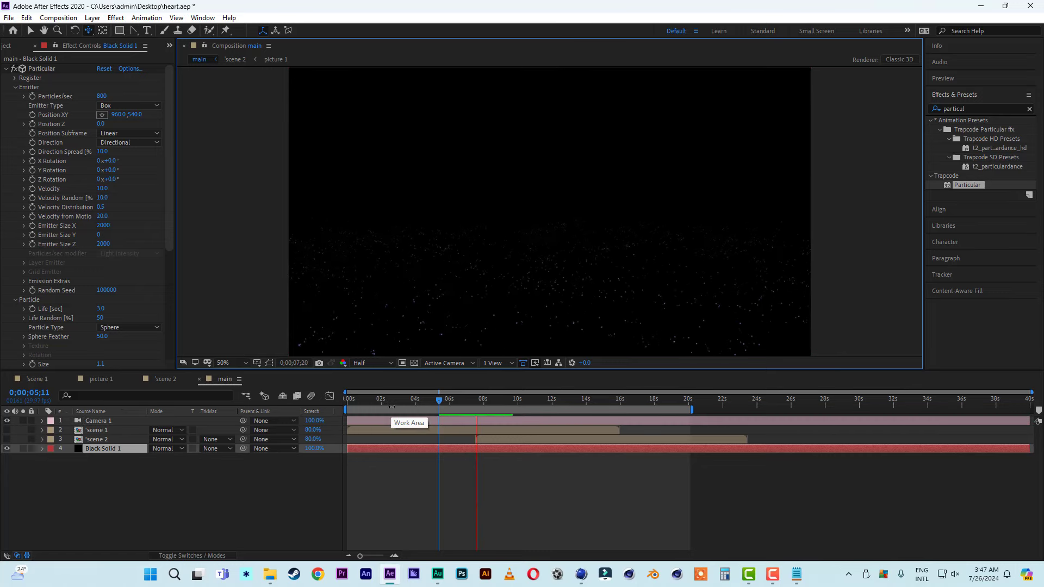
key(space)
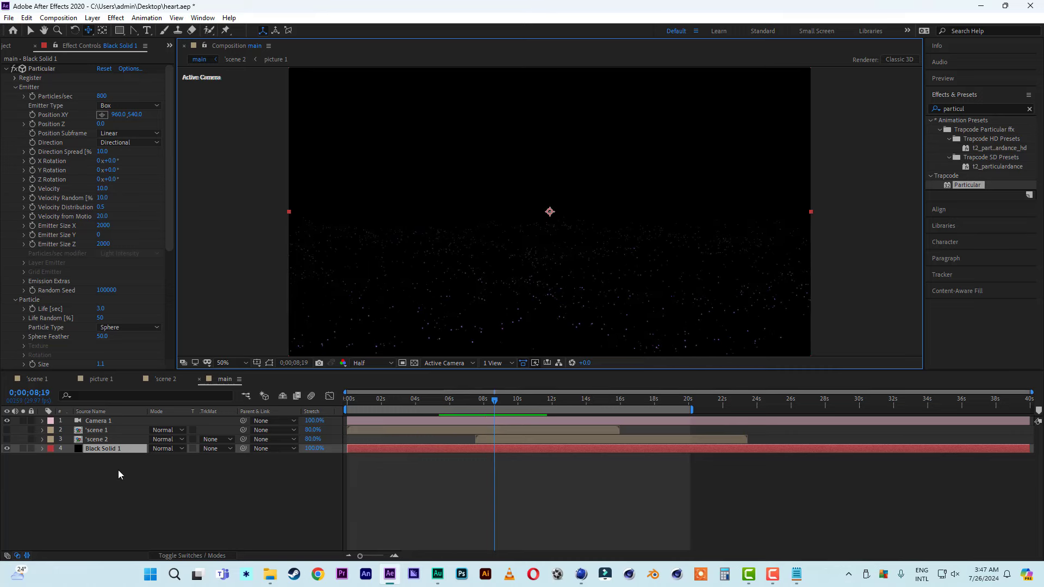
- Turn the visibility of the scene 1 and scene 2 layers back on
click(7, 430)
click(7, 438)
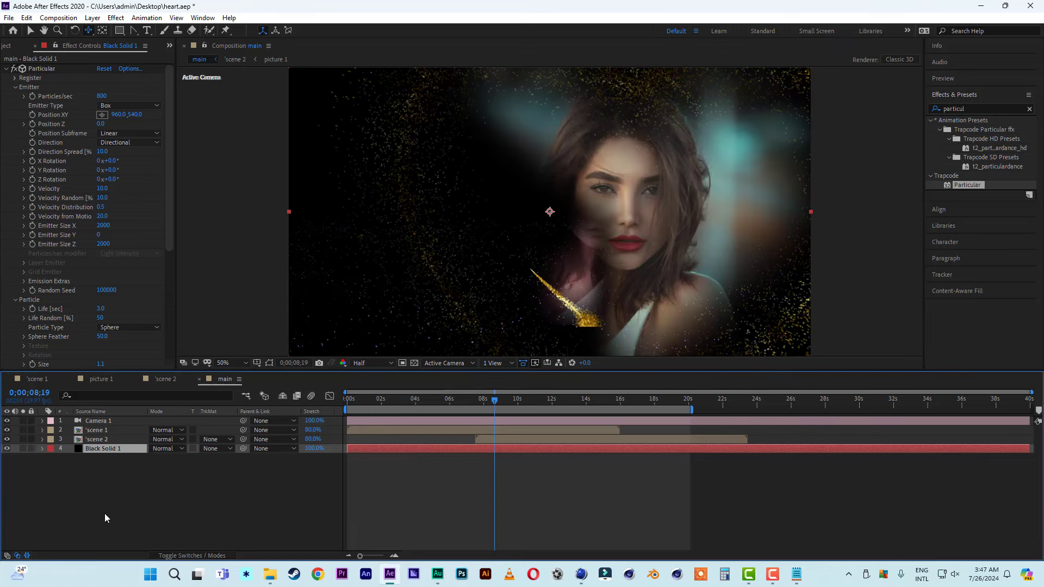
click(117, 514)
- Duplicate the black particle solid and set the copy's particle Size to 0.5
click(91, 452)
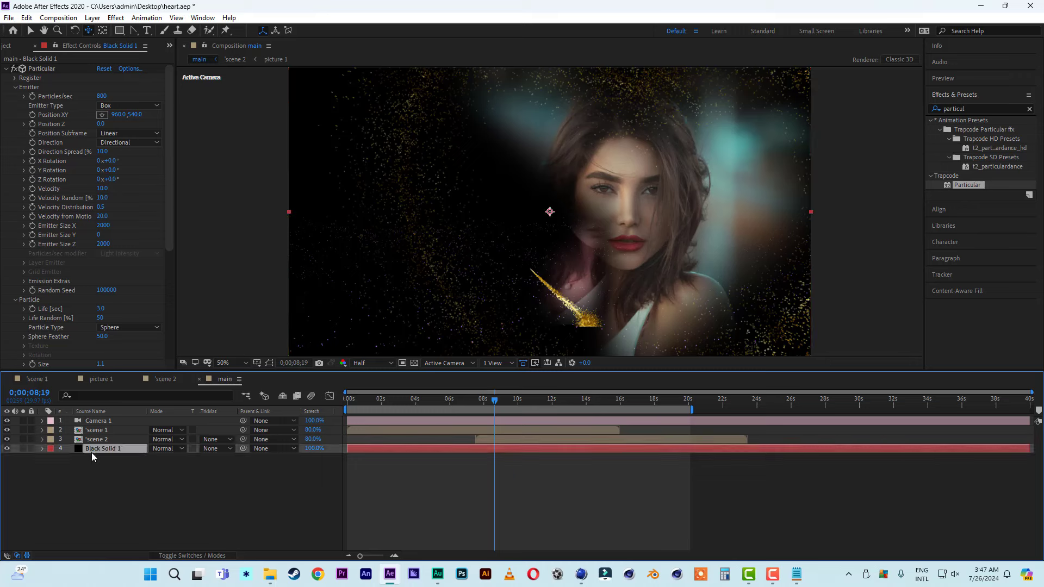
key(ctrl+d)
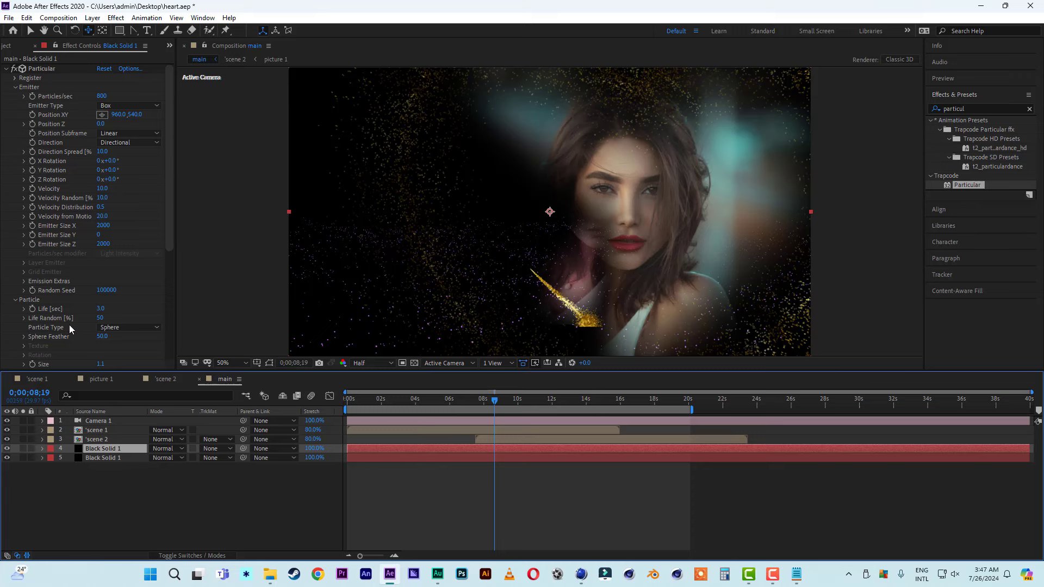
scroll(101, 354, down, 1)
click(103, 340)
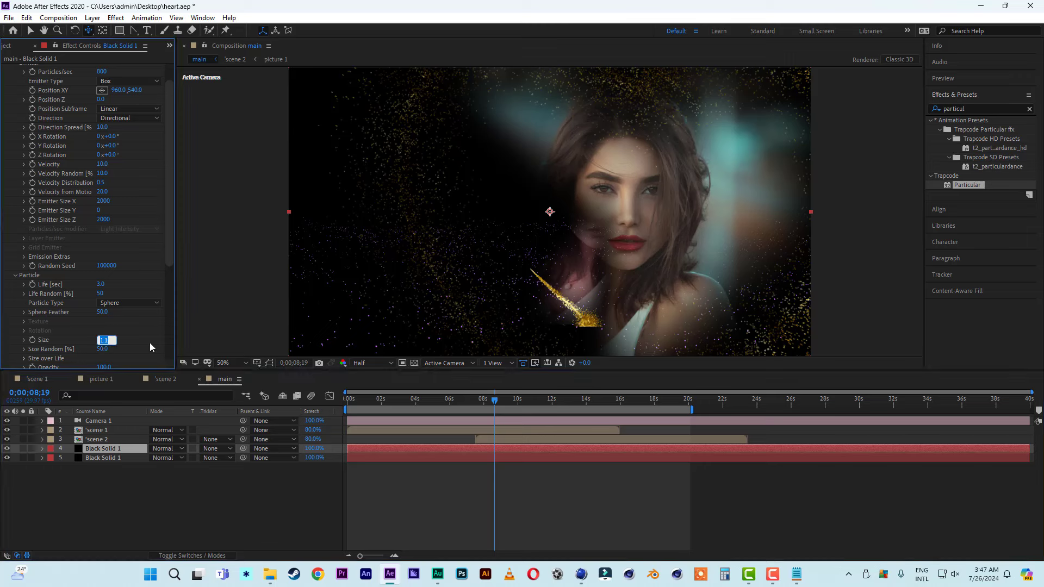
text(1)
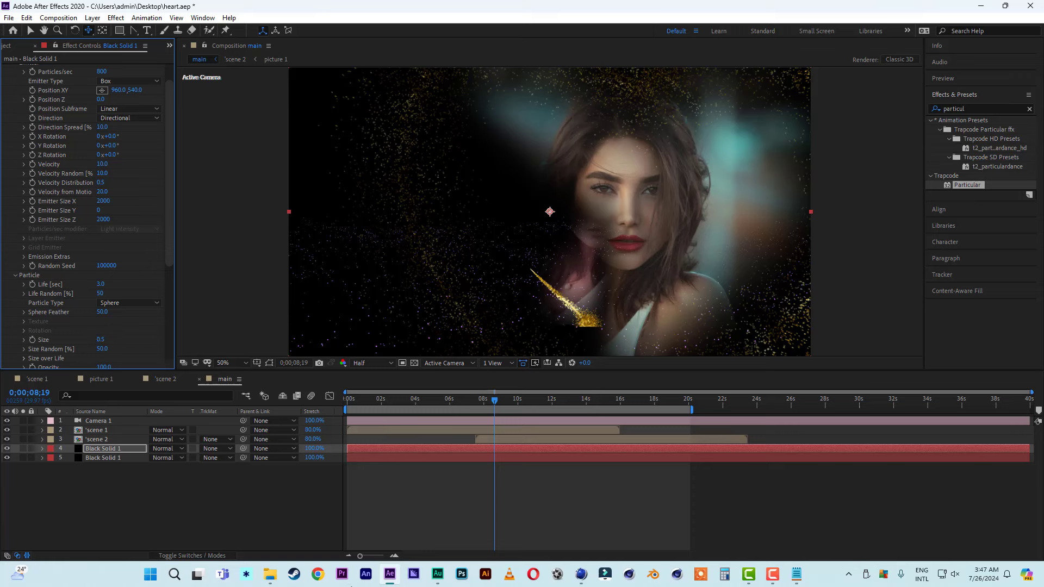
click(83, 491)
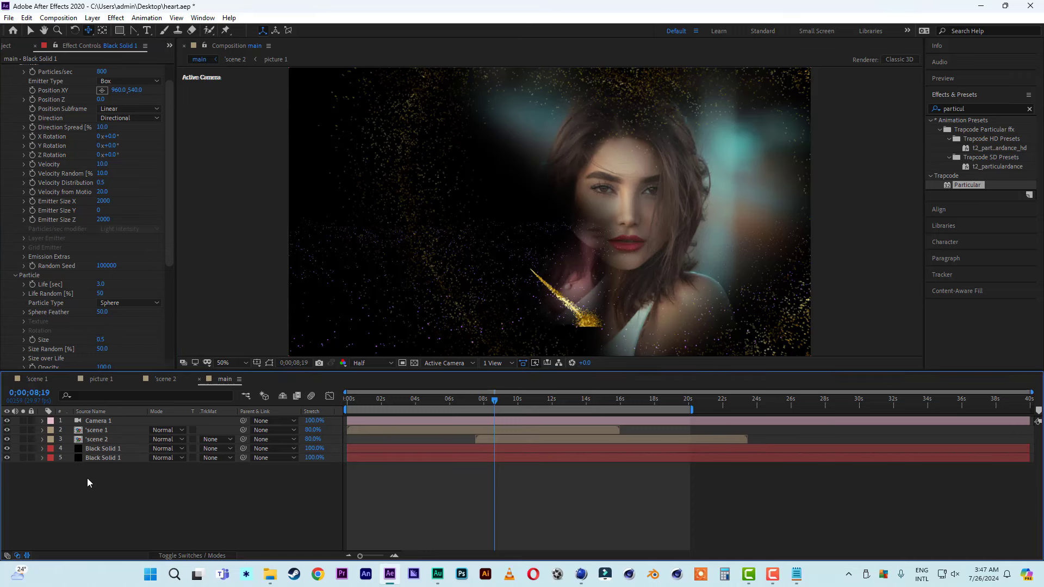
- Turn on the camera's Depth of Field and raise its Aperture to about 322 pixels
click(43, 422)
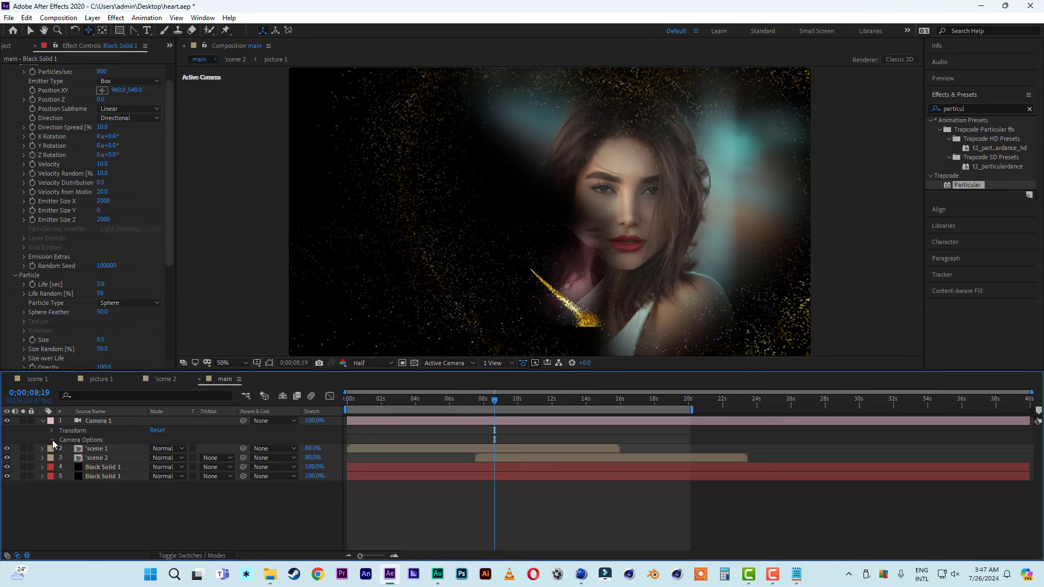
click(52, 439)
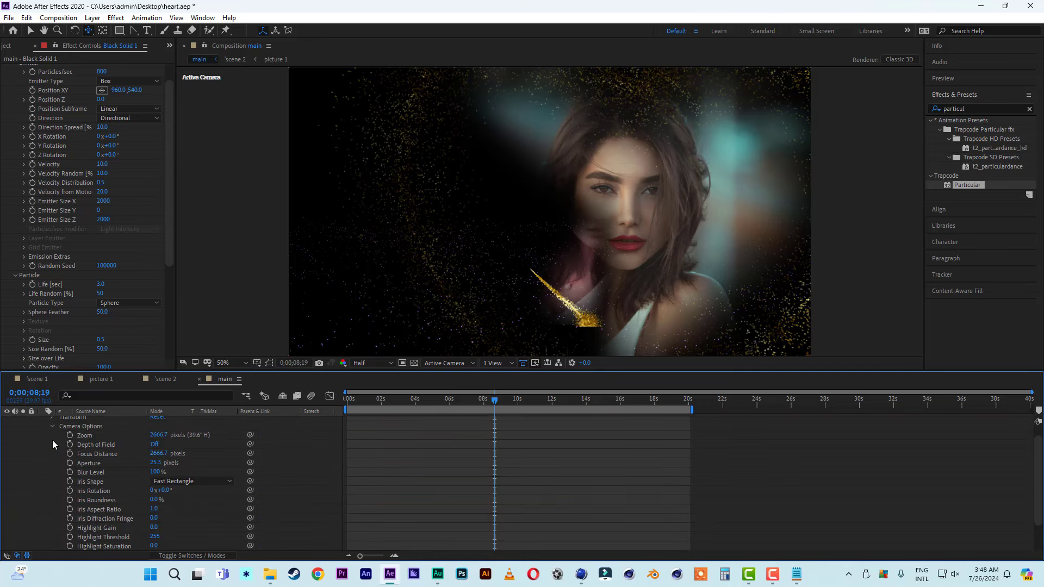
click(155, 444)
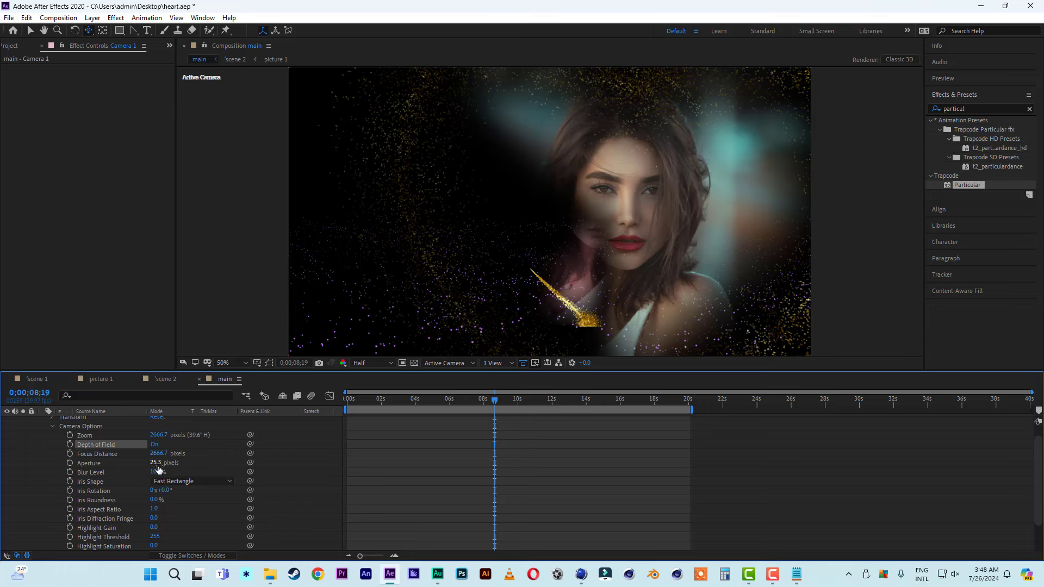
drag(156, 466, 329, 472)
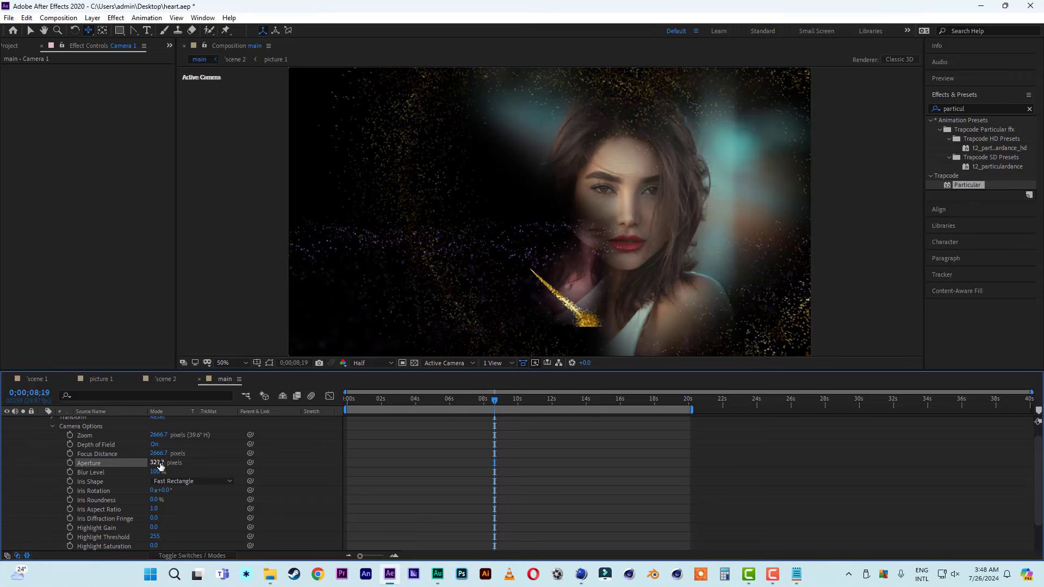
- Preview the main composition from the start to check the blurred background particles behind the heart scenes
click(347, 404)
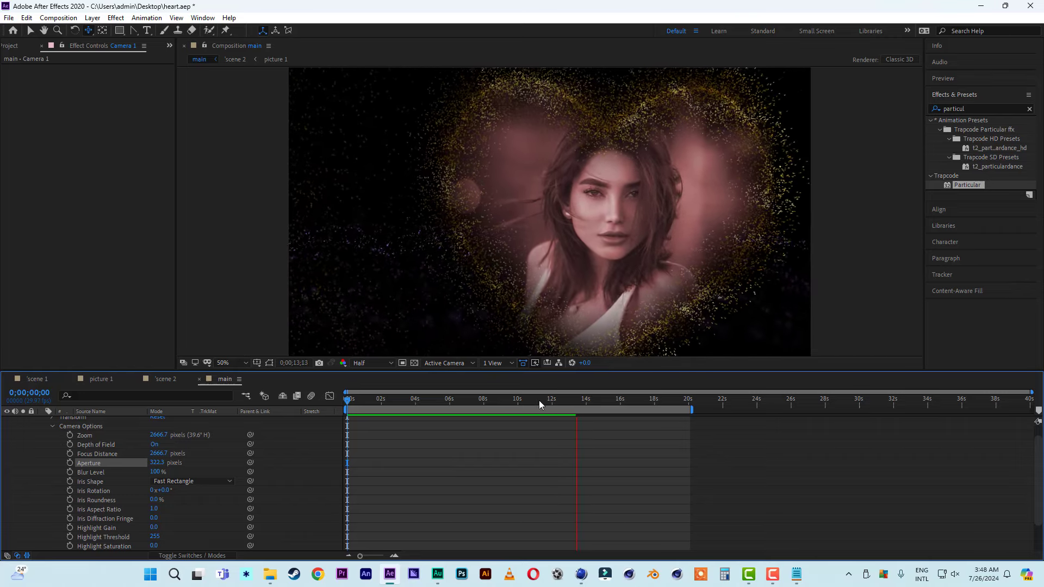
key(space)
key(space)
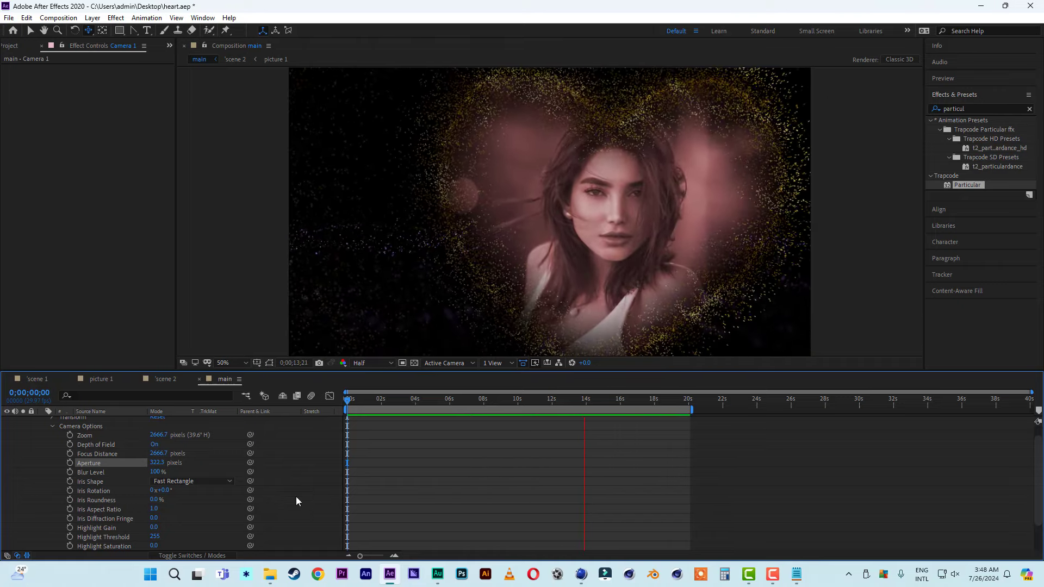
key(space)
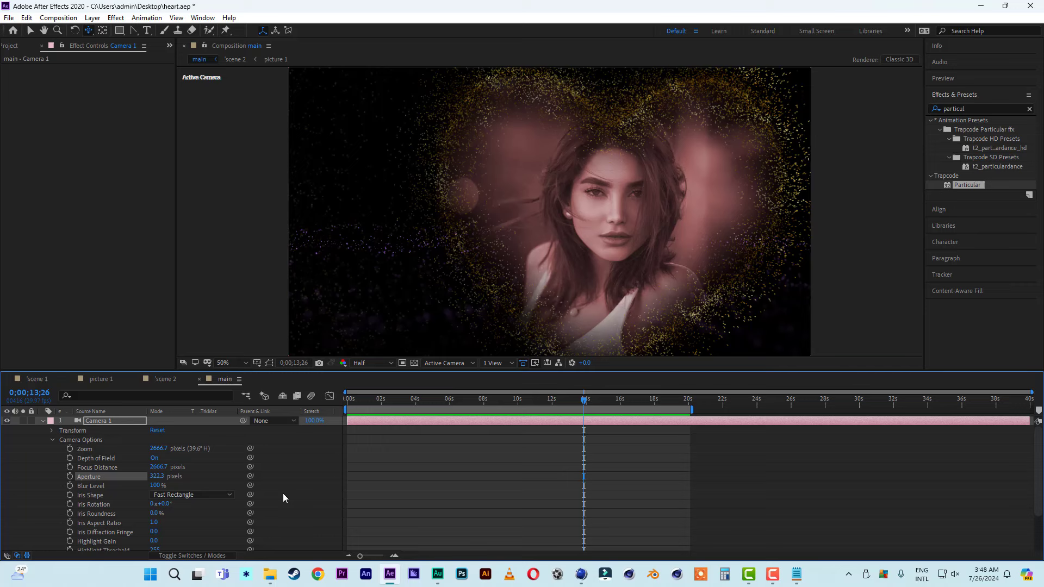
click(43, 421)
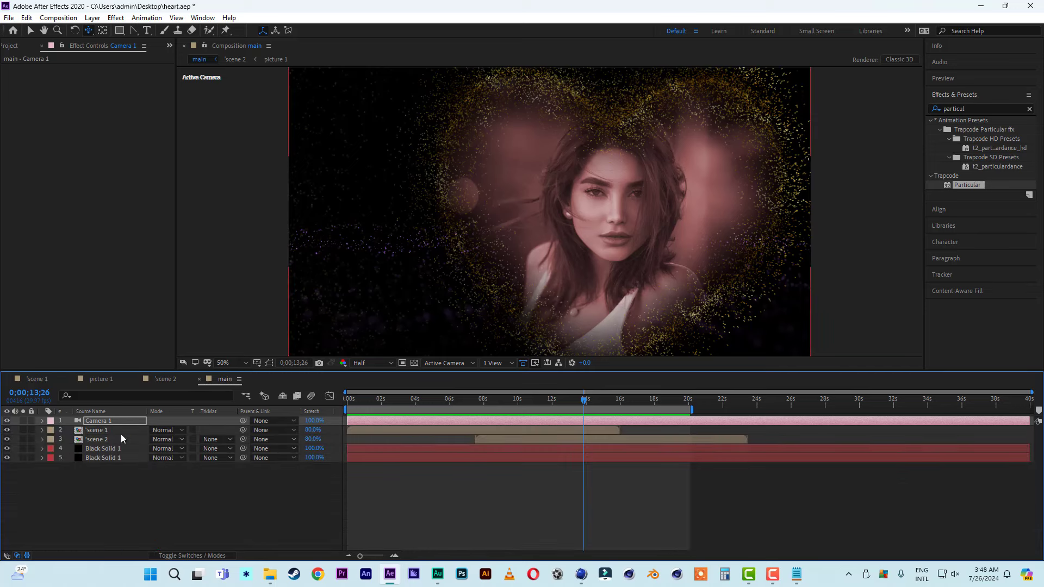
- Create a 1920 x 1080 deep magenta solid and place it beneath all other layers
right_click(205, 516)
mouse_move(254, 392)
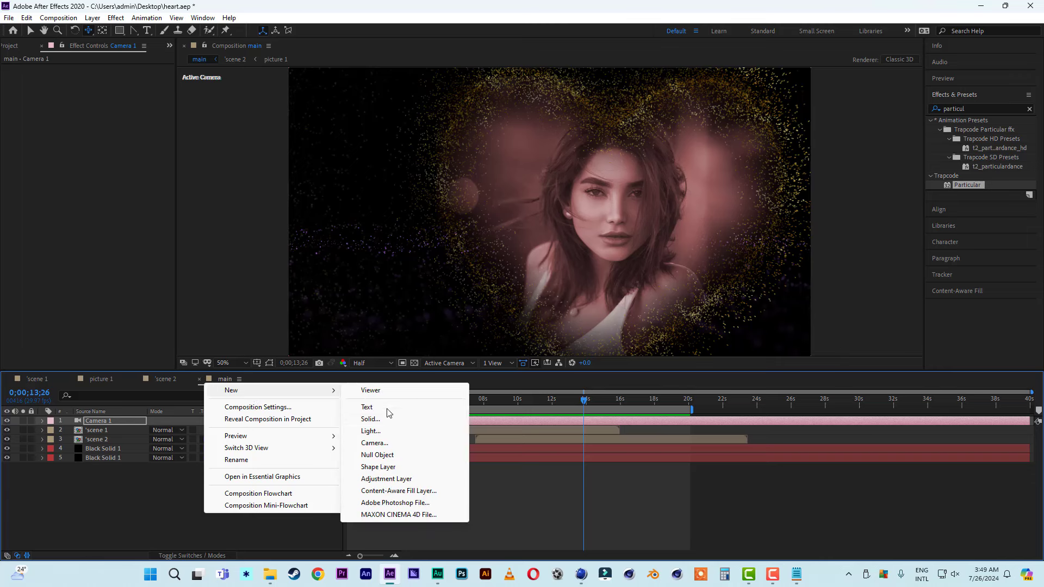
click(382, 419)
click(656, 281)
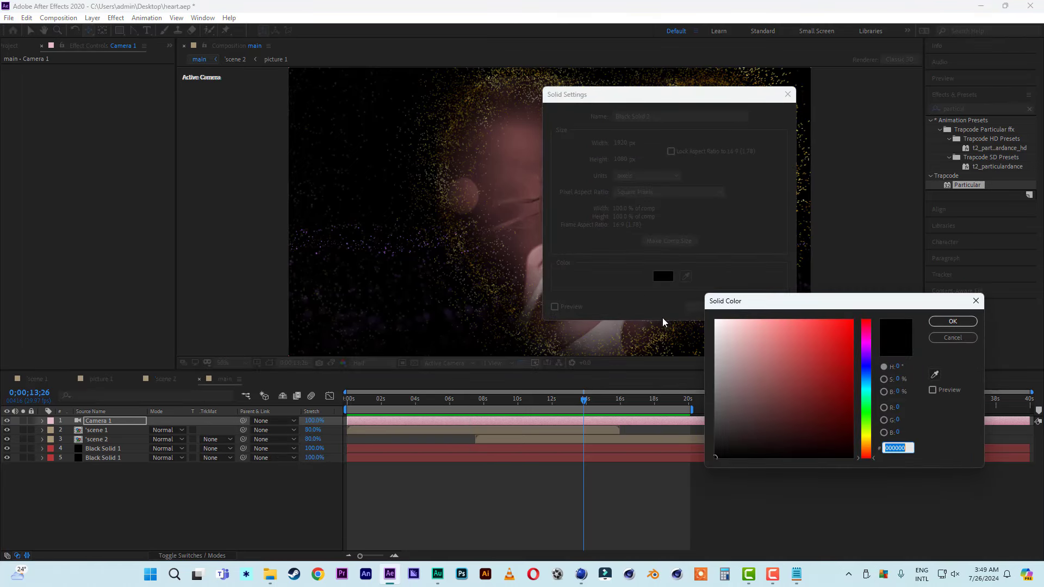
click(867, 351)
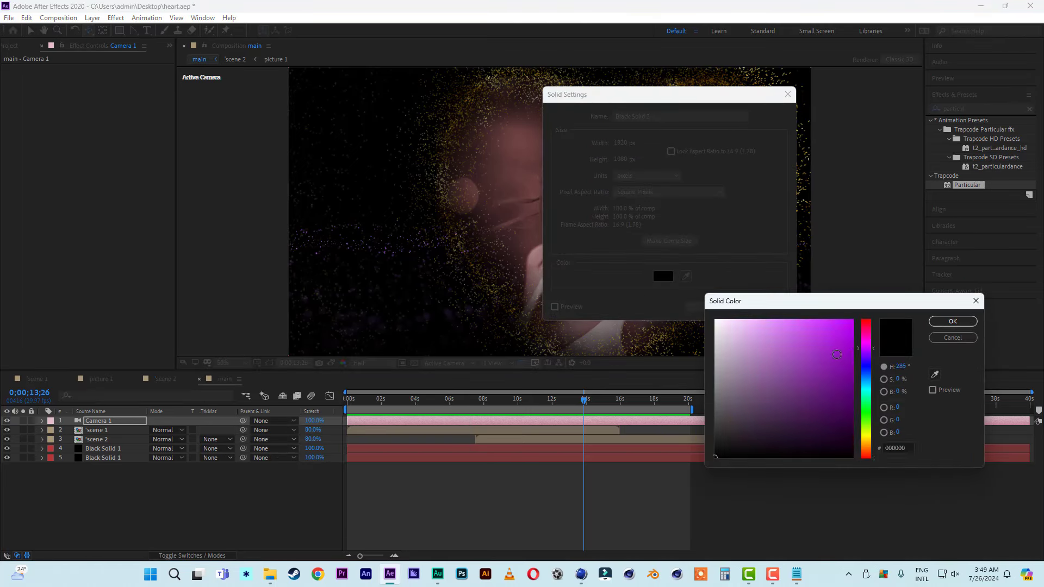
click(832, 343)
click(952, 321)
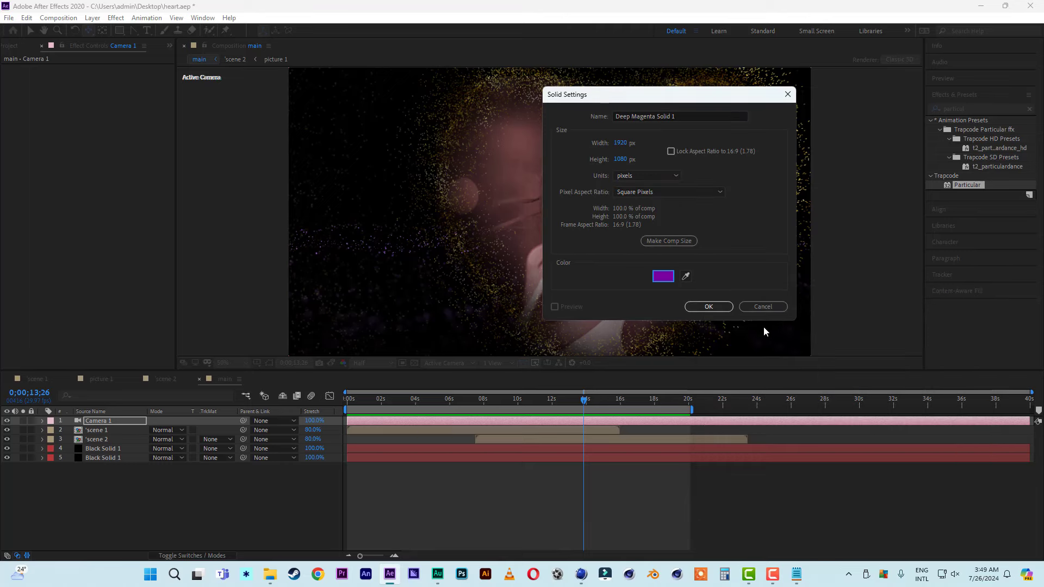
click(709, 307)
drag(112, 421, 122, 510)
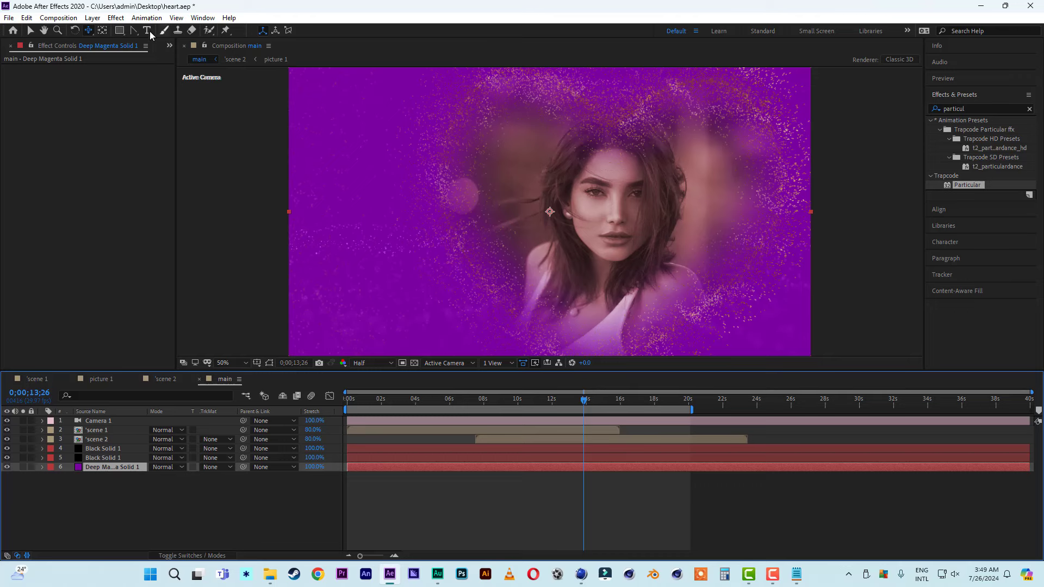
- Draw a wide rectangular mask on the magenta solid, leaving a horizontal band across the middle of the frame
click(120, 31)
drag(255, 180, 882, 295)
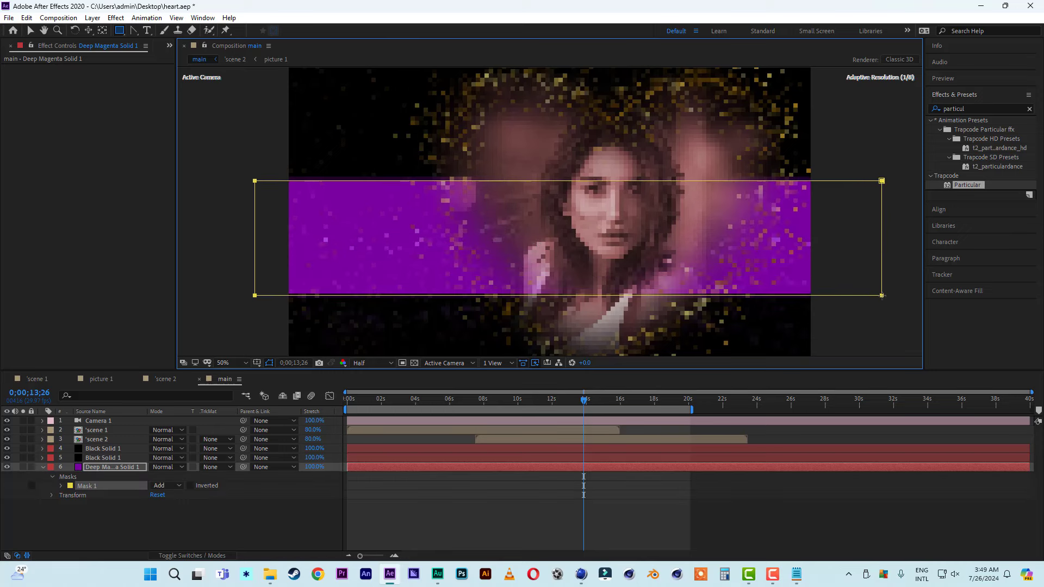
click(31, 30)
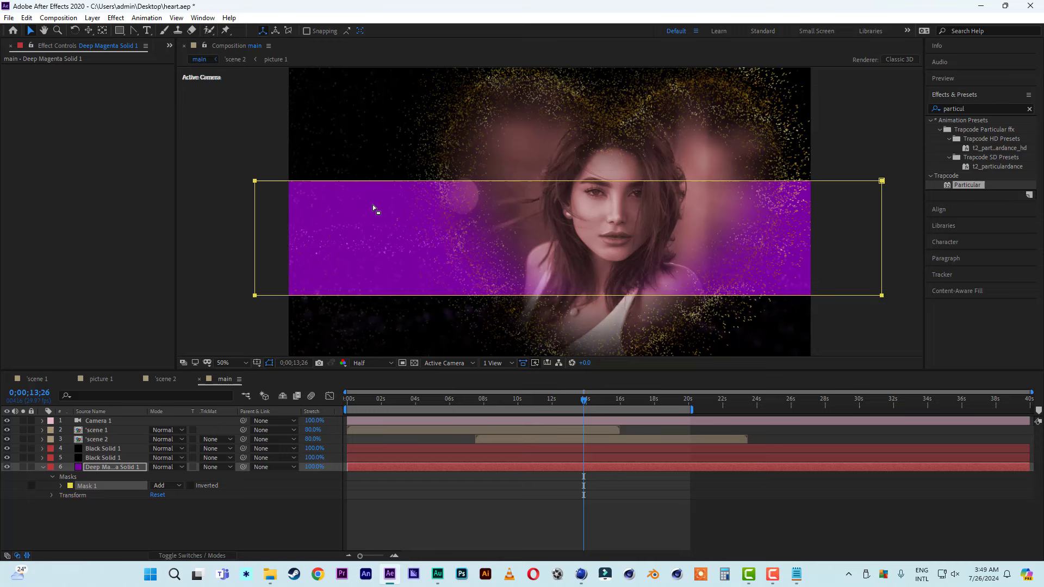
click(827, 331)
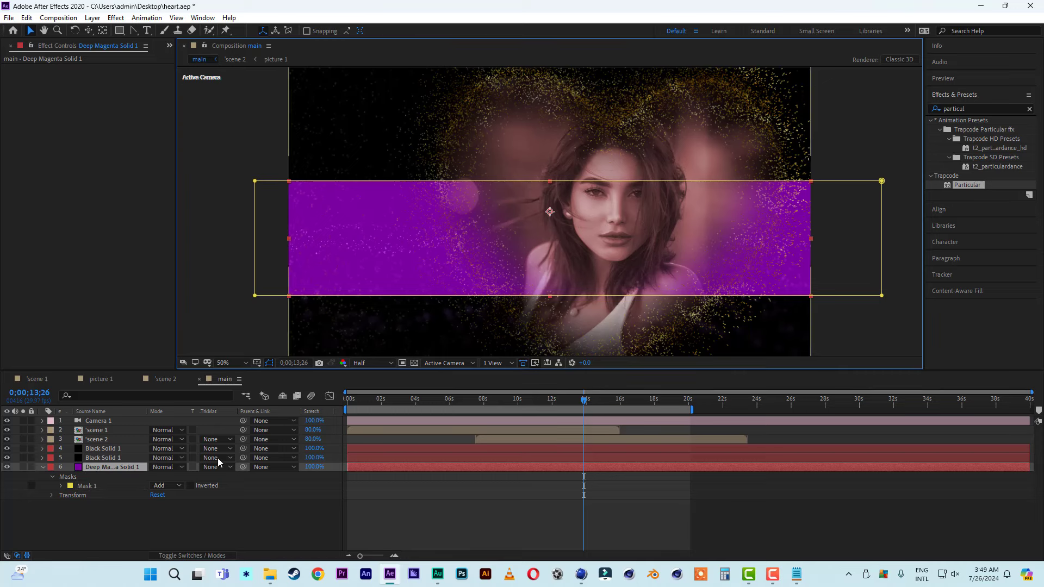
- Feather the magenta solid's mask to about 858 pixels and hide the mask outline in the composition view
click(61, 485)
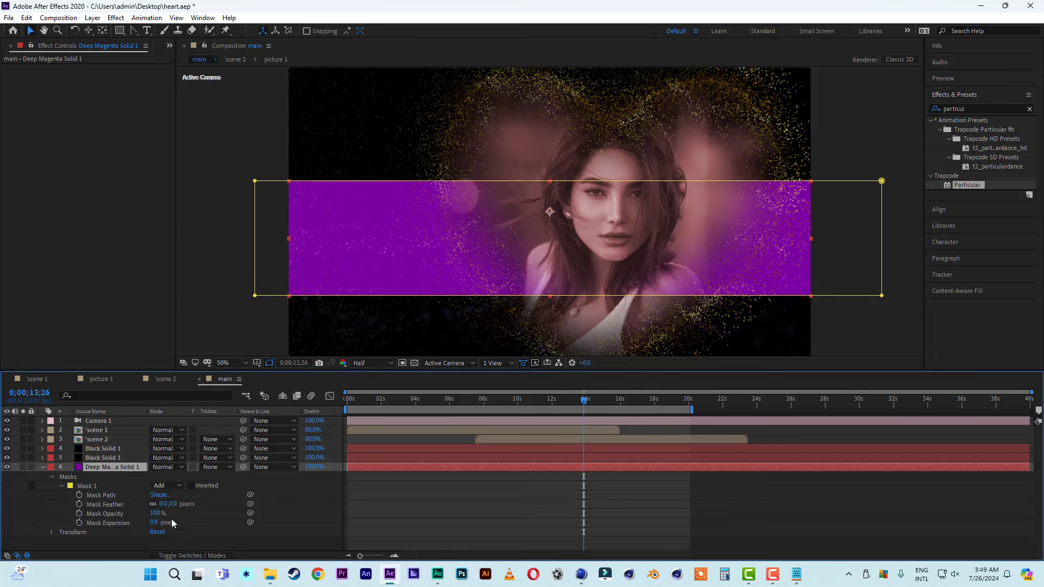
drag(165, 504, 382, 514)
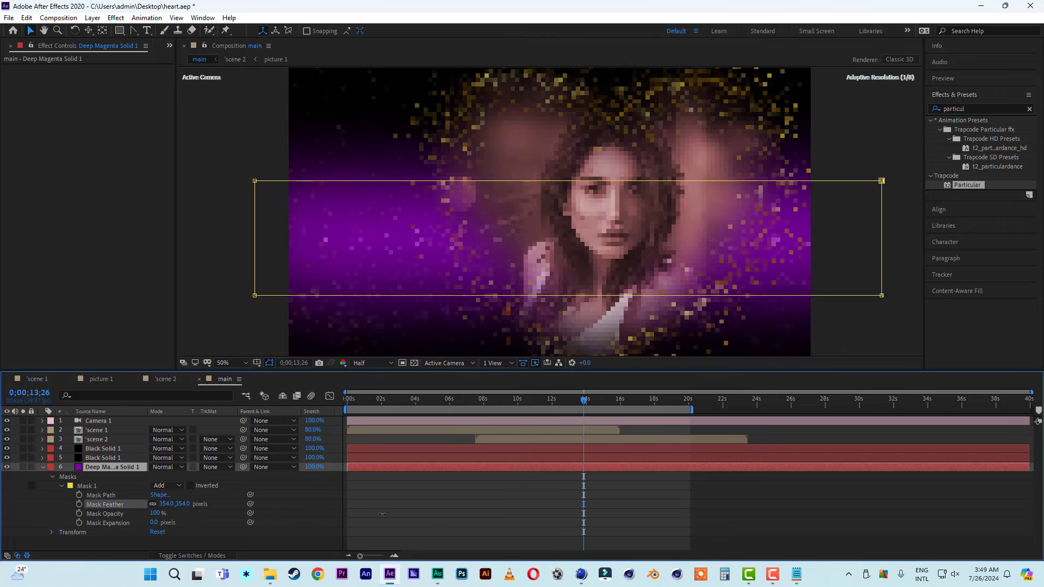
drag(542, 519, 538, 519)
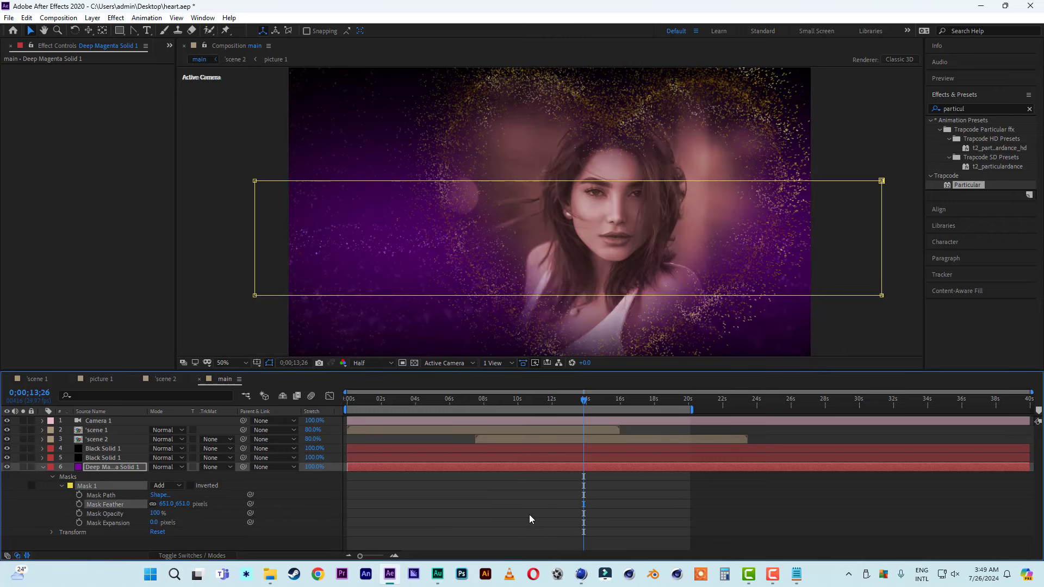
drag(174, 504, 303, 510)
click(269, 363)
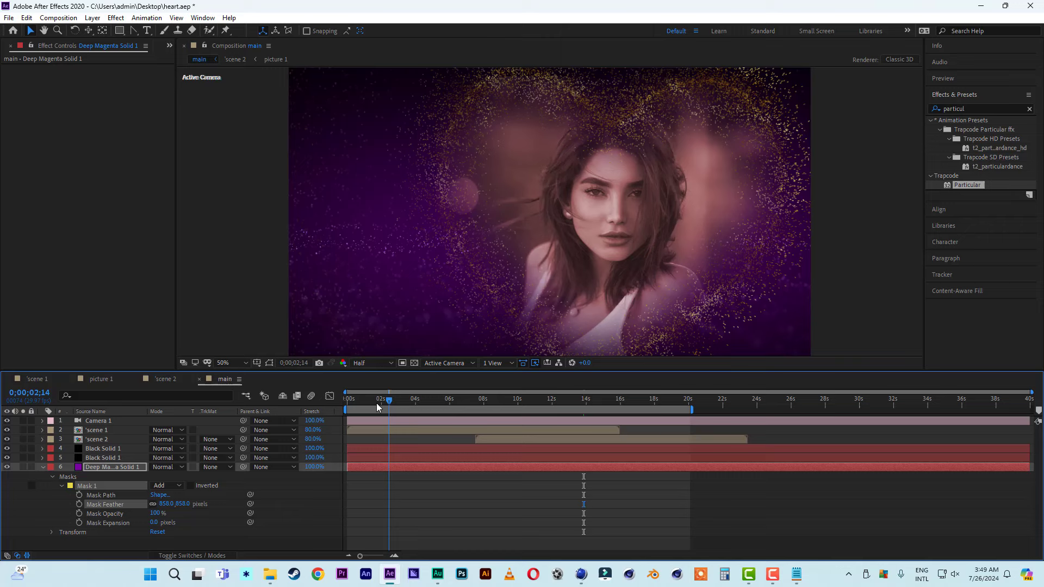
- Preview the main composition from the start to check the feathered purple glow behind the heart scenes
key(Home)
key(space)
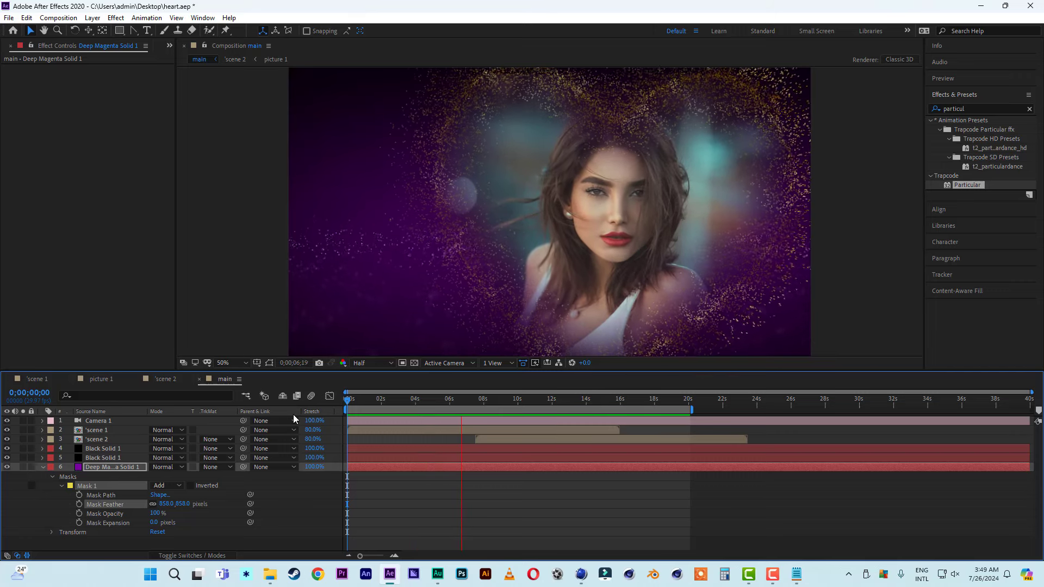
key(space)
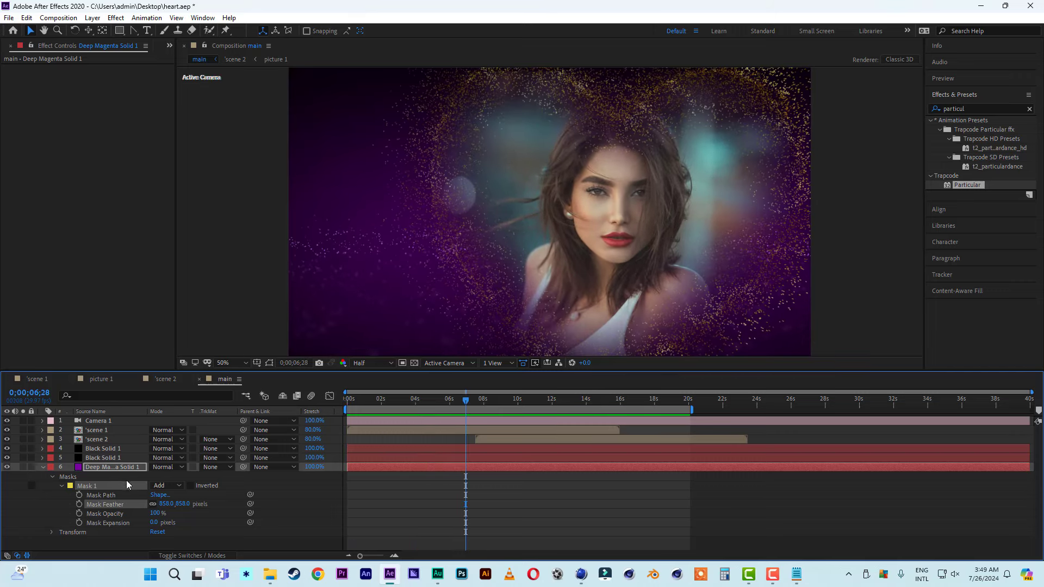
- Lower the magenta solid's layer Opacity to 70%
click(125, 467)
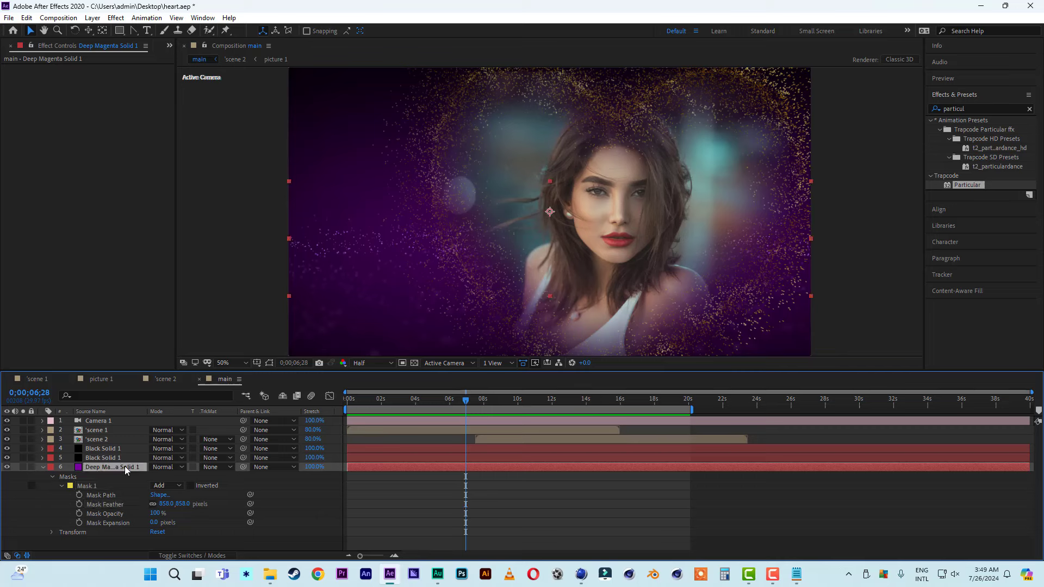
key(t)
drag(156, 478, 143, 476)
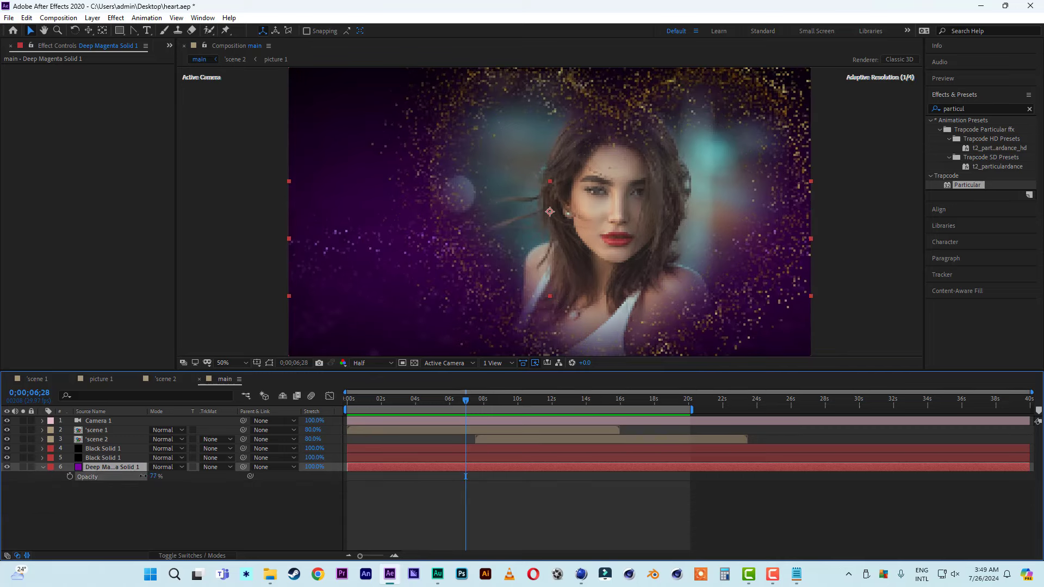
click(233, 528)
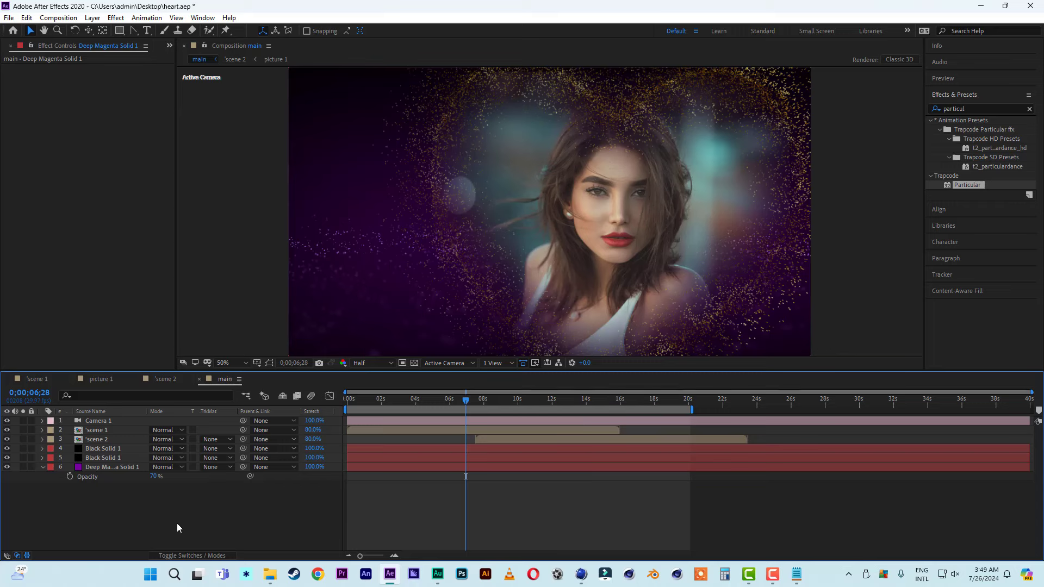
- Duplicate the lower black particle solid and raise the copy's Particular Particles/sec to about 4460
click(107, 449)
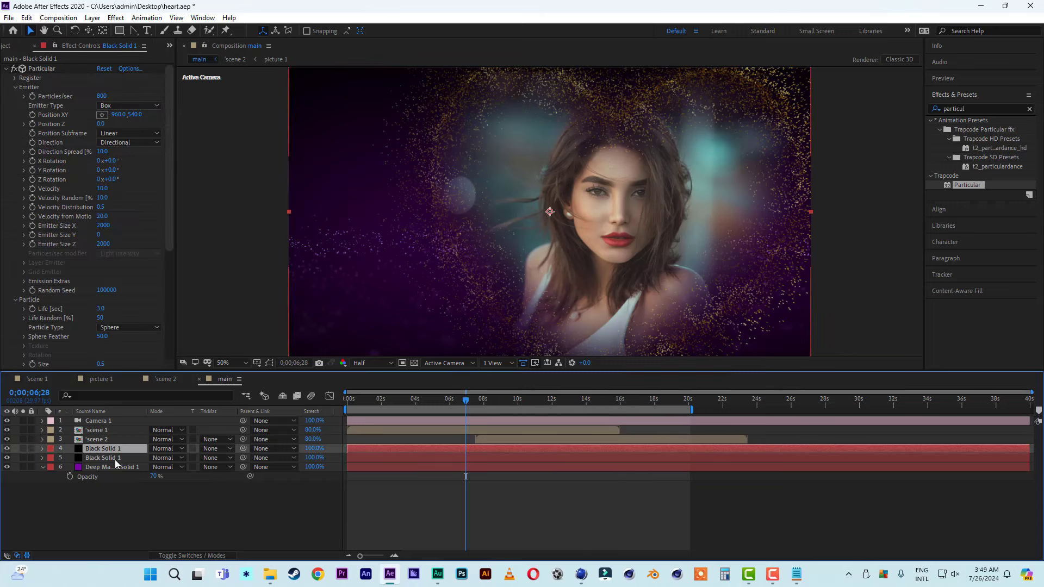
click(115, 460)
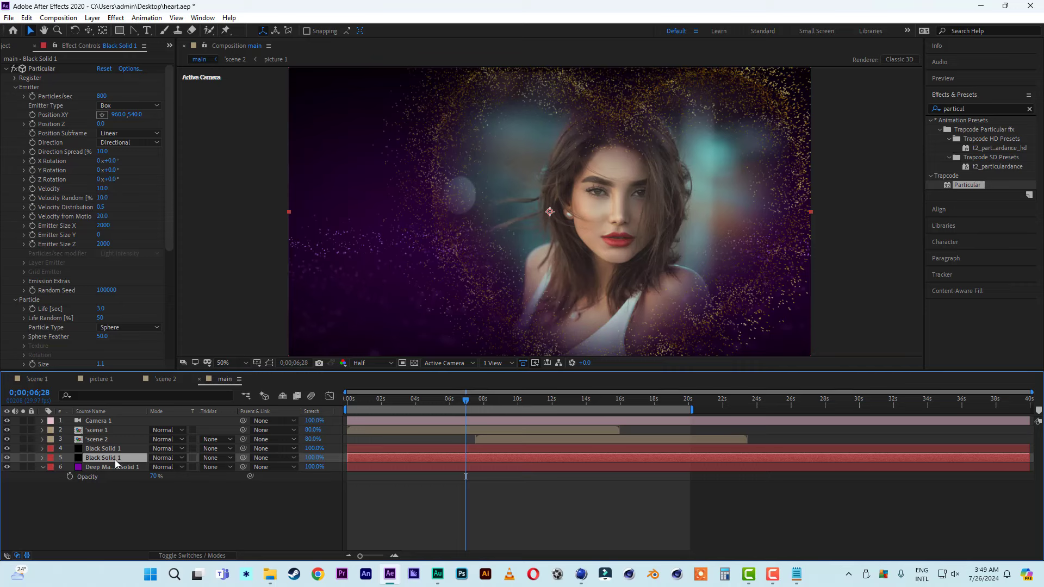
key(ctrl+d)
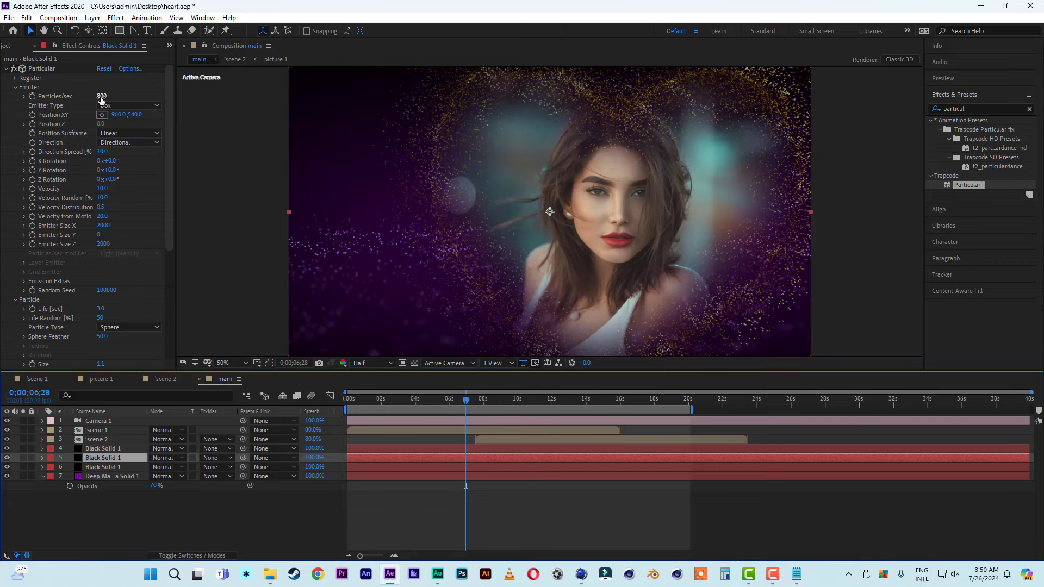
drag(100, 97, 370, 112)
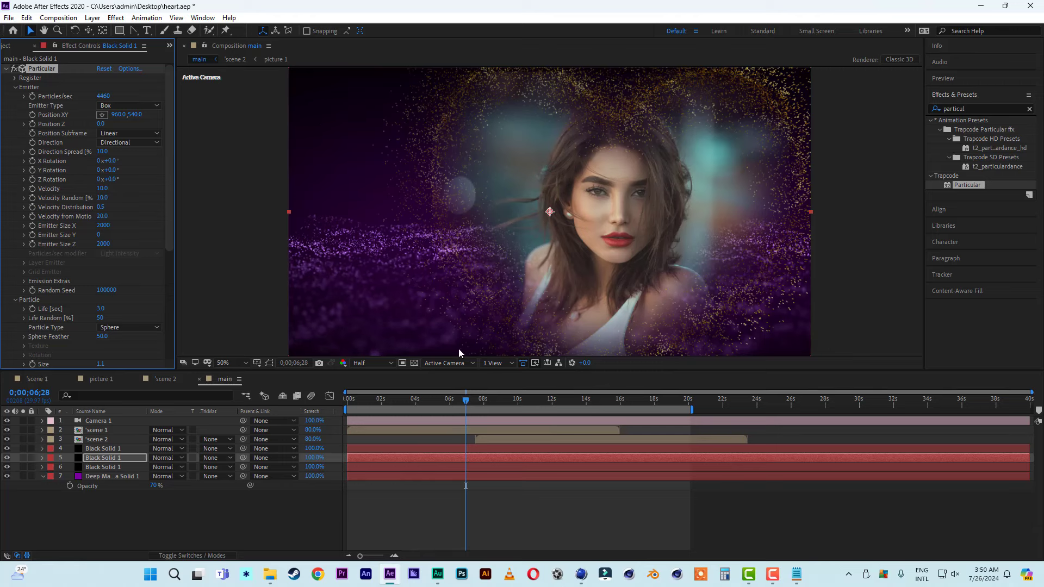
- Preview the composition from the start with the denser background particles, and set the current time to 0;00;10;03
drag(373, 401, 341, 437)
key(space)
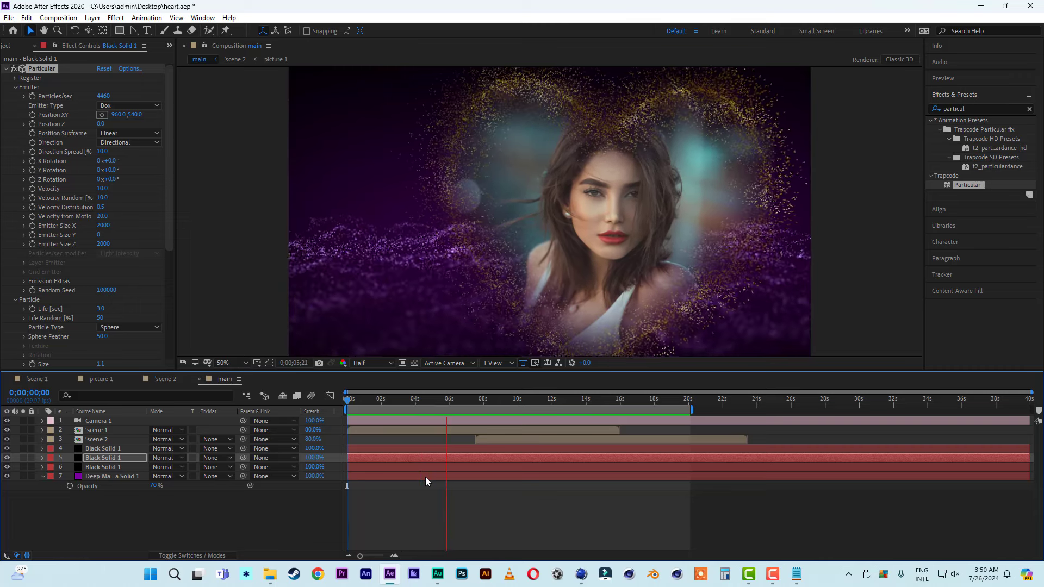
click(519, 400)
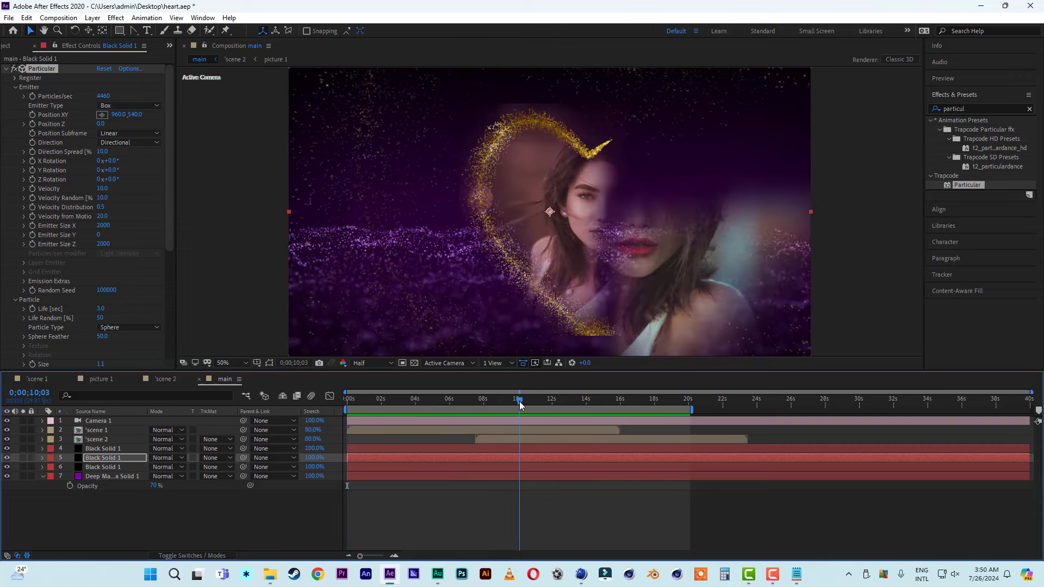
- Create an adjustment layer and place it at the top of the main composition's layer stack, above the camera
right_click(91, 523)
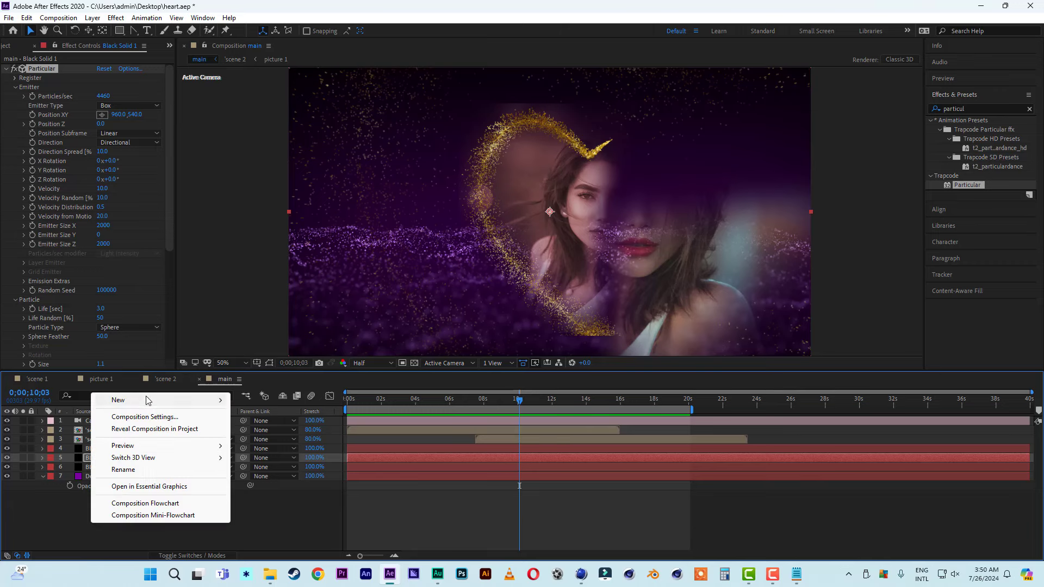
mouse_move(147, 401)
click(267, 489)
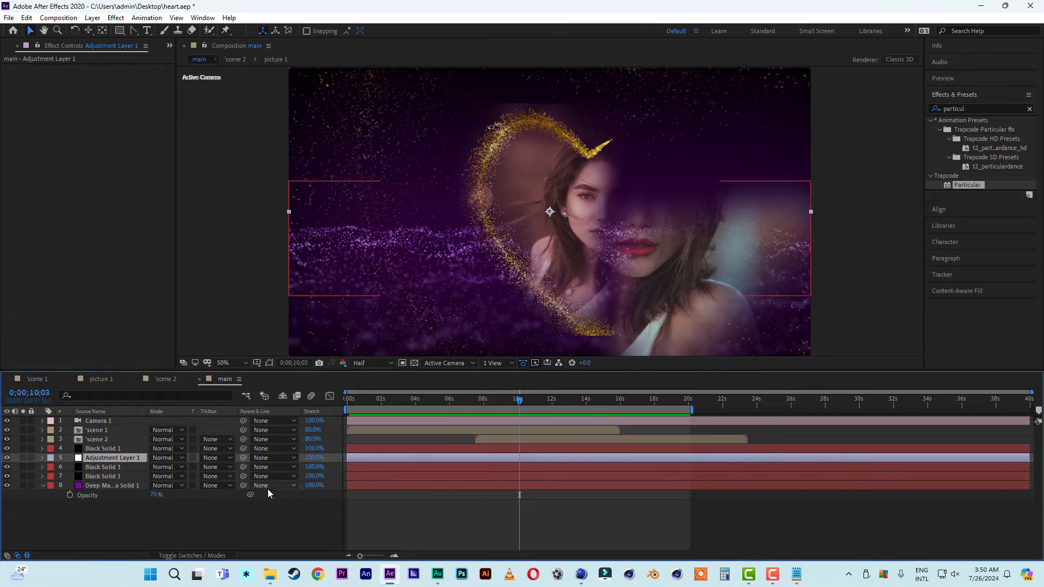
drag(96, 458, 102, 421)
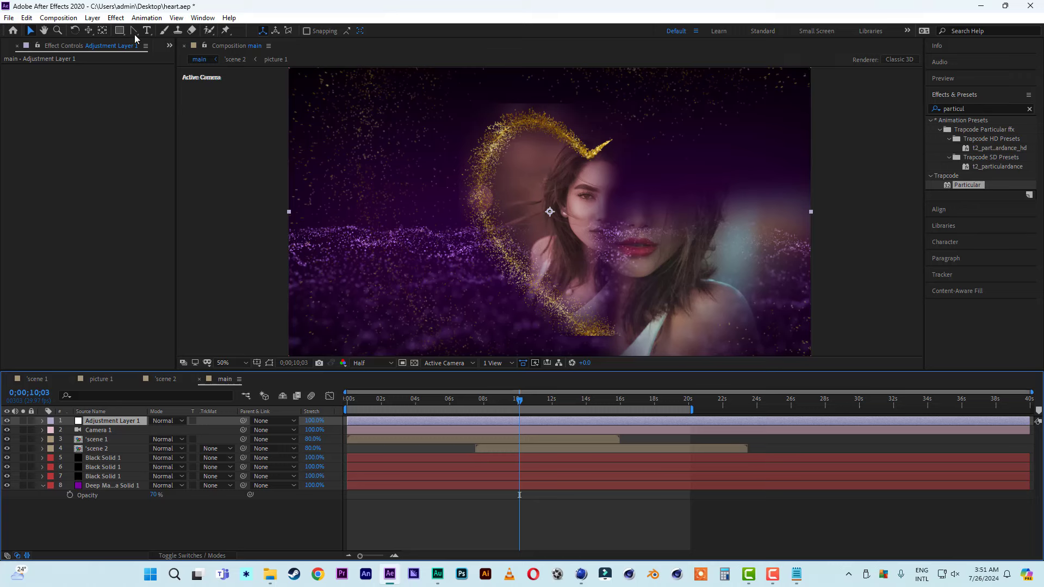
- Draw a wide rectangular mask on the adjustment layer covering the bottom strip of the frame and extending past its edges
click(120, 31)
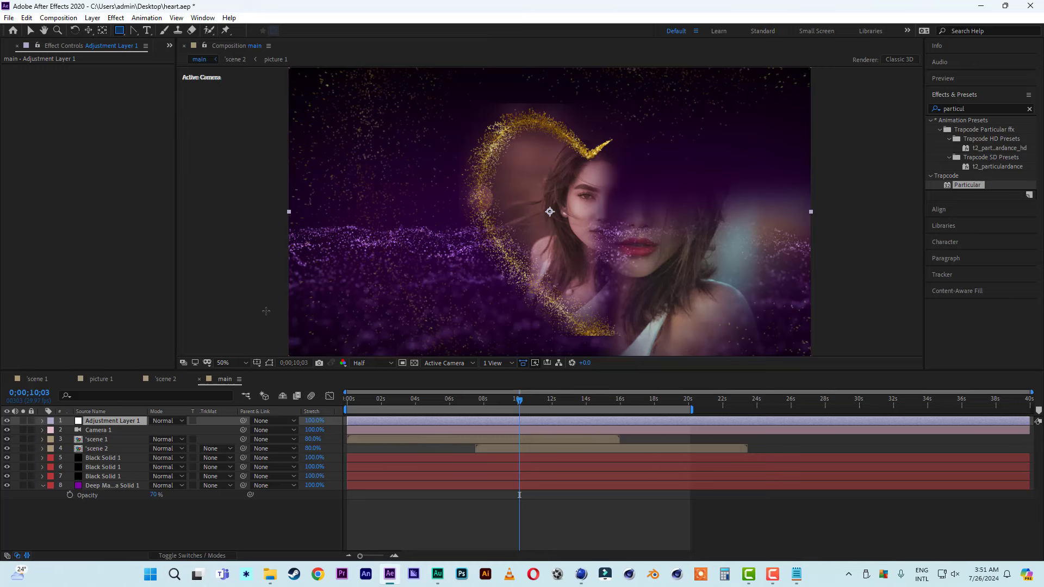
drag(266, 310, 850, 393)
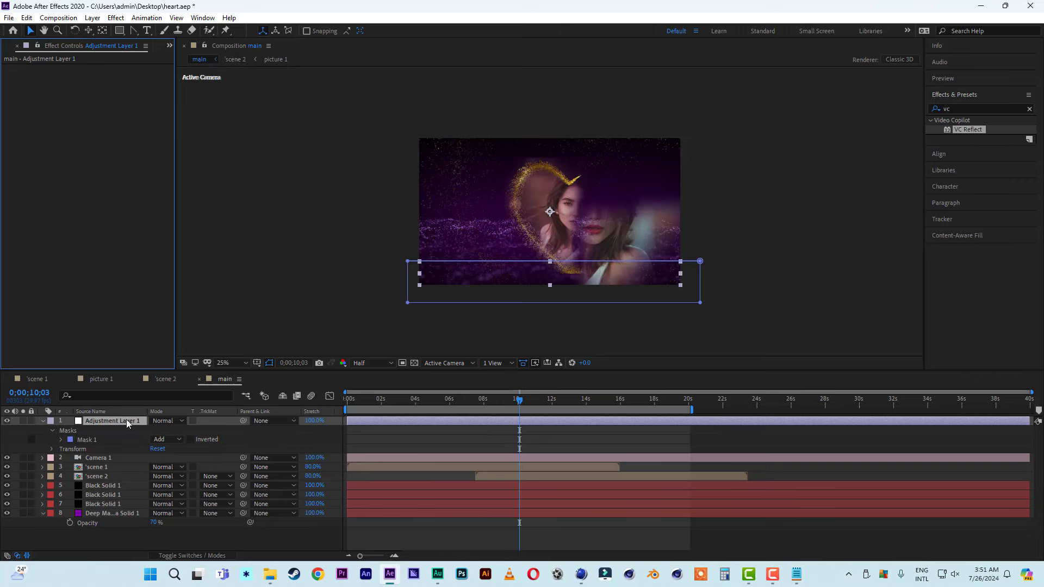
click(125, 423)
scroll(564, 311, up, 2)
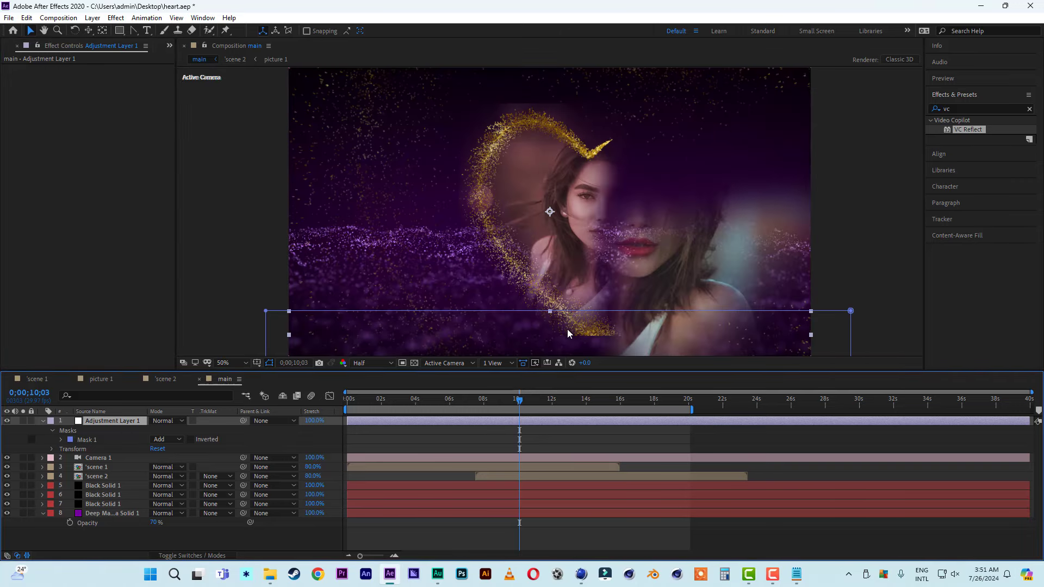
- Find the VC Reflect effect and apply it to the masked adjustment layer
click(1029, 109)
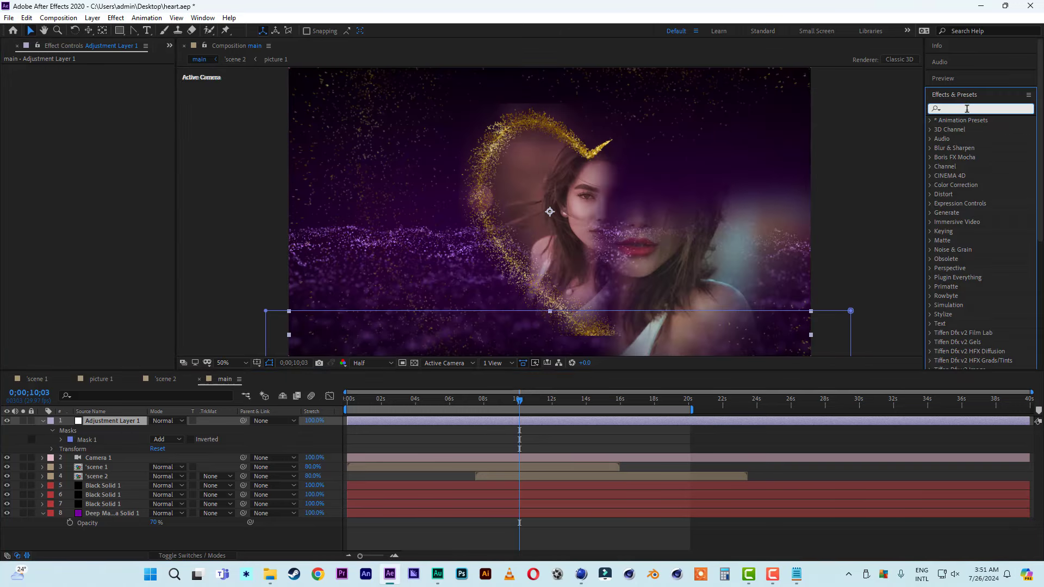
text(vc )
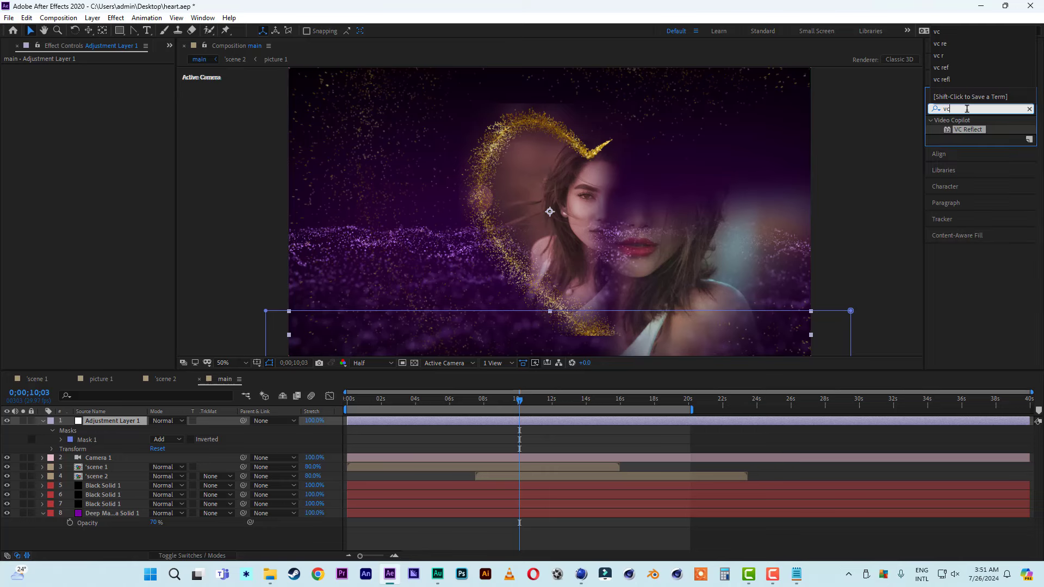
text(re)
double_click(973, 130)
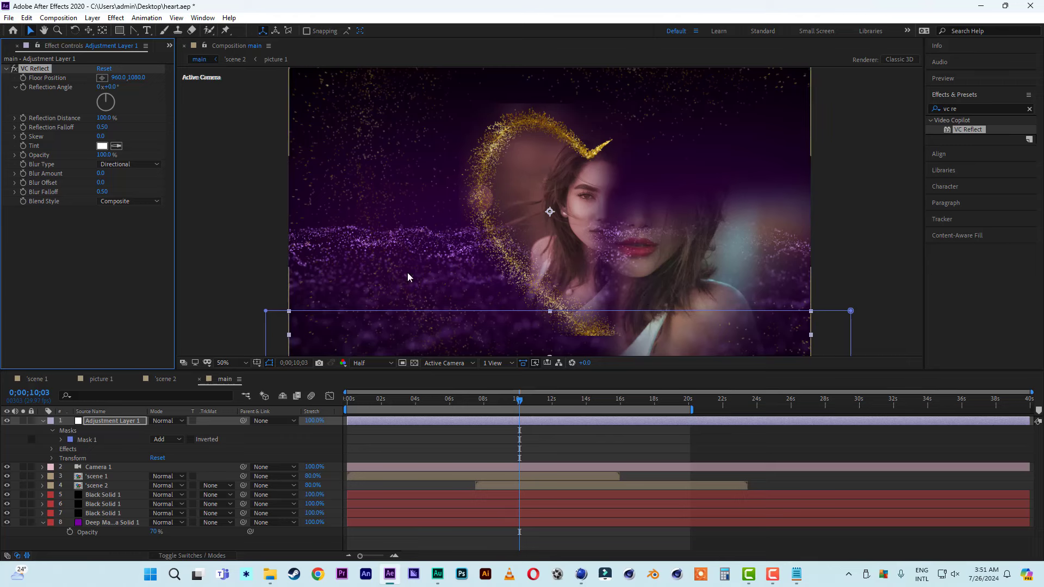
- Raise the VC Reflect Floor Position to the mask's upper edge, at about 968, 908
key(comma)
drag(551, 288, 552, 263)
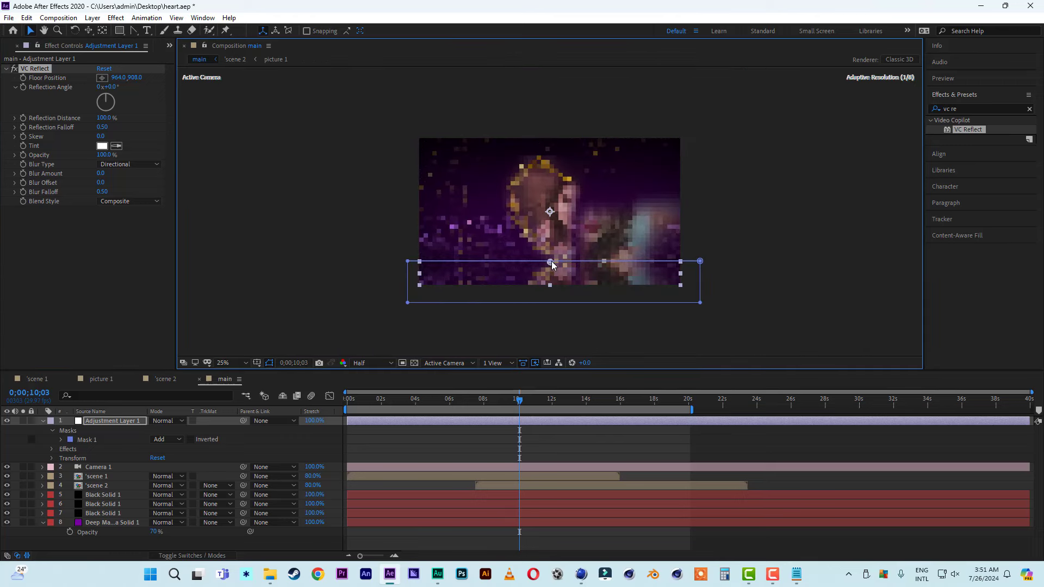
key(period)
- Set the VC Reflect Blur Amount to 10 and hide the mask outline in the composition view
key(space)
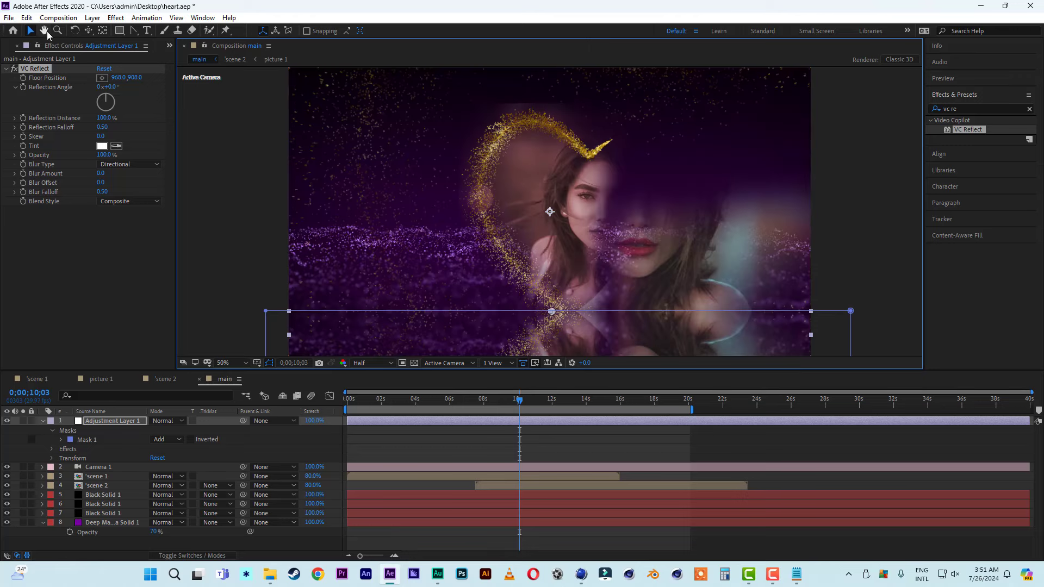
drag(642, 255, 638, 180)
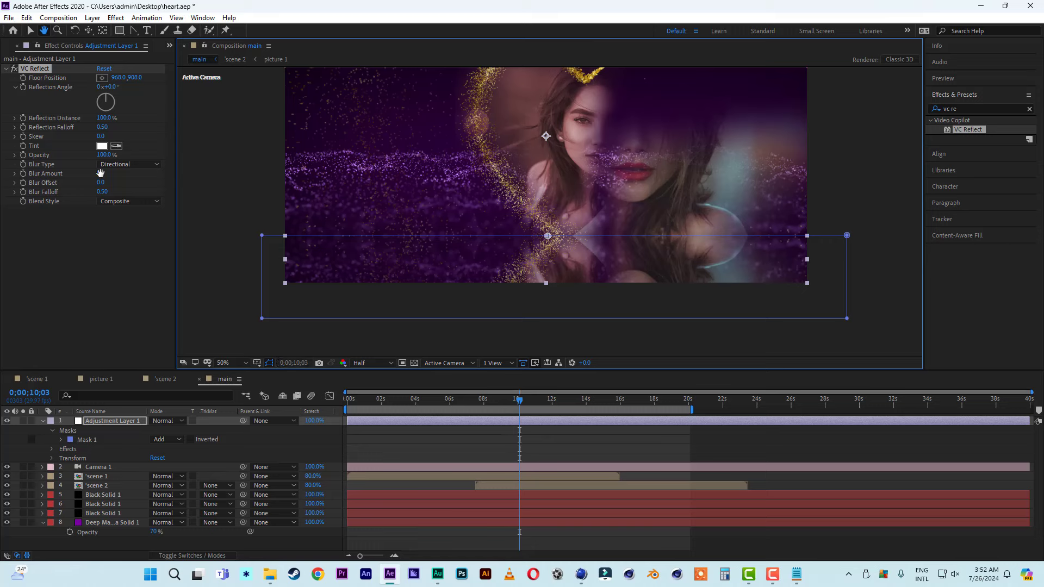
click(30, 30)
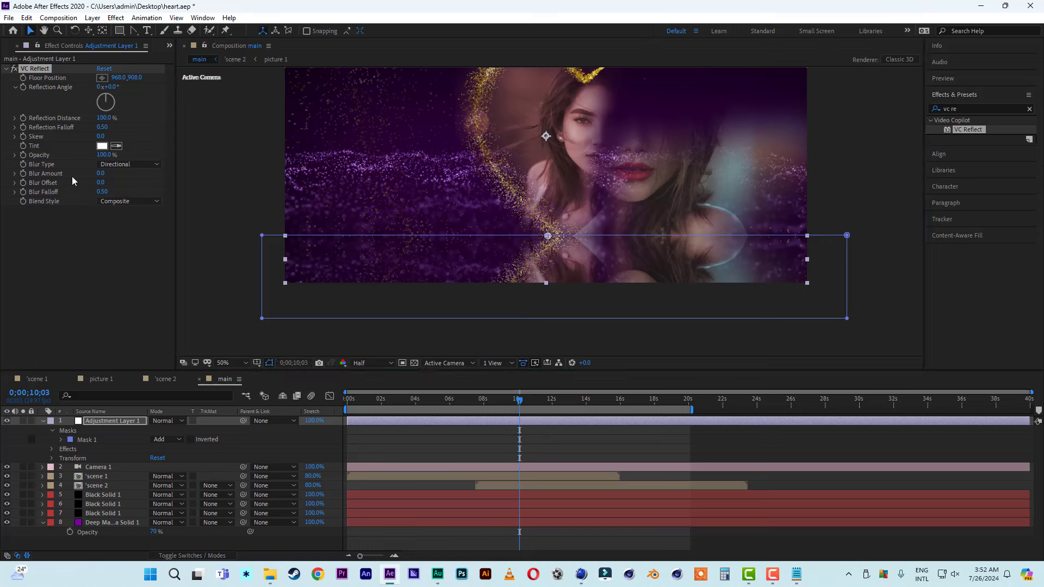
drag(101, 173, 142, 177)
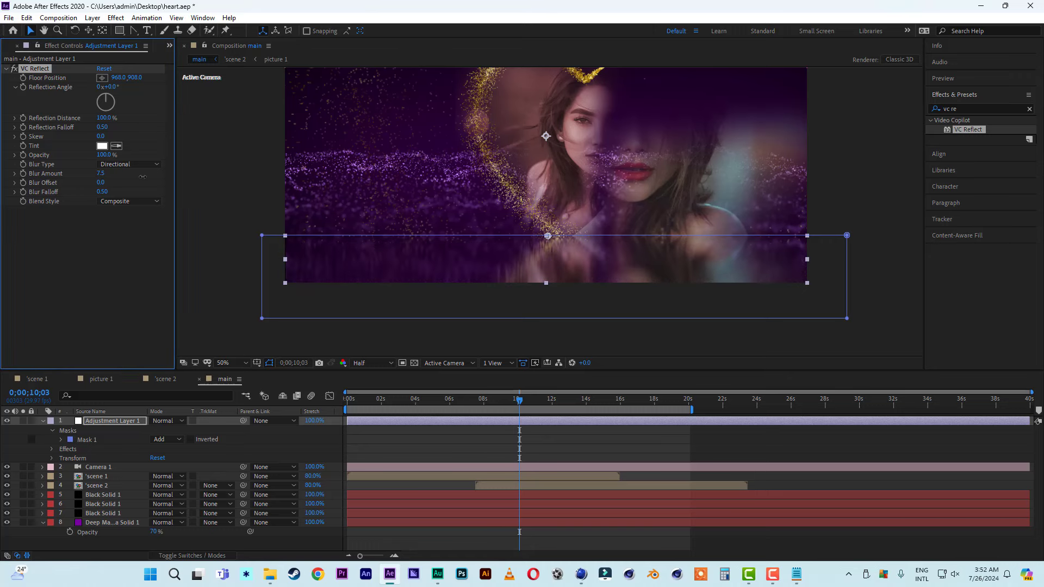
click(257, 363)
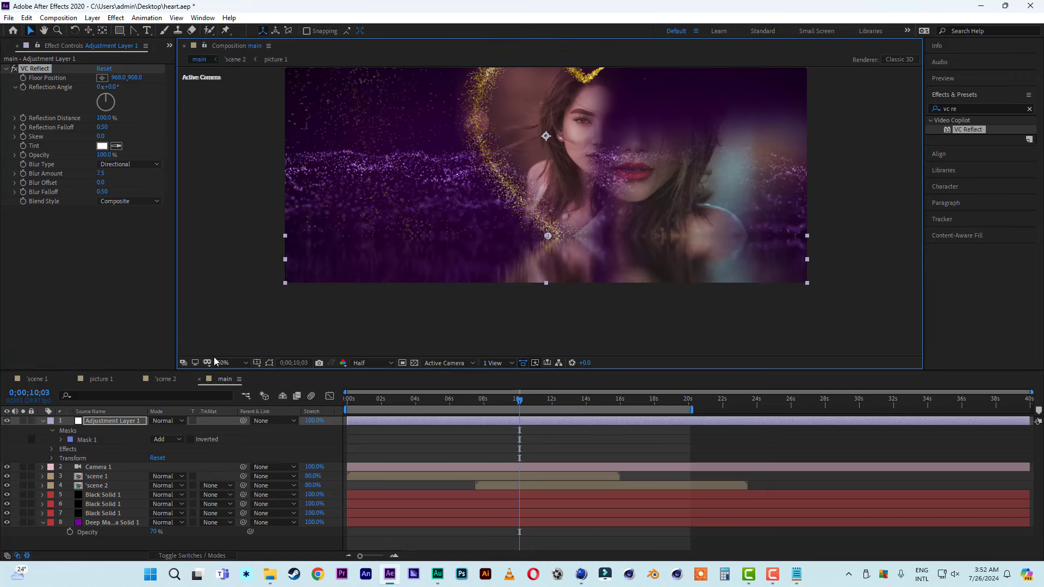
click(100, 174)
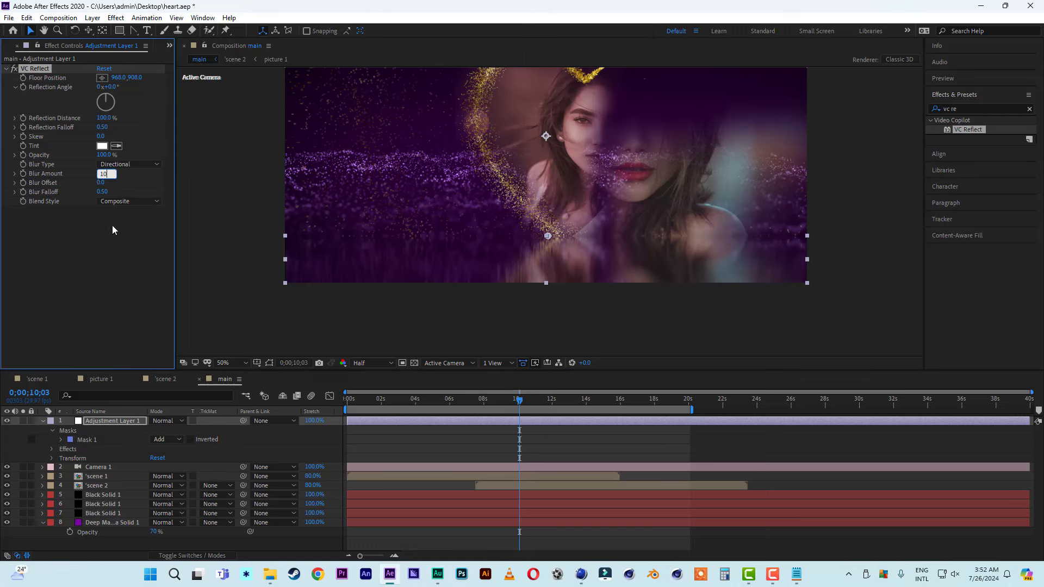
text(10)
click(110, 270)
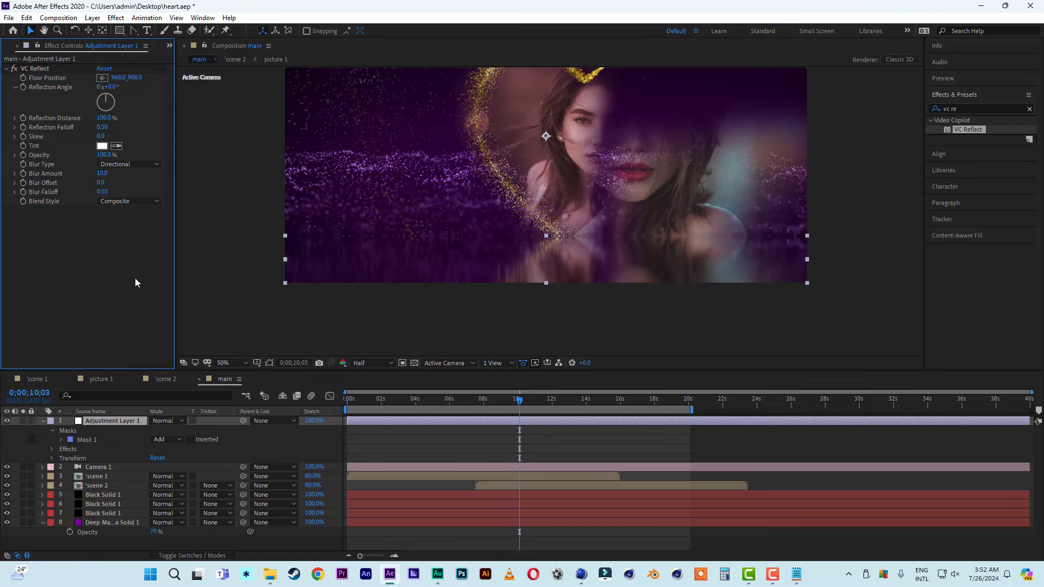
- Fit the composition in the viewer and lower the Opacity of the dense particle solid (layer 6) to 60%
click(225, 363)
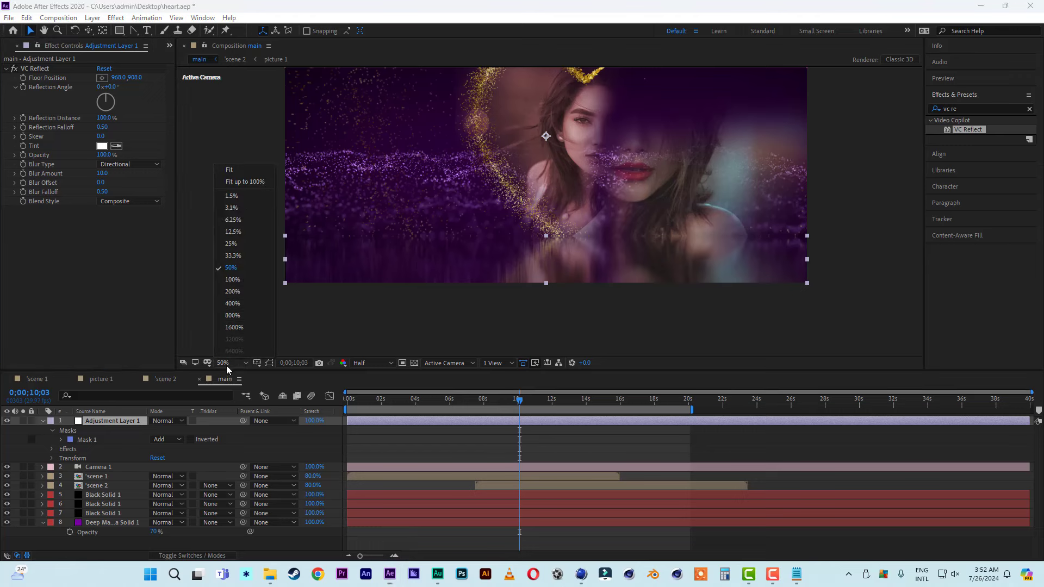
click(236, 171)
click(100, 505)
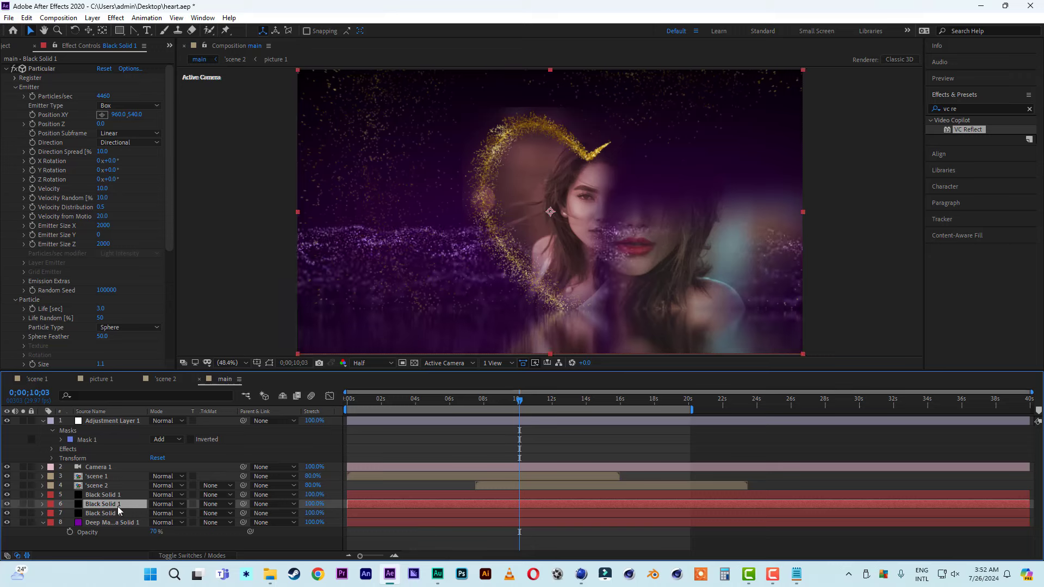
key(t)
drag(155, 513, 133, 513)
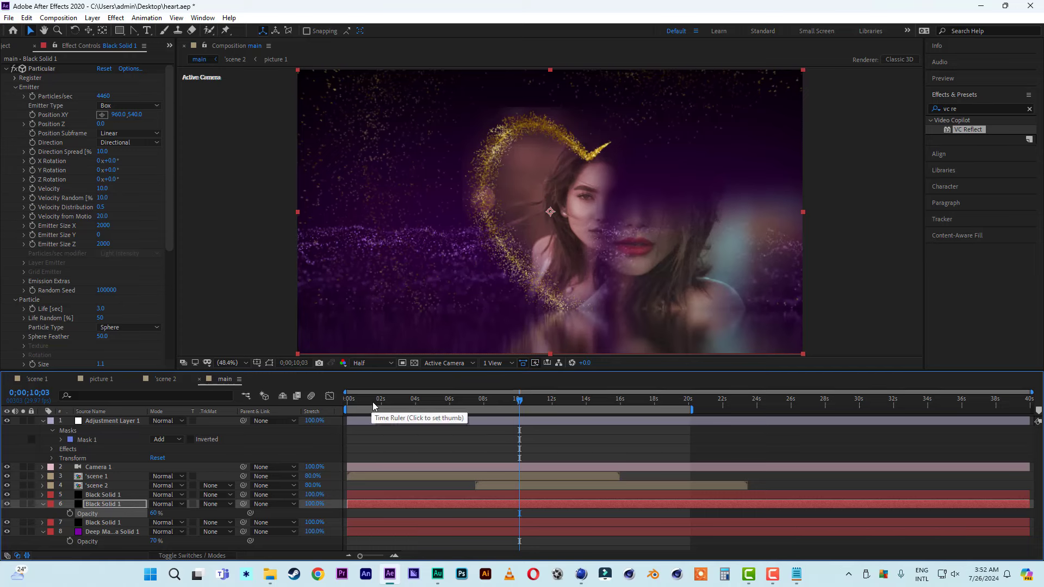
- Preview the main composition from the beginning to check the glow and floor reflection
drag(367, 403, 294, 402)
key(space)
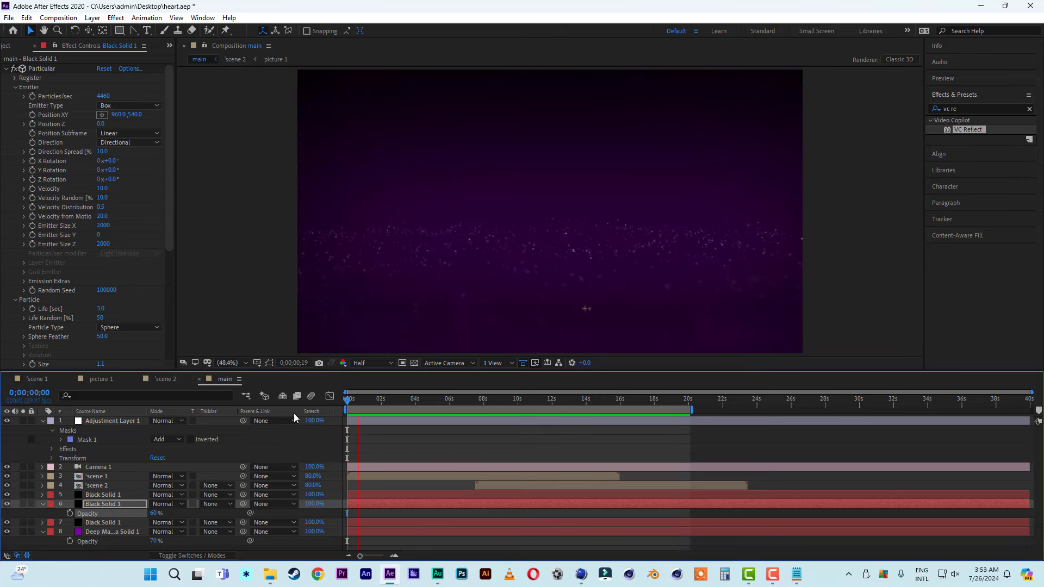
click(423, 406)
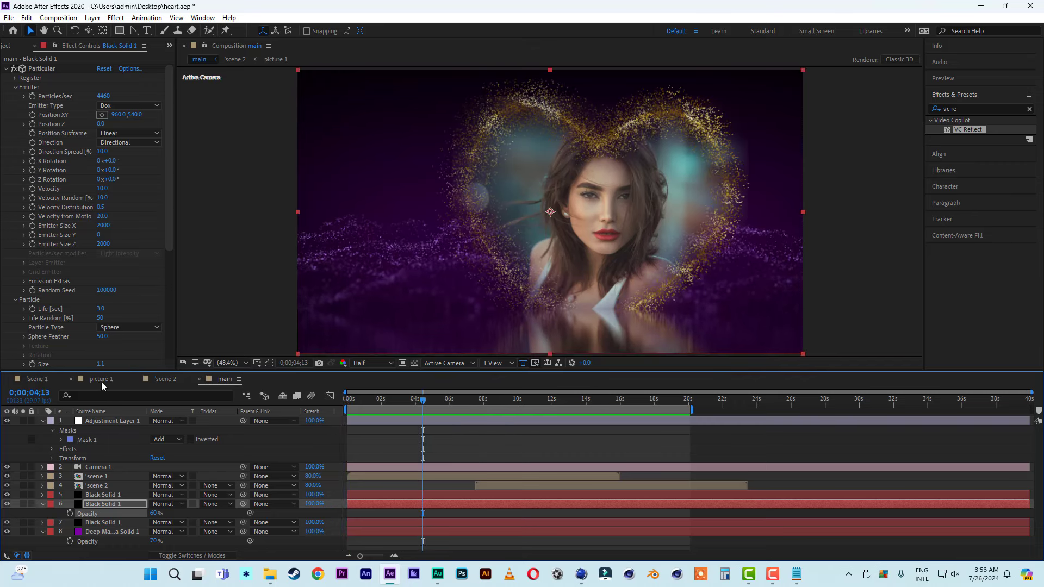
- In the scene 1 composition, add a text layer reading "heart" and move it fully into the frame beside the portrait
click(39, 380)
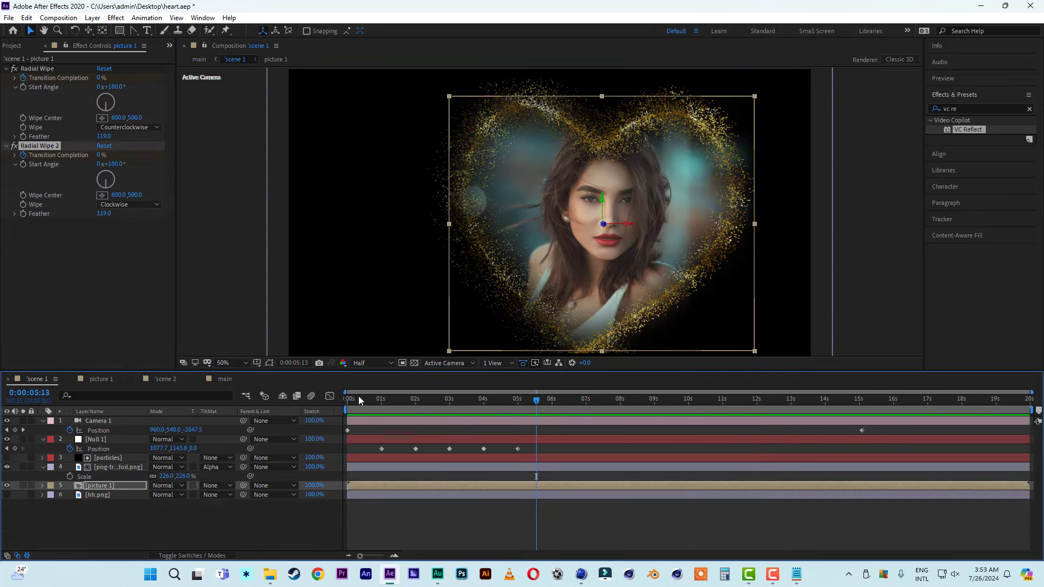
click(14, 47)
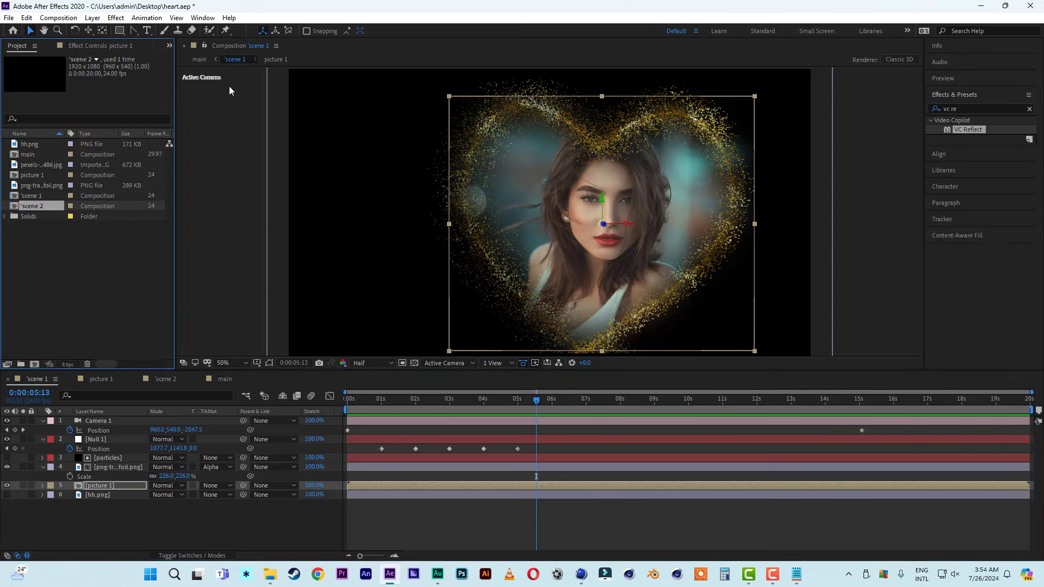
click(146, 31)
click(332, 265)
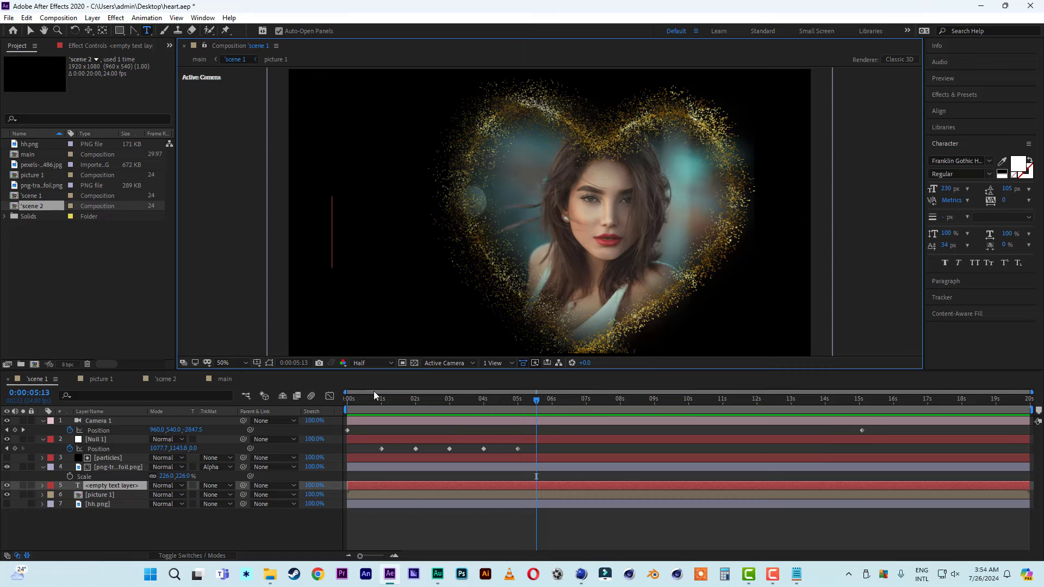
click(378, 400)
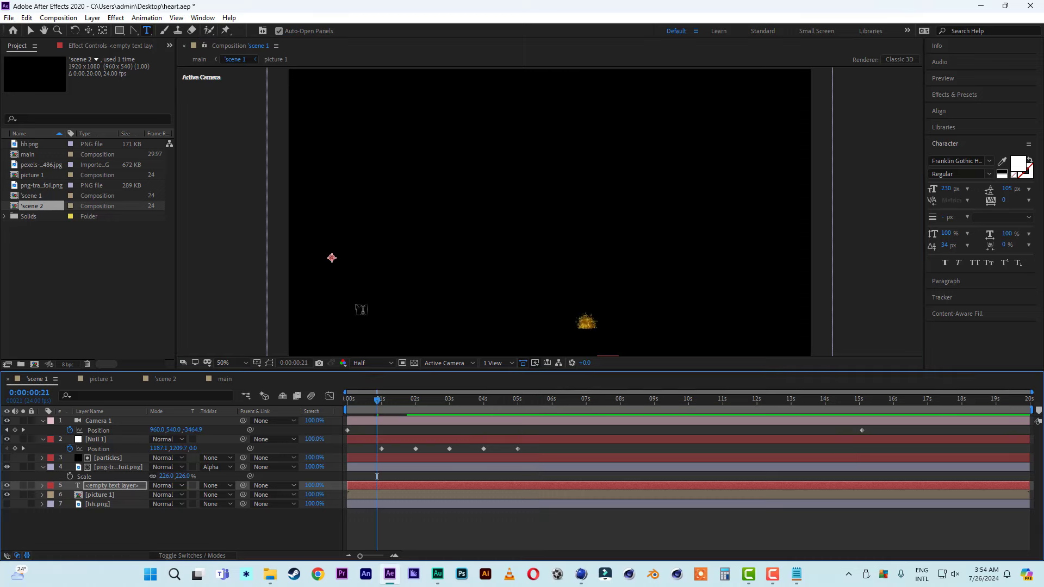
click(347, 264)
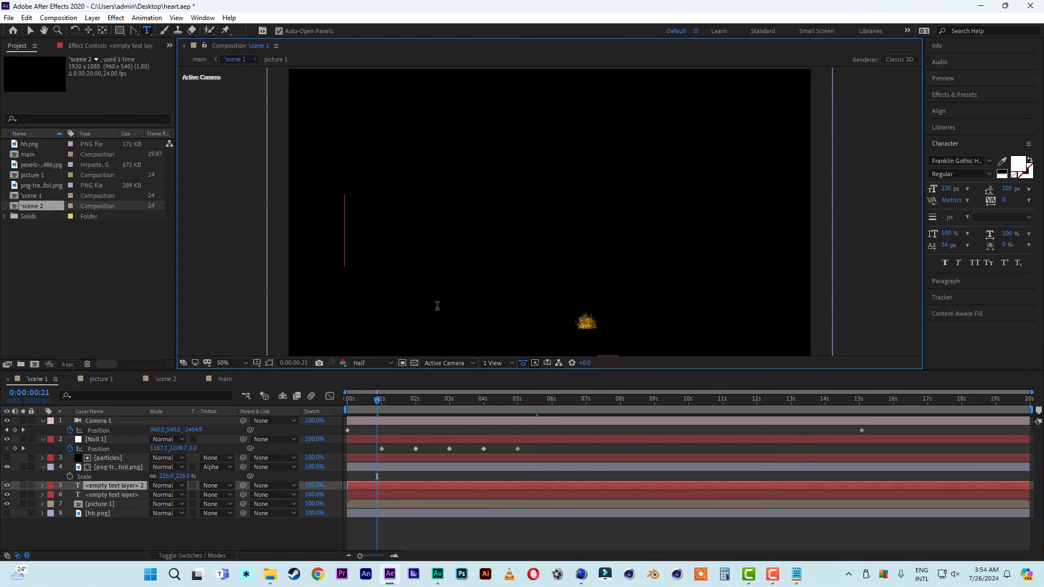
text(heart)
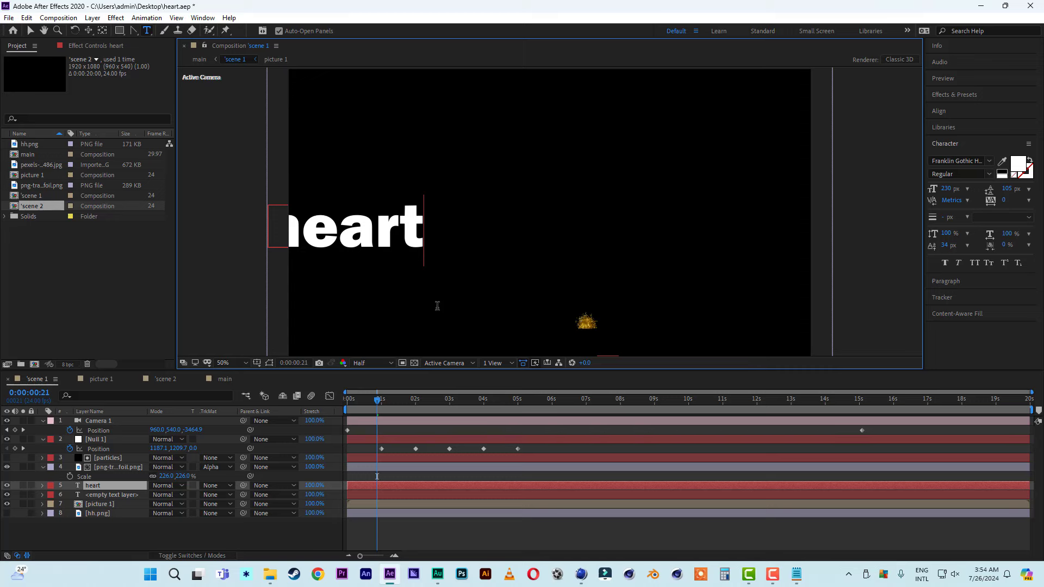
click(30, 31)
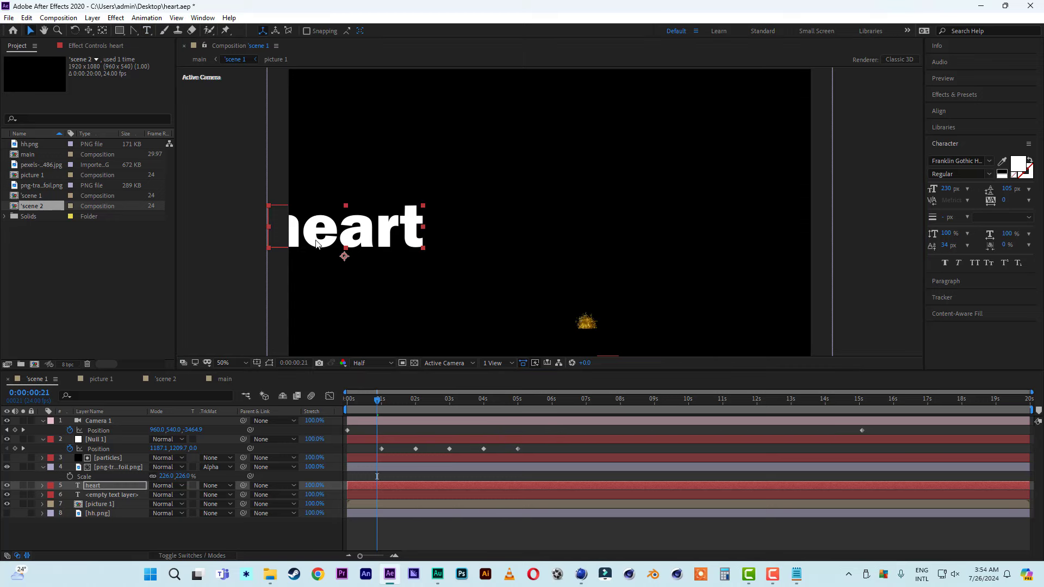
drag(318, 245, 389, 265)
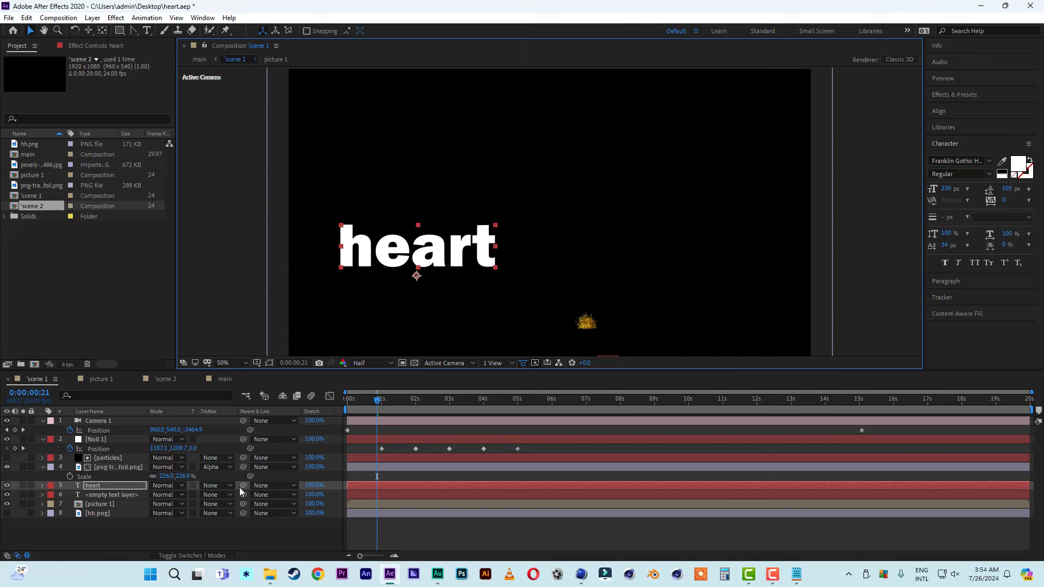
- Make the heart text a 3D layer and delete the leftover empty text layer
click(216, 555)
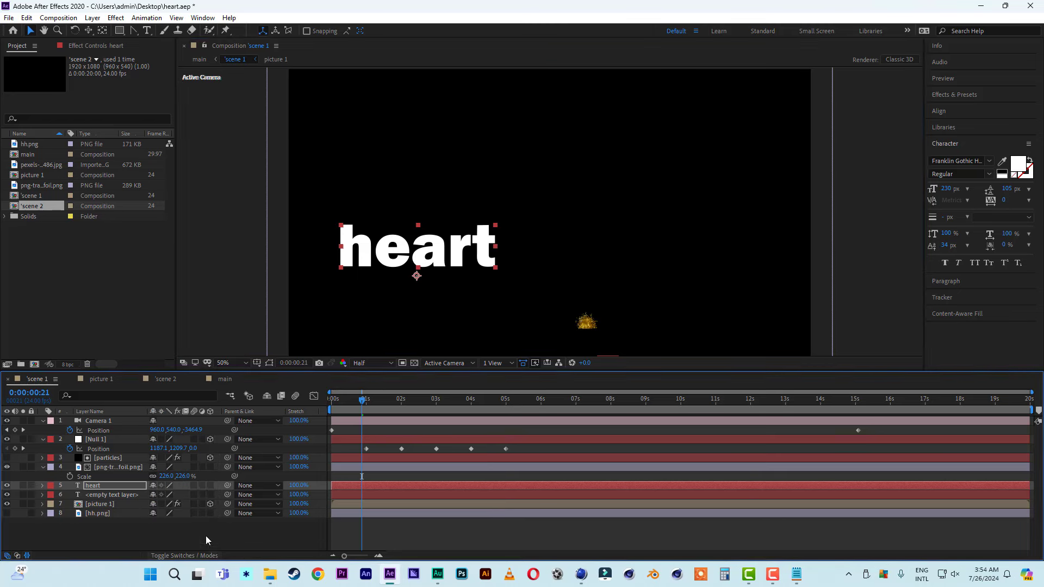
click(210, 485)
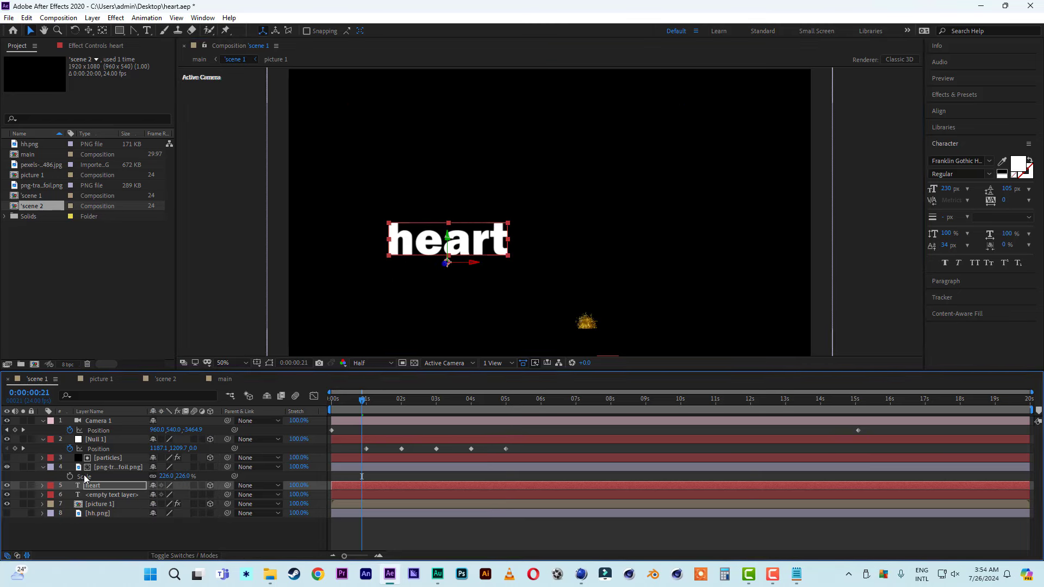
click(104, 495)
key(Delete)
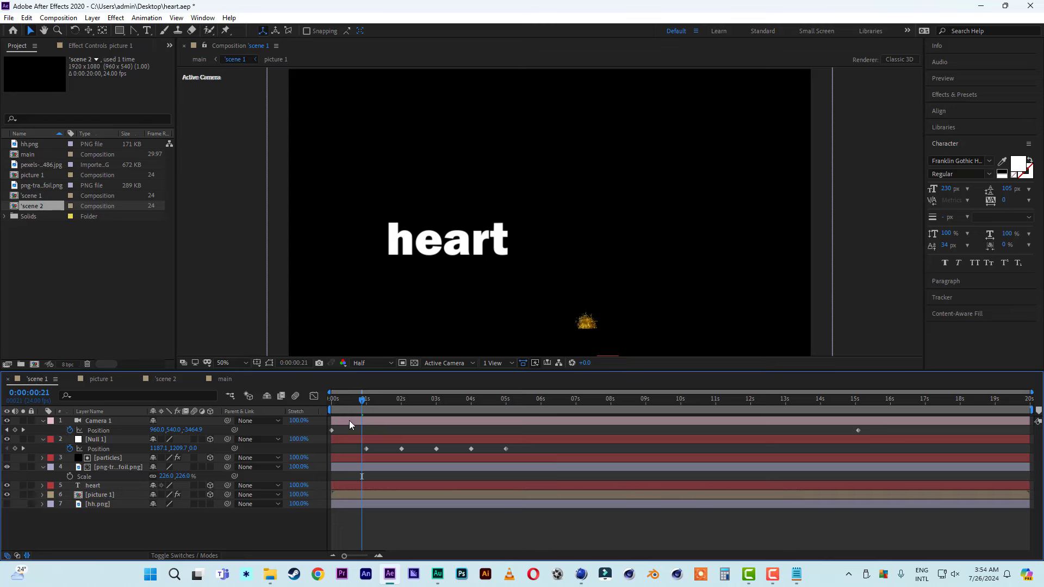
- Reduce the heart text's font size to 116 px and shift it along X, away from the particle heart
drag(363, 403, 328, 403)
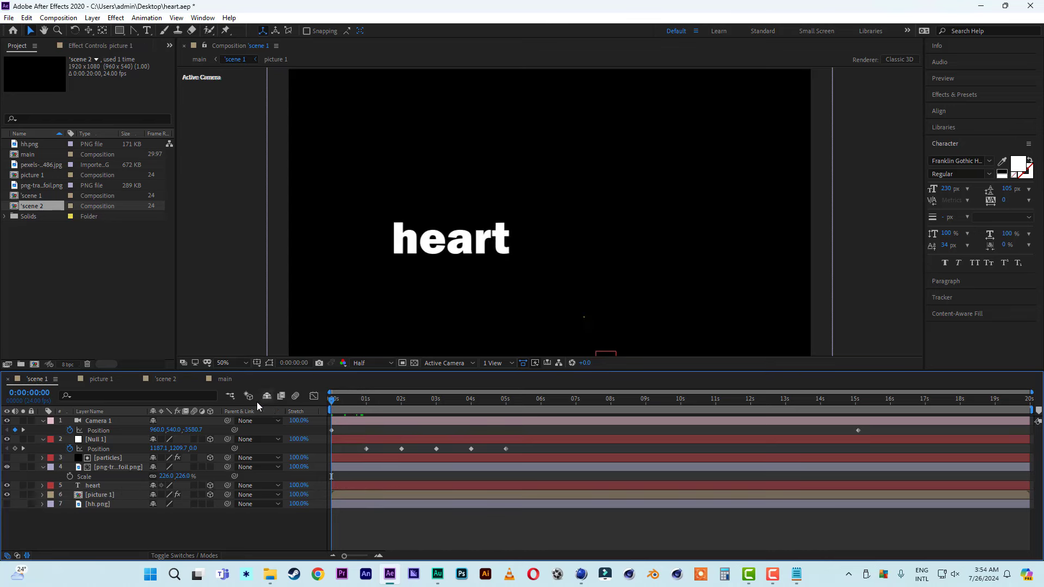
click(115, 484)
key(ctrl+Up)
click(92, 487)
drag(946, 189, 498, 260)
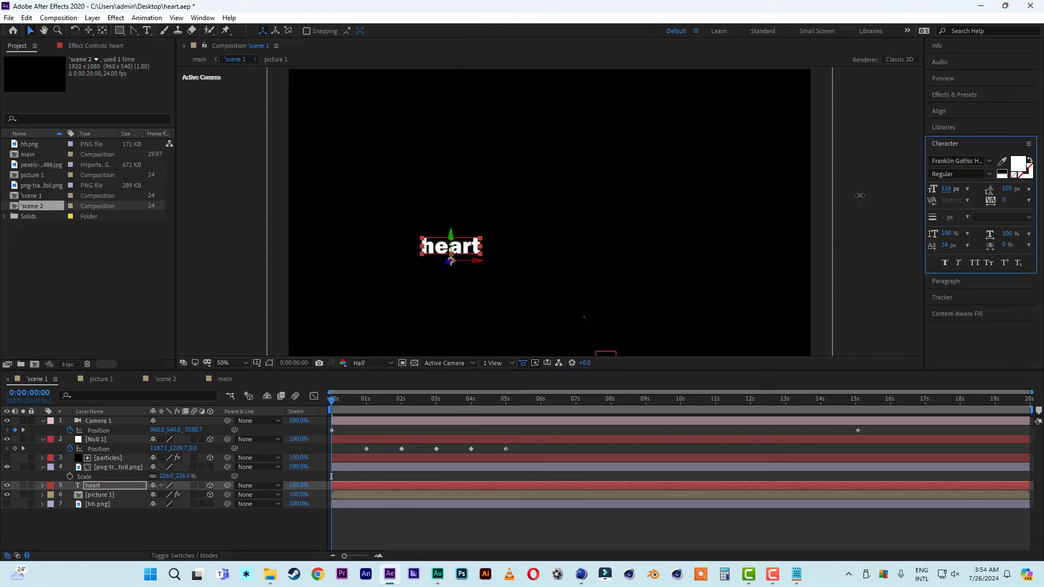
click(476, 265)
click(82, 486)
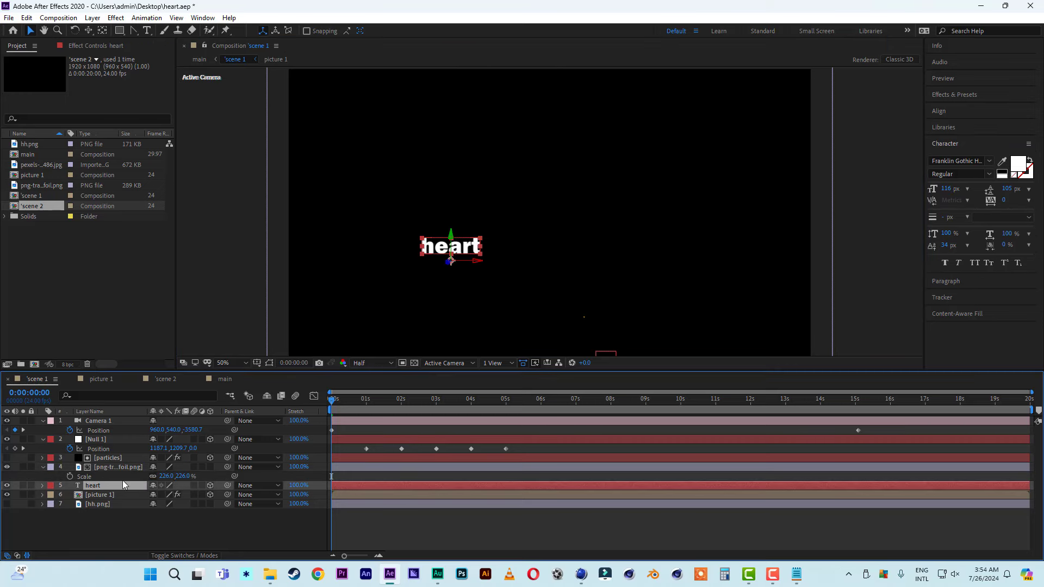
drag(478, 264, 392, 266)
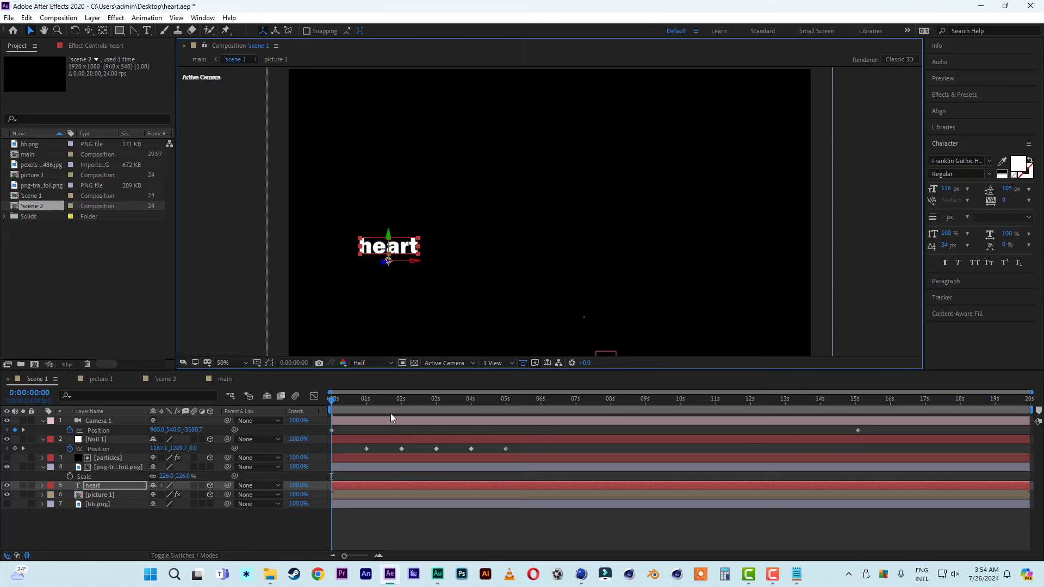
- Keyframe the heart text's Opacity to fade in from 0% at 0:00:01:16 to 100% just after three seconds
key(t)
drag(393, 399, 410, 404)
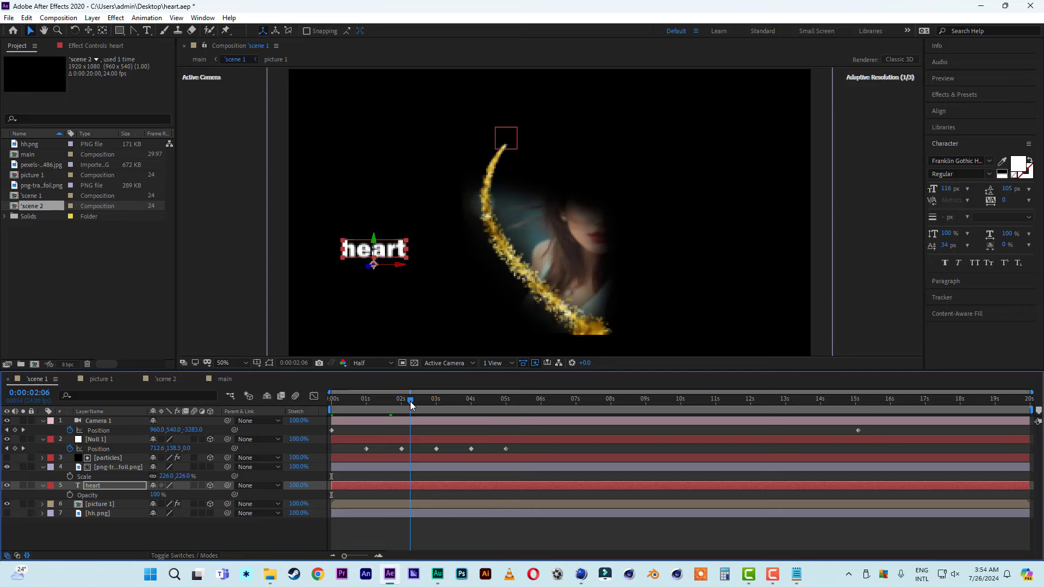
click(435, 401)
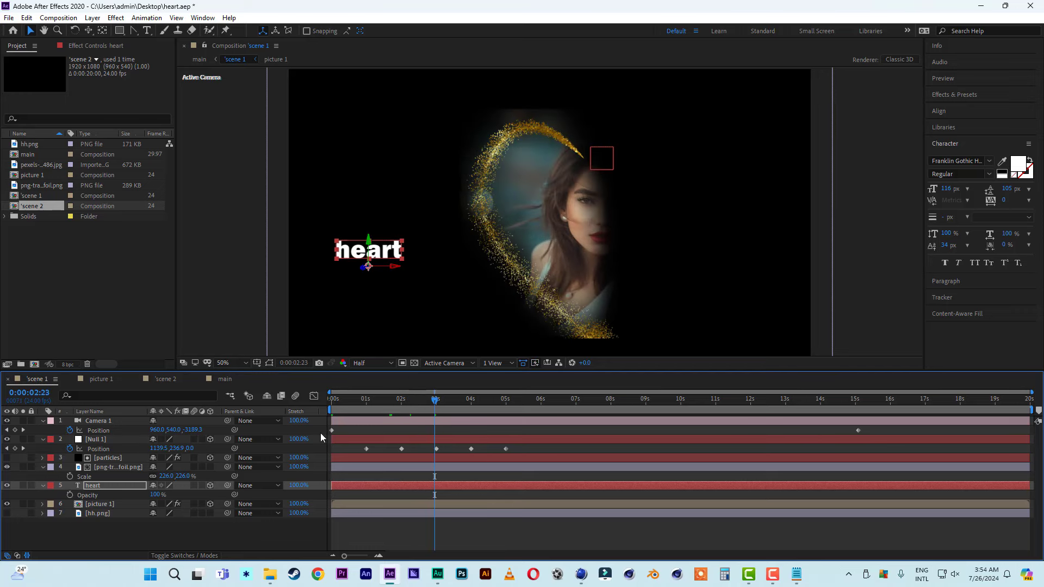
click(69, 495)
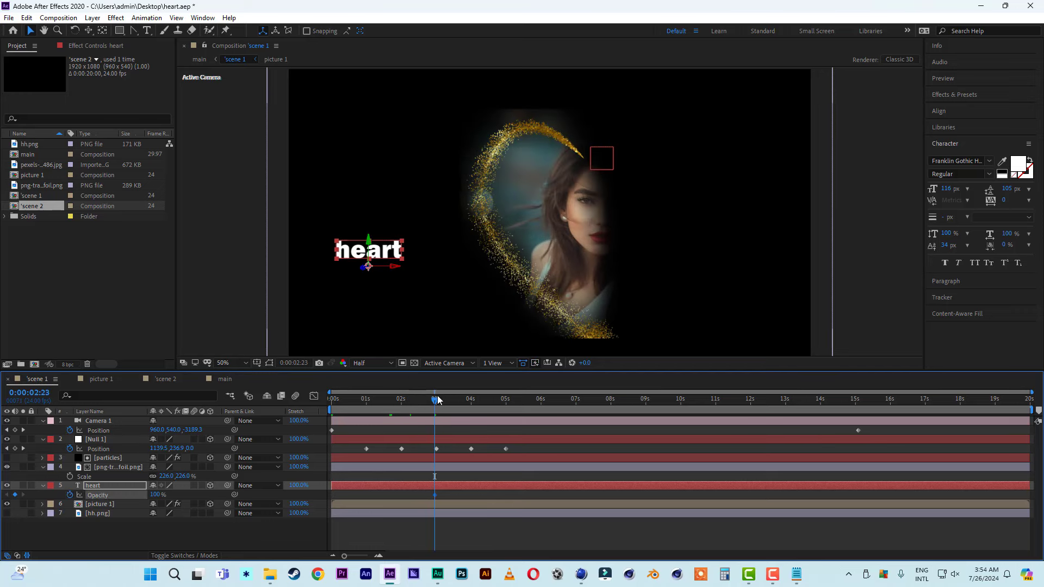
drag(438, 401, 389, 401)
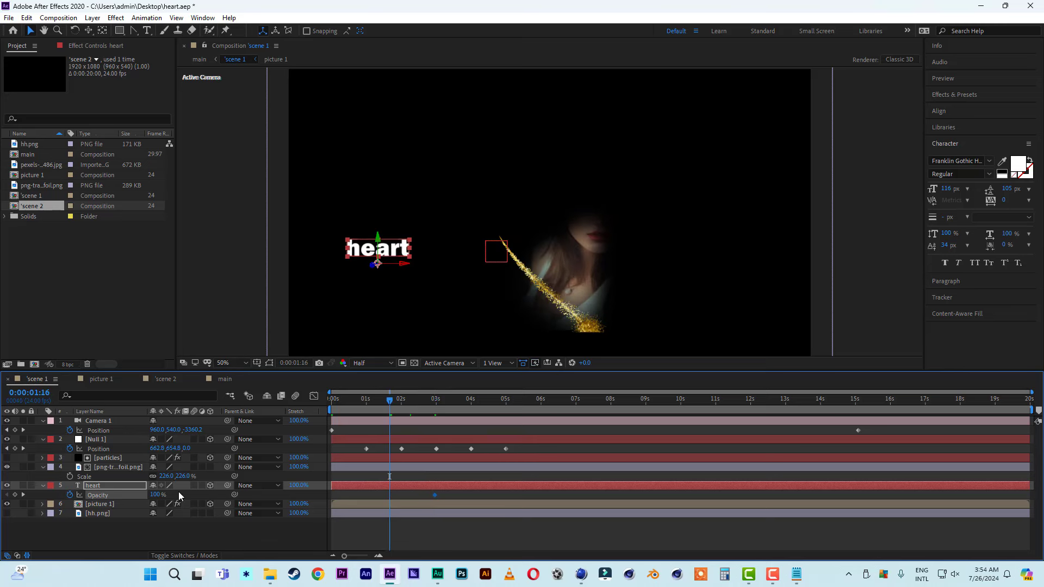
click(156, 495)
text(0)
key(Return)
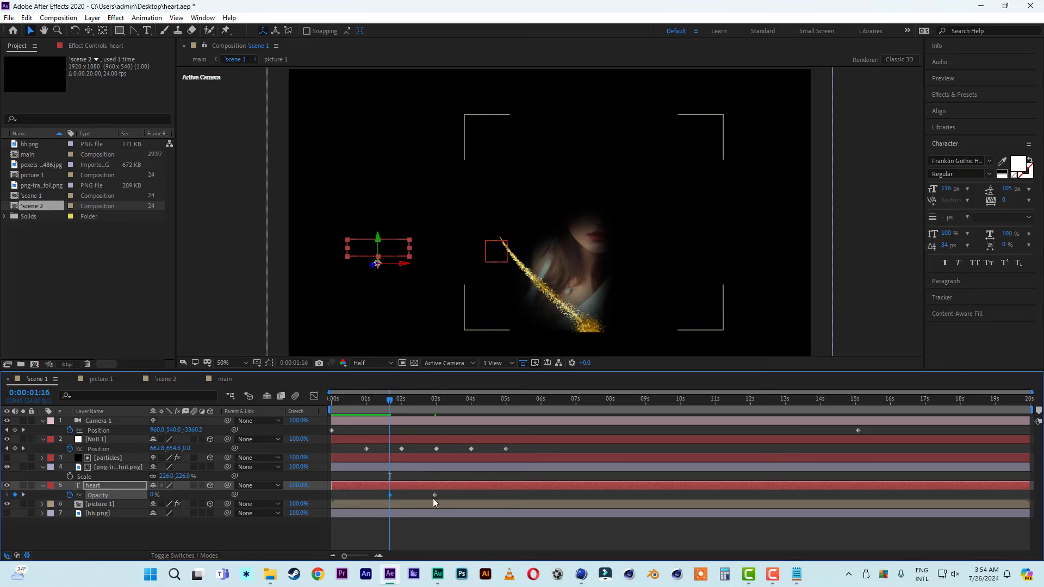
drag(435, 494, 440, 495)
- Lower the heart text in the frame and keyframe its Opacity from 100% at 0:00:08:03 down to 3% at 0:00:09:16
drag(388, 400, 589, 409)
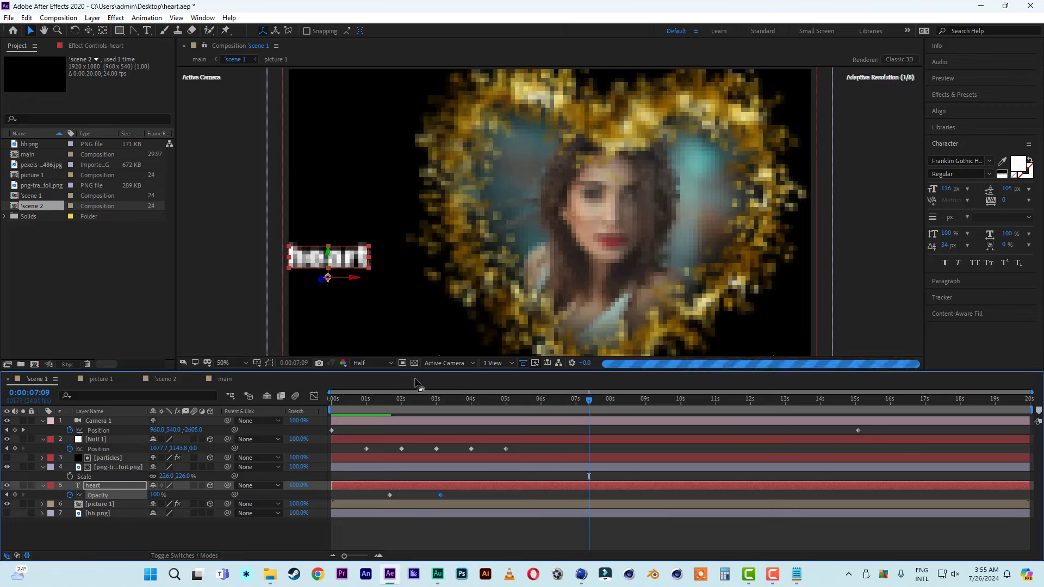
mouse_move(354, 280)
mouse_down()
mouse_move(395, 280)
mouse_move(371, 275)
mouse_up()
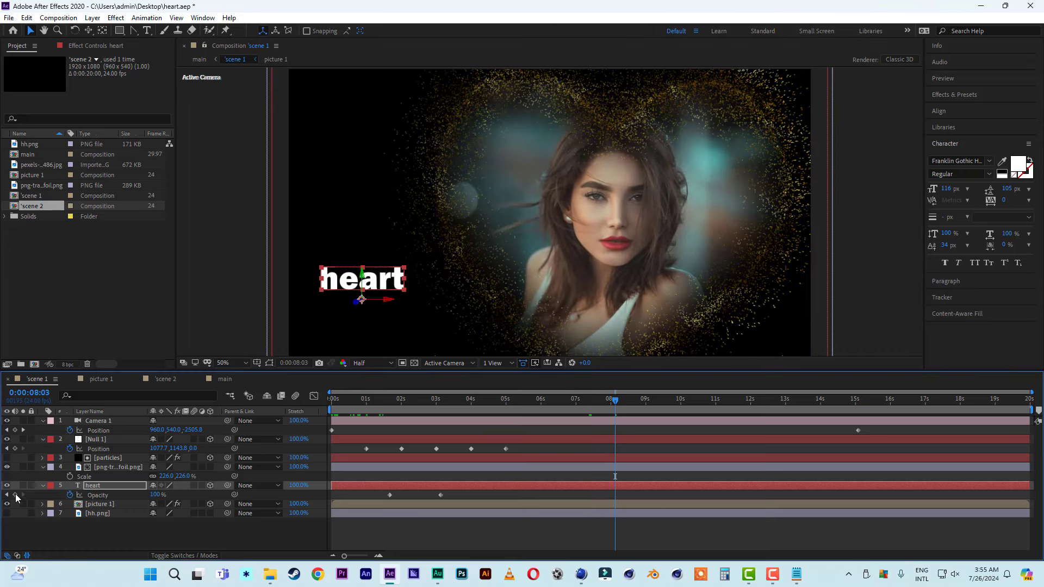
click(15, 495)
drag(617, 403, 669, 409)
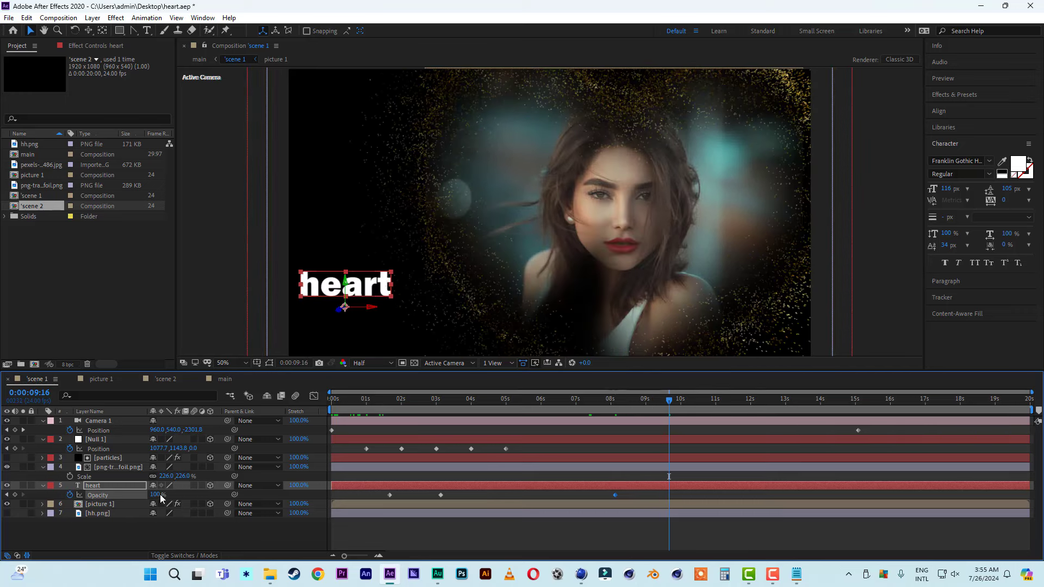
drag(155, 495, 3, 494)
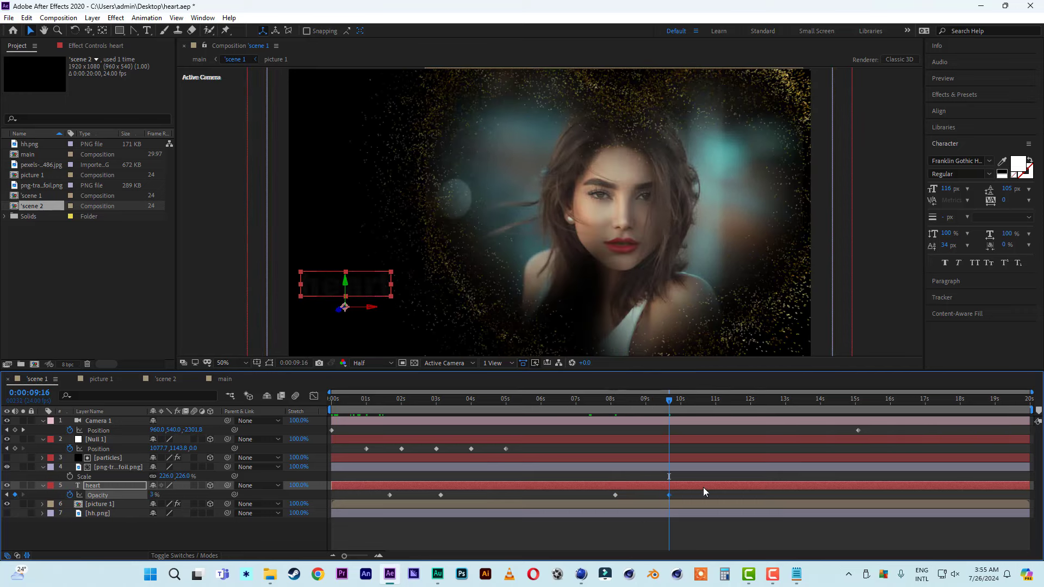
- Trim the heart text layer so it starts at its first Opacity keyframe and ends at its last one, 0:00:09:16
drag(333, 489, 408, 491)
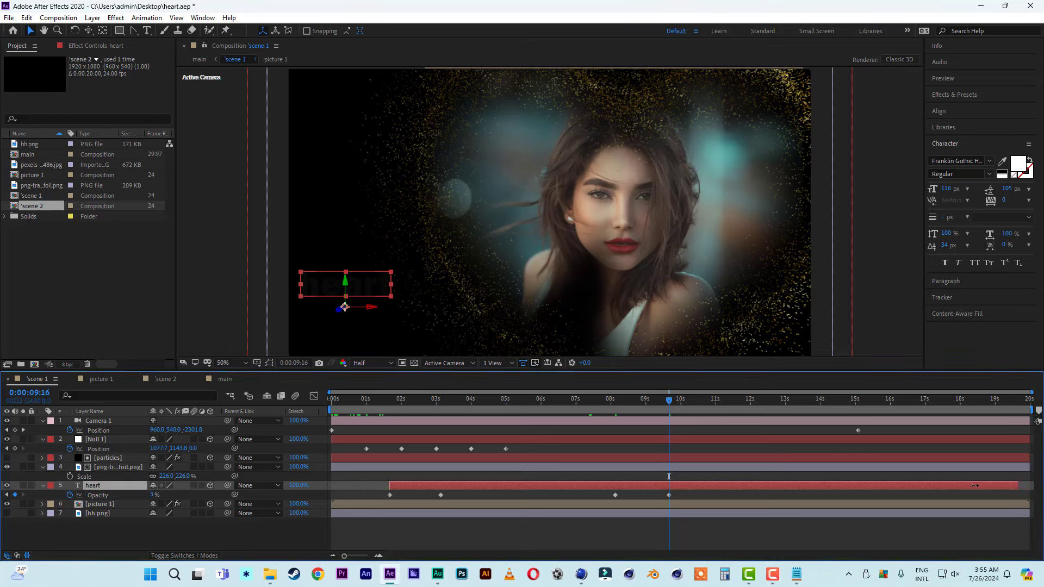
drag(975, 485, 669, 485)
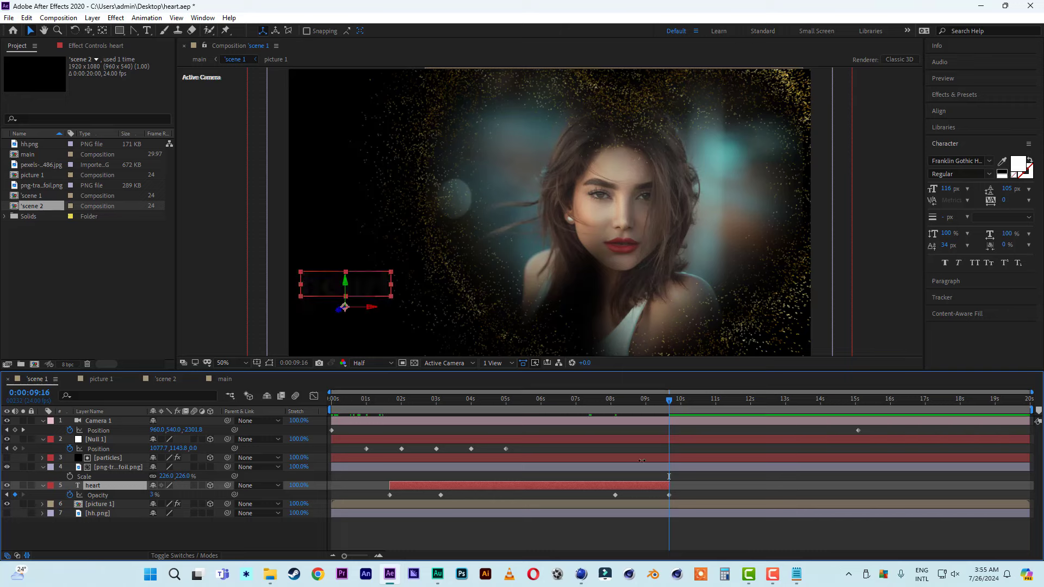
click(563, 400)
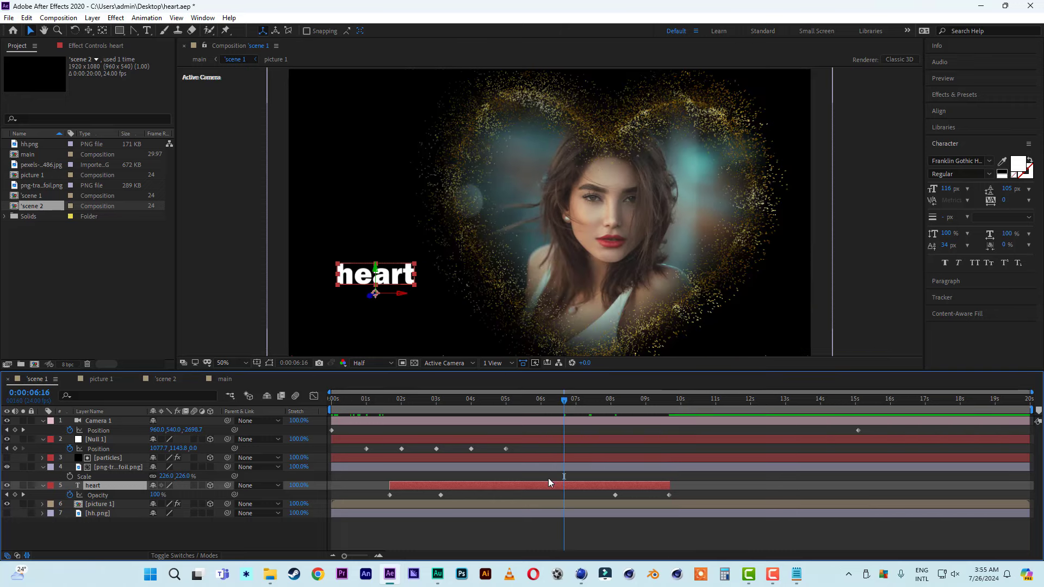
- Copy the heart text layer from scene 1 and paste it into the scene 2 composition
click(27, 21)
click(48, 85)
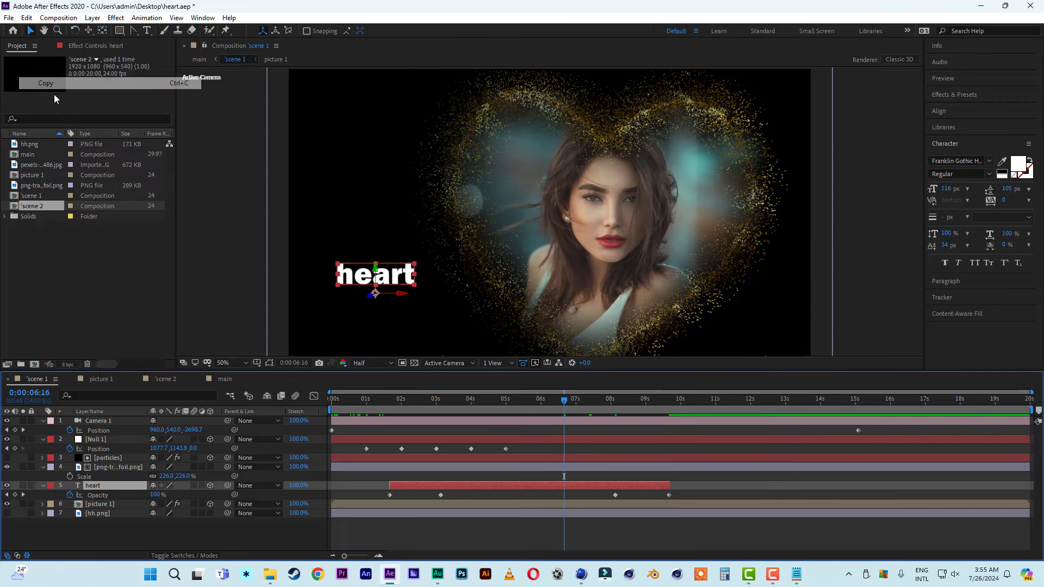
click(165, 379)
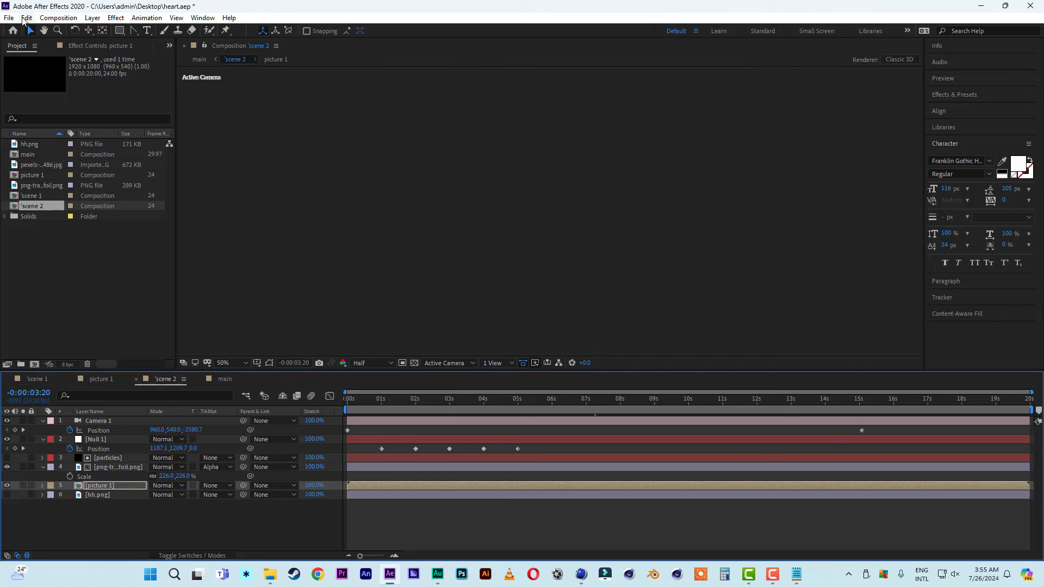
click(25, 18)
click(32, 131)
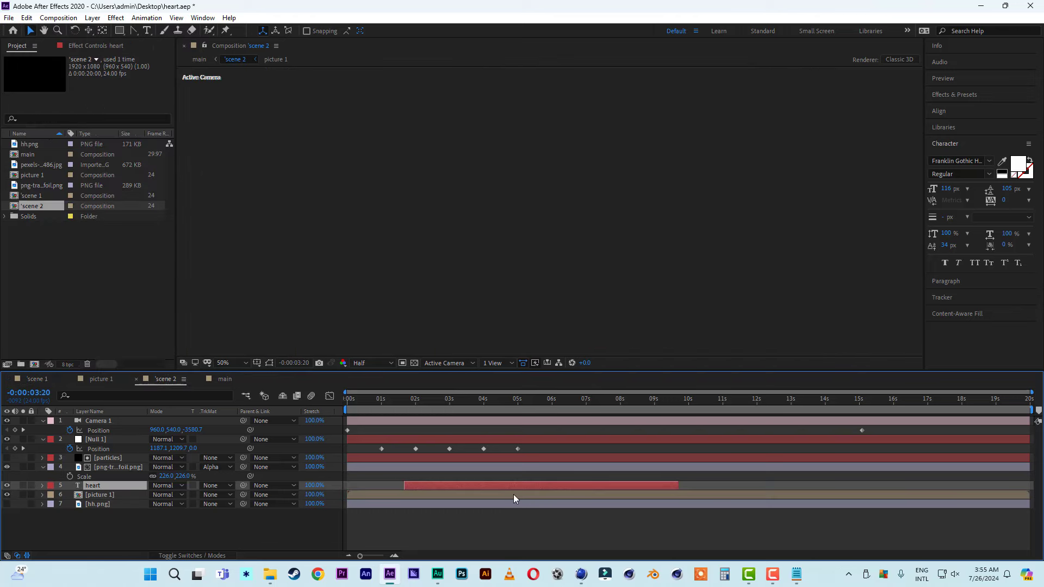
- Return to the main composition and preview it from the start with the fading heart text
click(224, 379)
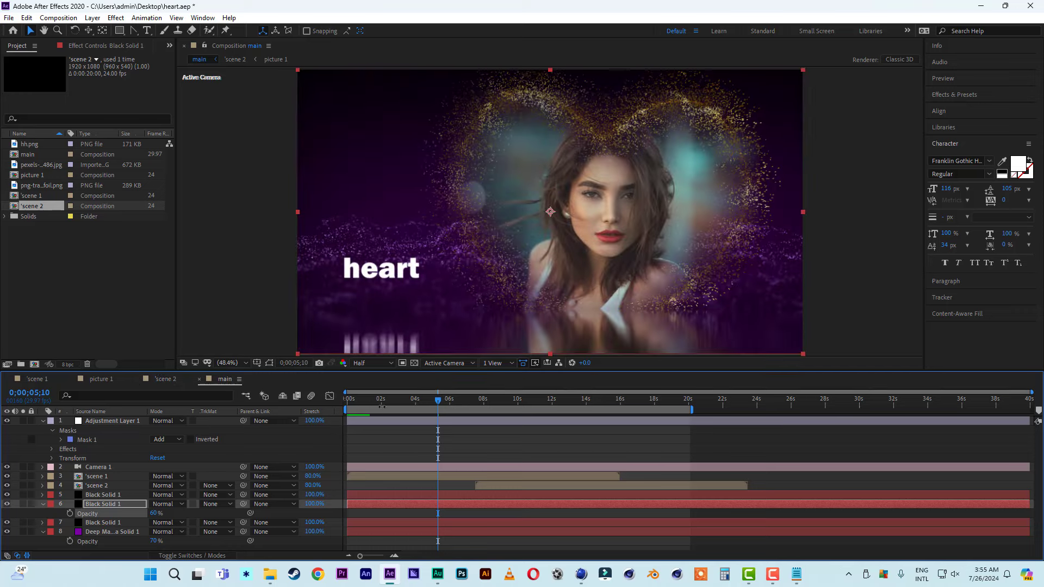
drag(384, 404, 326, 405)
key(space)
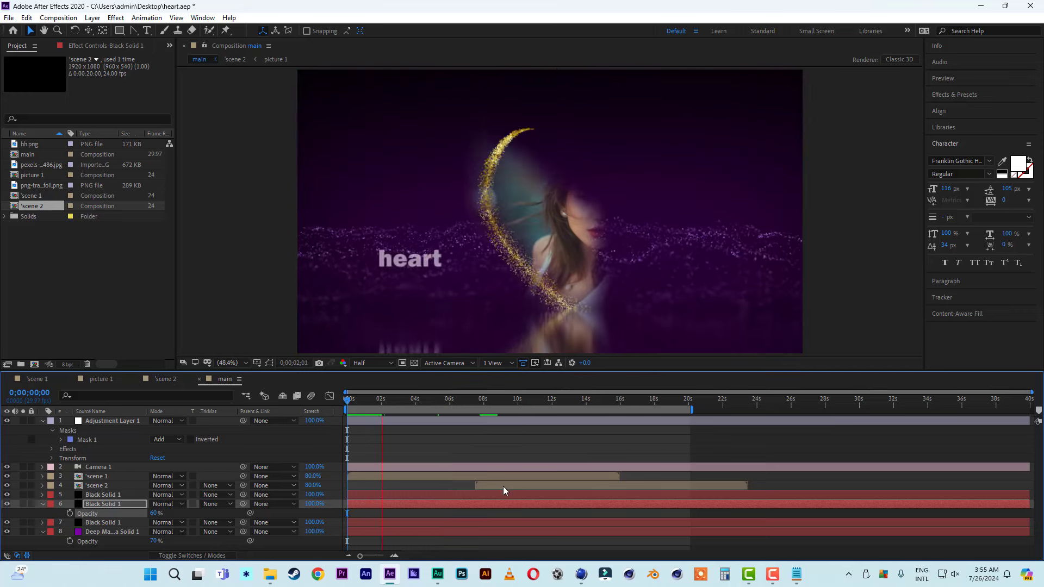